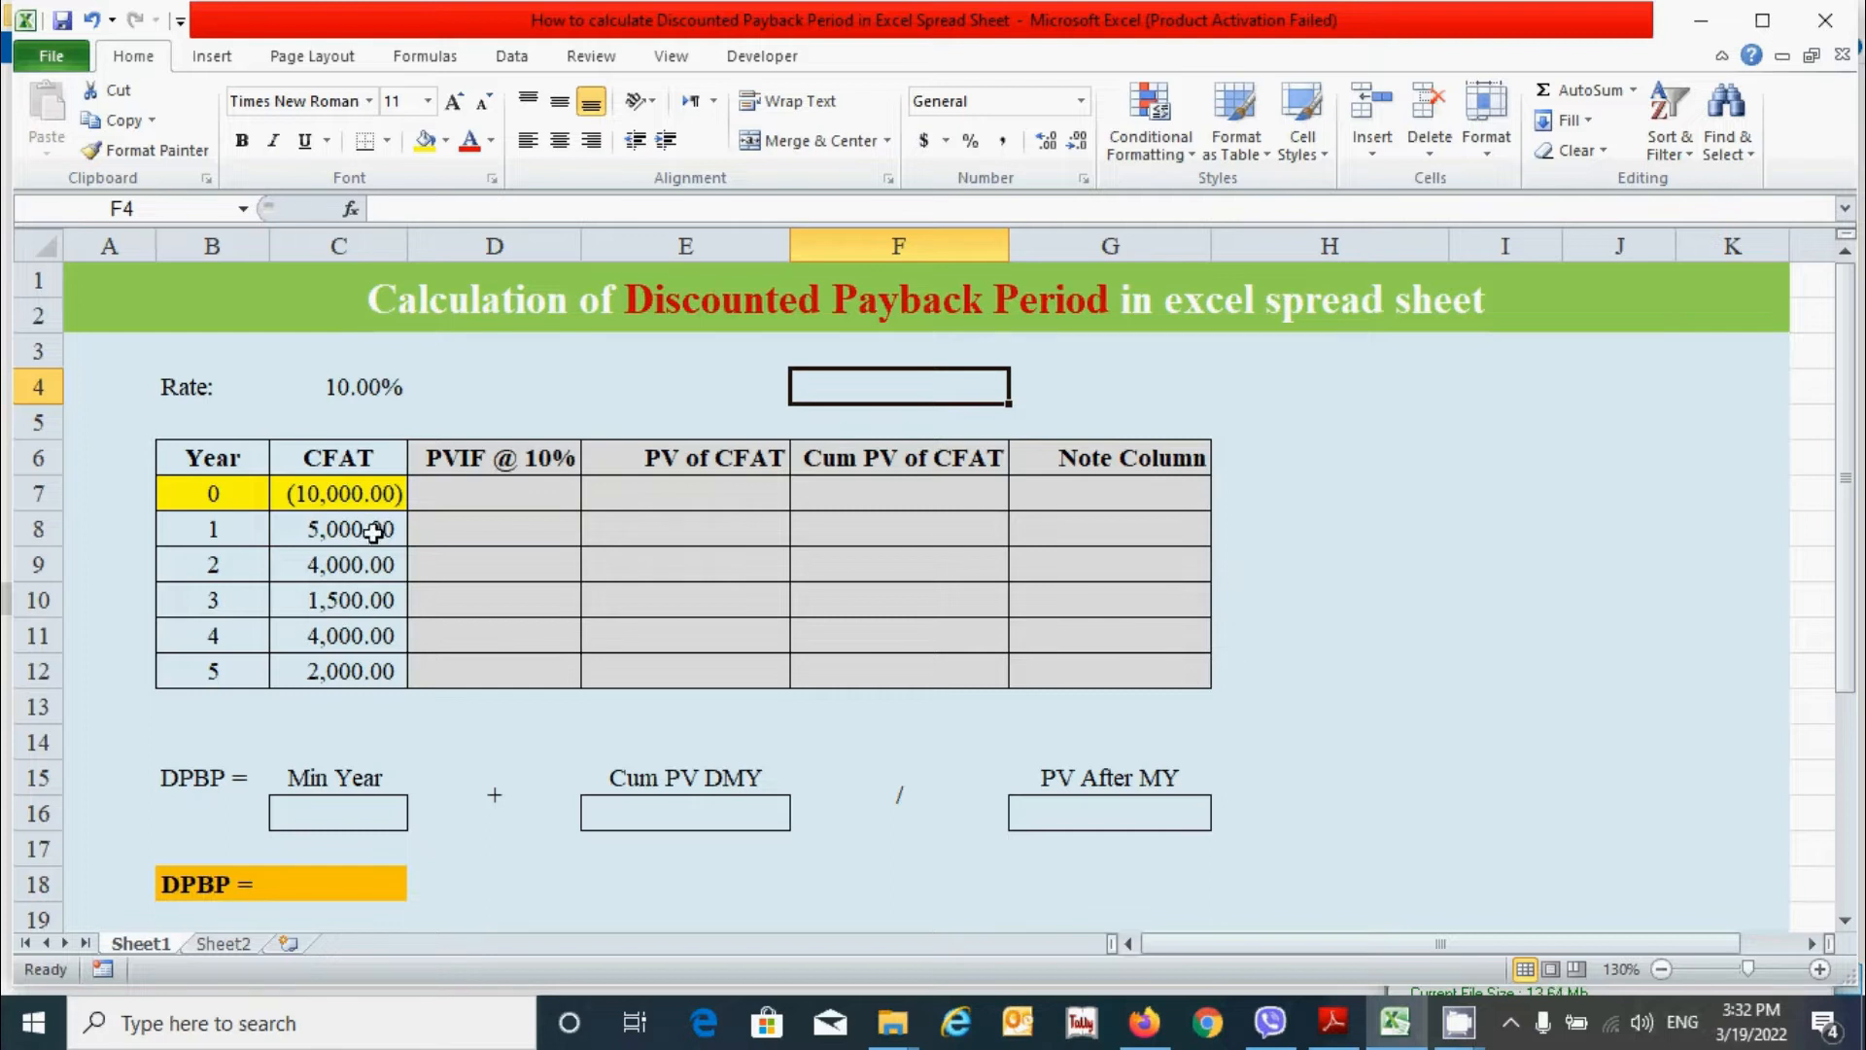
pyautogui.click(527, 535)
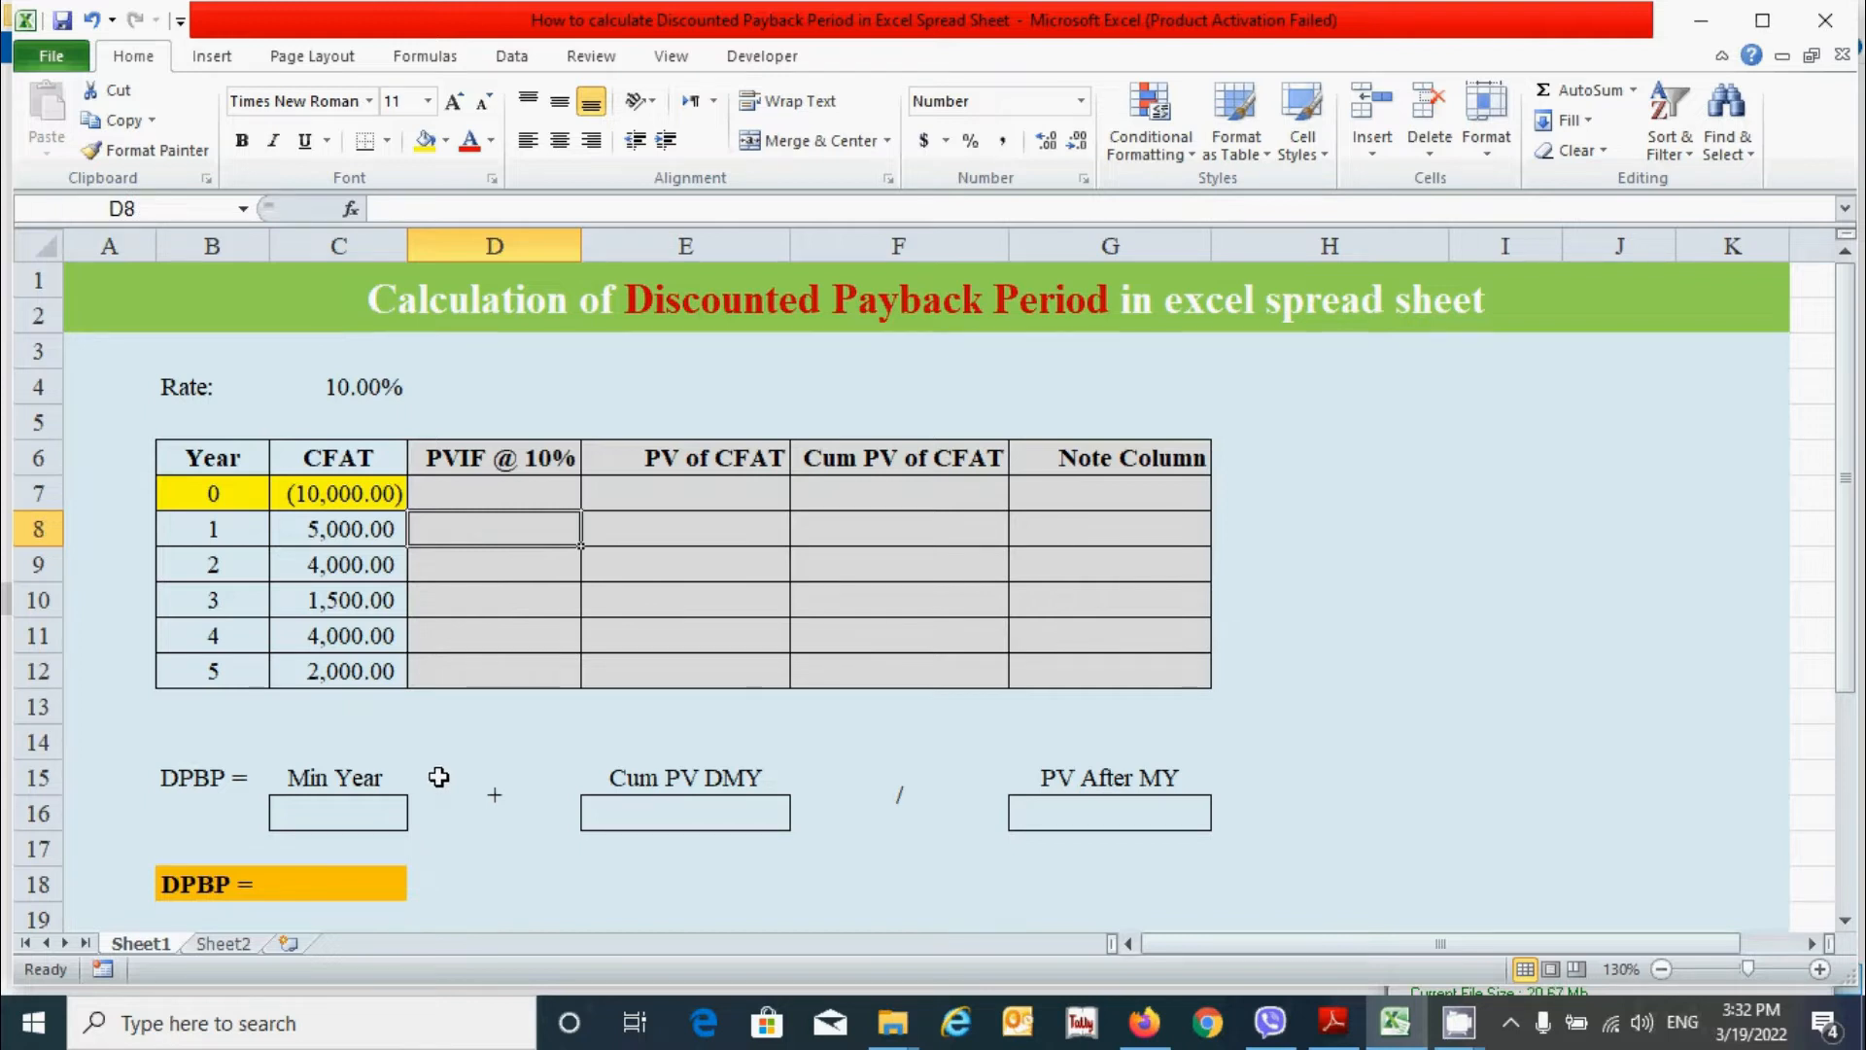
pyautogui.click(512, 600)
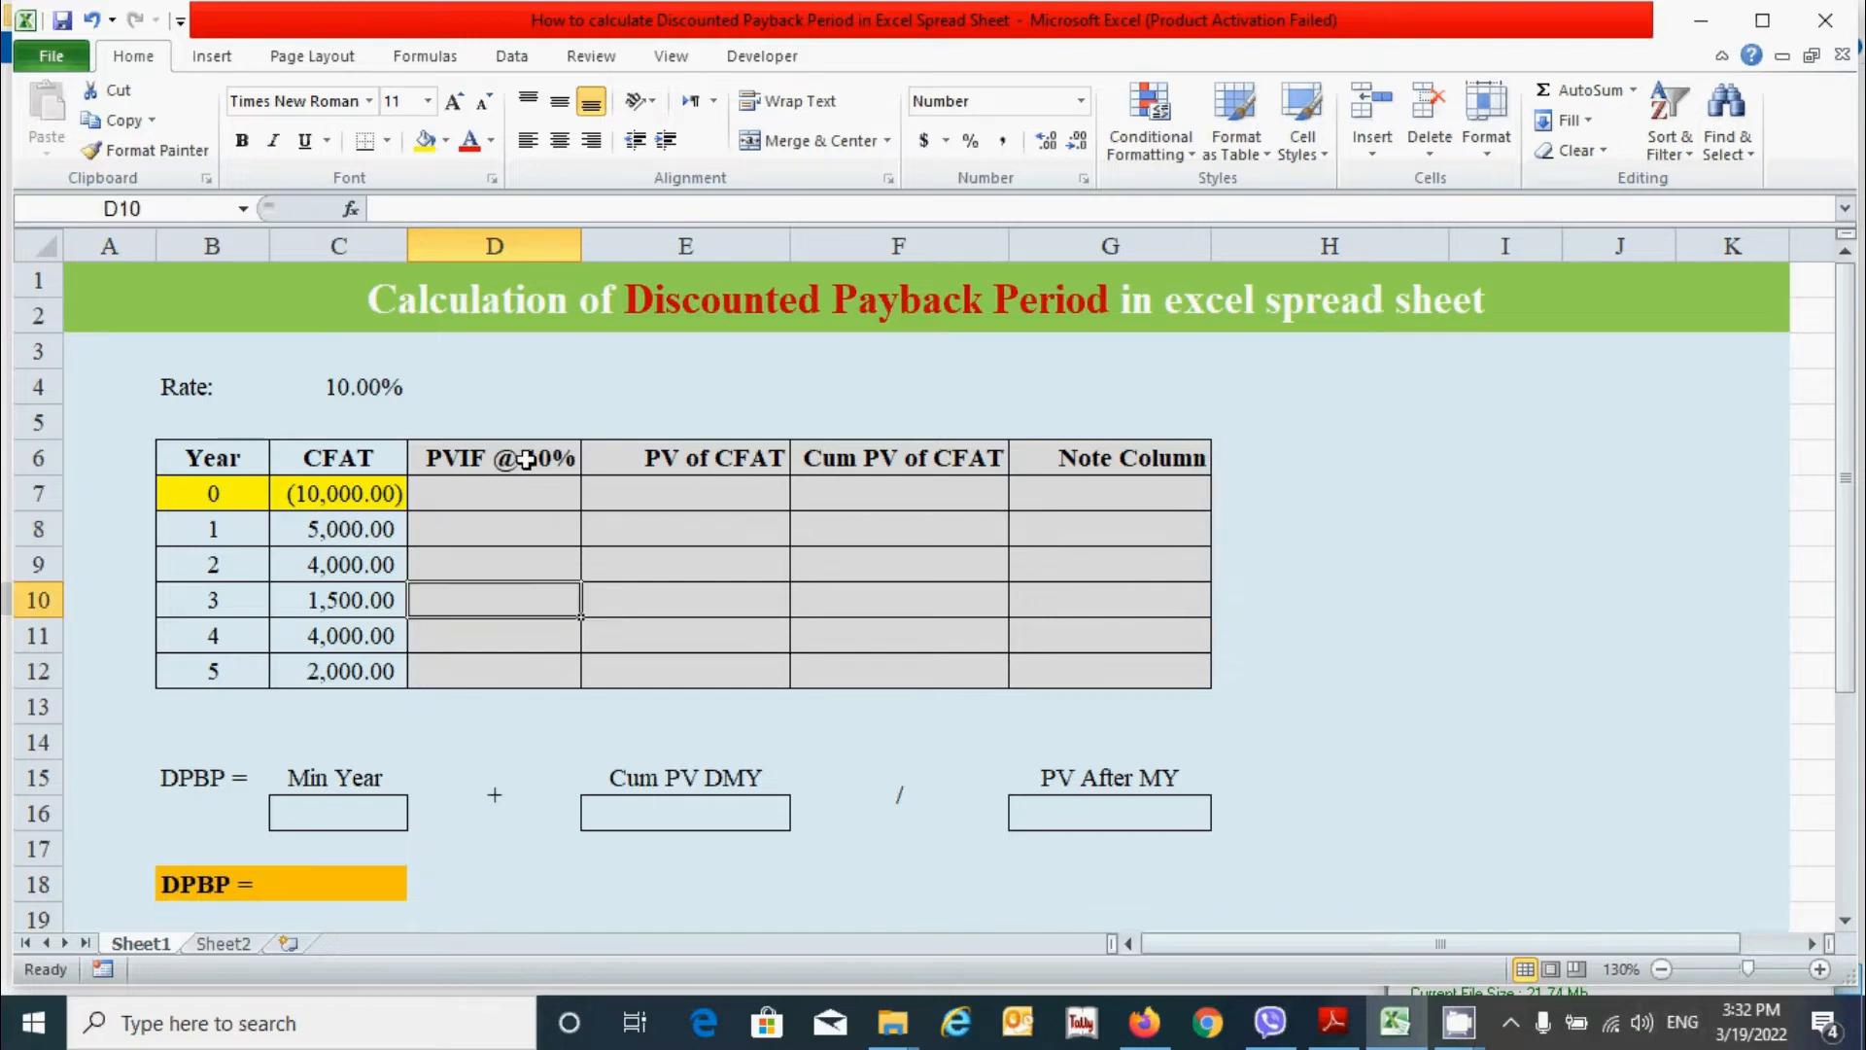
pyautogui.moveTo(526, 460); pyautogui.dragTo(711, 667)
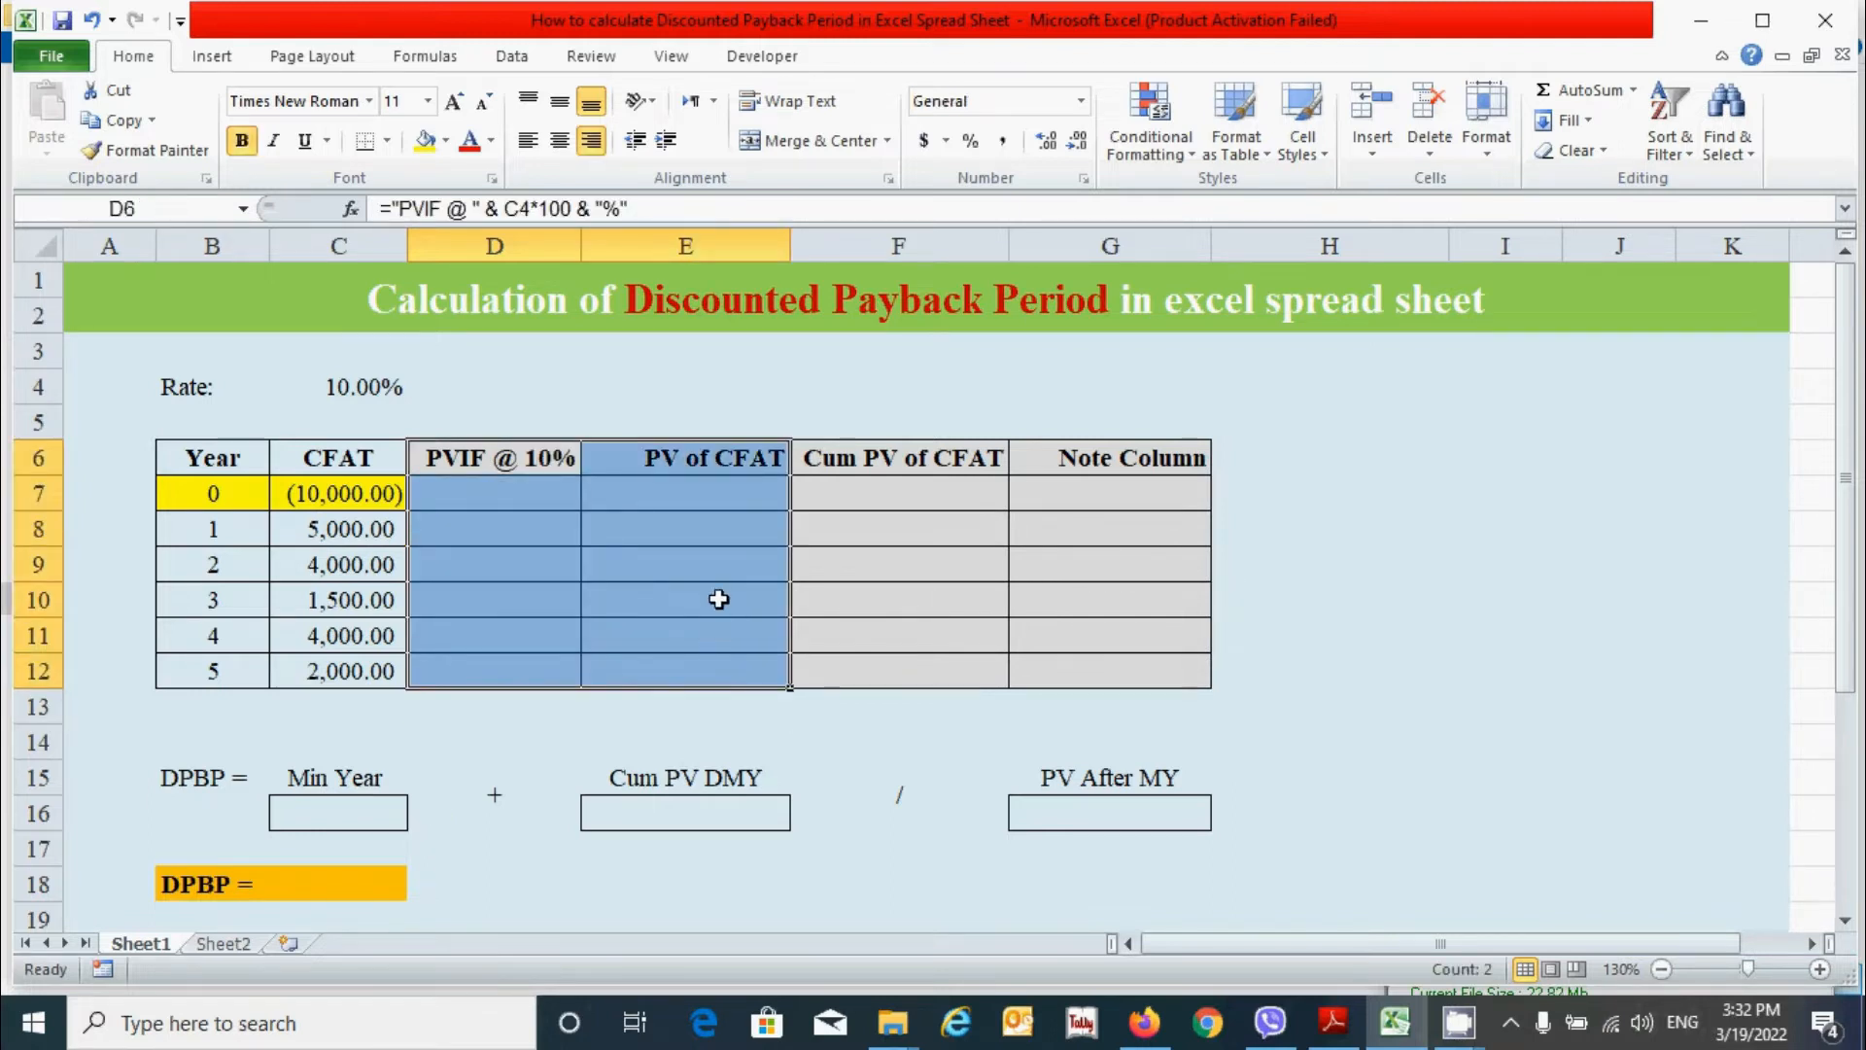
pyautogui.click(720, 593)
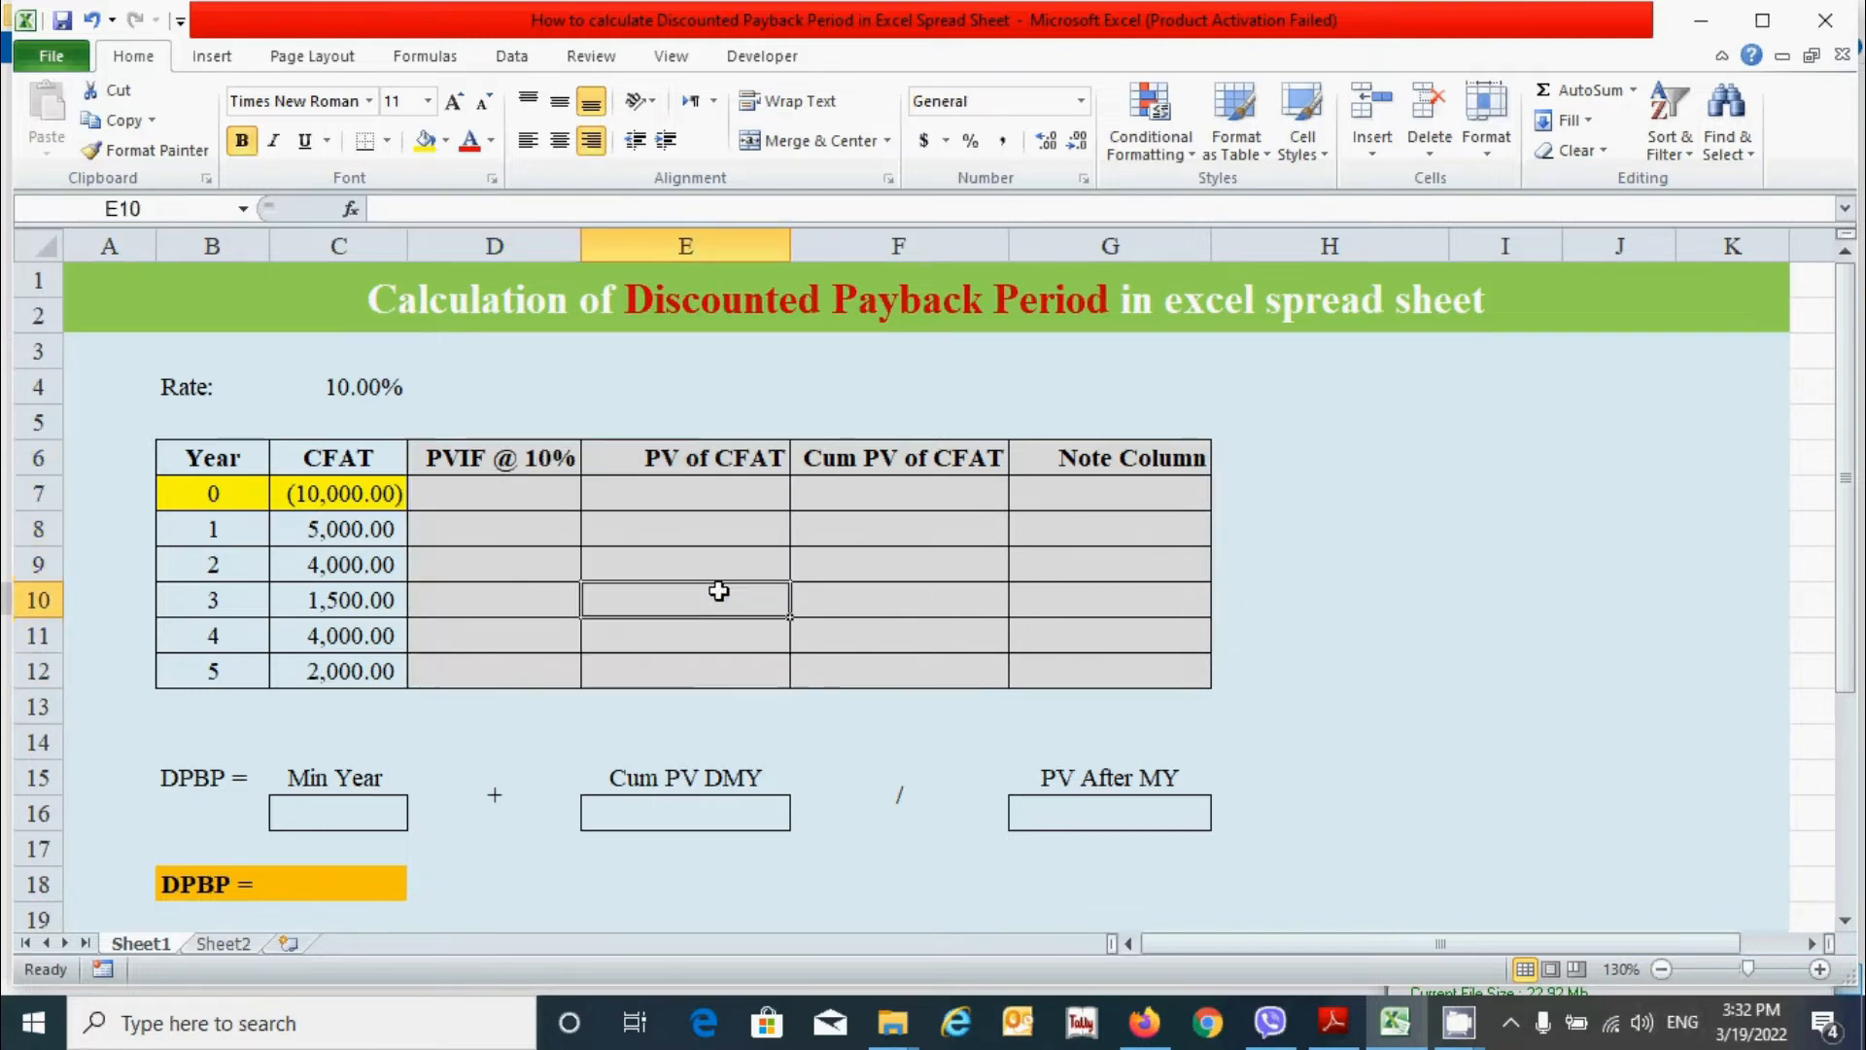
# Step: Calculate the year 0 PVIF in D7 with =1/(1+$C$4)^B7 and copy the formula down to D12
pyautogui.click(538, 502)
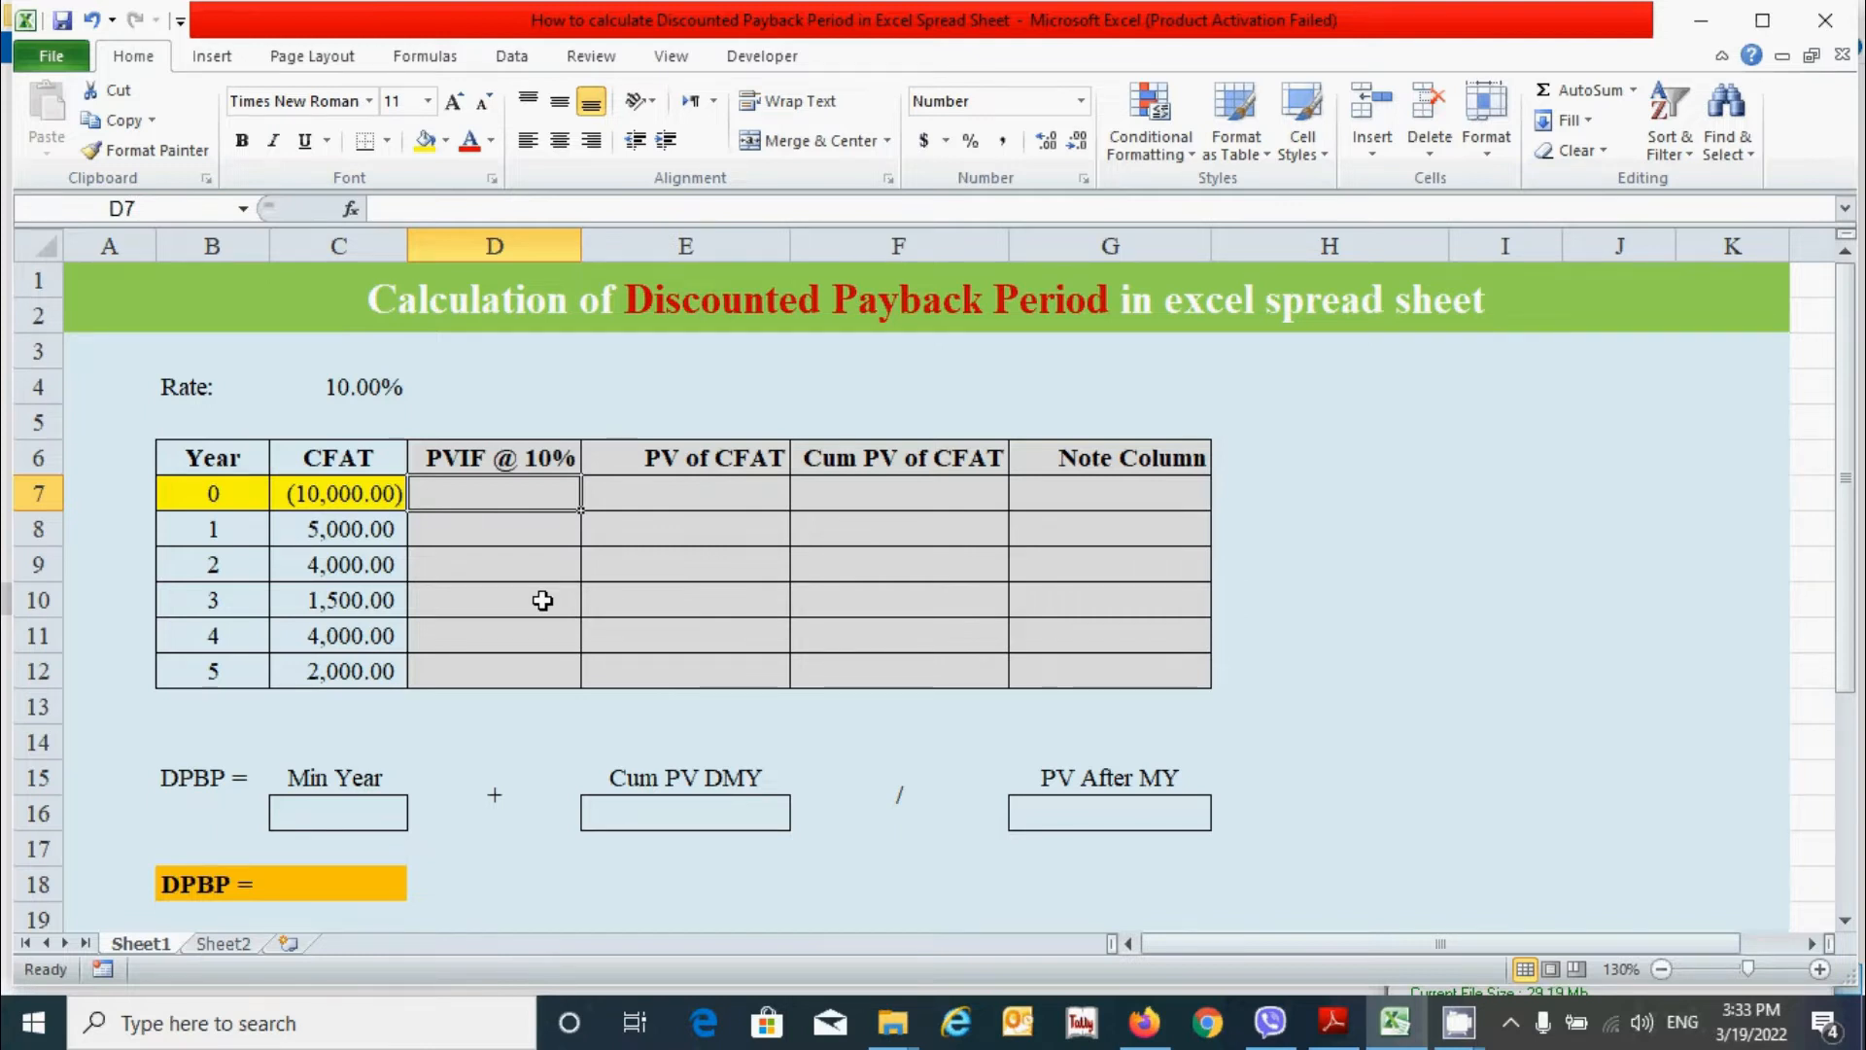
pyautogui.write('=')
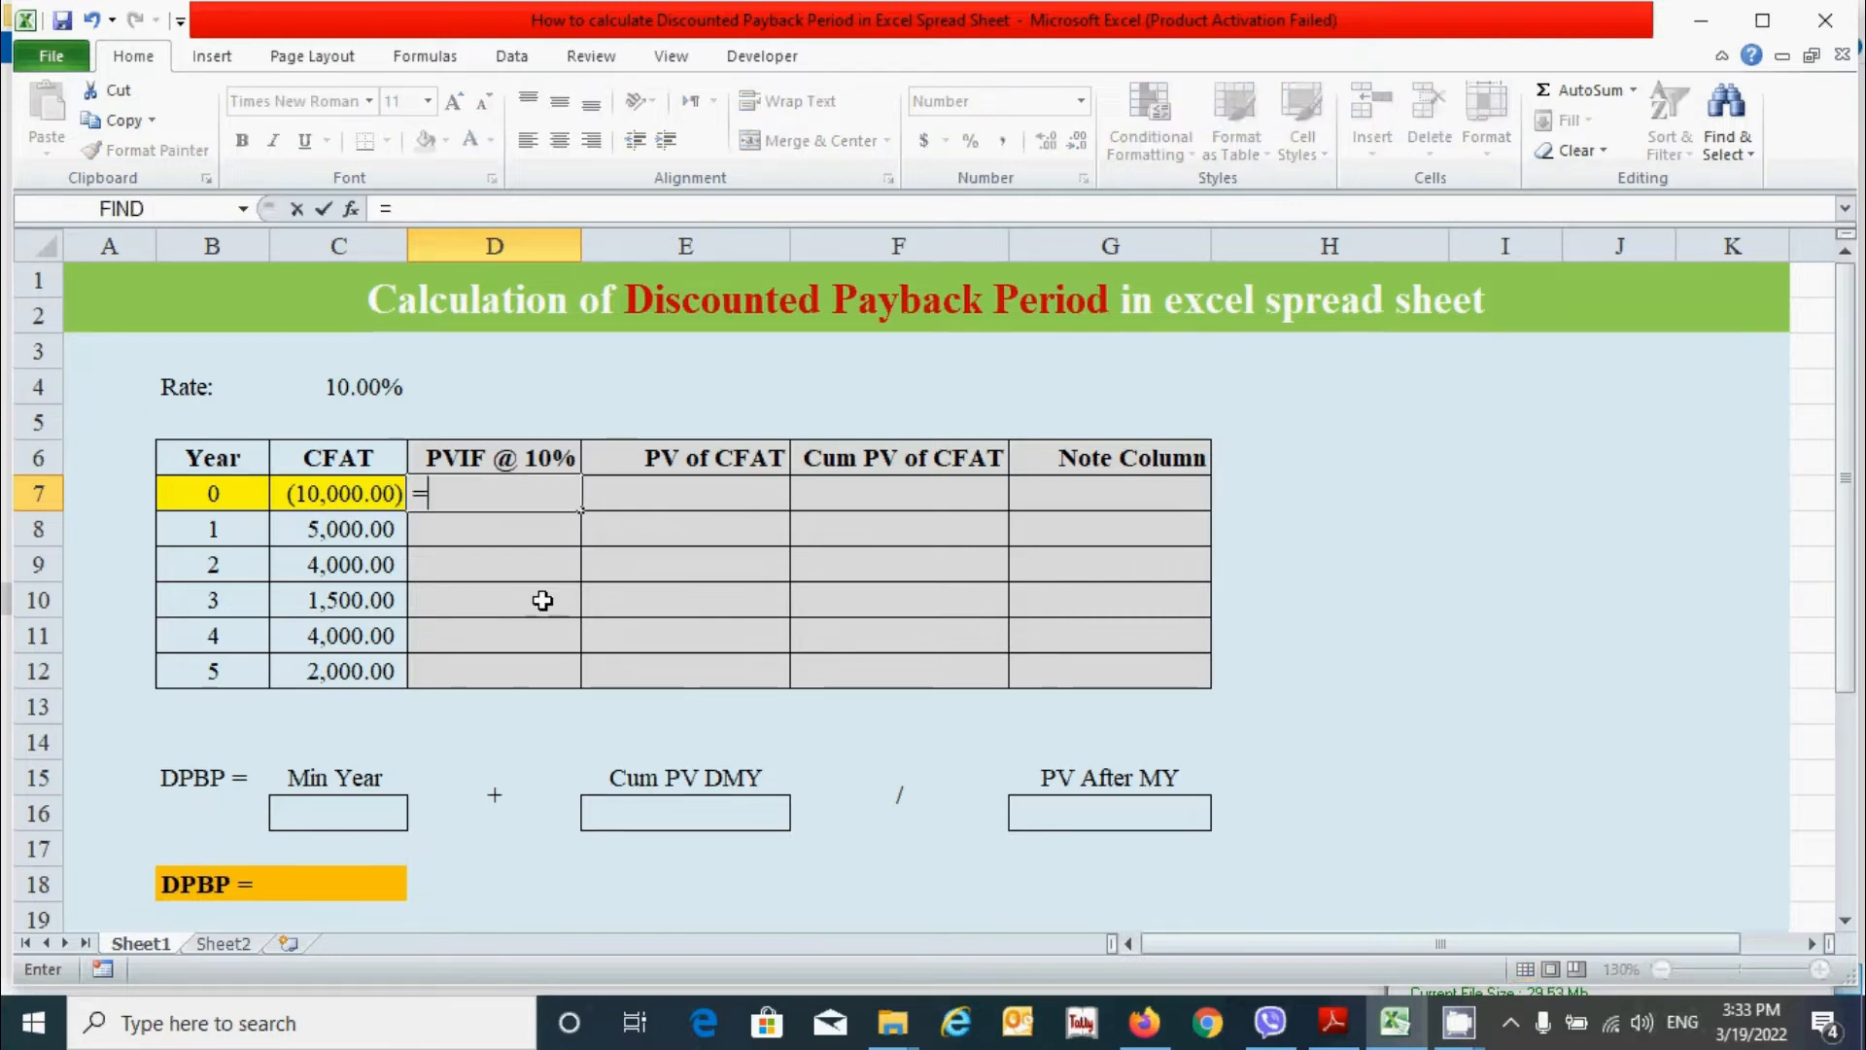
pyautogui.write('1/(')
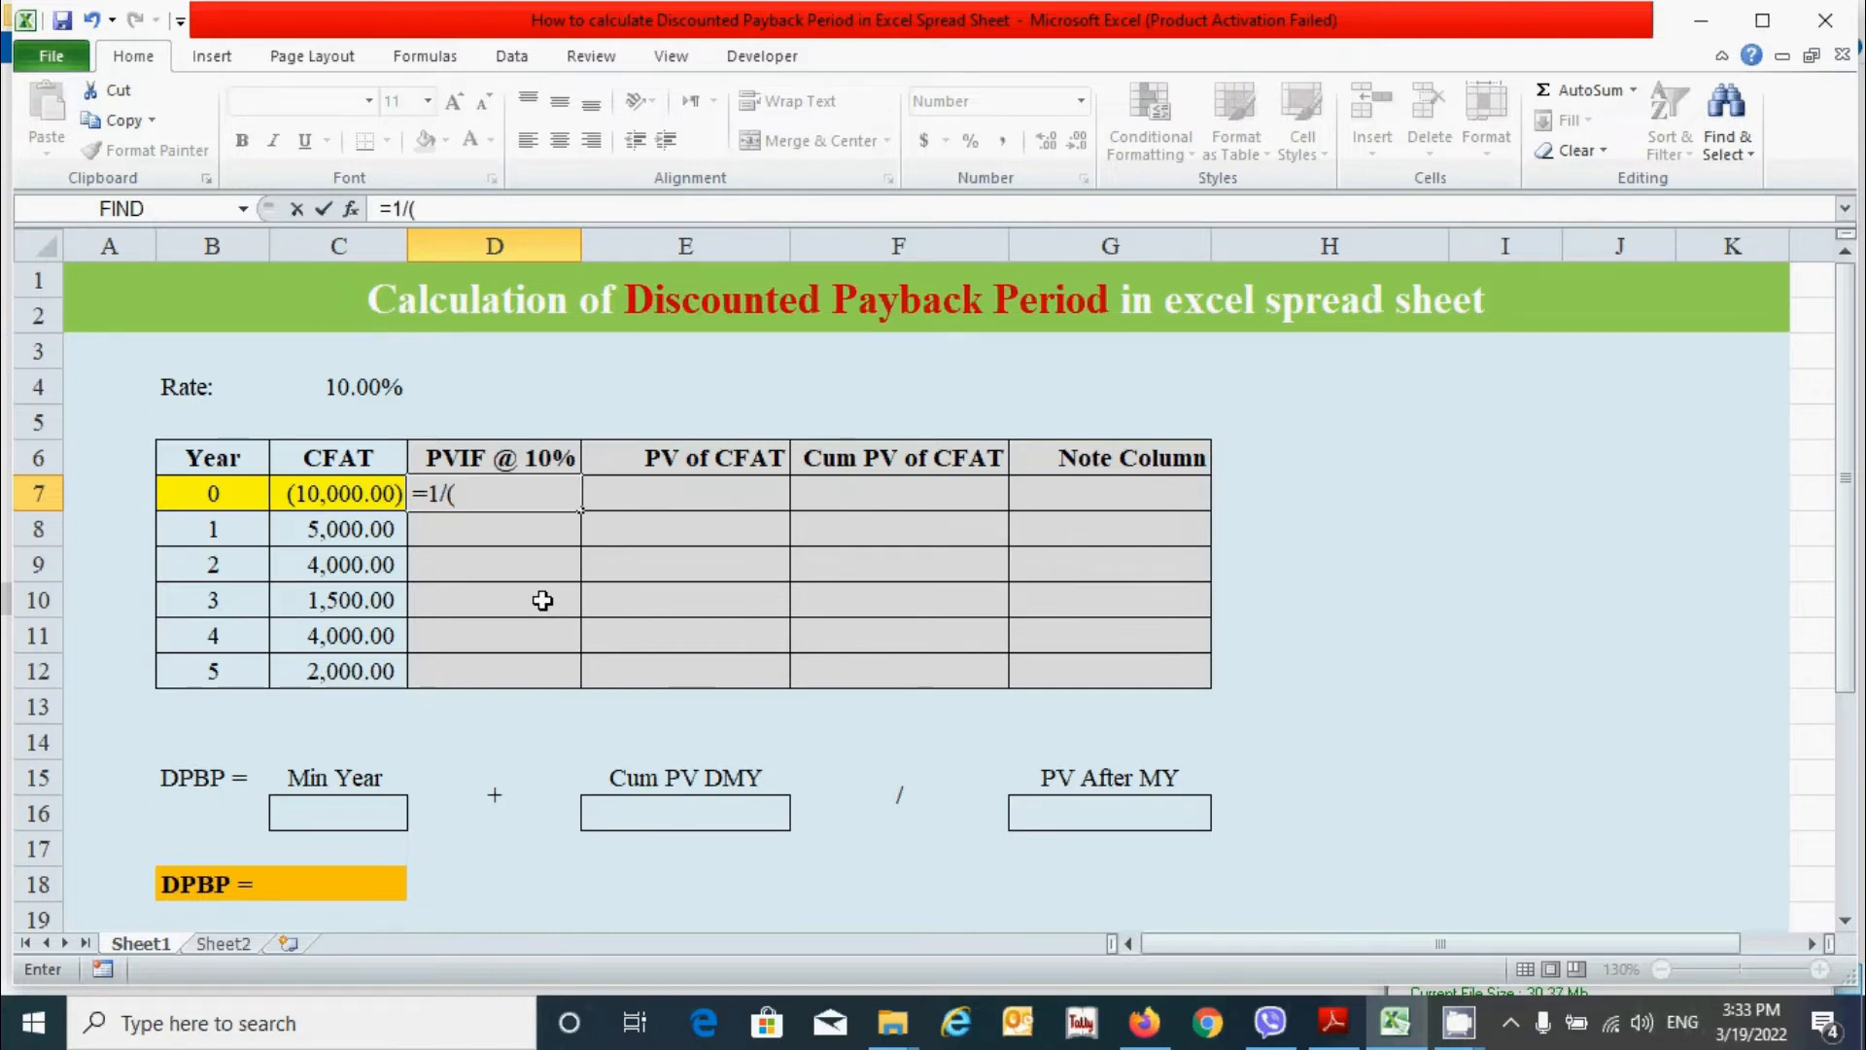
pyautogui.write('1+')
pyautogui.click(360, 389)
pyautogui.press('F4')
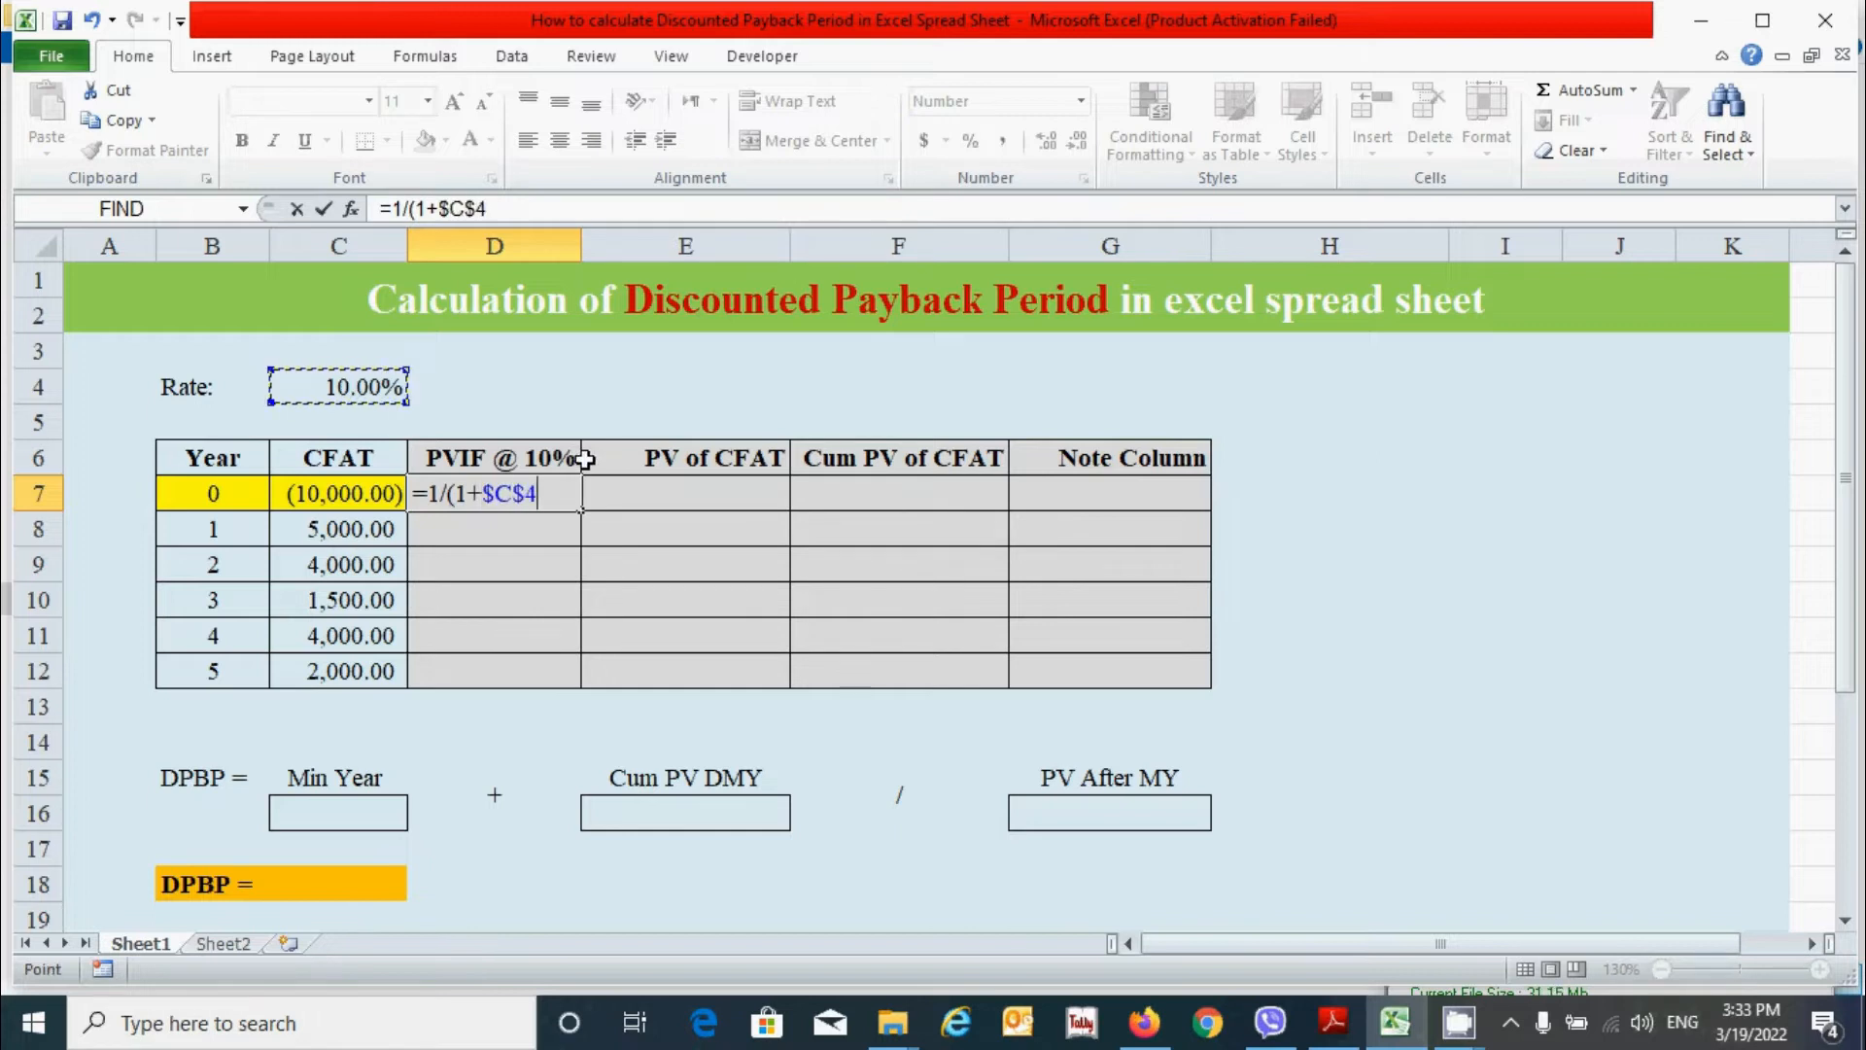
pyautogui.write(')^')
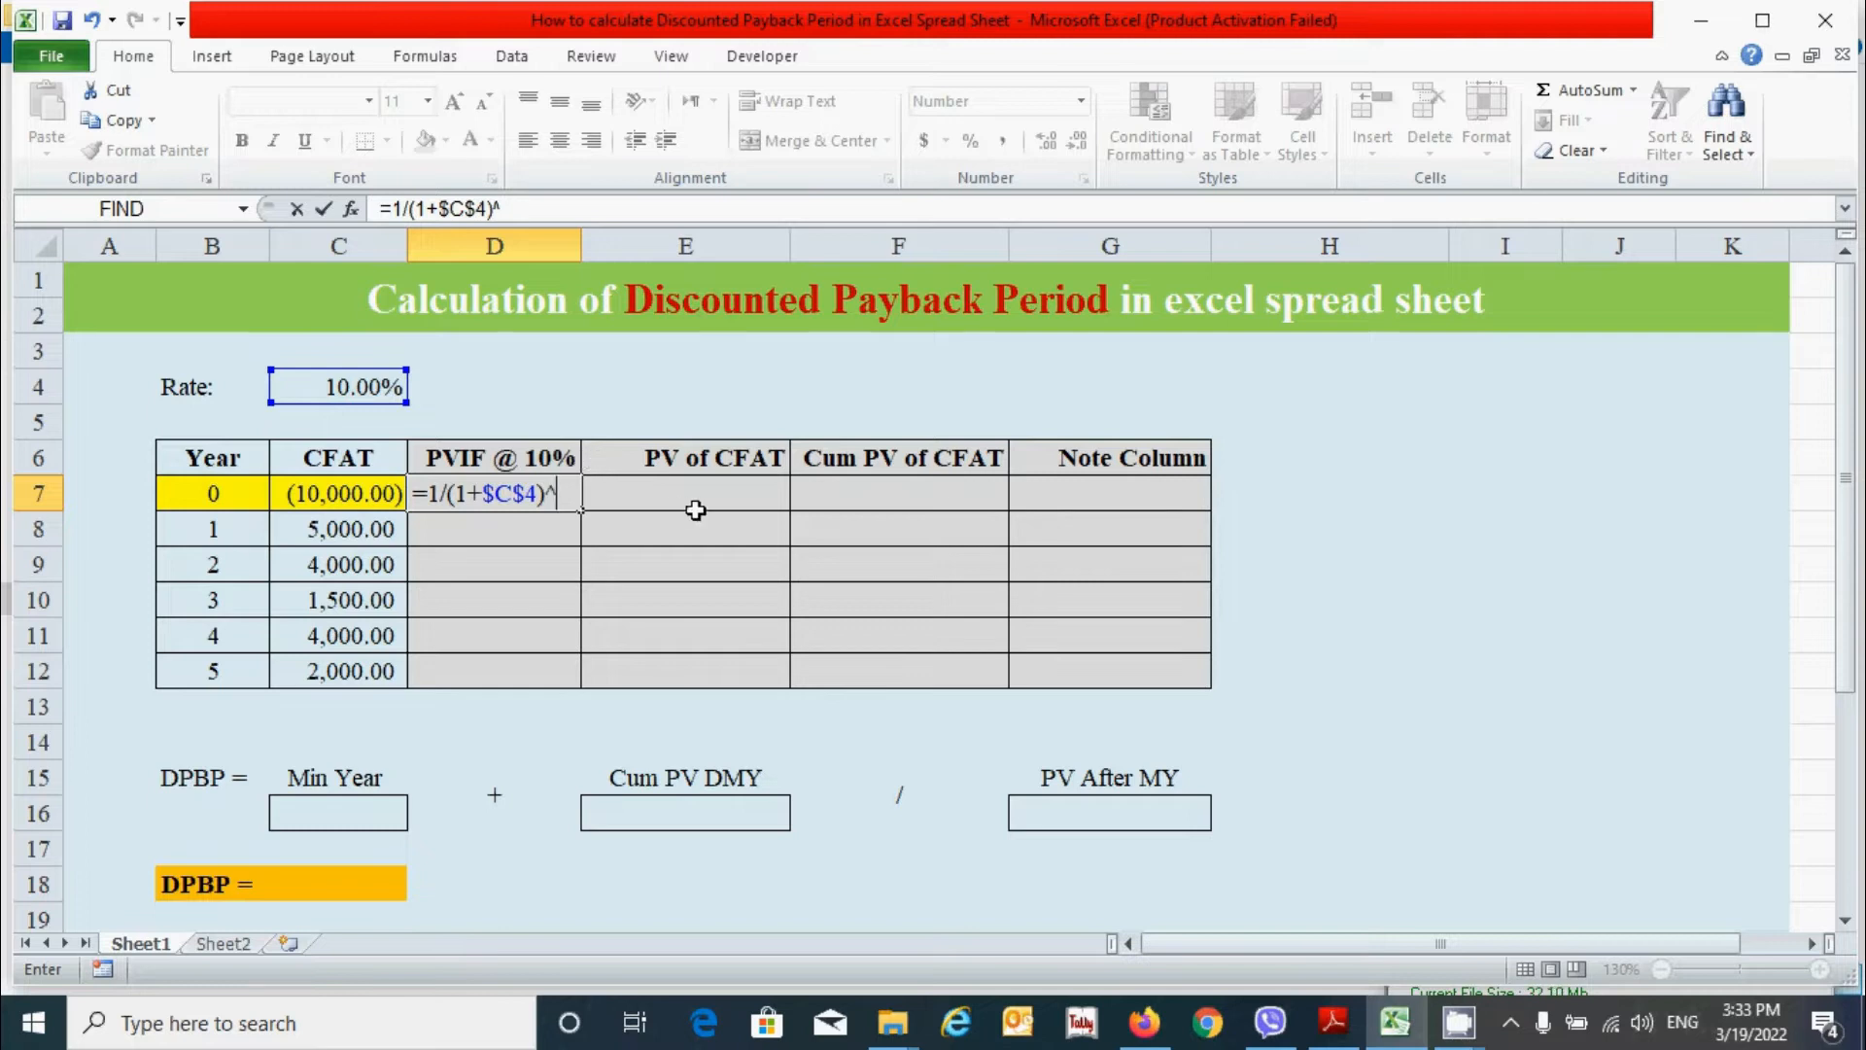
pyautogui.click(209, 495)
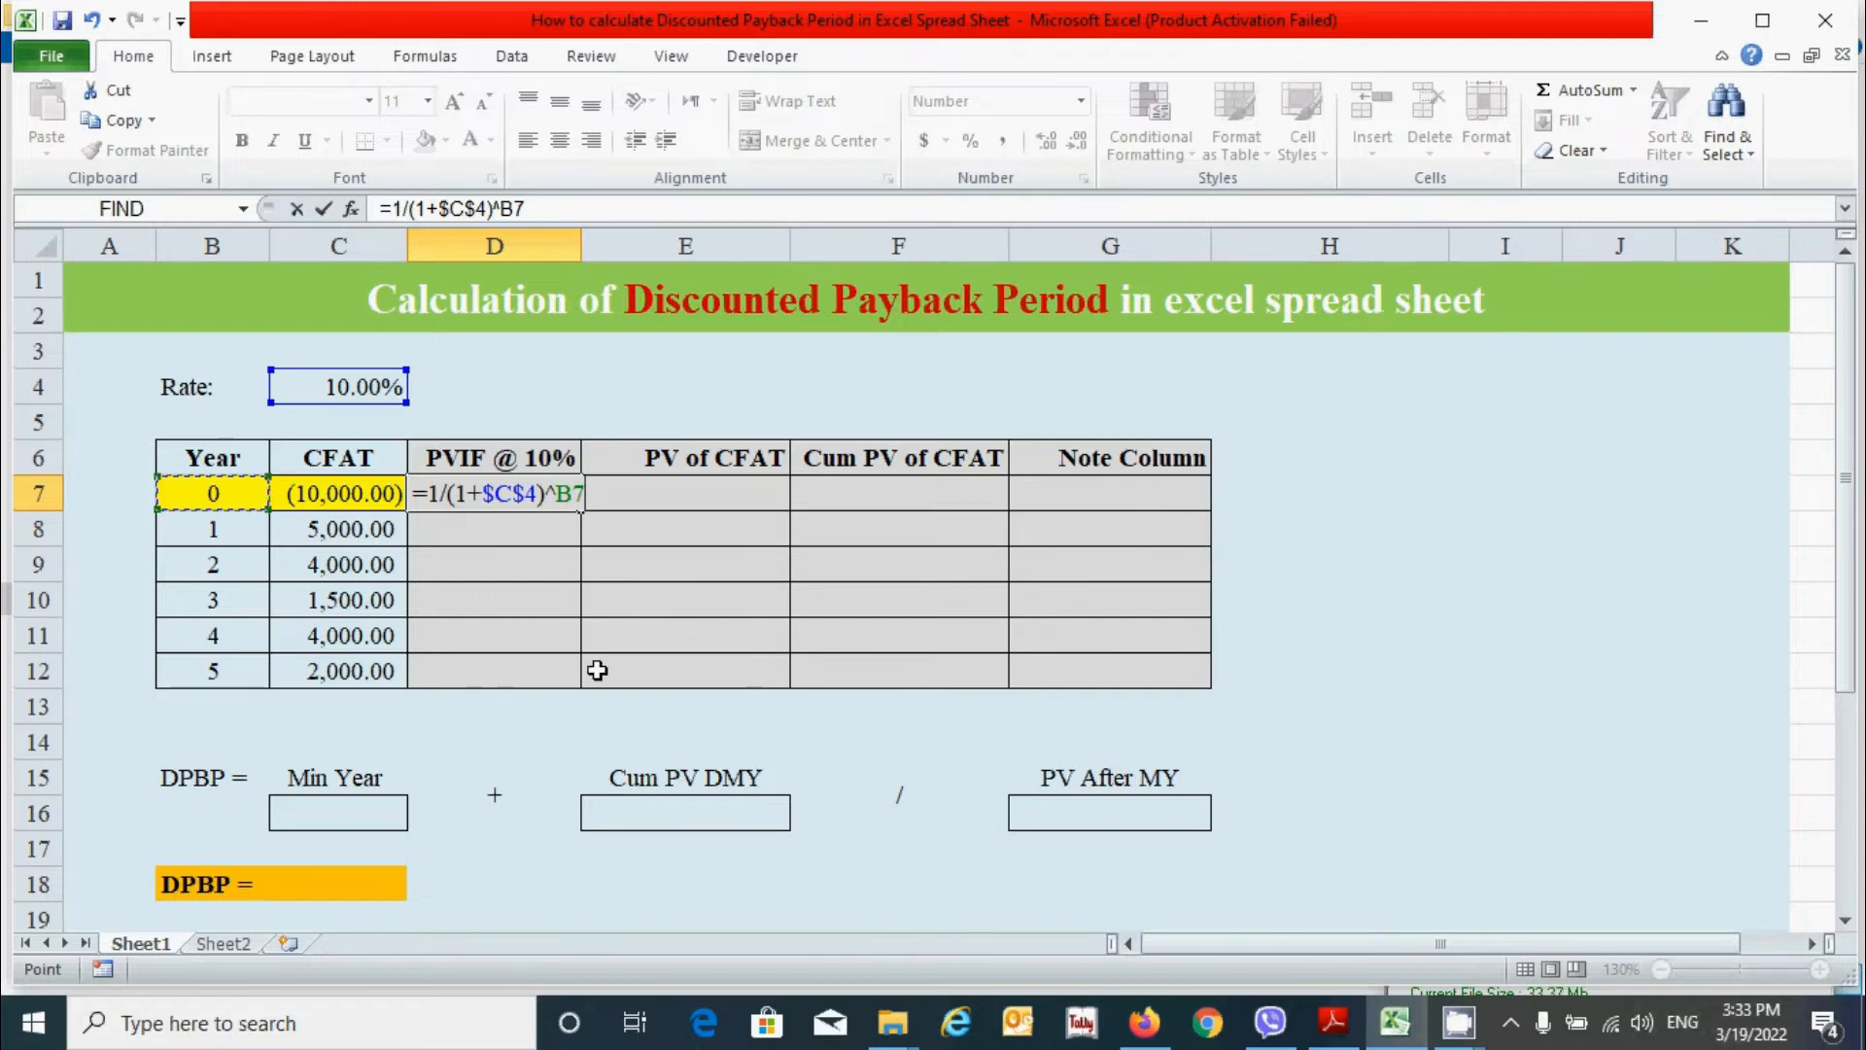
pyautogui.press('Return')
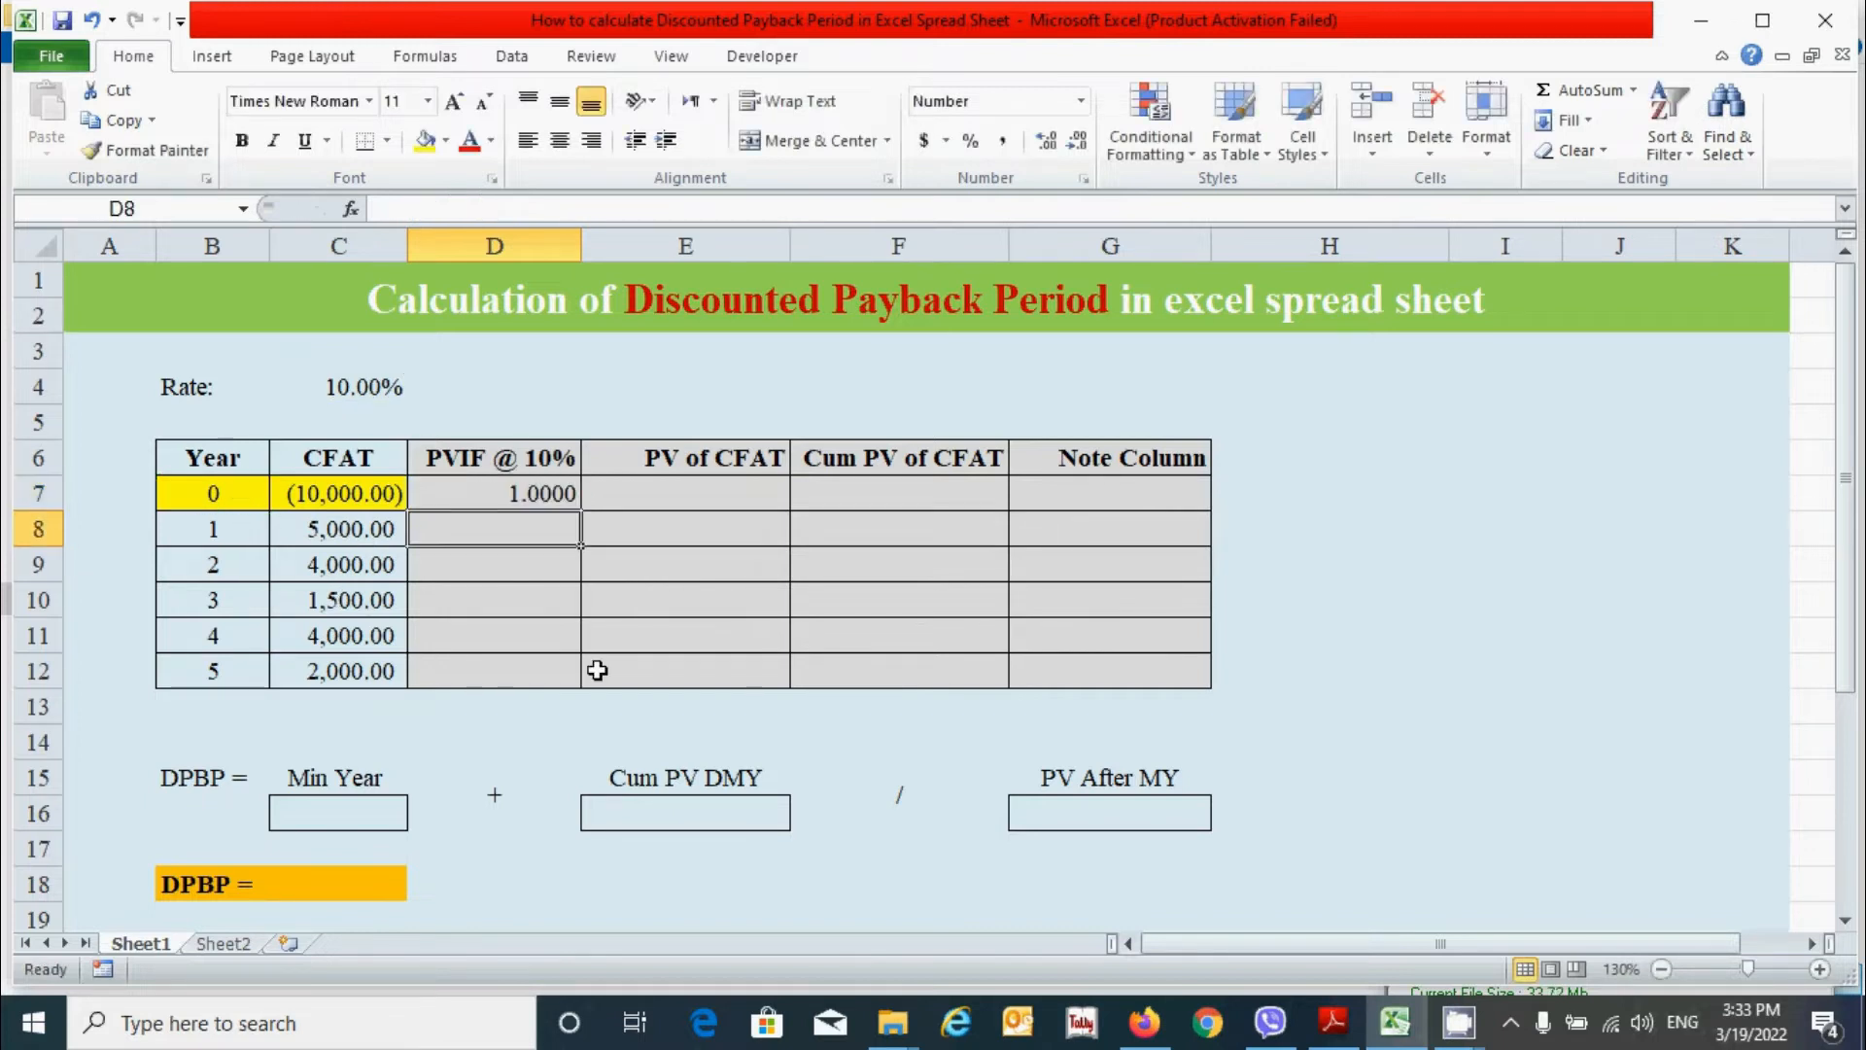
pyautogui.click(521, 492)
pyautogui.moveTo(582, 512); pyautogui.dragTo(584, 671)
# Step: Calculate the PV of CFAT in E7 with =C7*D7 and copy the formula down to E12
pyautogui.press('Right')
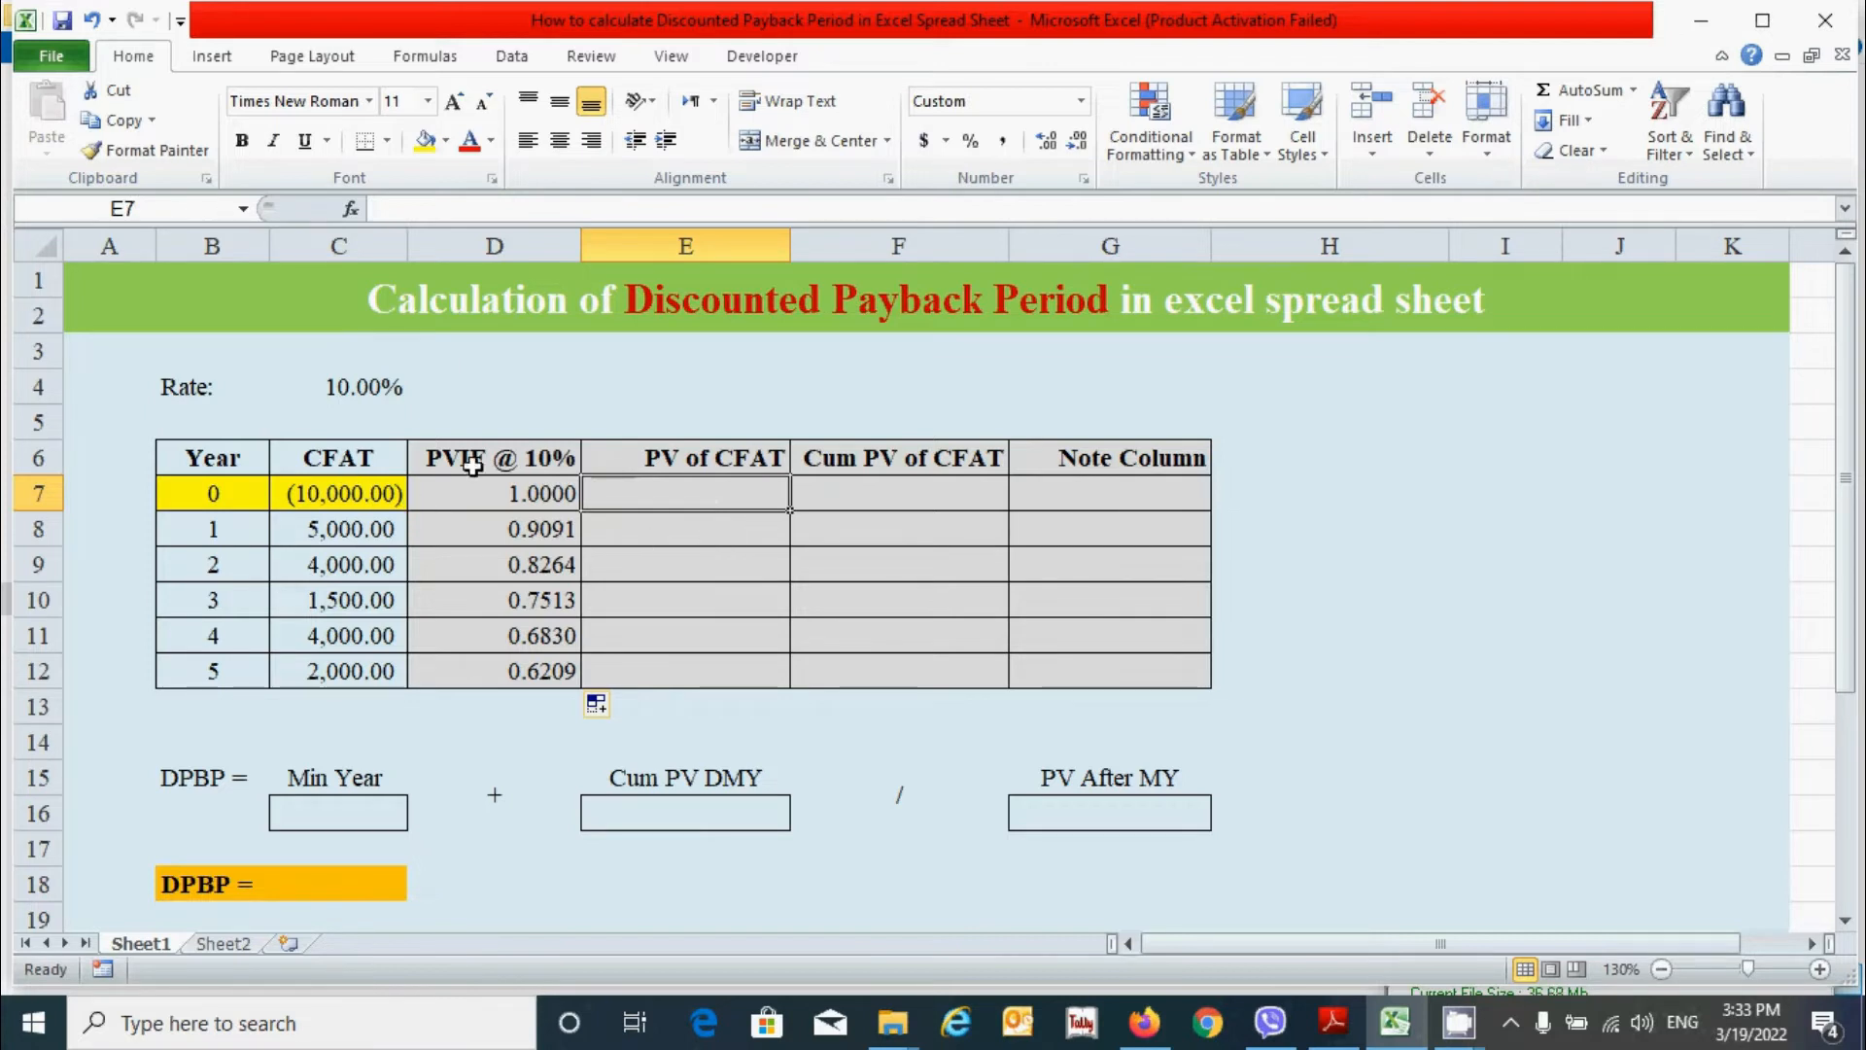
pyautogui.write('=')
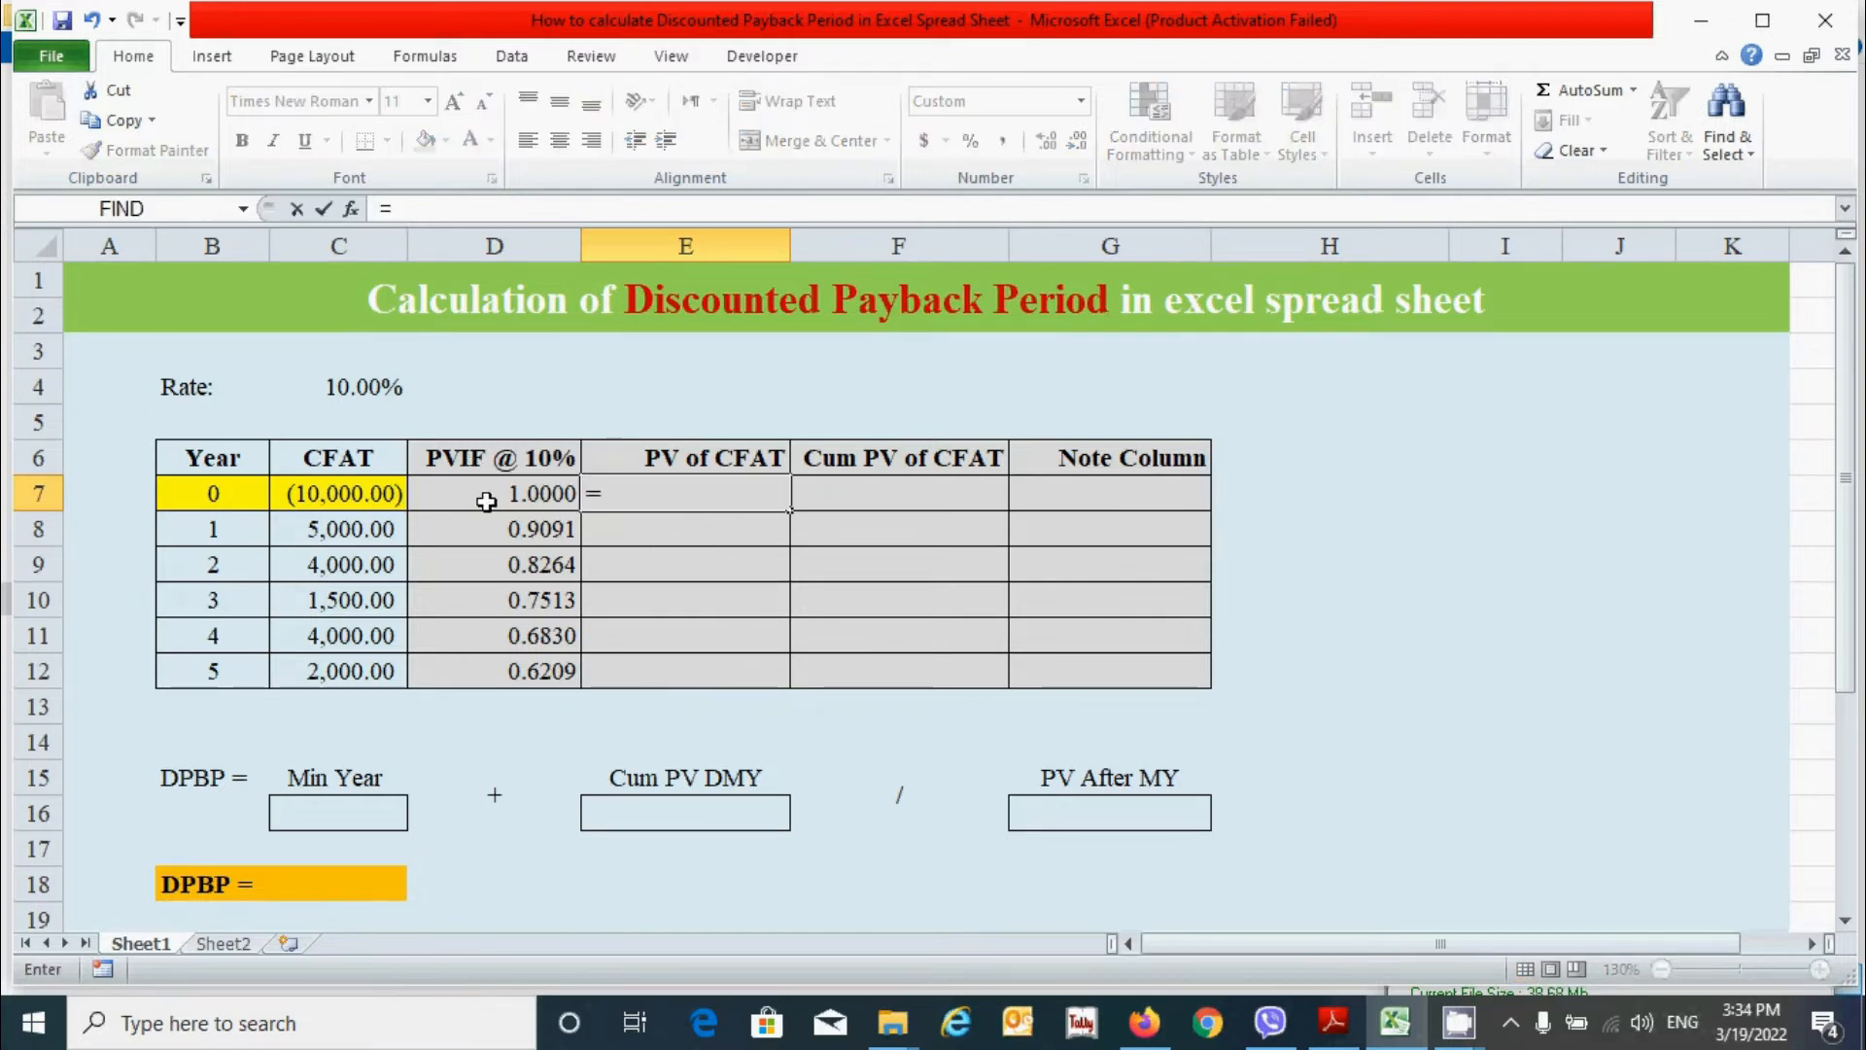
pyautogui.click(341, 492)
pyautogui.write('*')
pyautogui.click(534, 501)
pyautogui.press('Return')
pyautogui.click(777, 494)
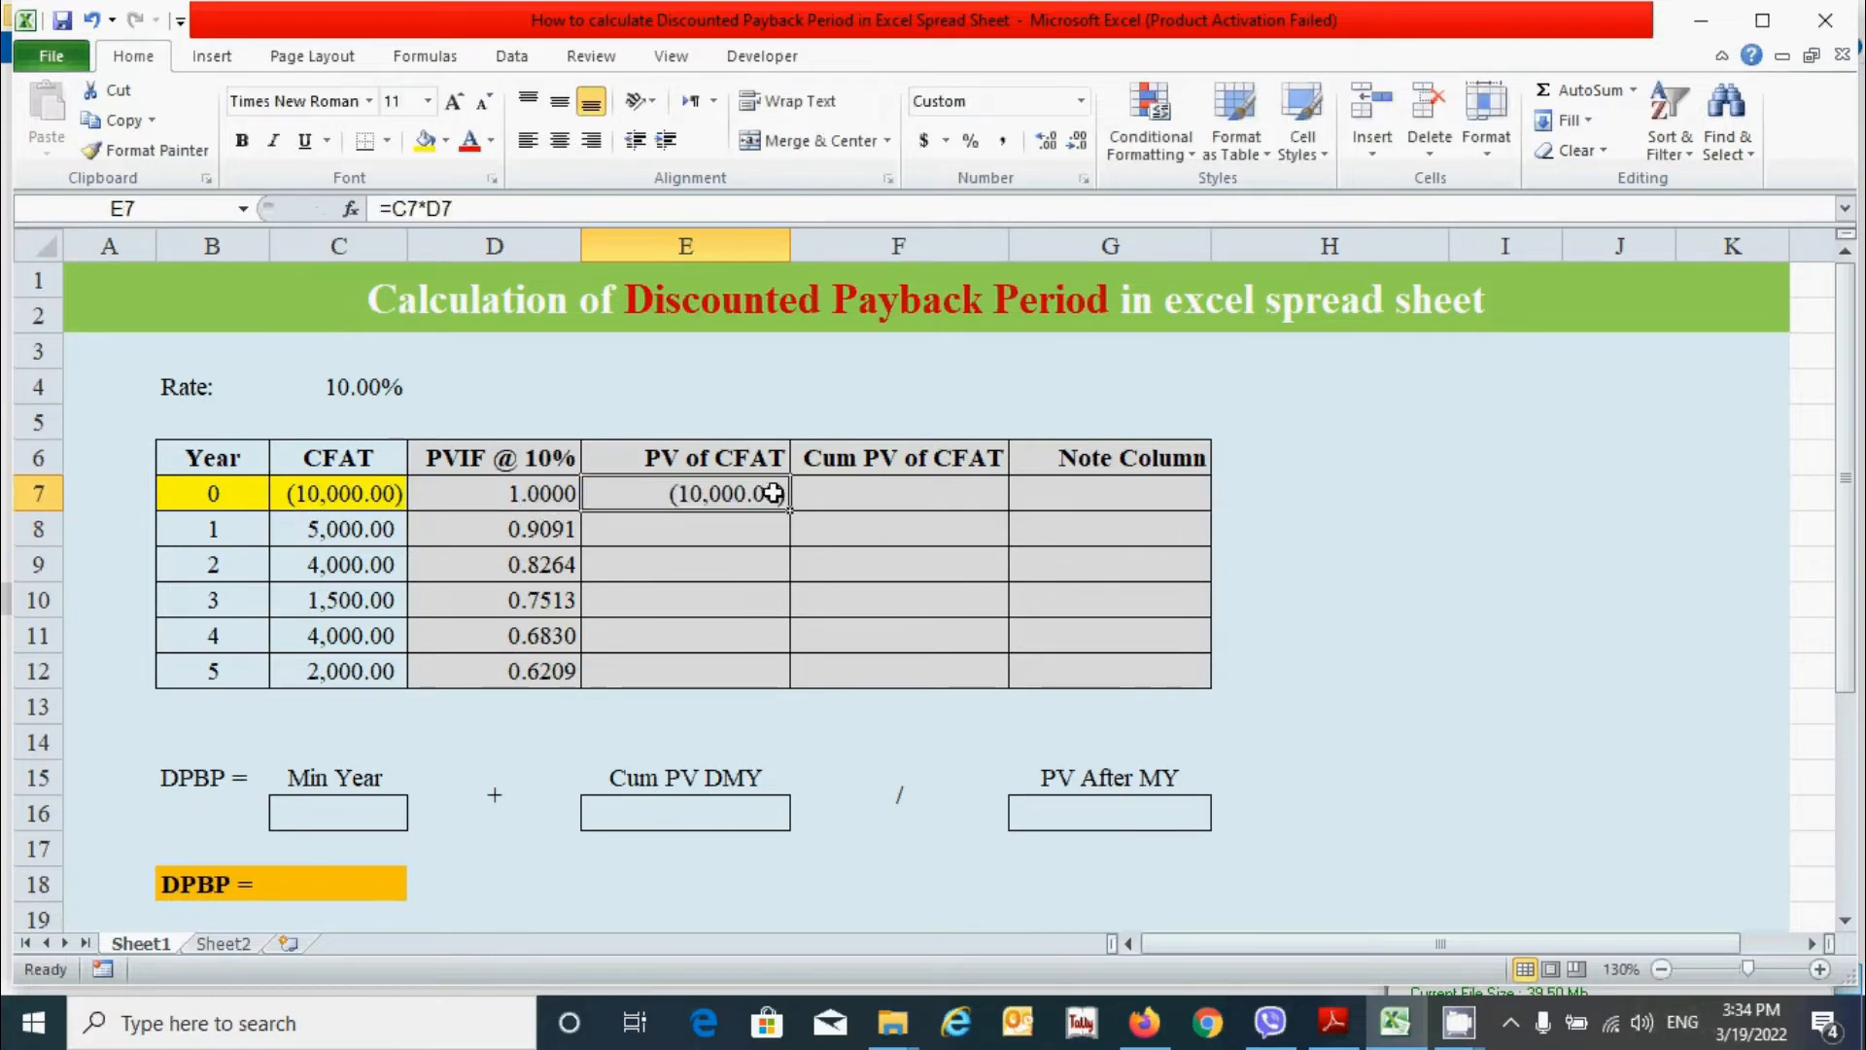
pyautogui.moveTo(789, 509); pyautogui.dragTo(775, 678)
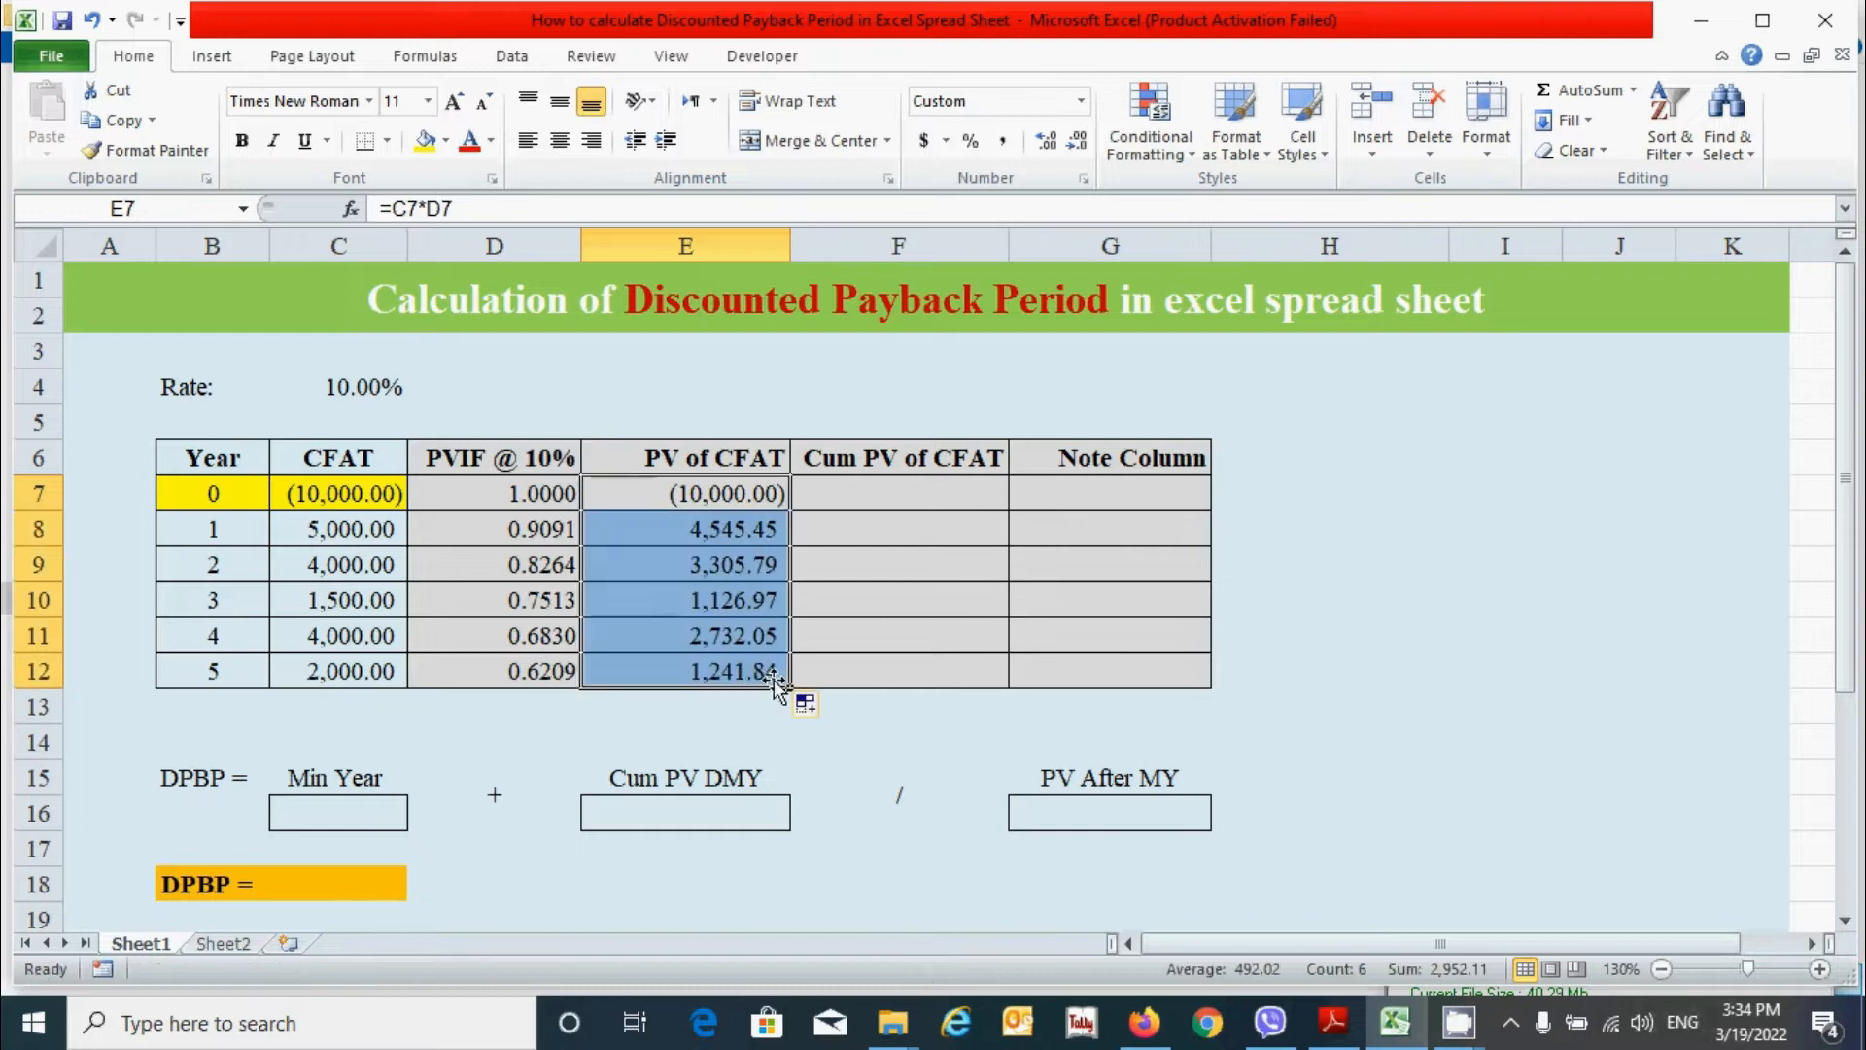
# Step: Calculate the cumulative PV of CFAT in F7 with =SUM($E$7:E7) and copy the formula down to F12
pyautogui.click(874, 494)
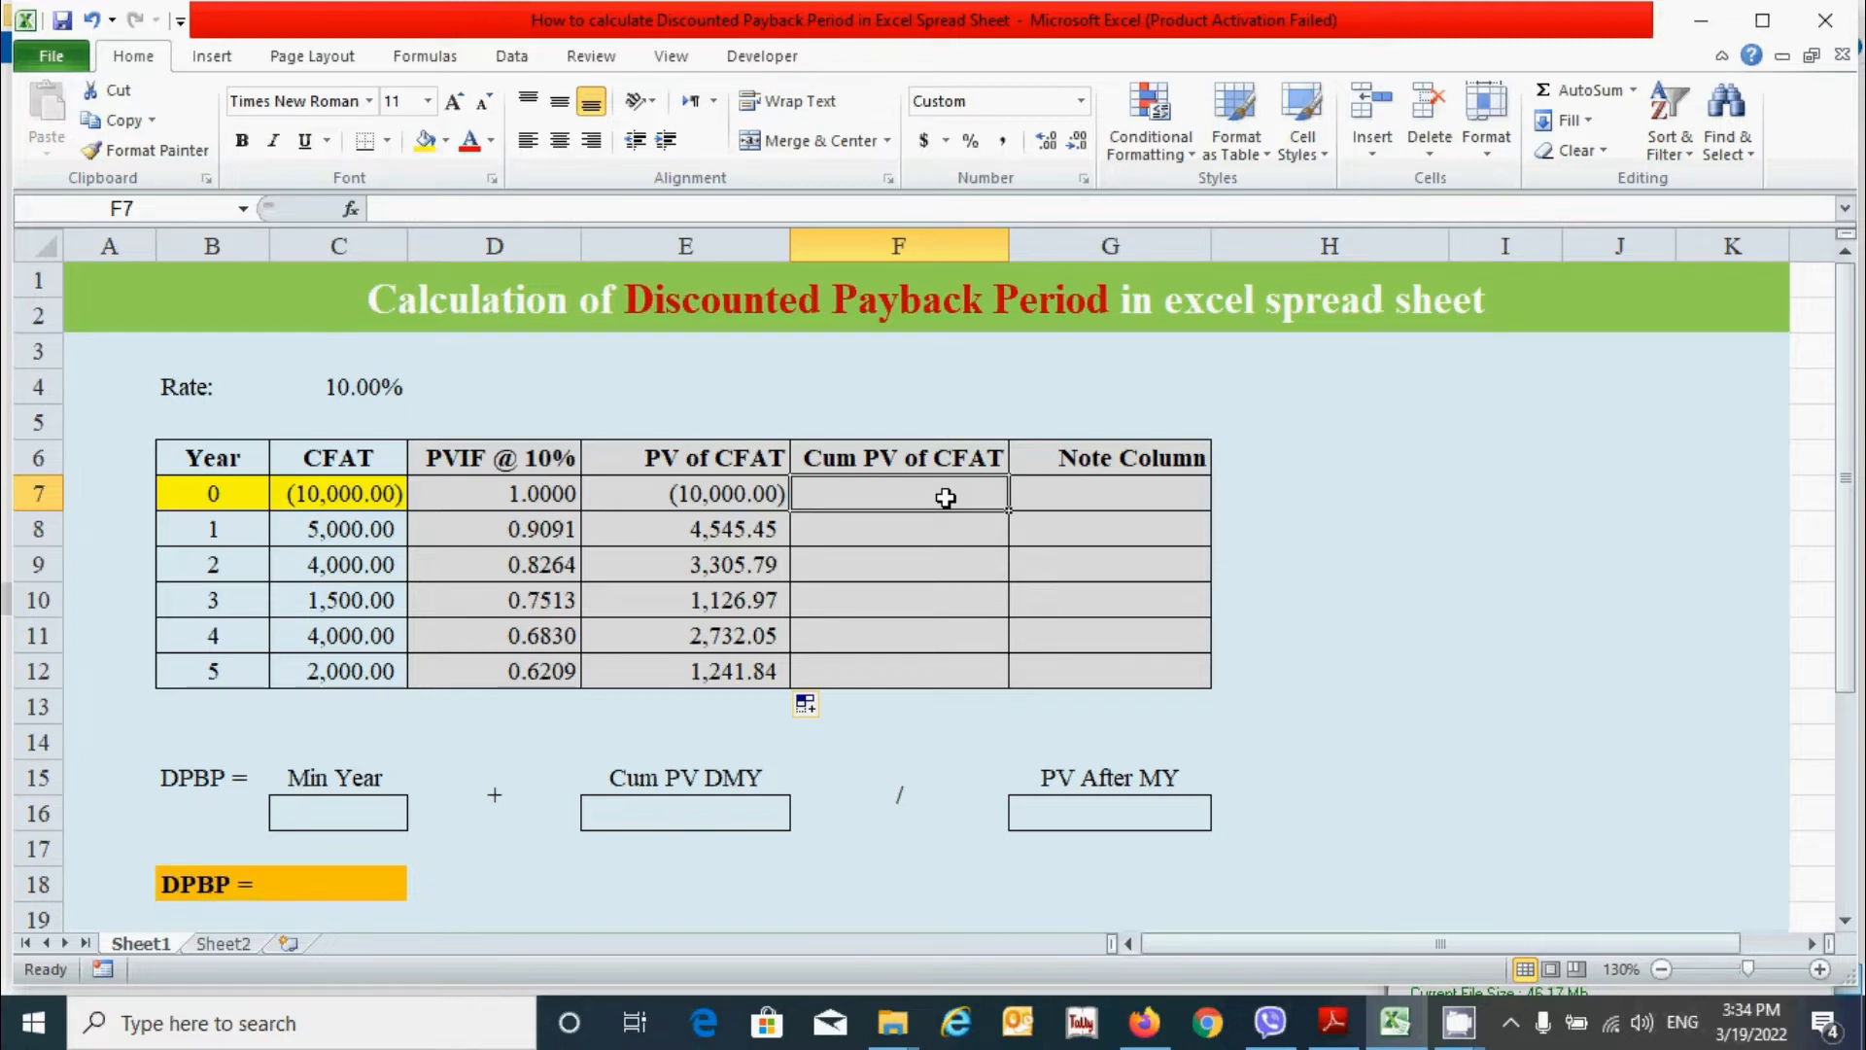
pyautogui.write('=sum')
pyautogui.press('Tab')
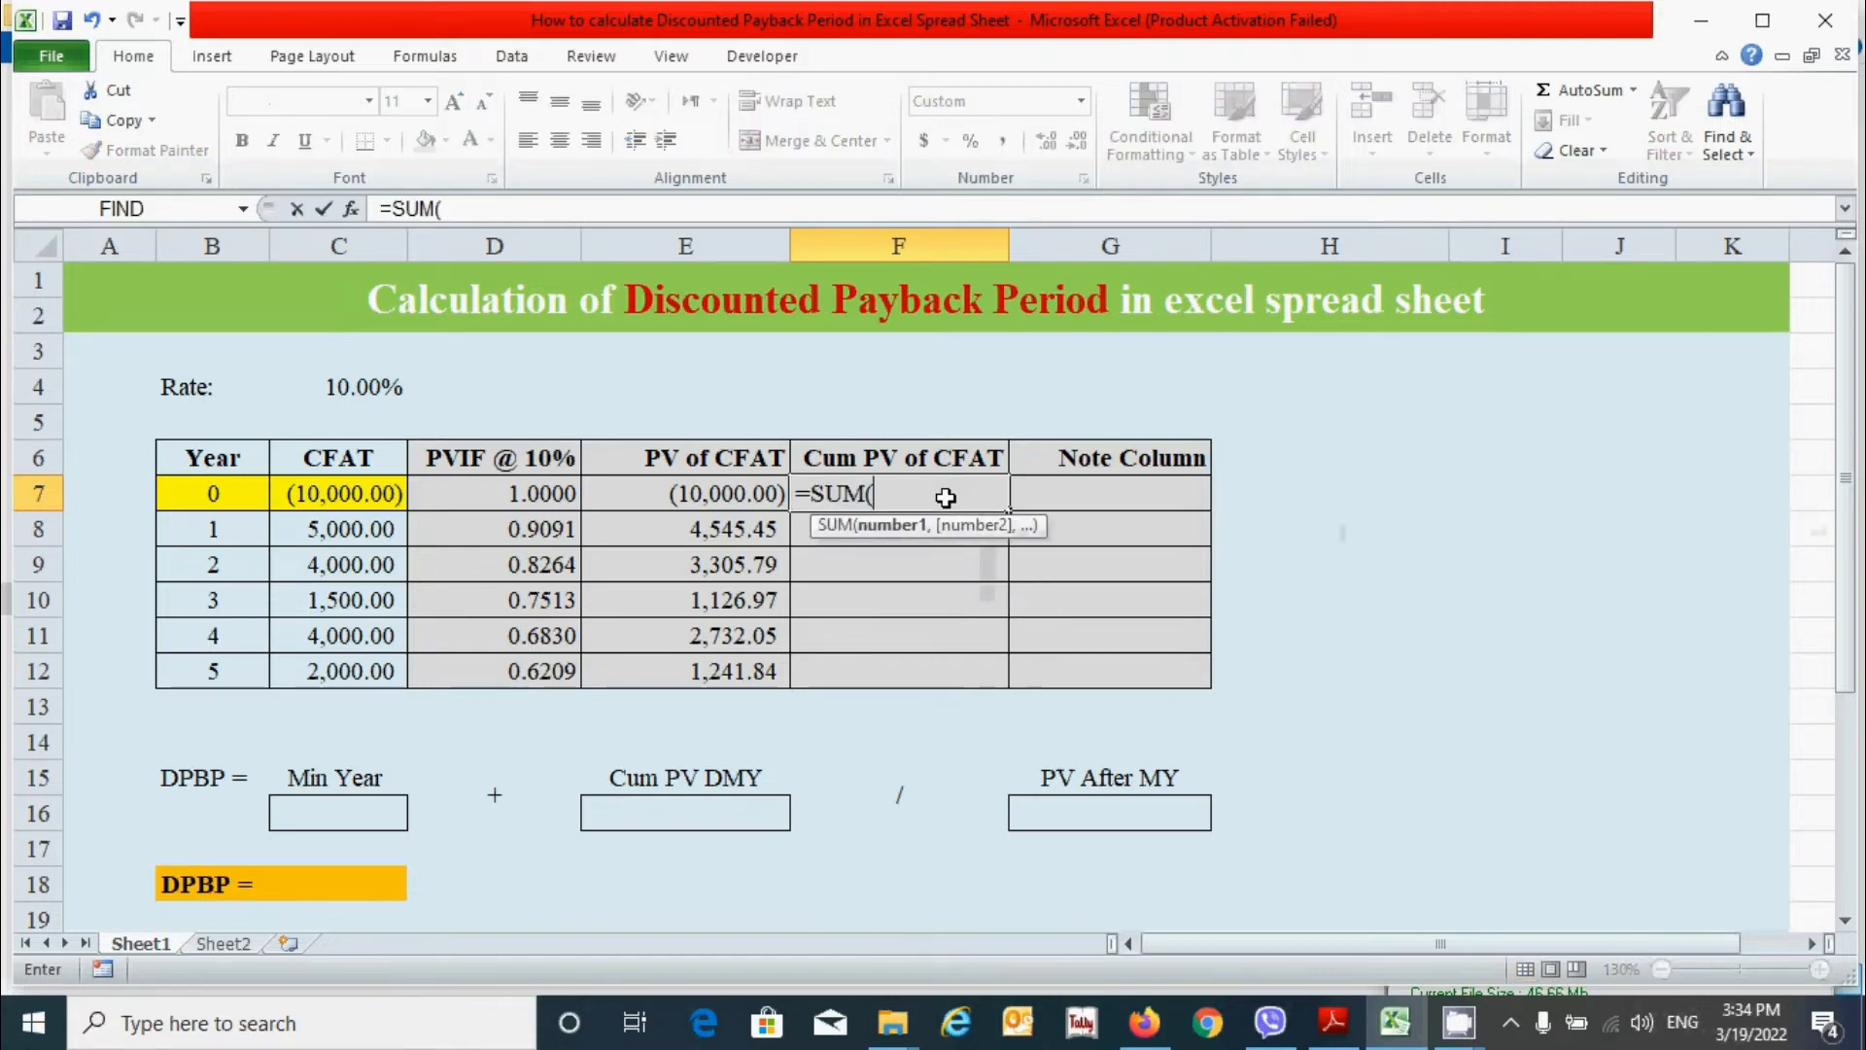
pyautogui.click(692, 495)
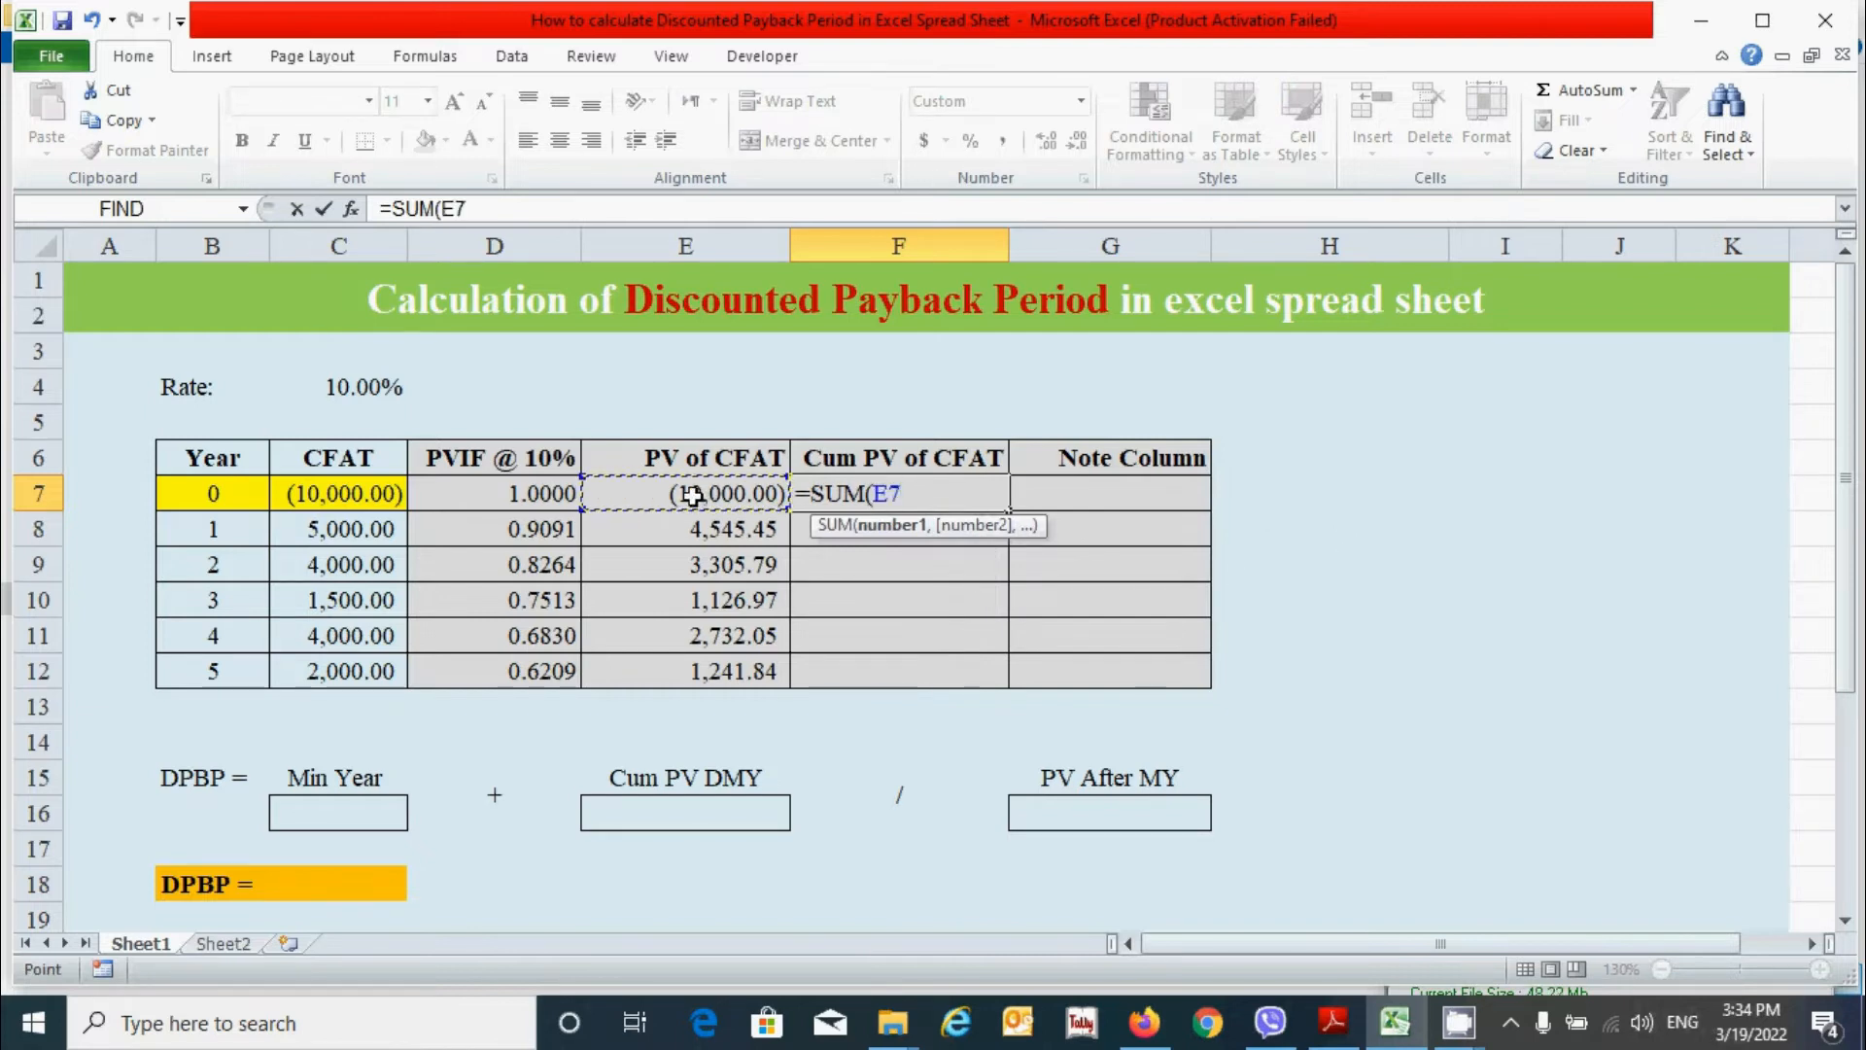
pyautogui.moveTo(691, 496); pyautogui.dragTo(691, 496)
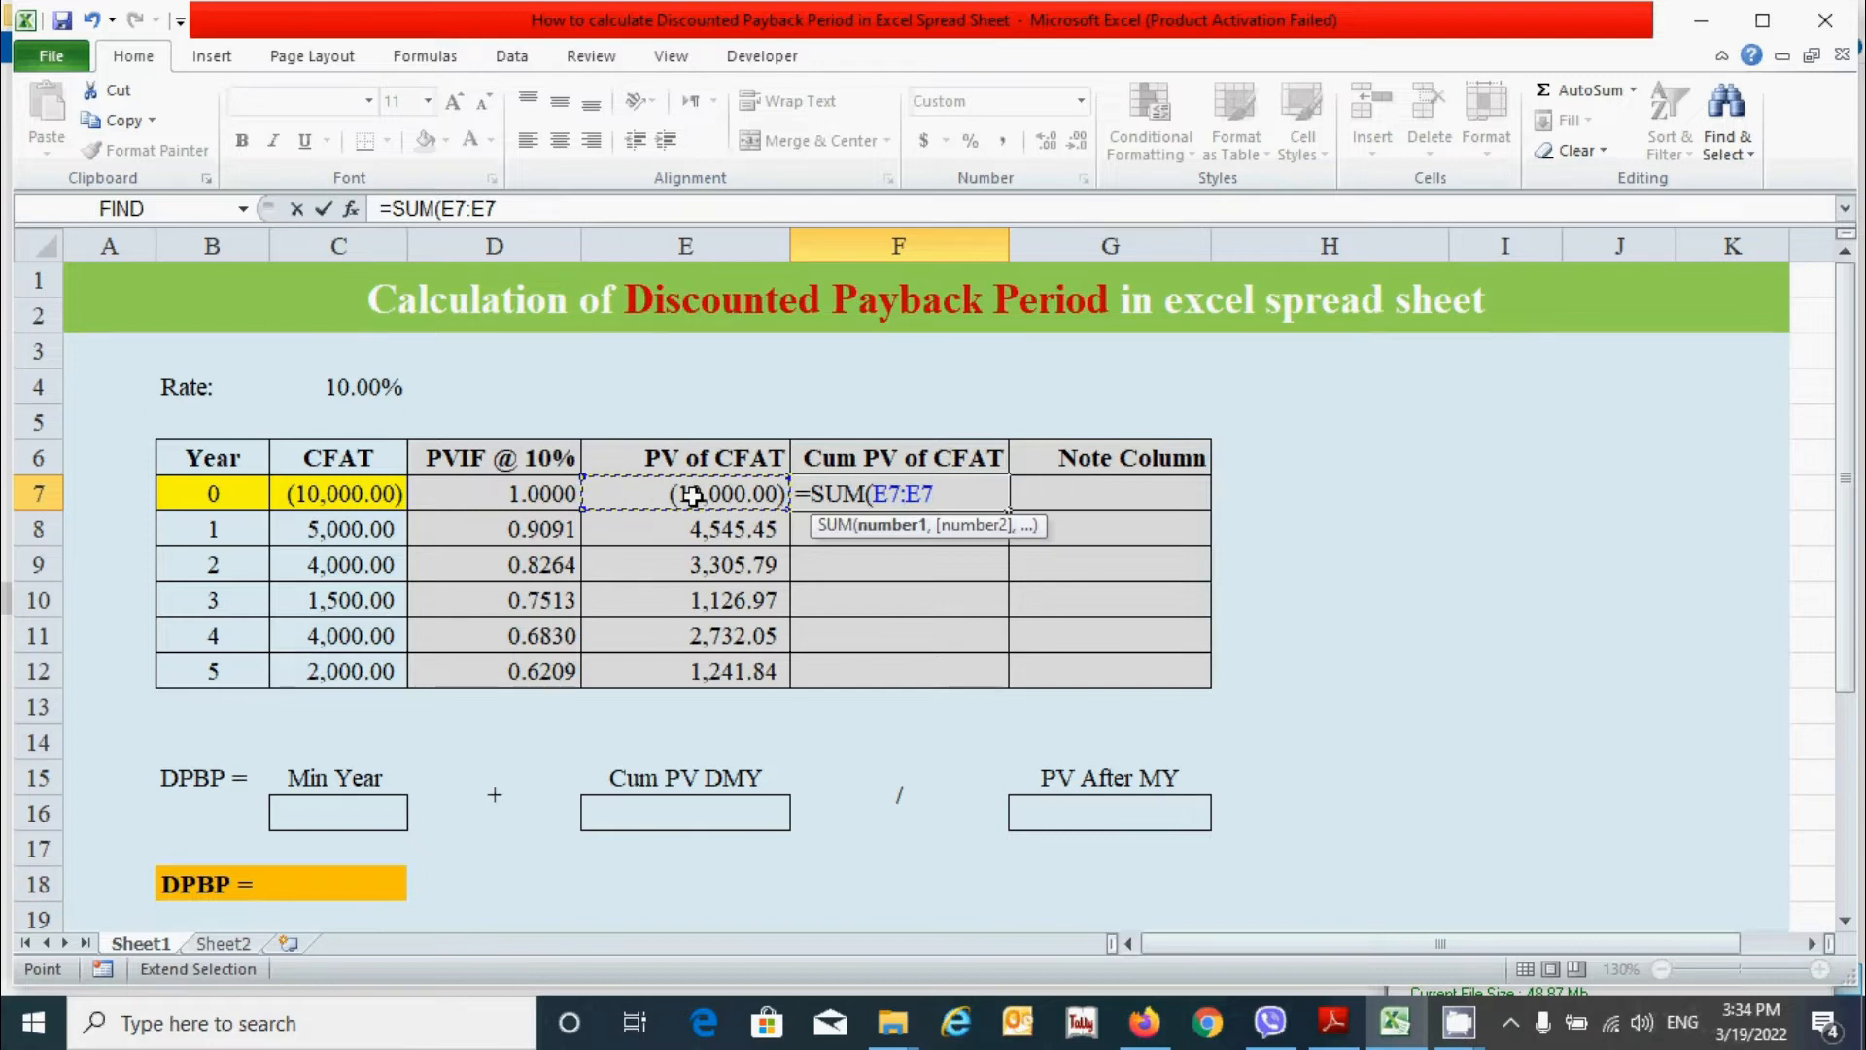
pyautogui.write(')')
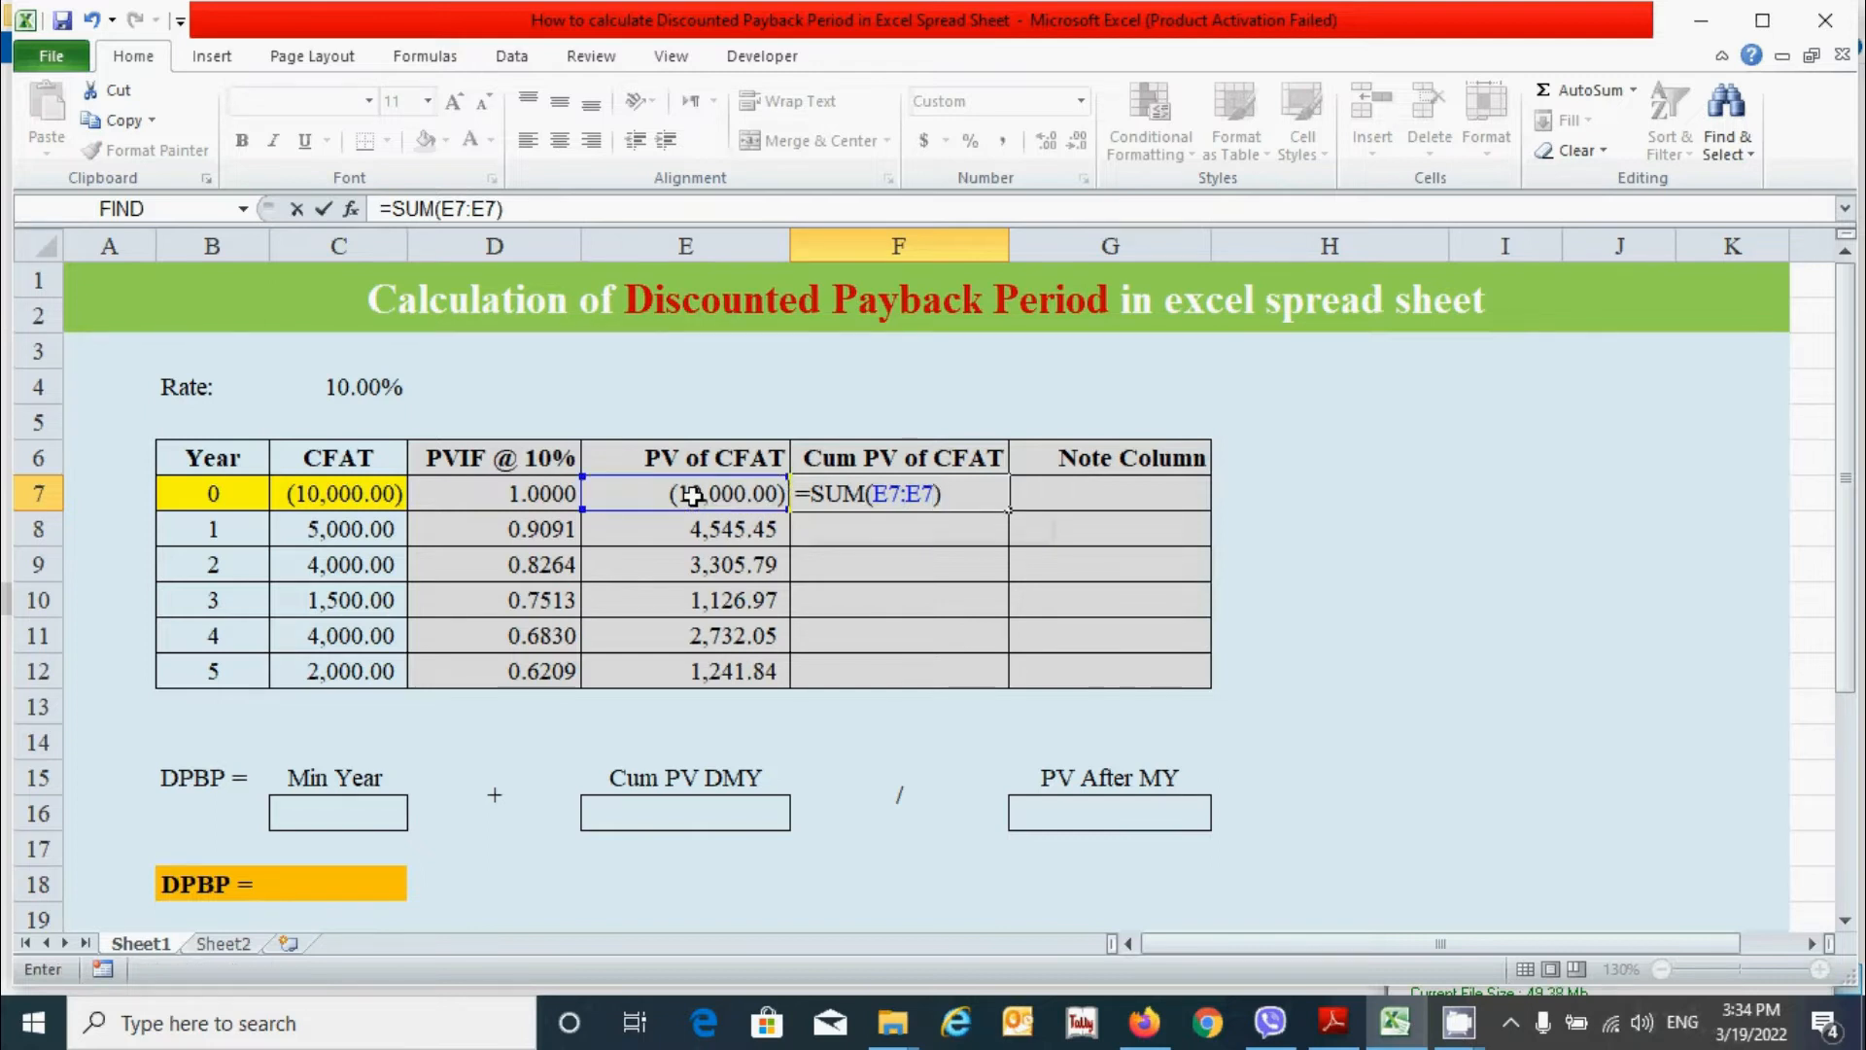
pyautogui.click(892, 496)
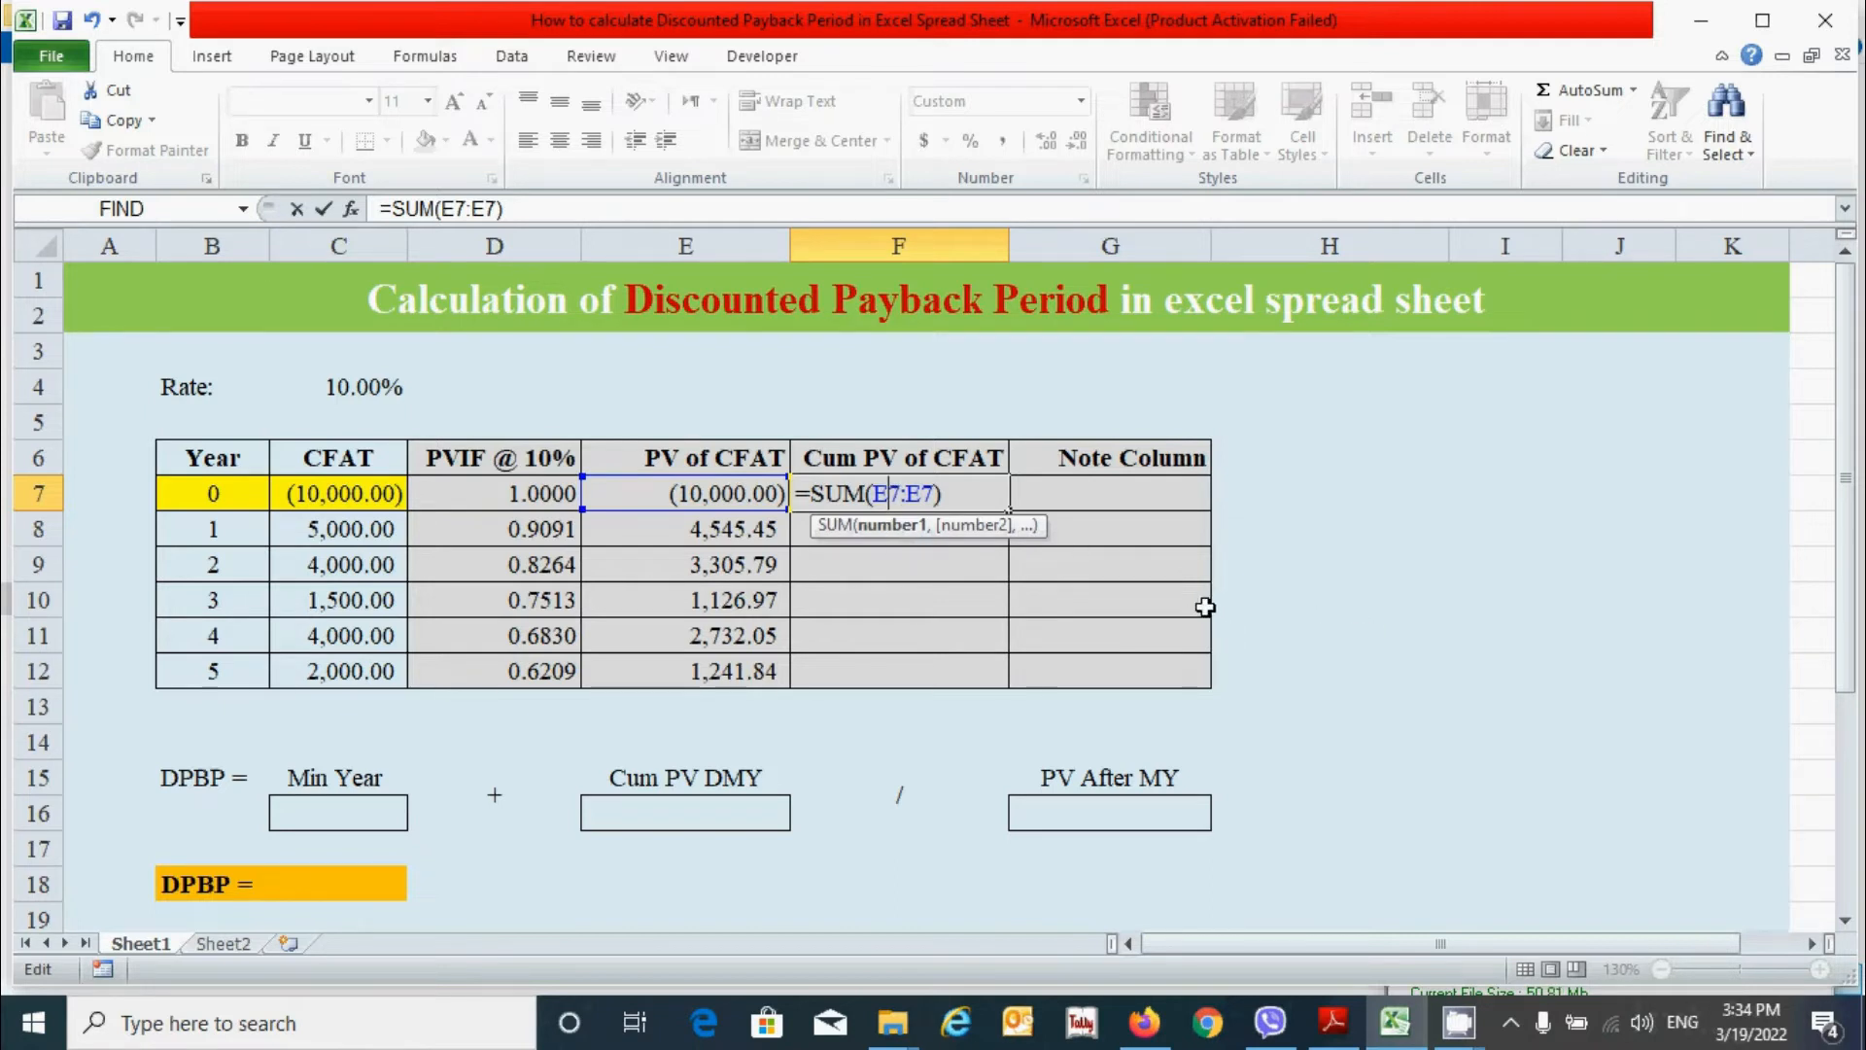
pyautogui.press('F4')
pyautogui.click(984, 493)
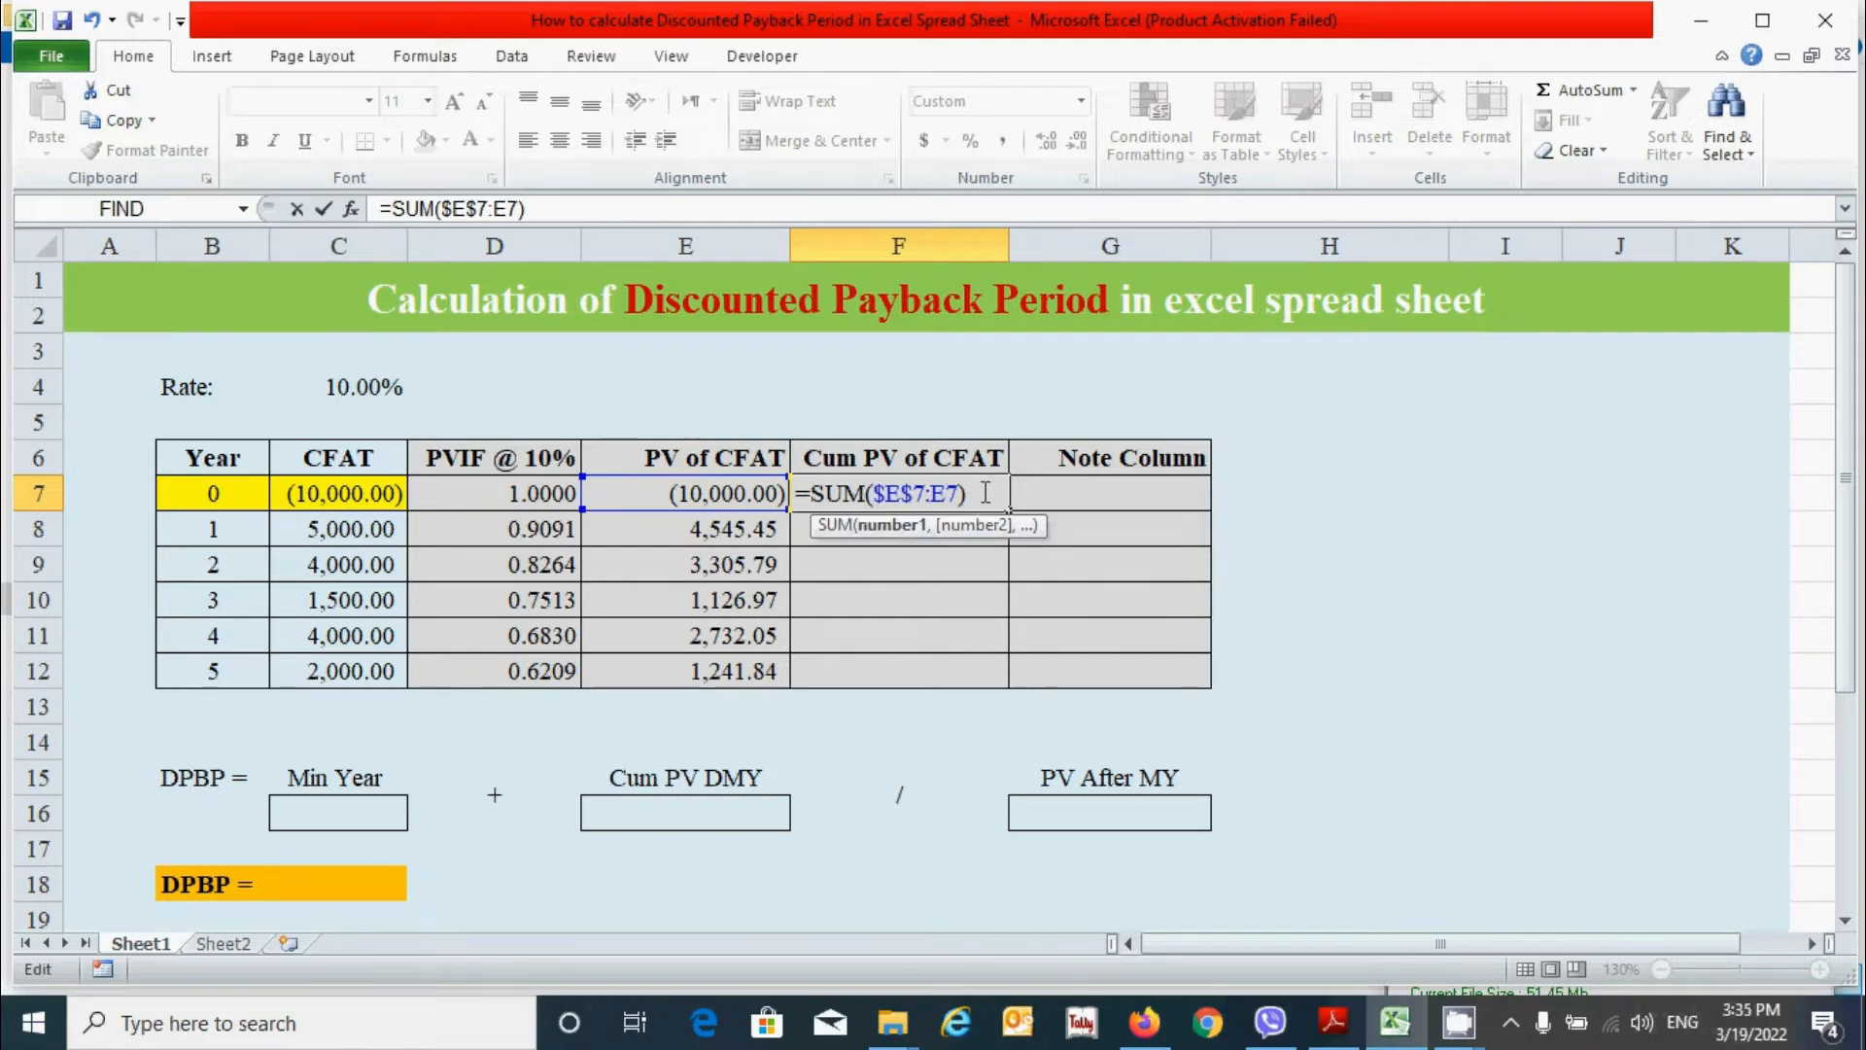
pyautogui.press('Return')
pyautogui.click(985, 493)
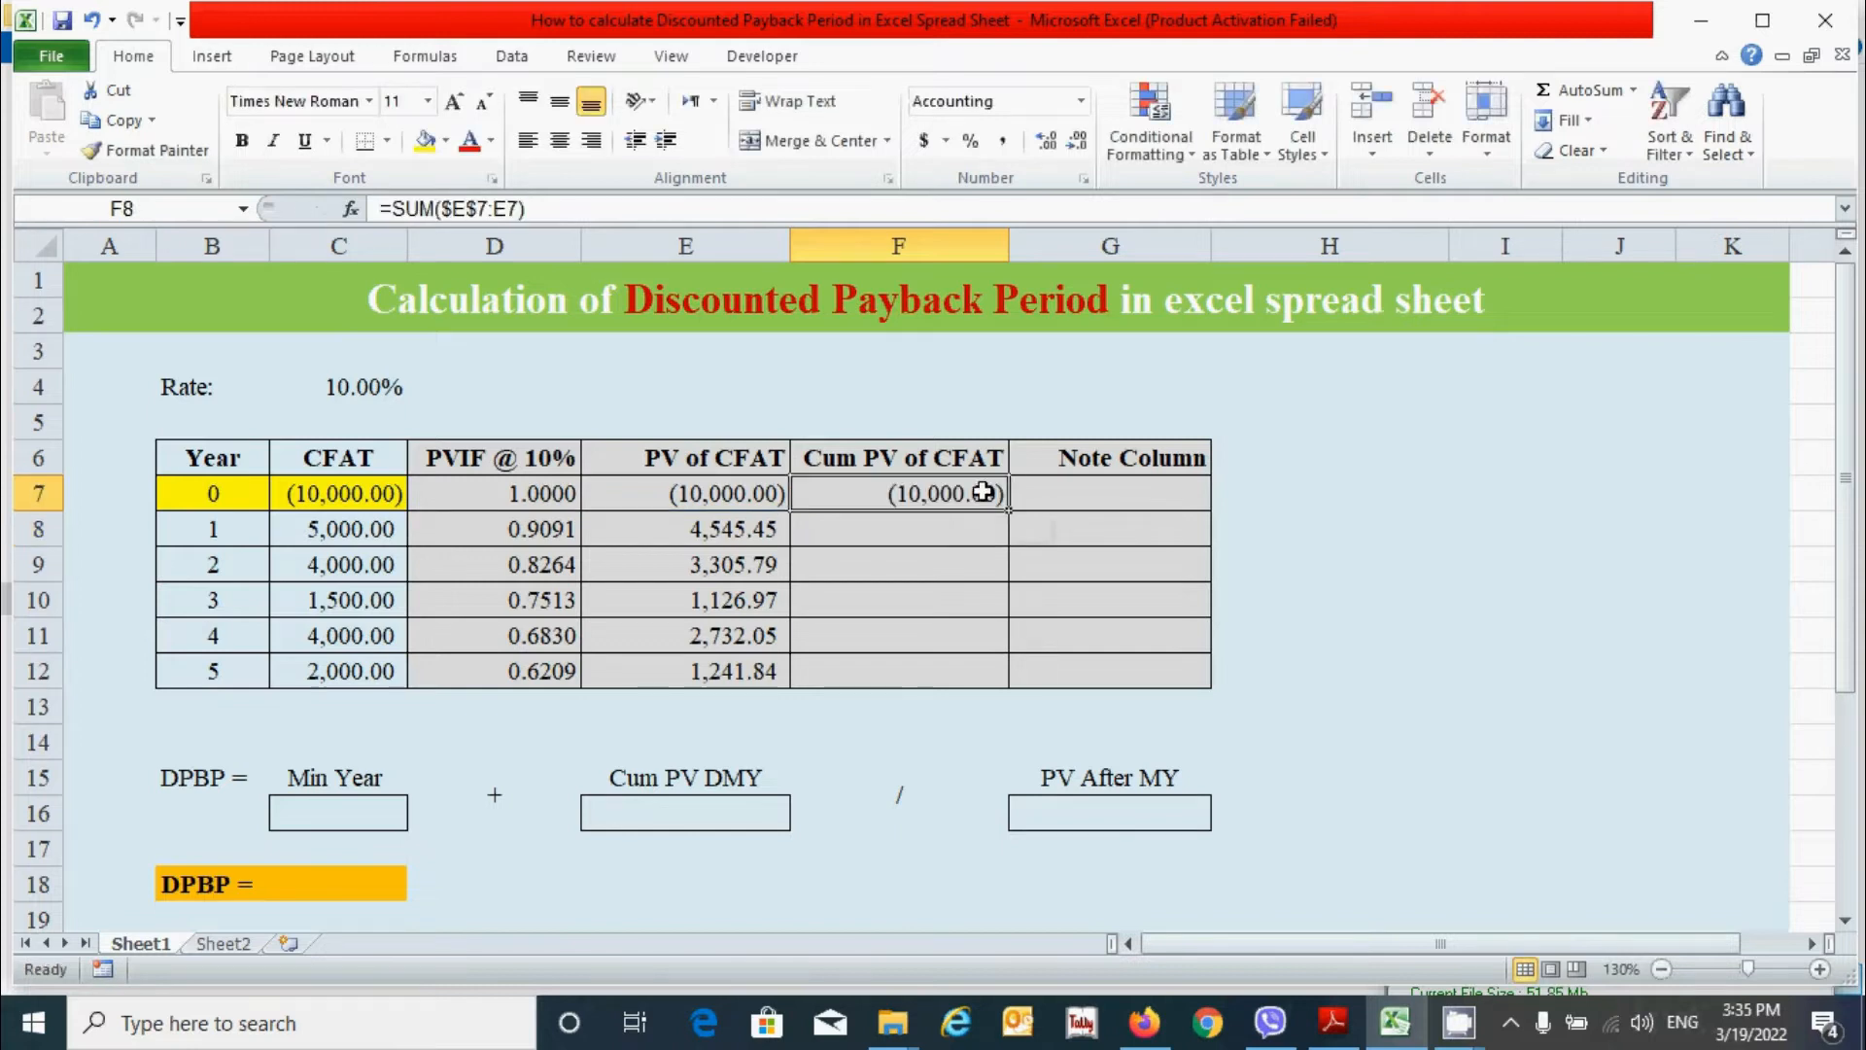
pyautogui.moveTo(1004, 510); pyautogui.dragTo(1006, 680)
# Step: Enter =IF(F7<0,F7,"-") in G7, the year 0 cell of the Note Column
pyautogui.click(1102, 498)
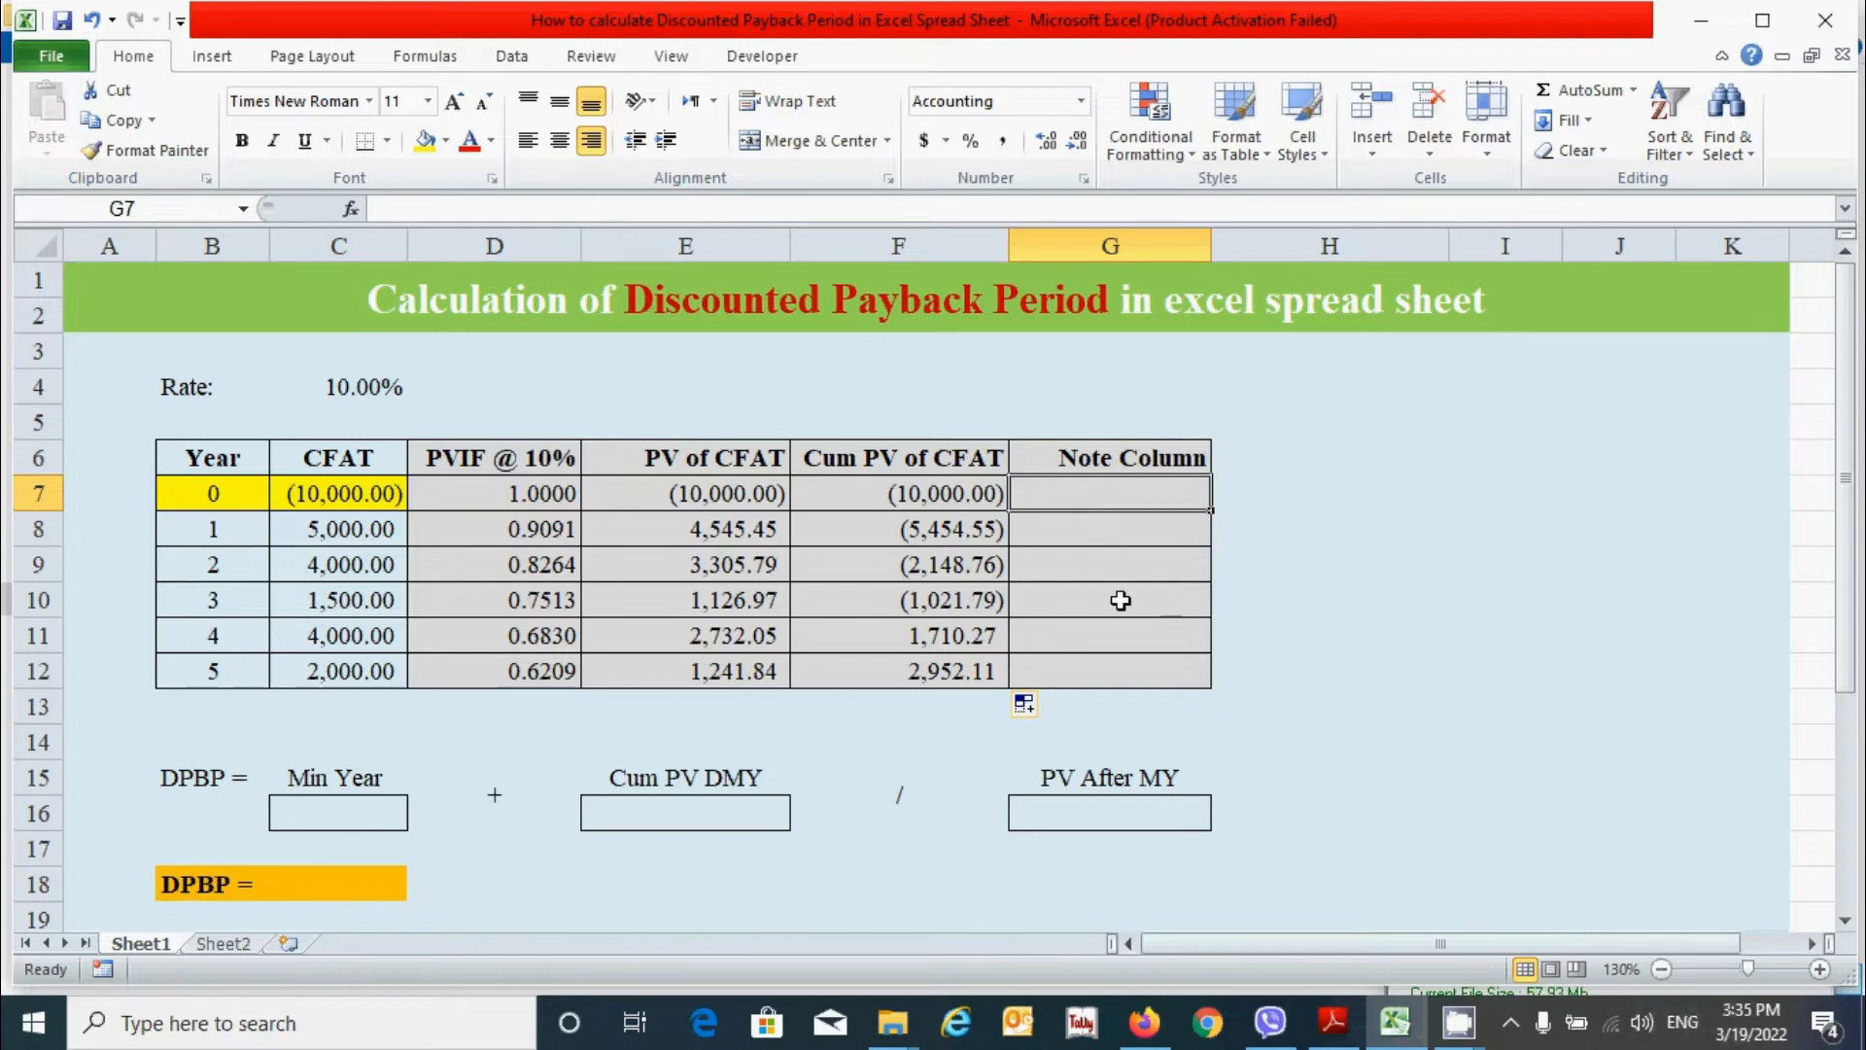
pyautogui.write('=')
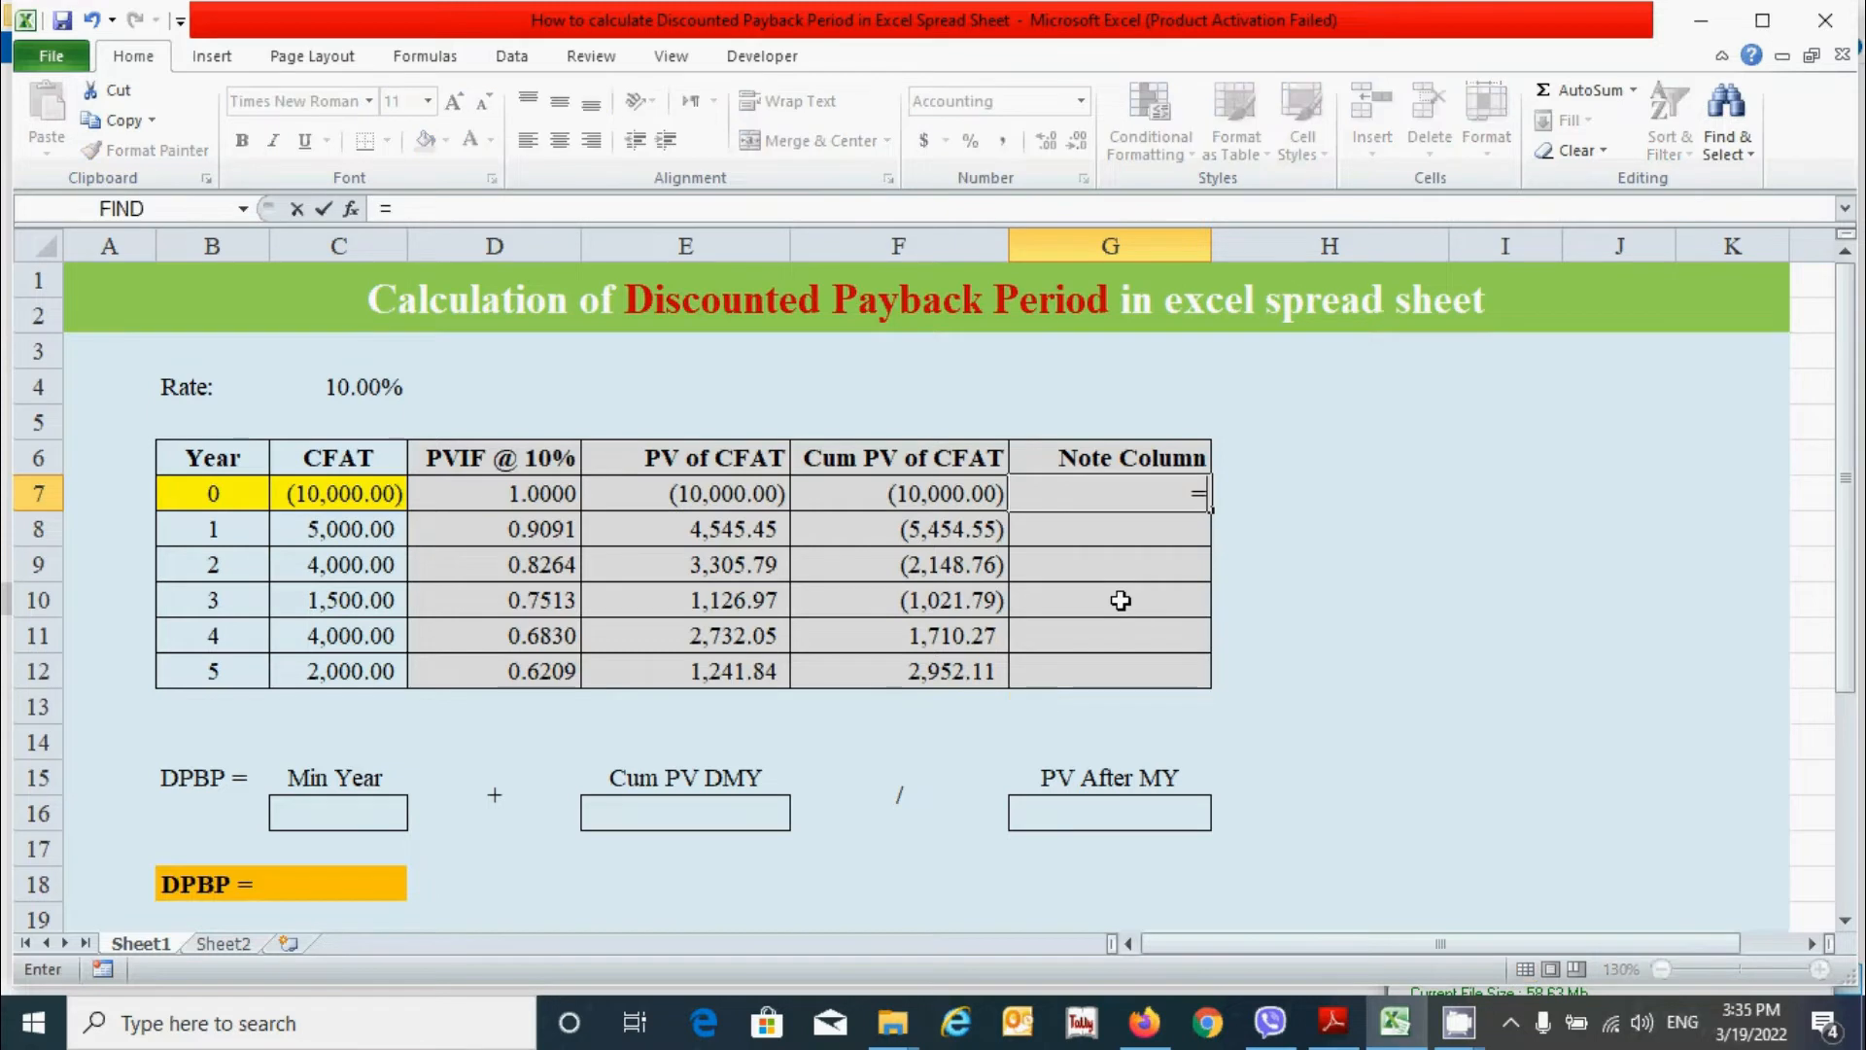
pyautogui.write('if')
pyautogui.press('Tab')
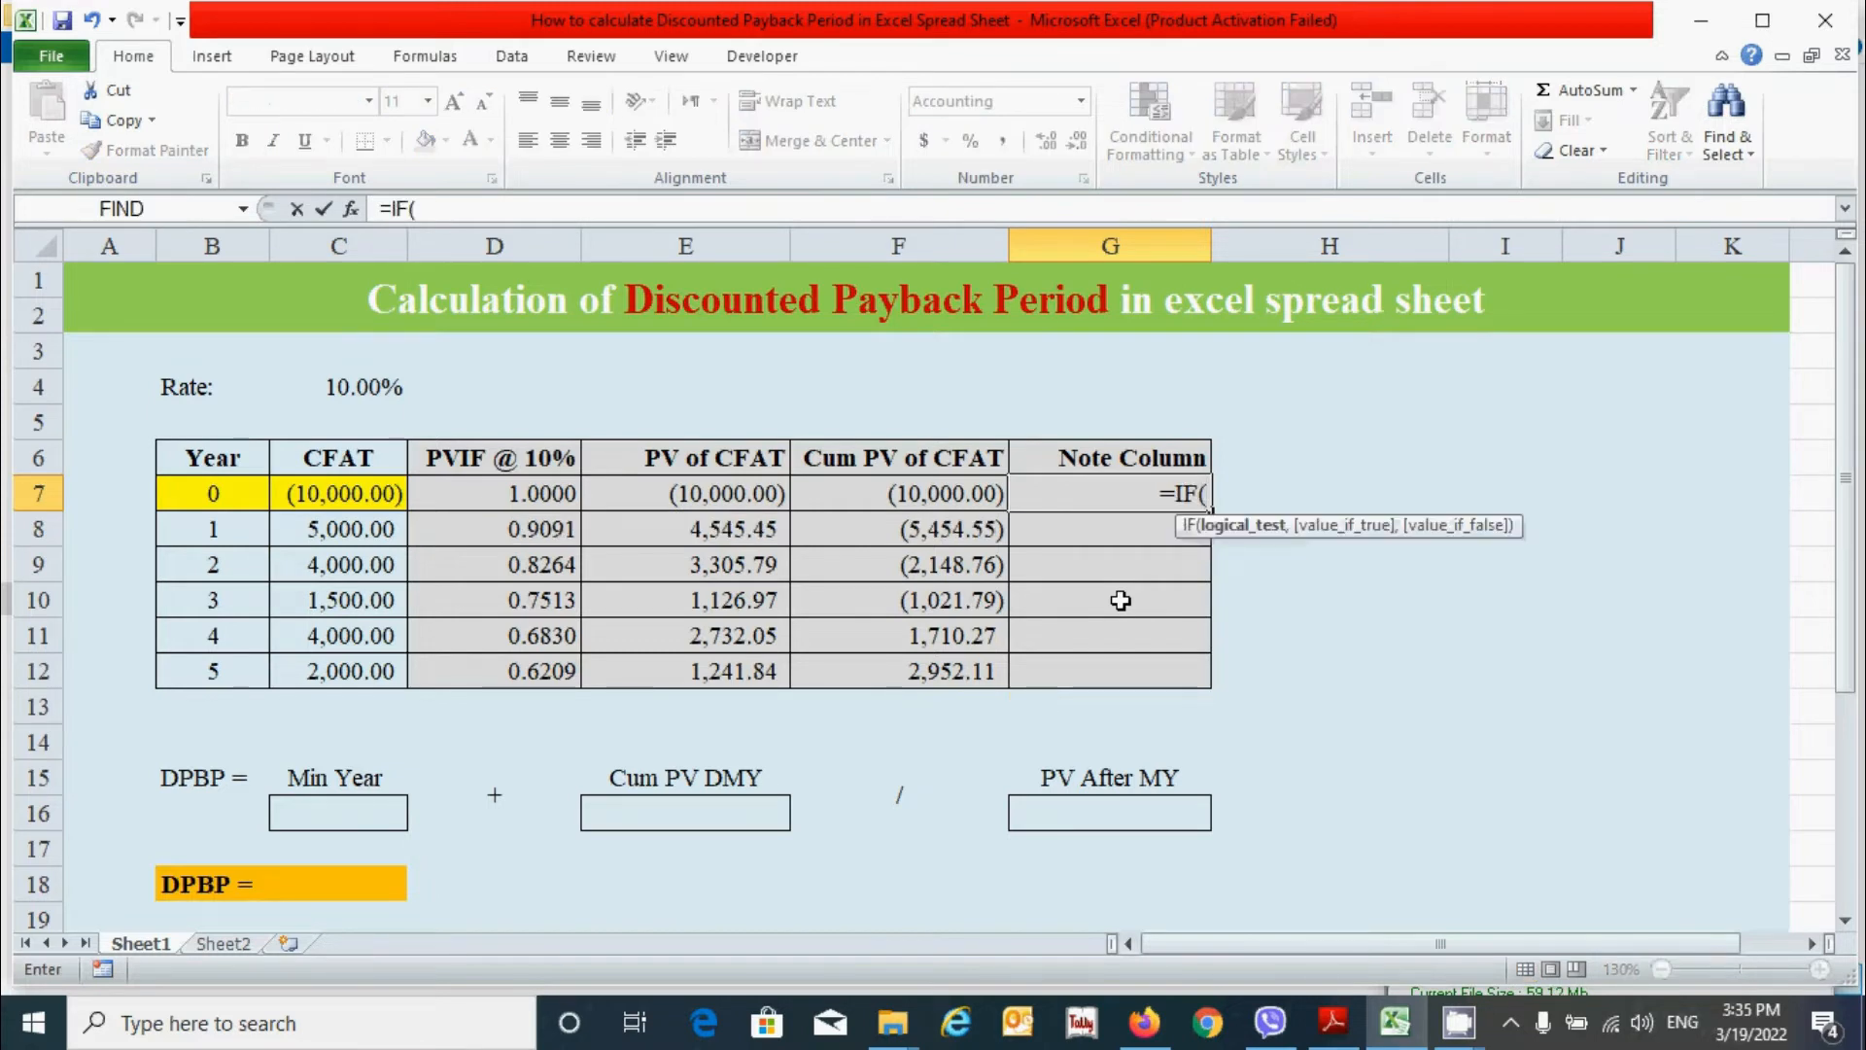
pyautogui.click(891, 488)
pyautogui.write('<0')
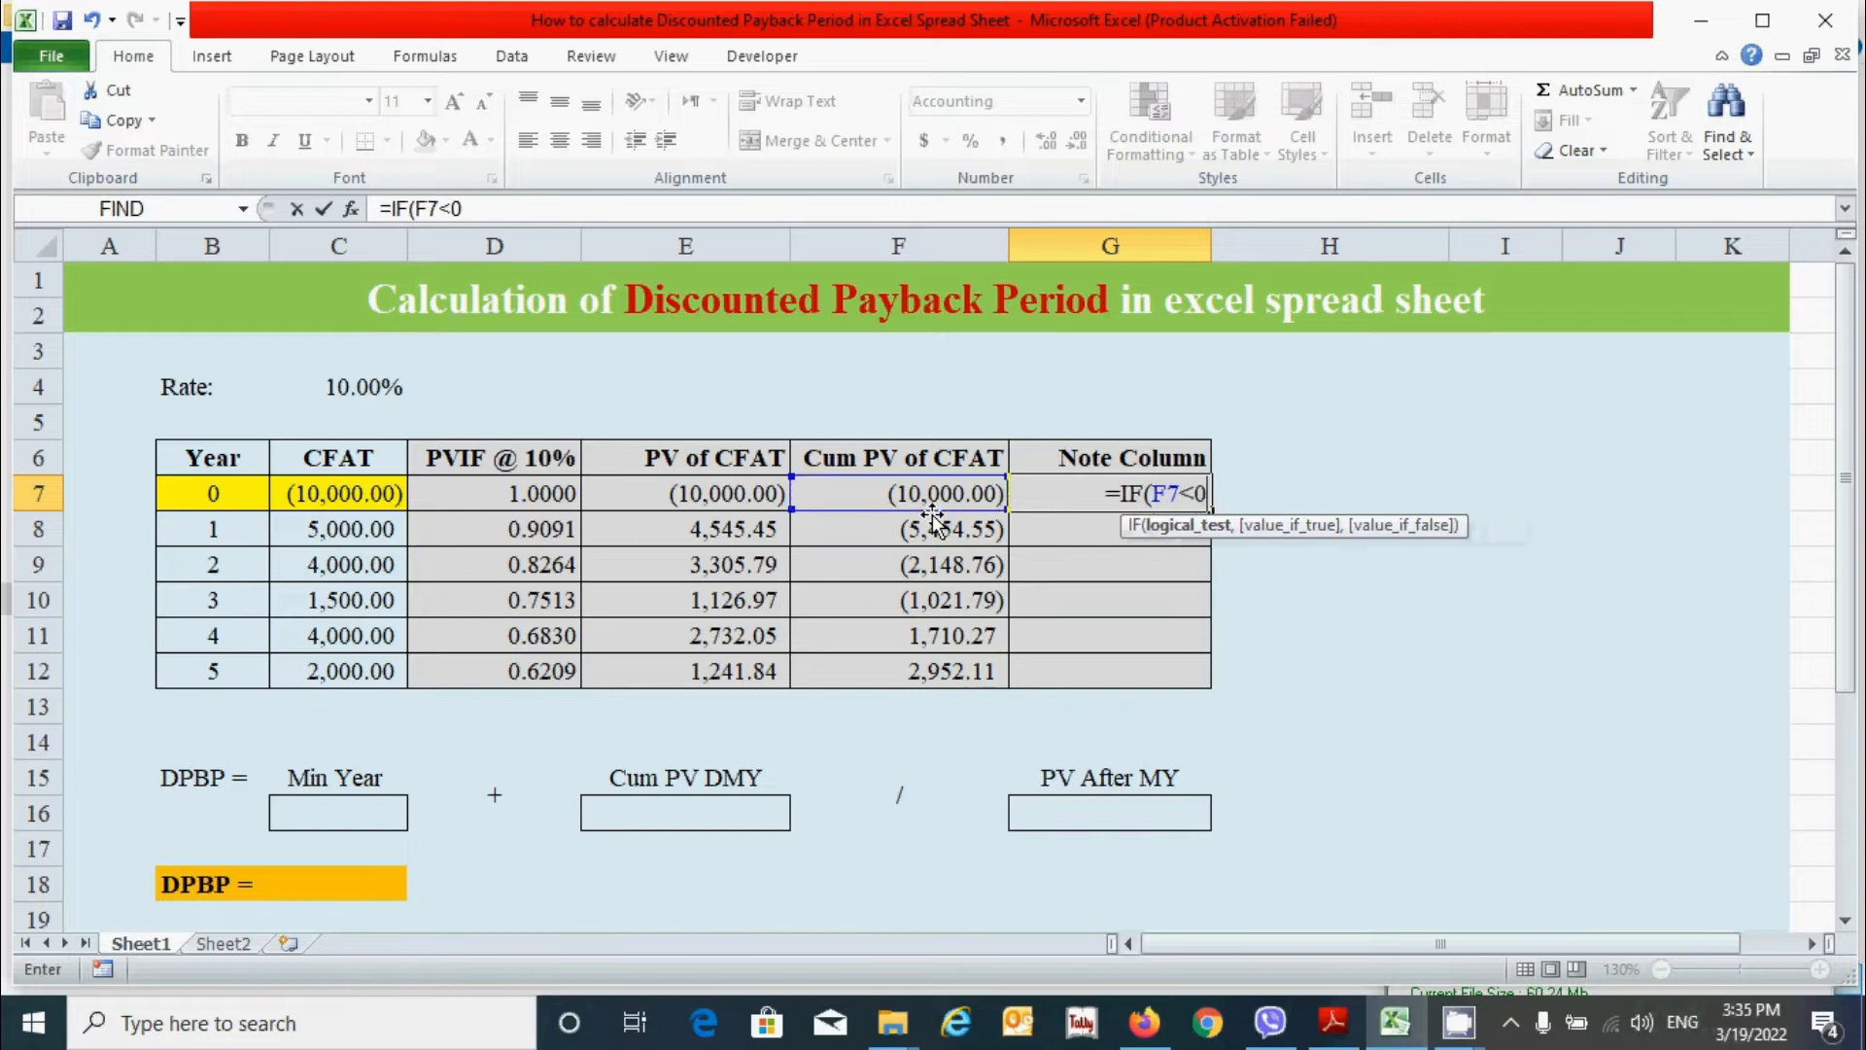
pyautogui.write(',')
pyautogui.click(929, 498)
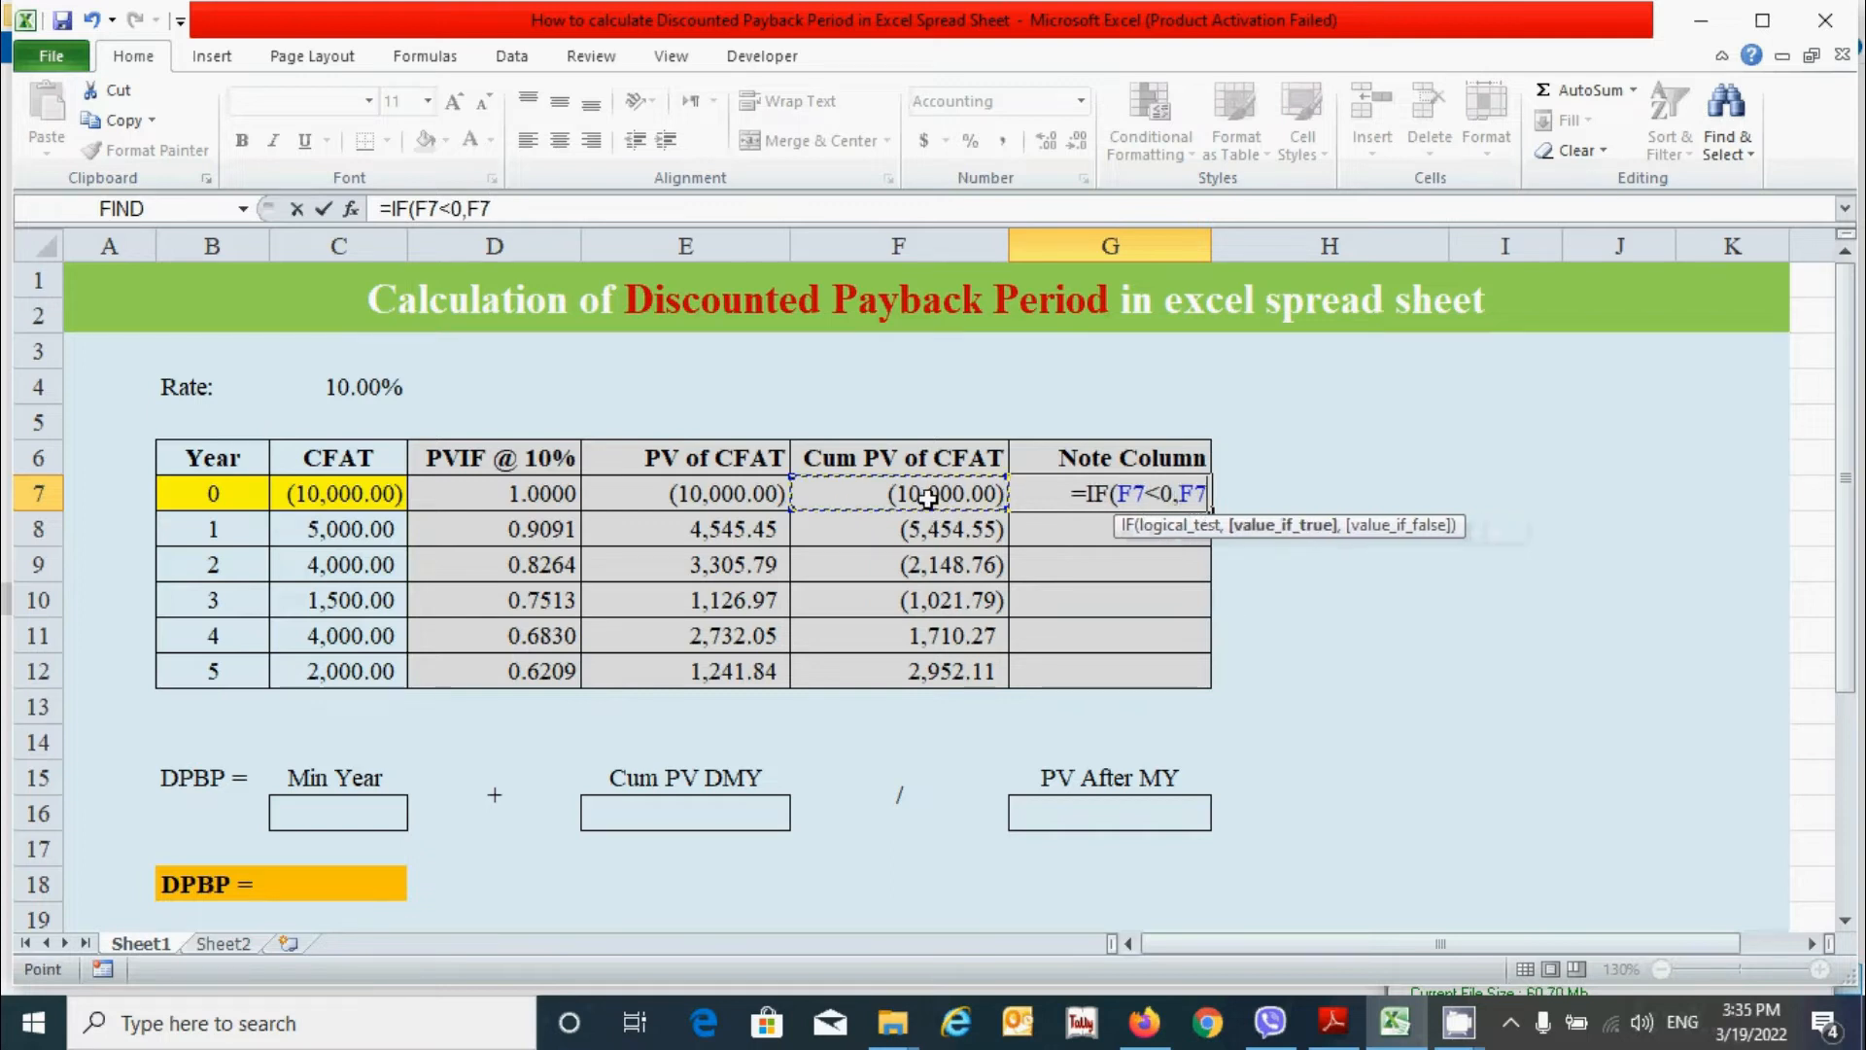
pyautogui.write(',')
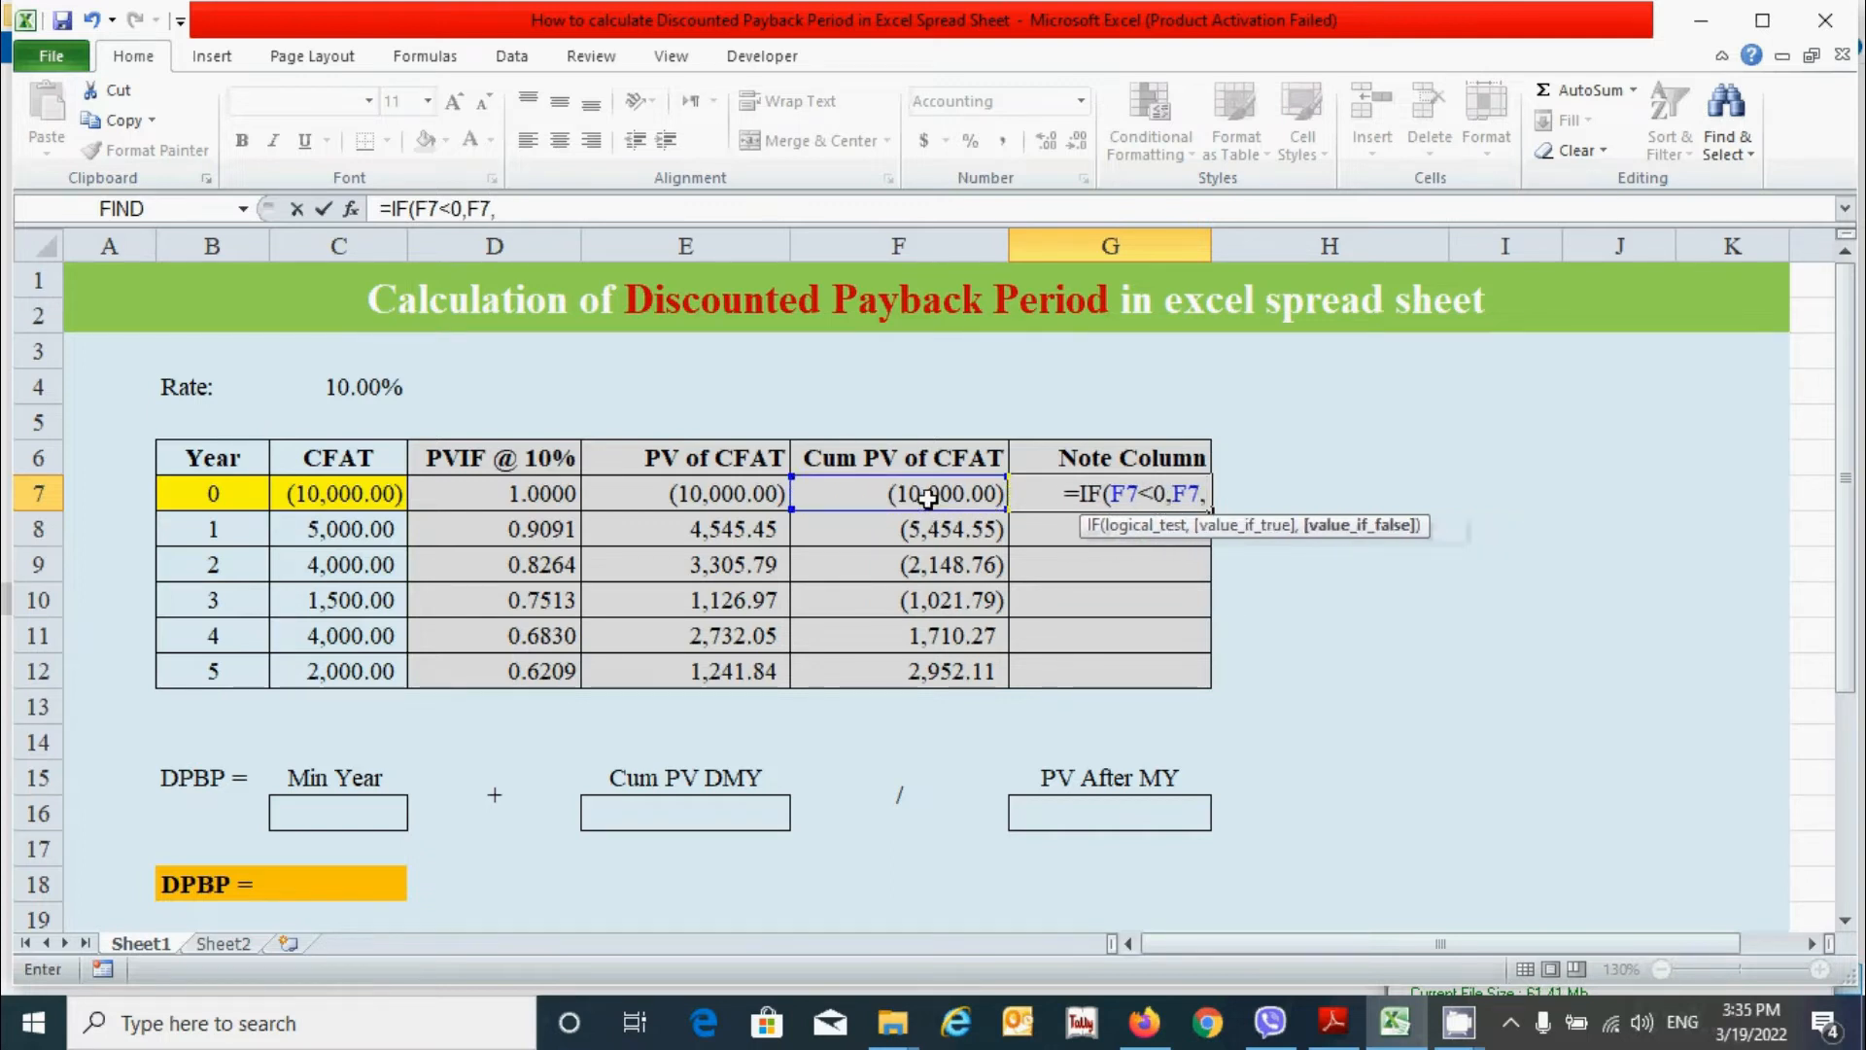
pyautogui.write('"-"')
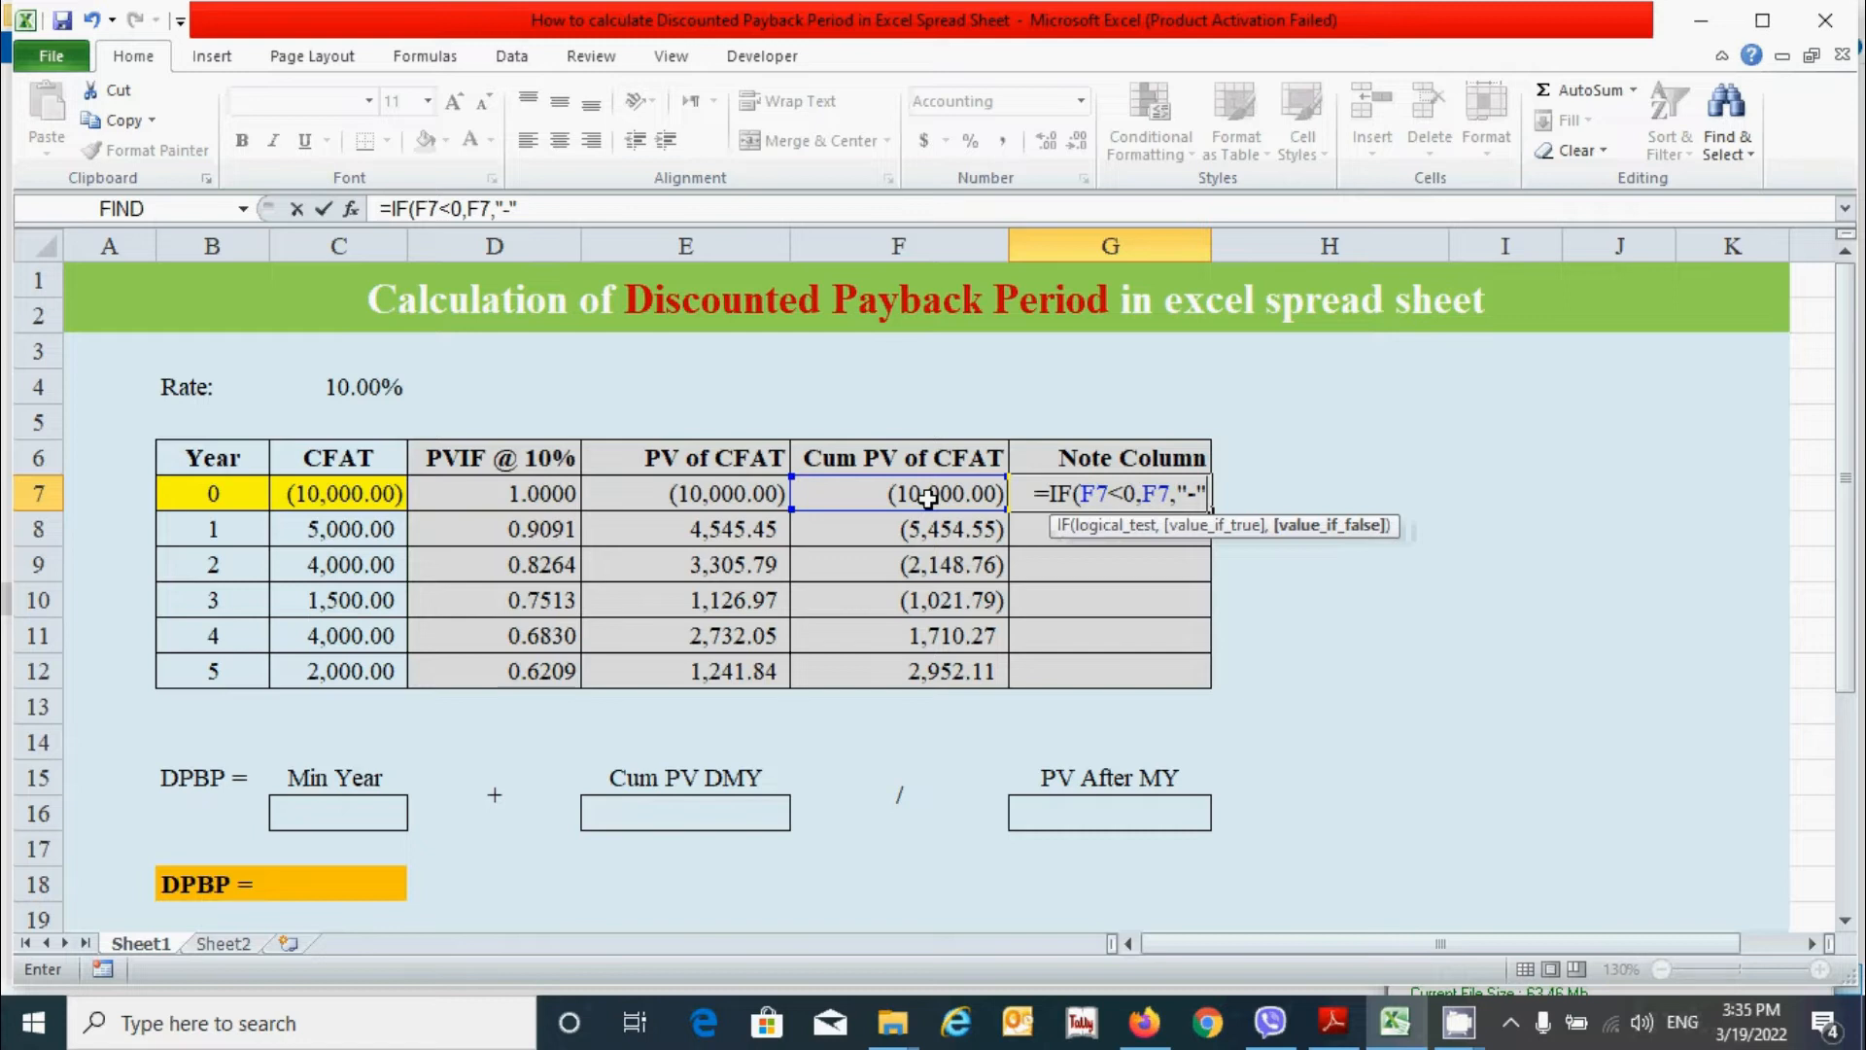
pyautogui.write(')')
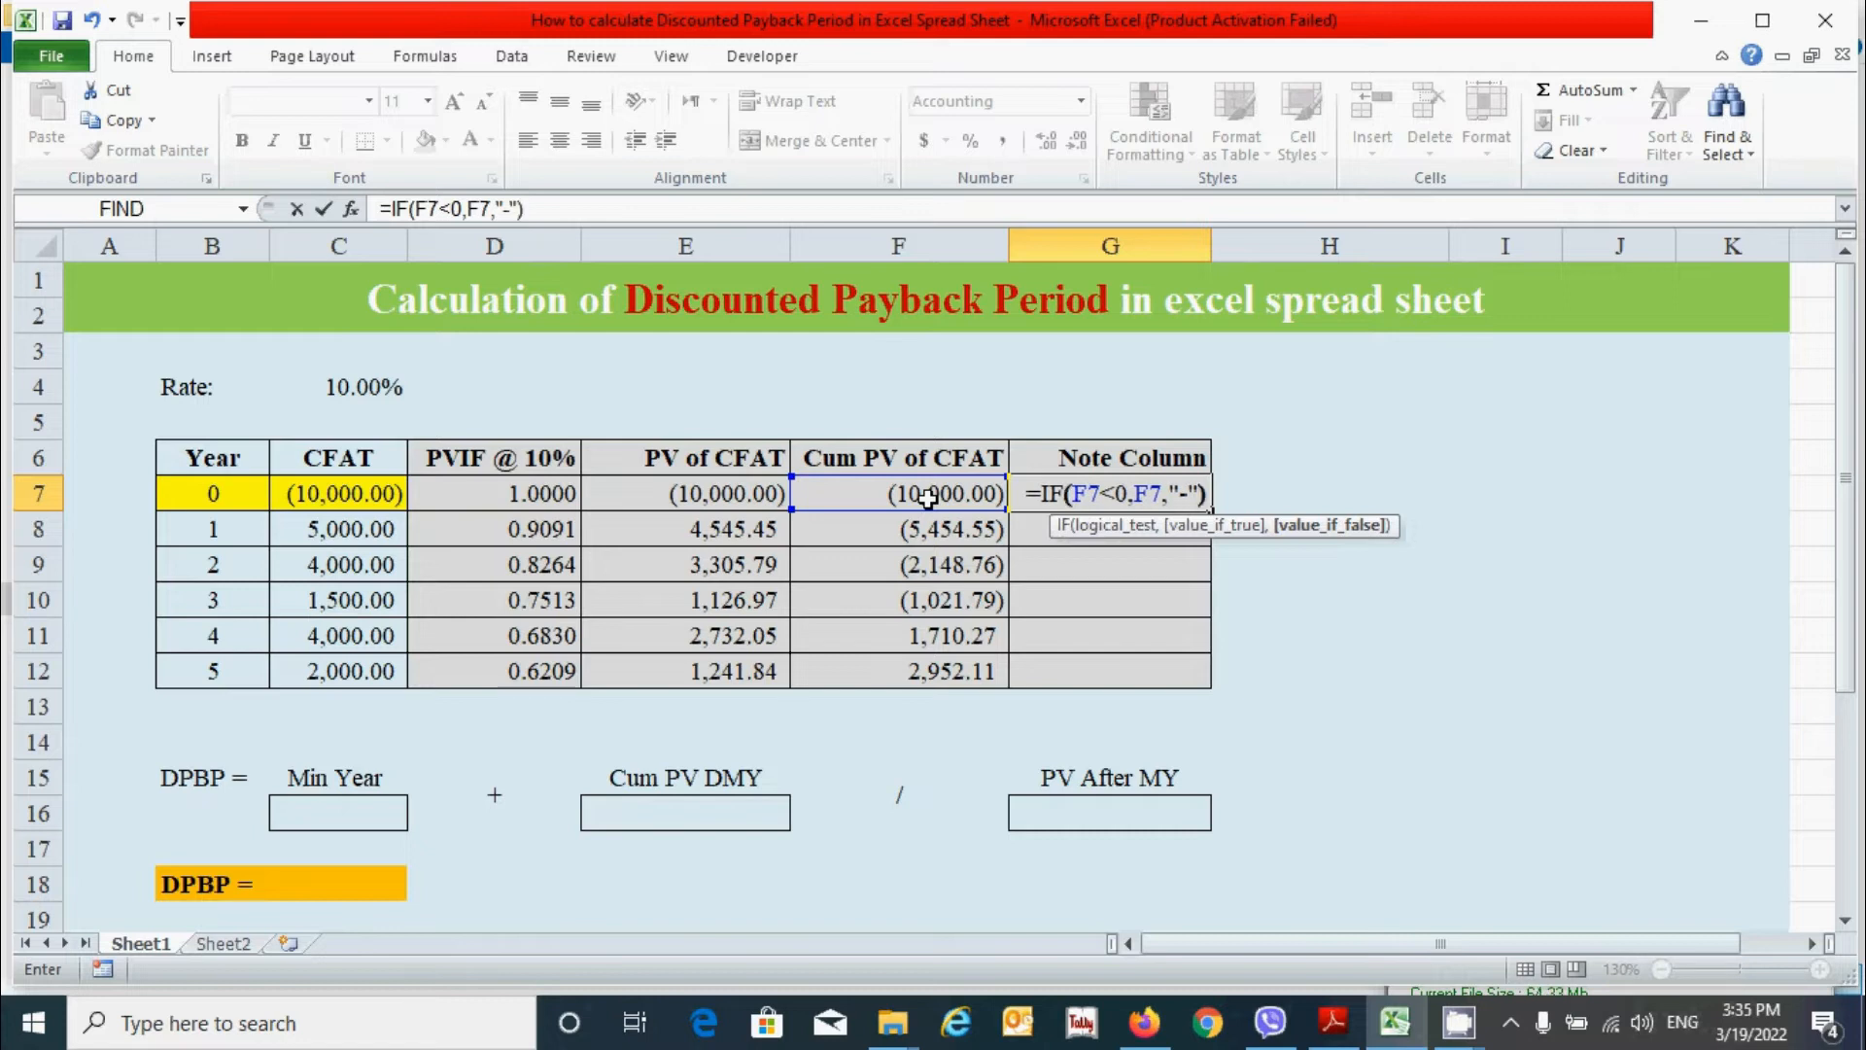
pyautogui.press('Return')
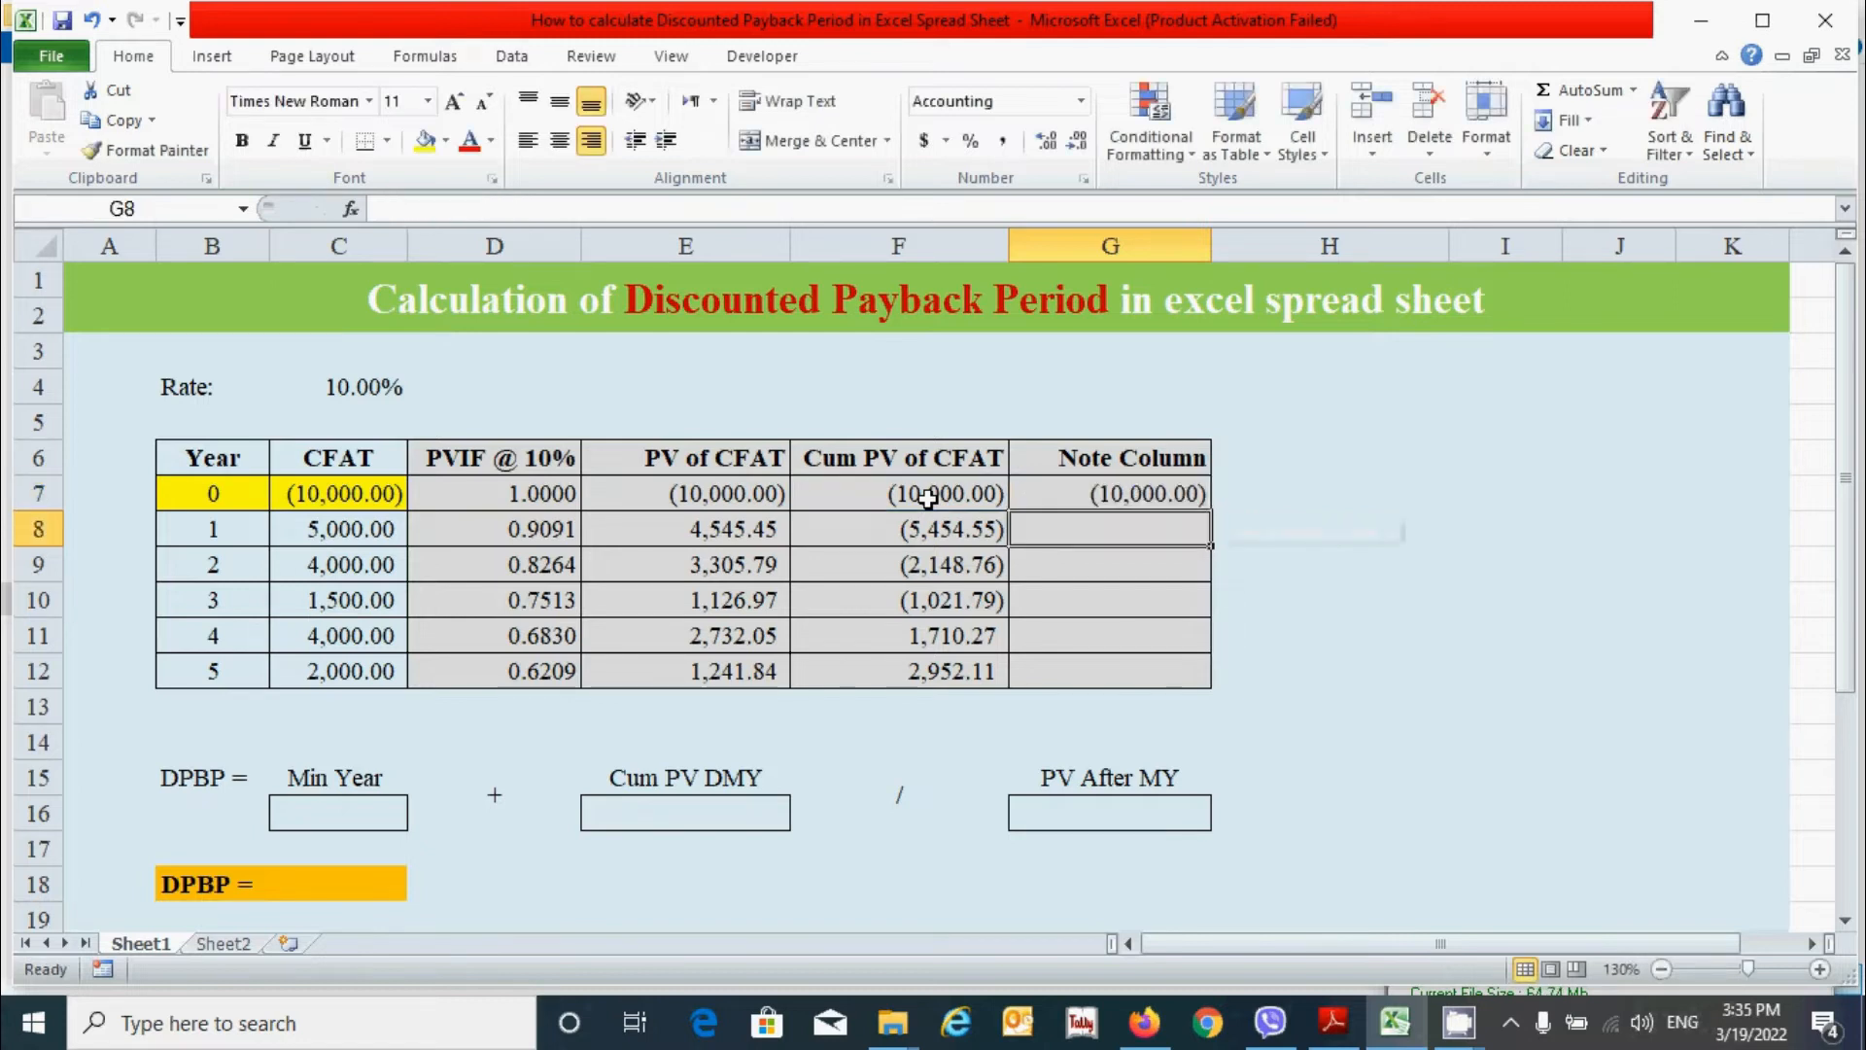
# Step: Copy the Note Column formula from G7 down through G12
pyautogui.click(1118, 492)
pyautogui.moveTo(1212, 511); pyautogui.dragTo(1205, 673)
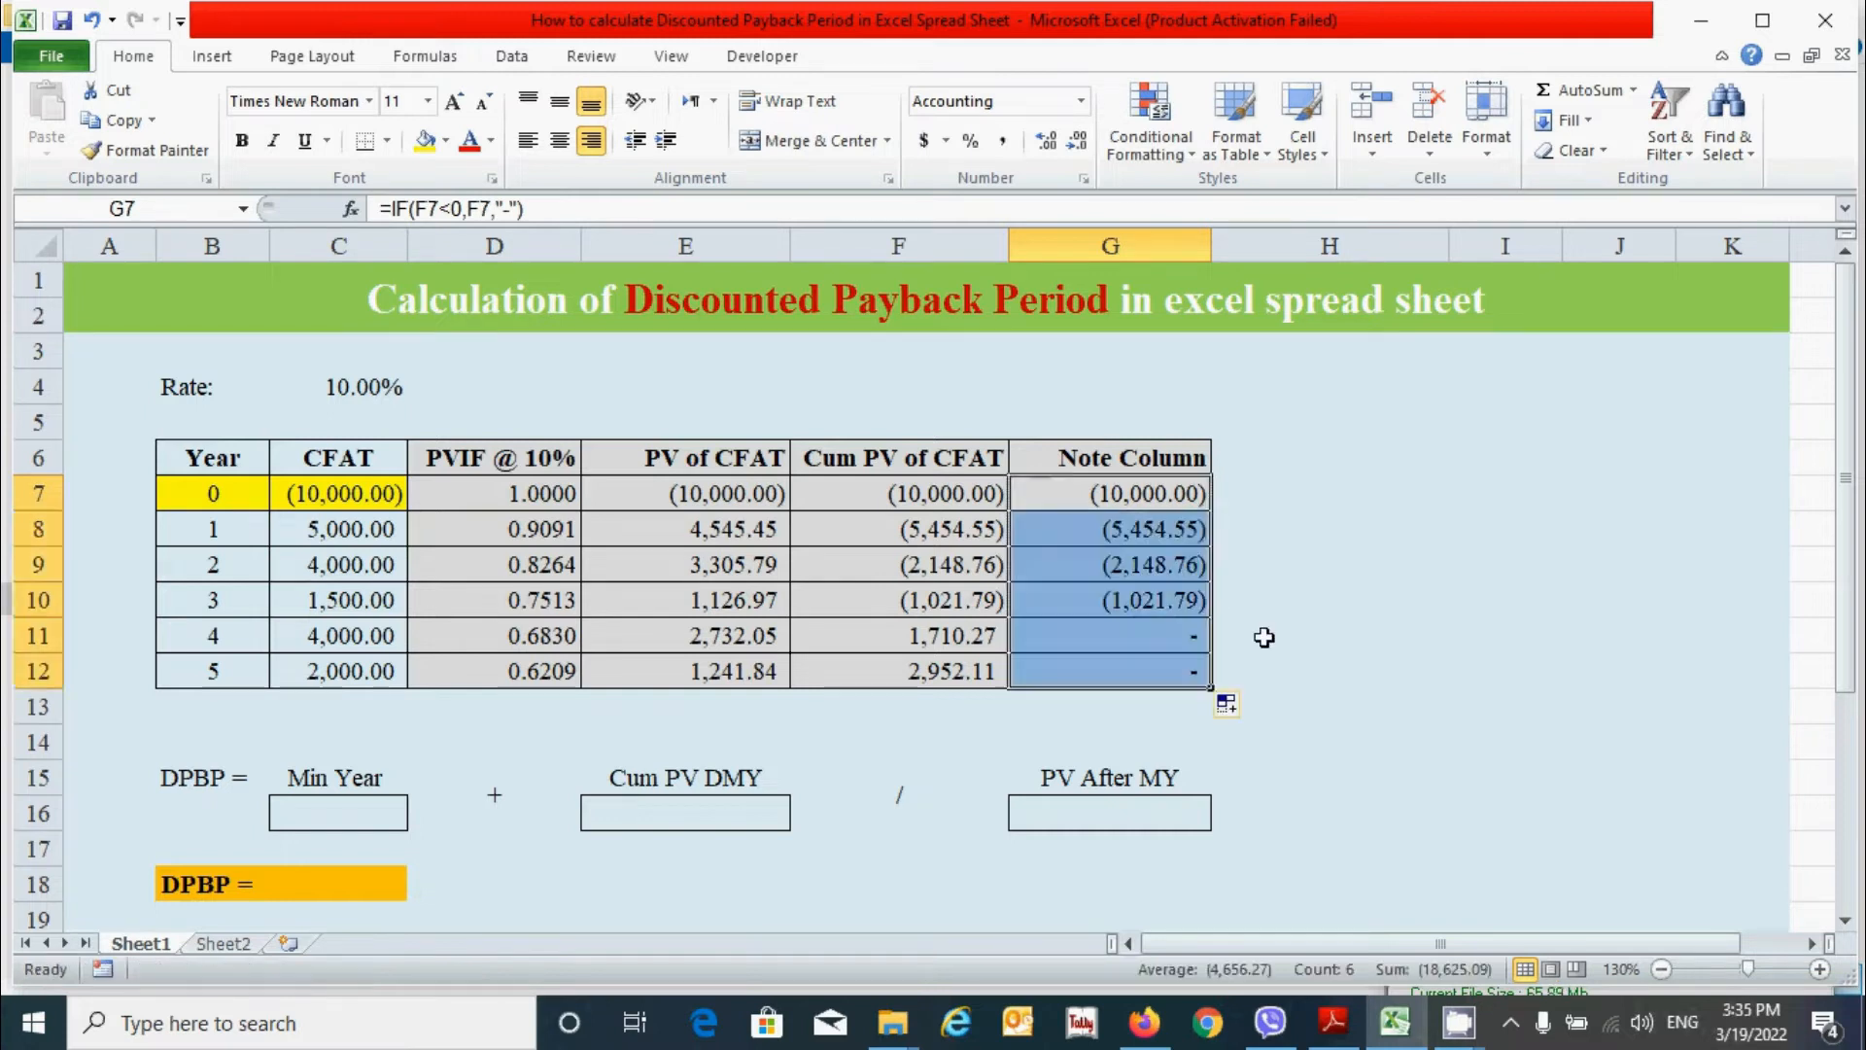
pyautogui.click(1371, 594)
pyautogui.click(1417, 498)
# Step: Enter =INDEX($B$7:$B$12,MATCH(-E16,$F$7:$F$12,0)) in C16, the Min Year cell
pyautogui.click(359, 810)
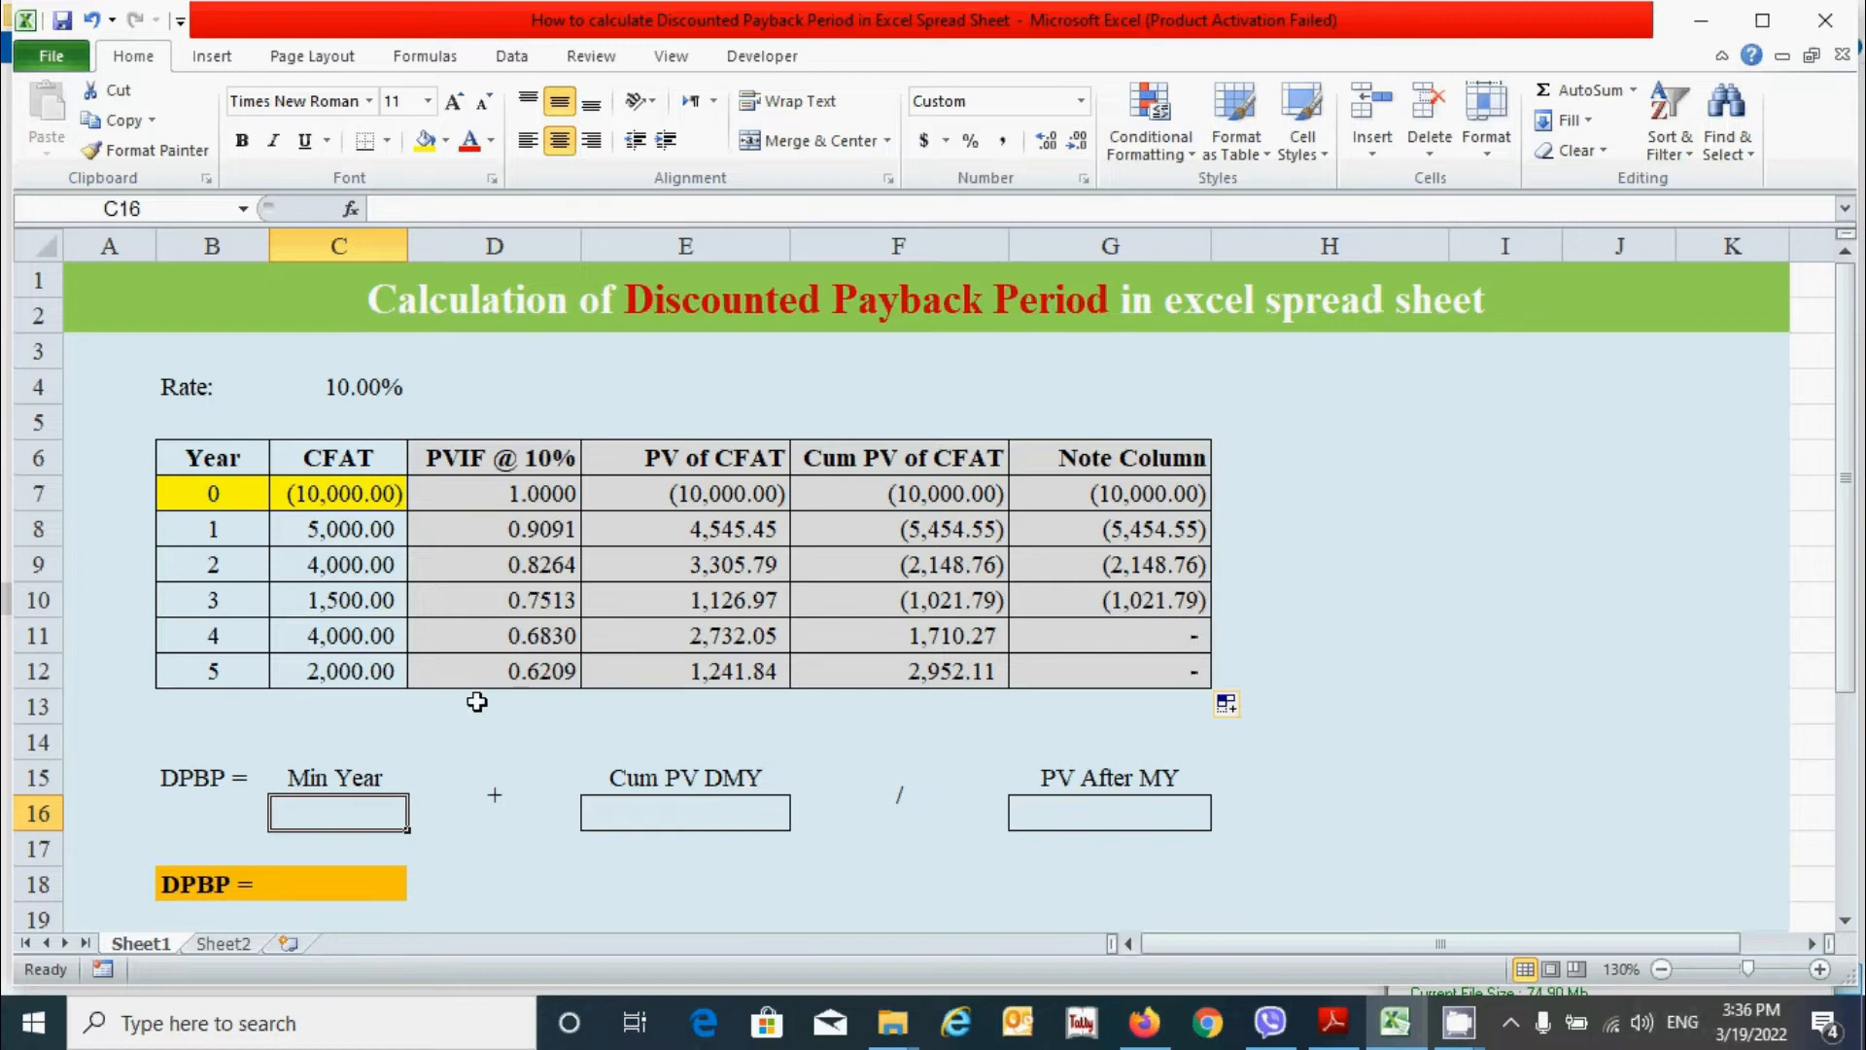
pyautogui.write('=ind')
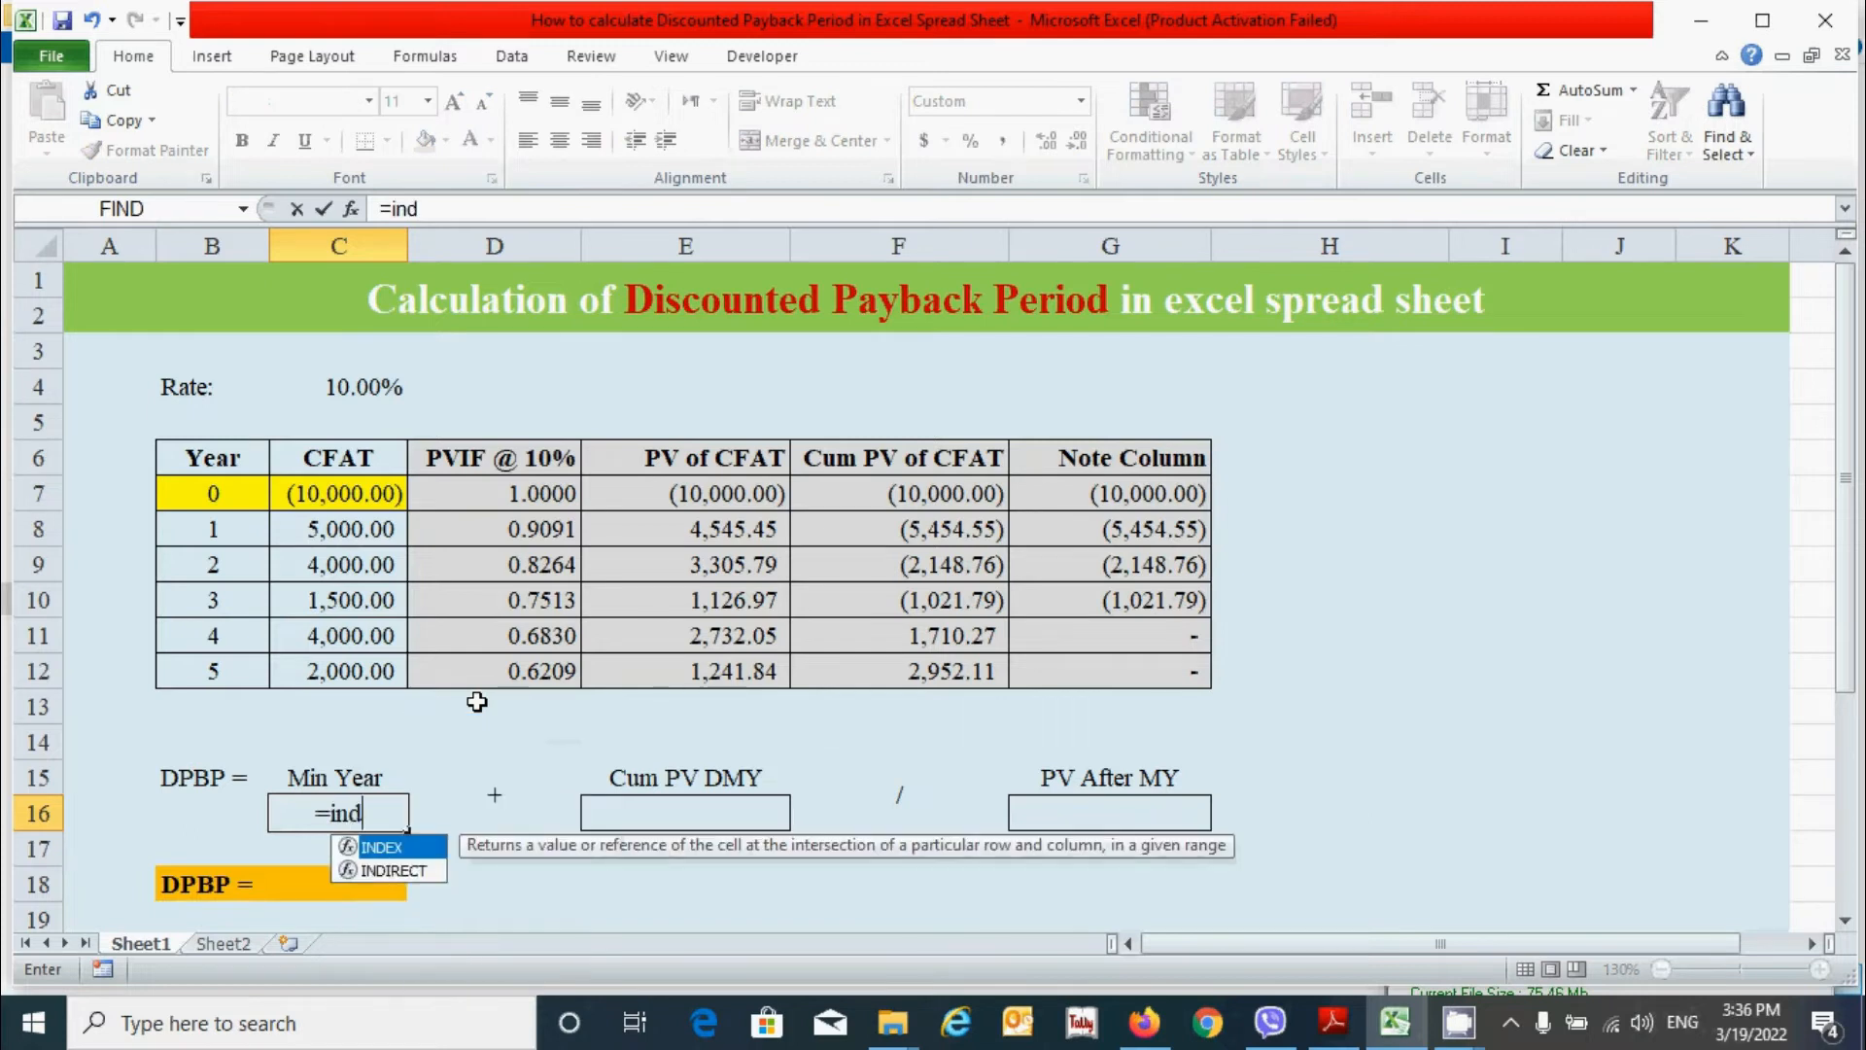
pyautogui.press('Tab')
pyautogui.moveTo(215, 486); pyautogui.dragTo(219, 665)
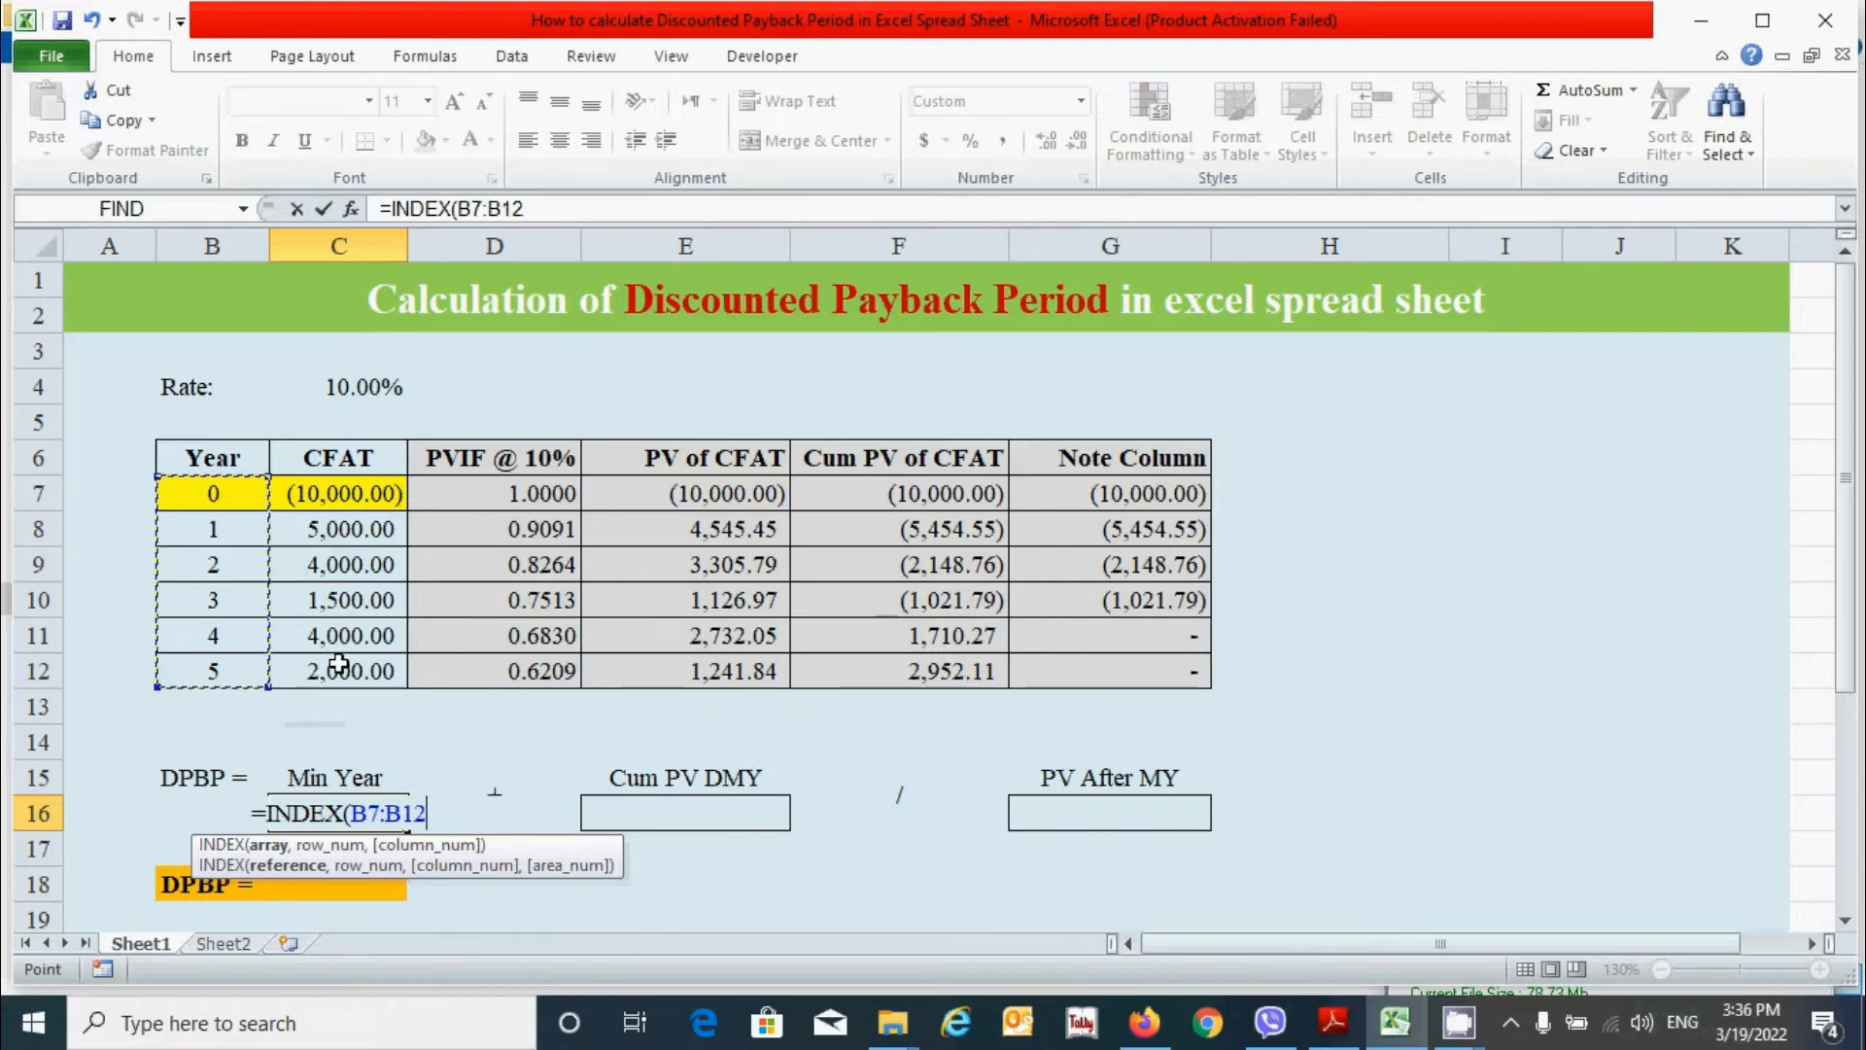
pyautogui.press('F4')
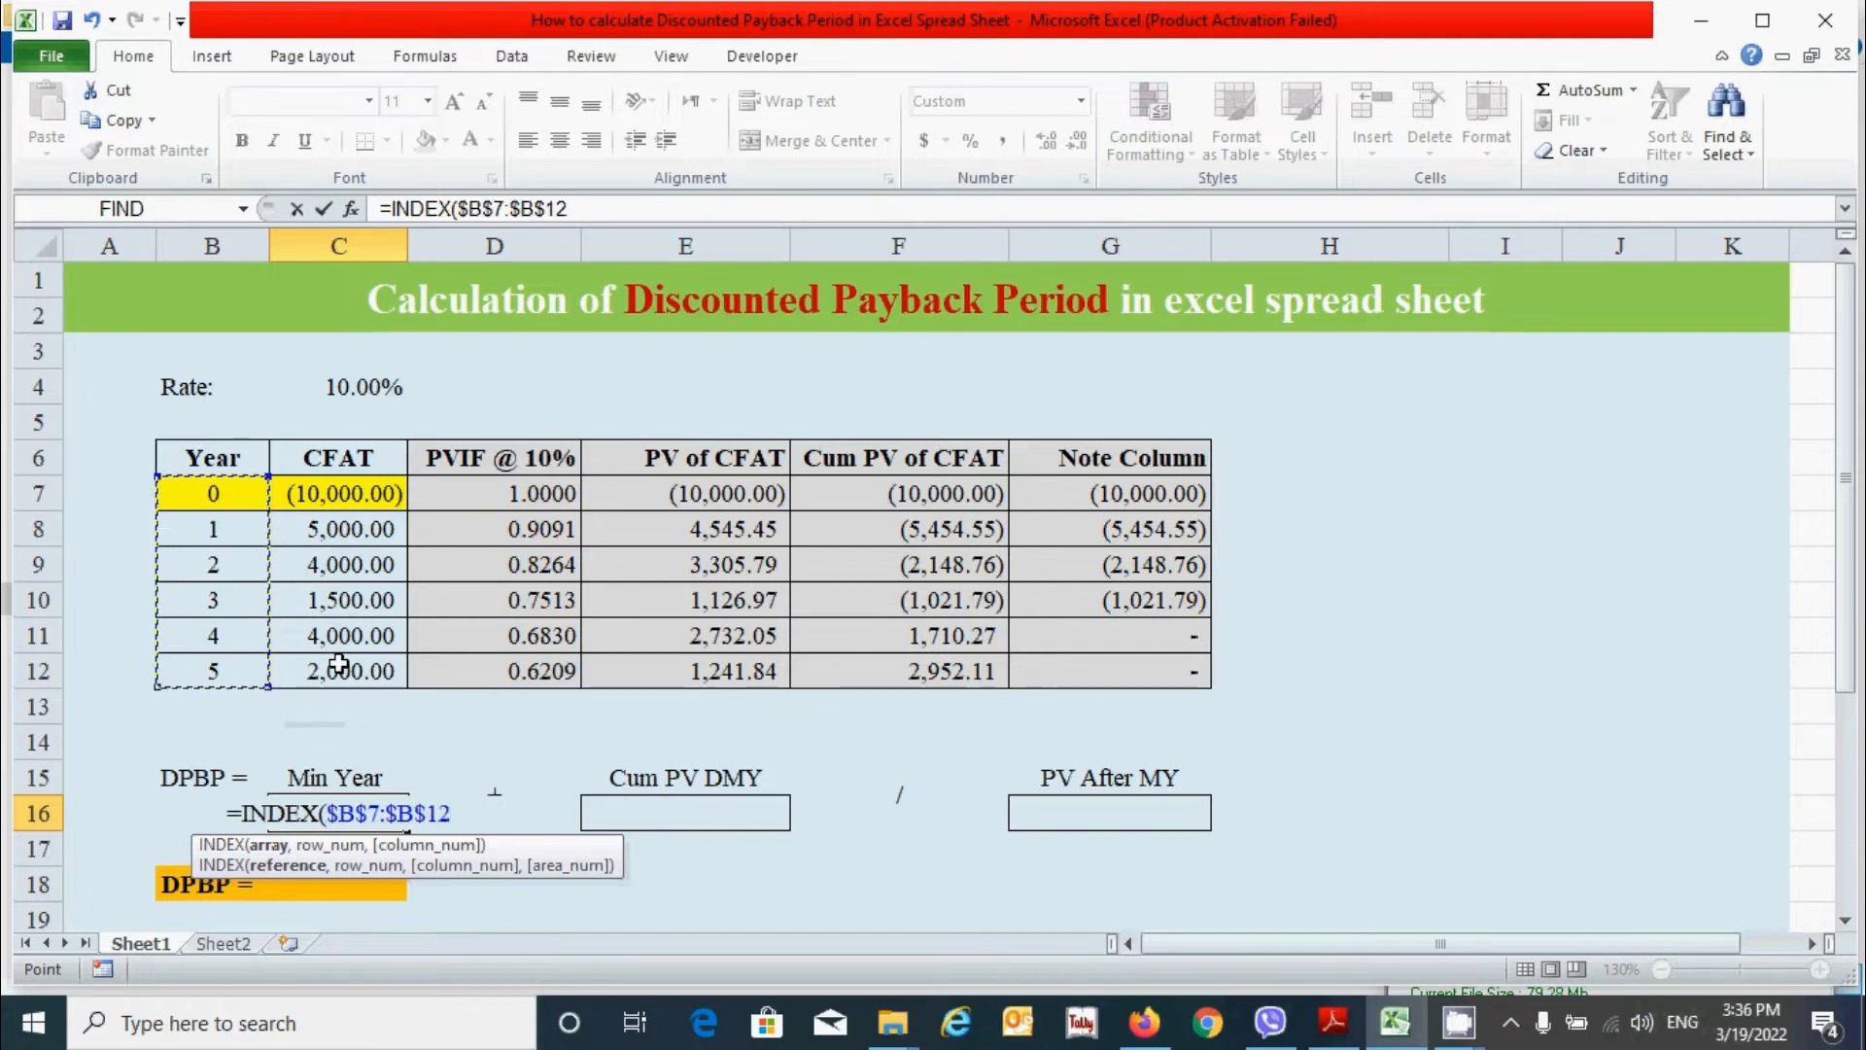
pyautogui.write(',mat')
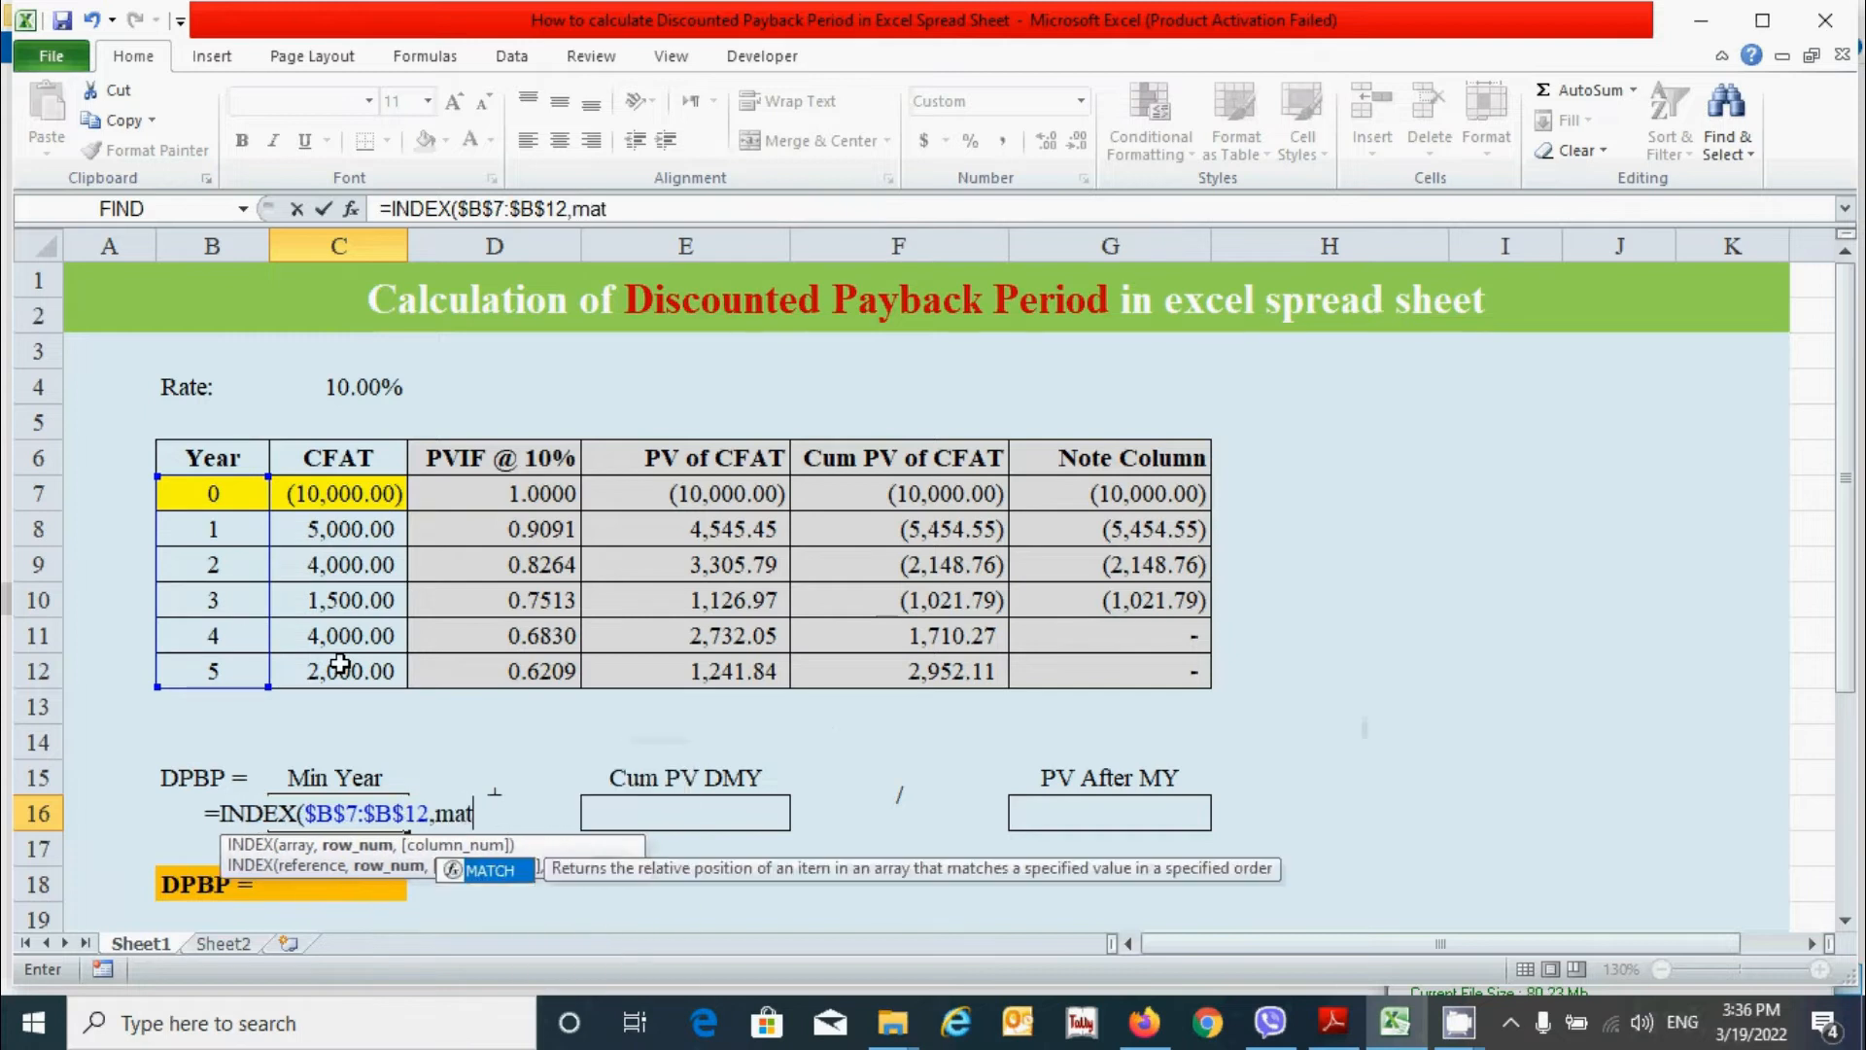
pyautogui.press('Tab')
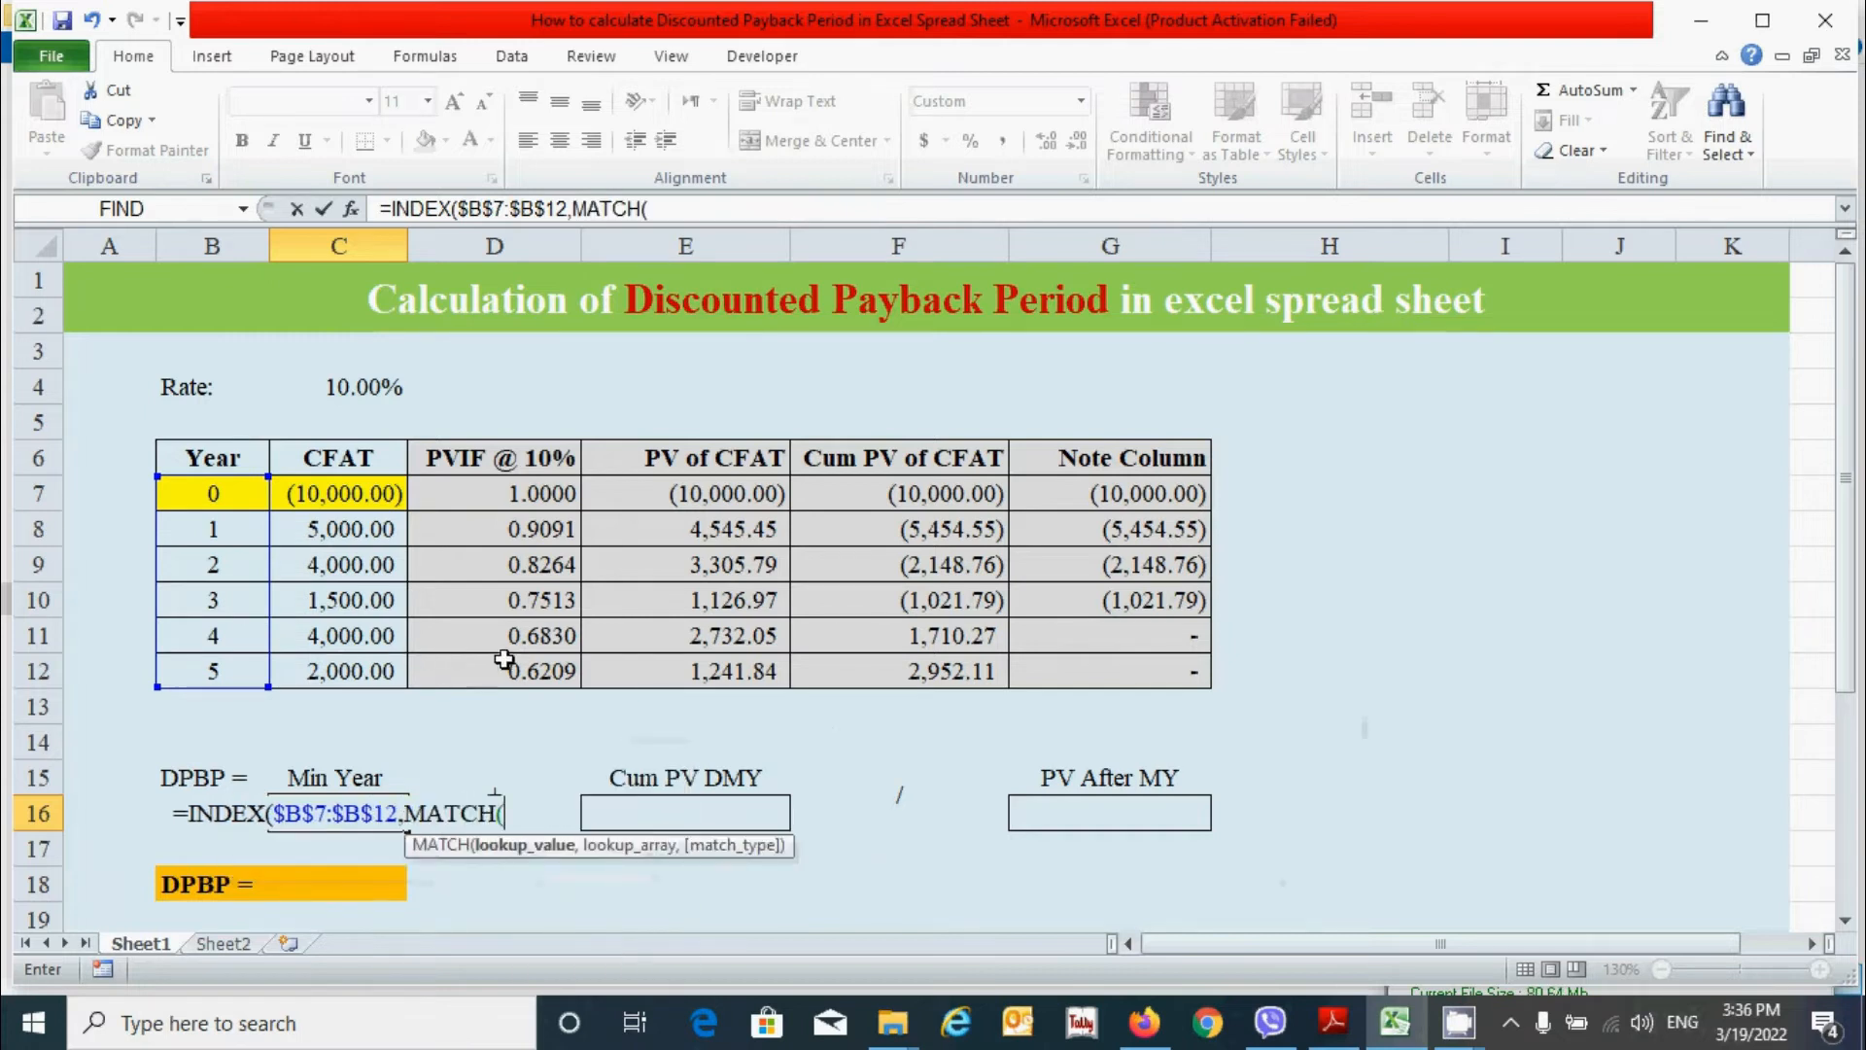
pyautogui.click(740, 808)
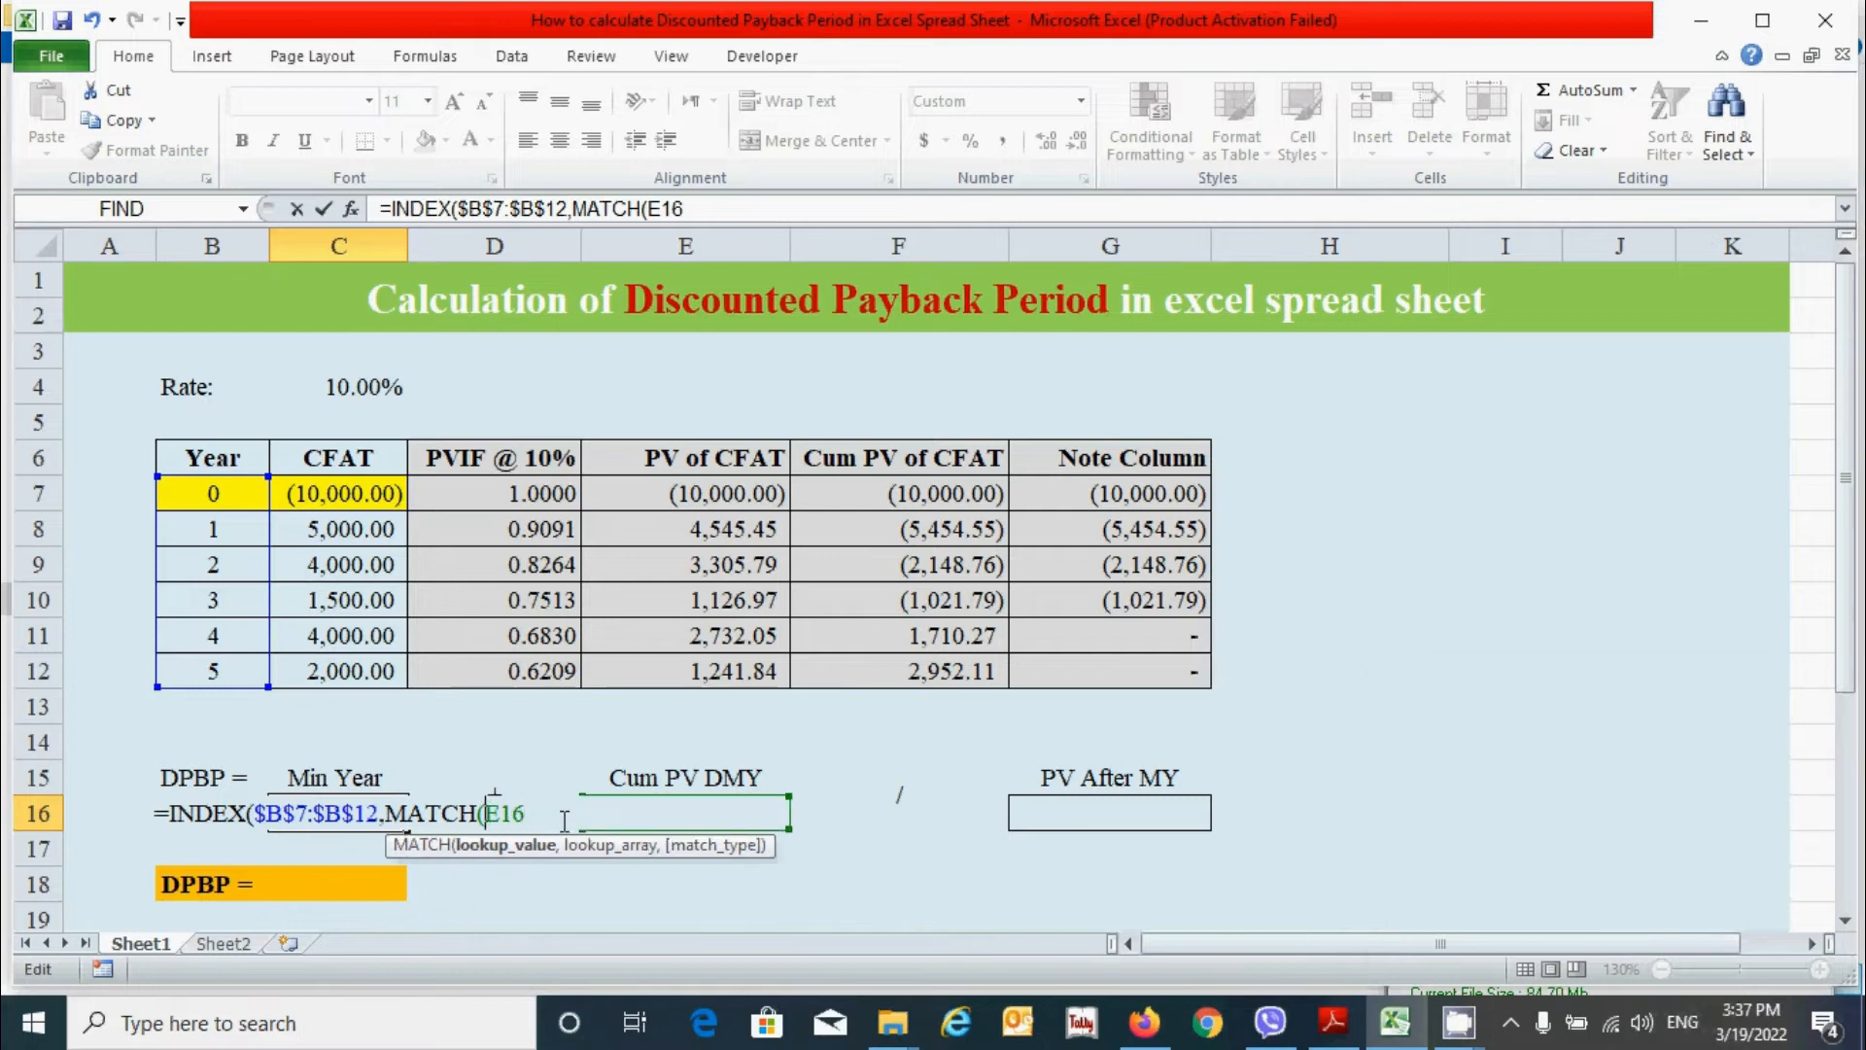
pyautogui.click(487, 812)
pyautogui.write('-E16')
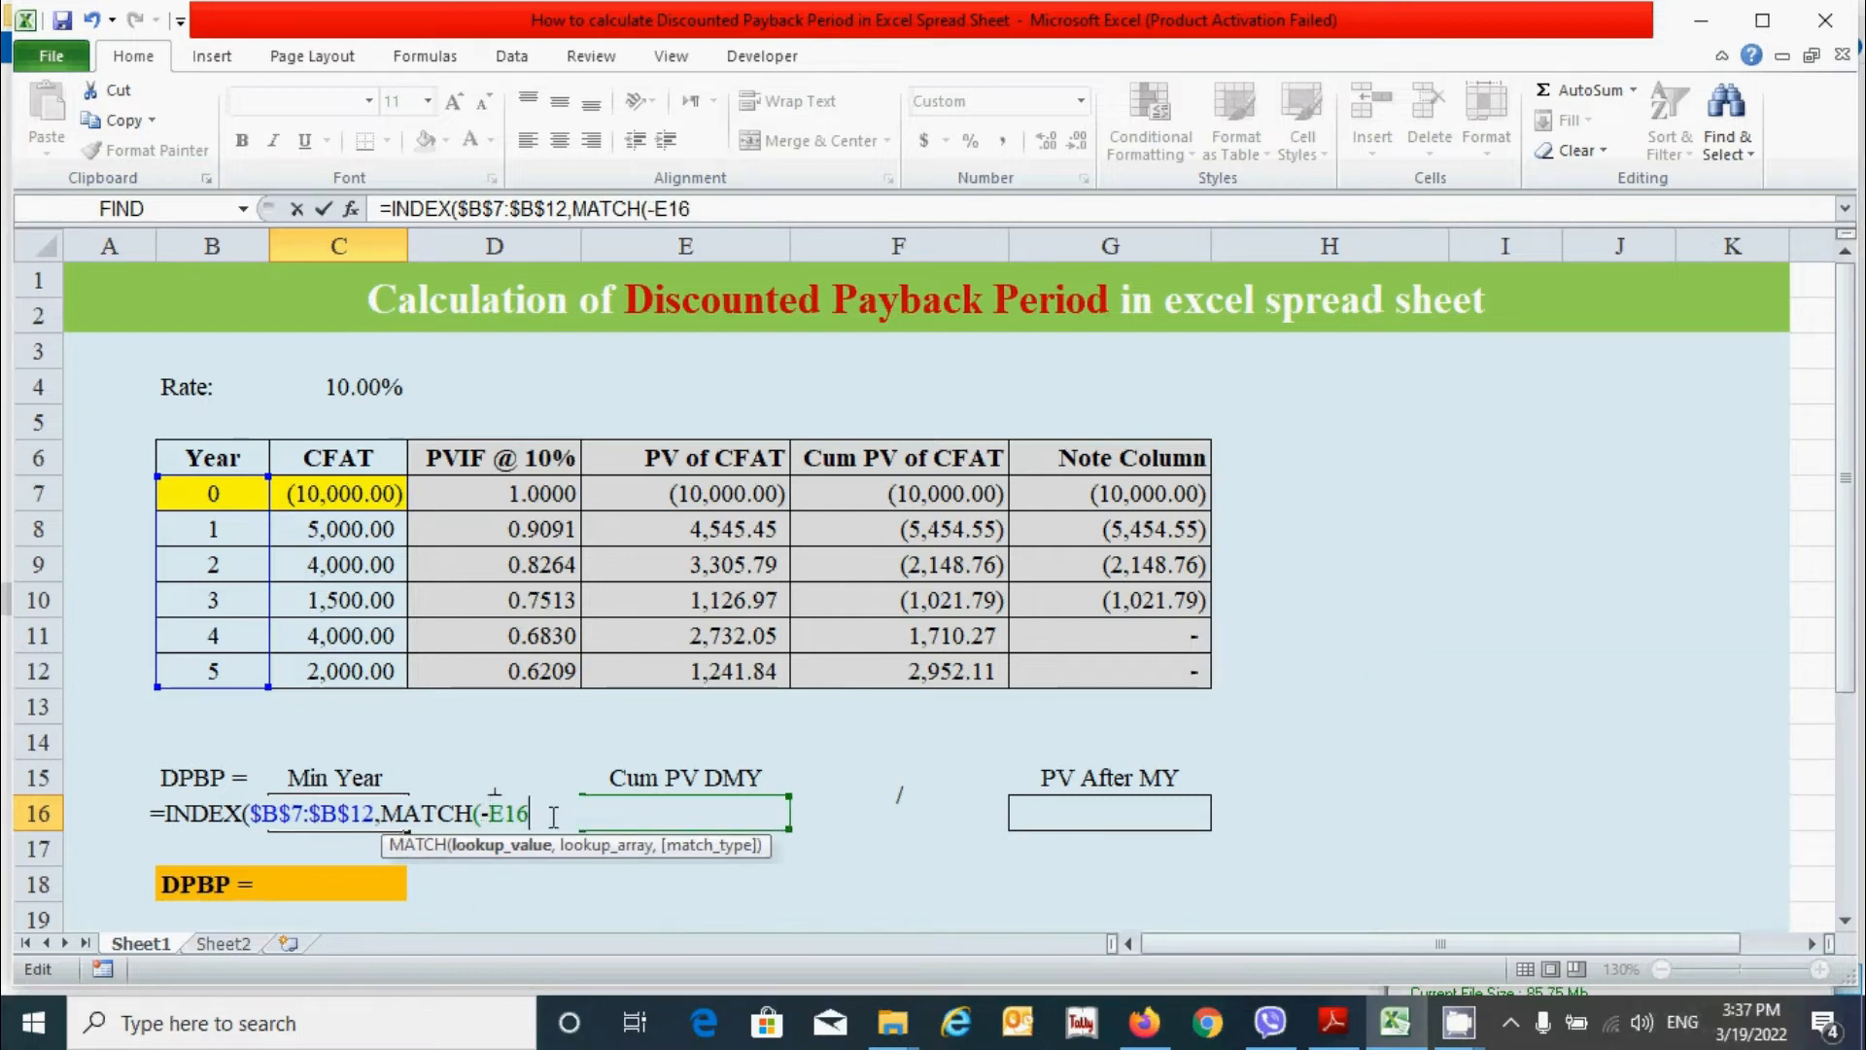
pyautogui.write(',')
pyautogui.moveTo(883, 486); pyautogui.dragTo(890, 664)
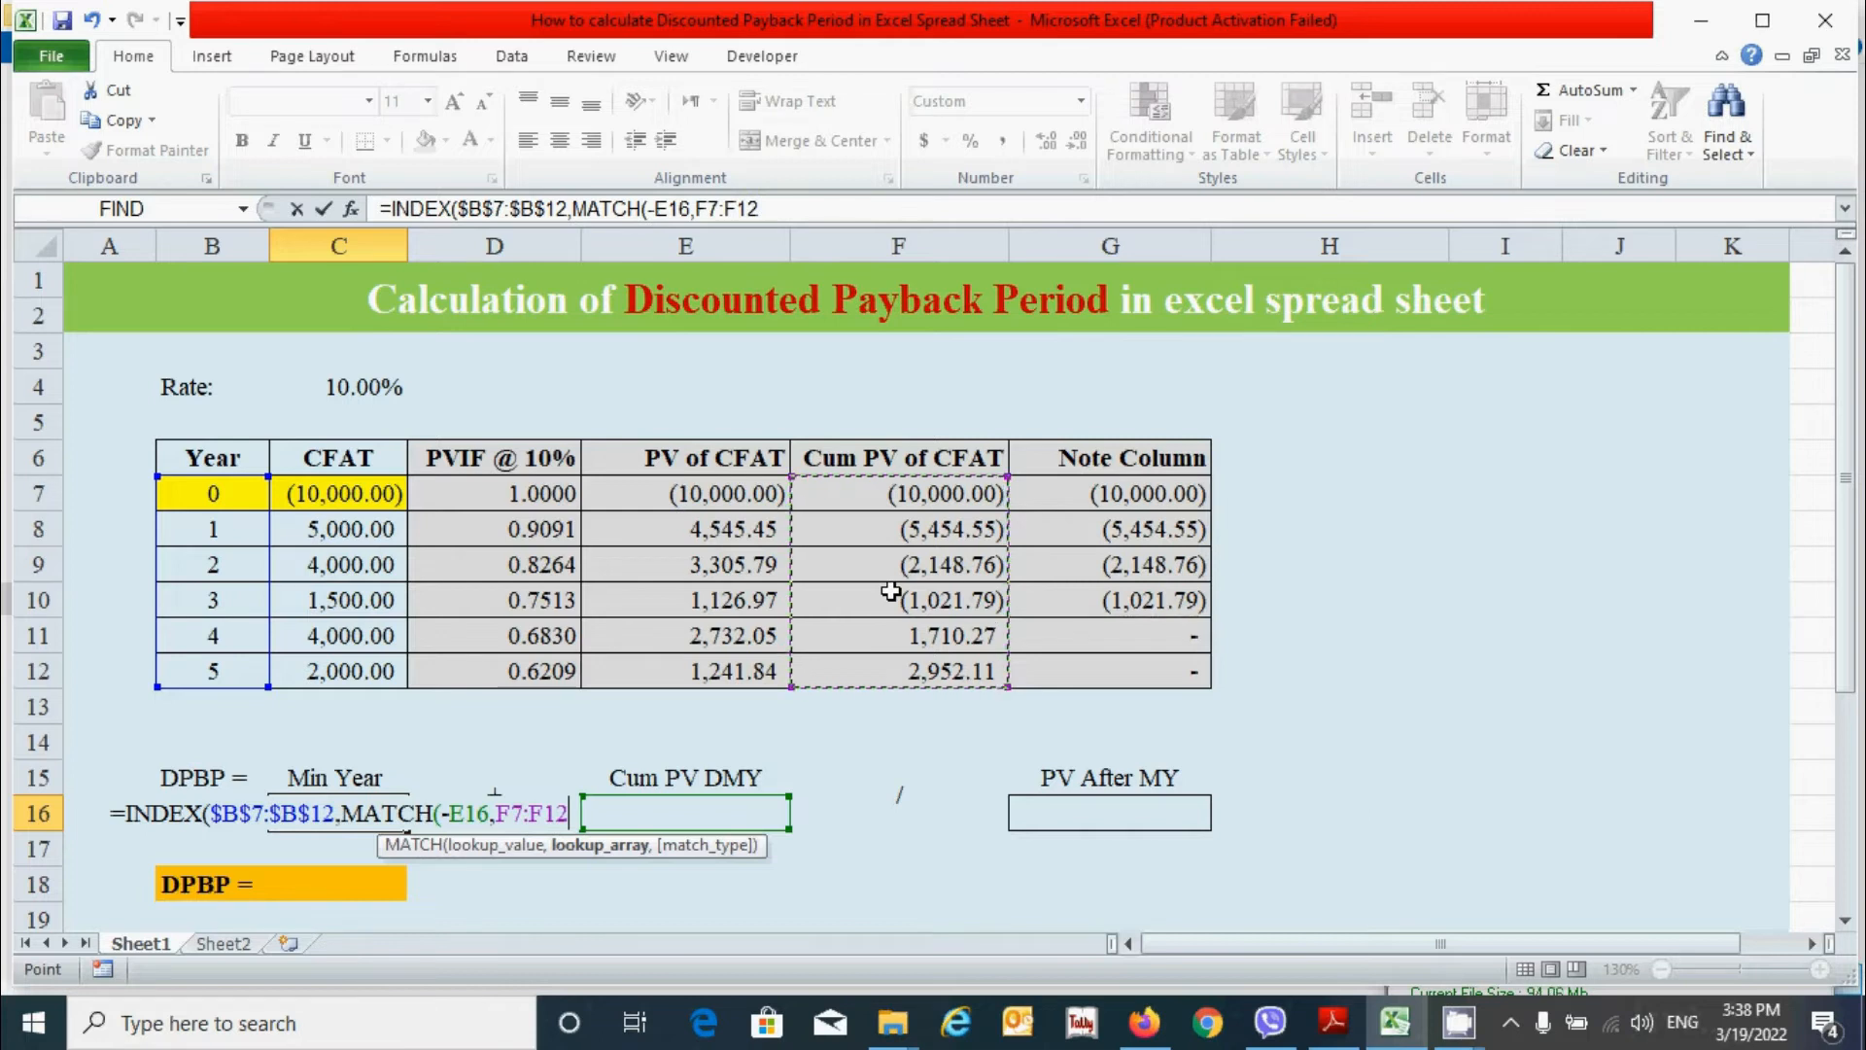
pyautogui.press('F4')
pyautogui.write(',')
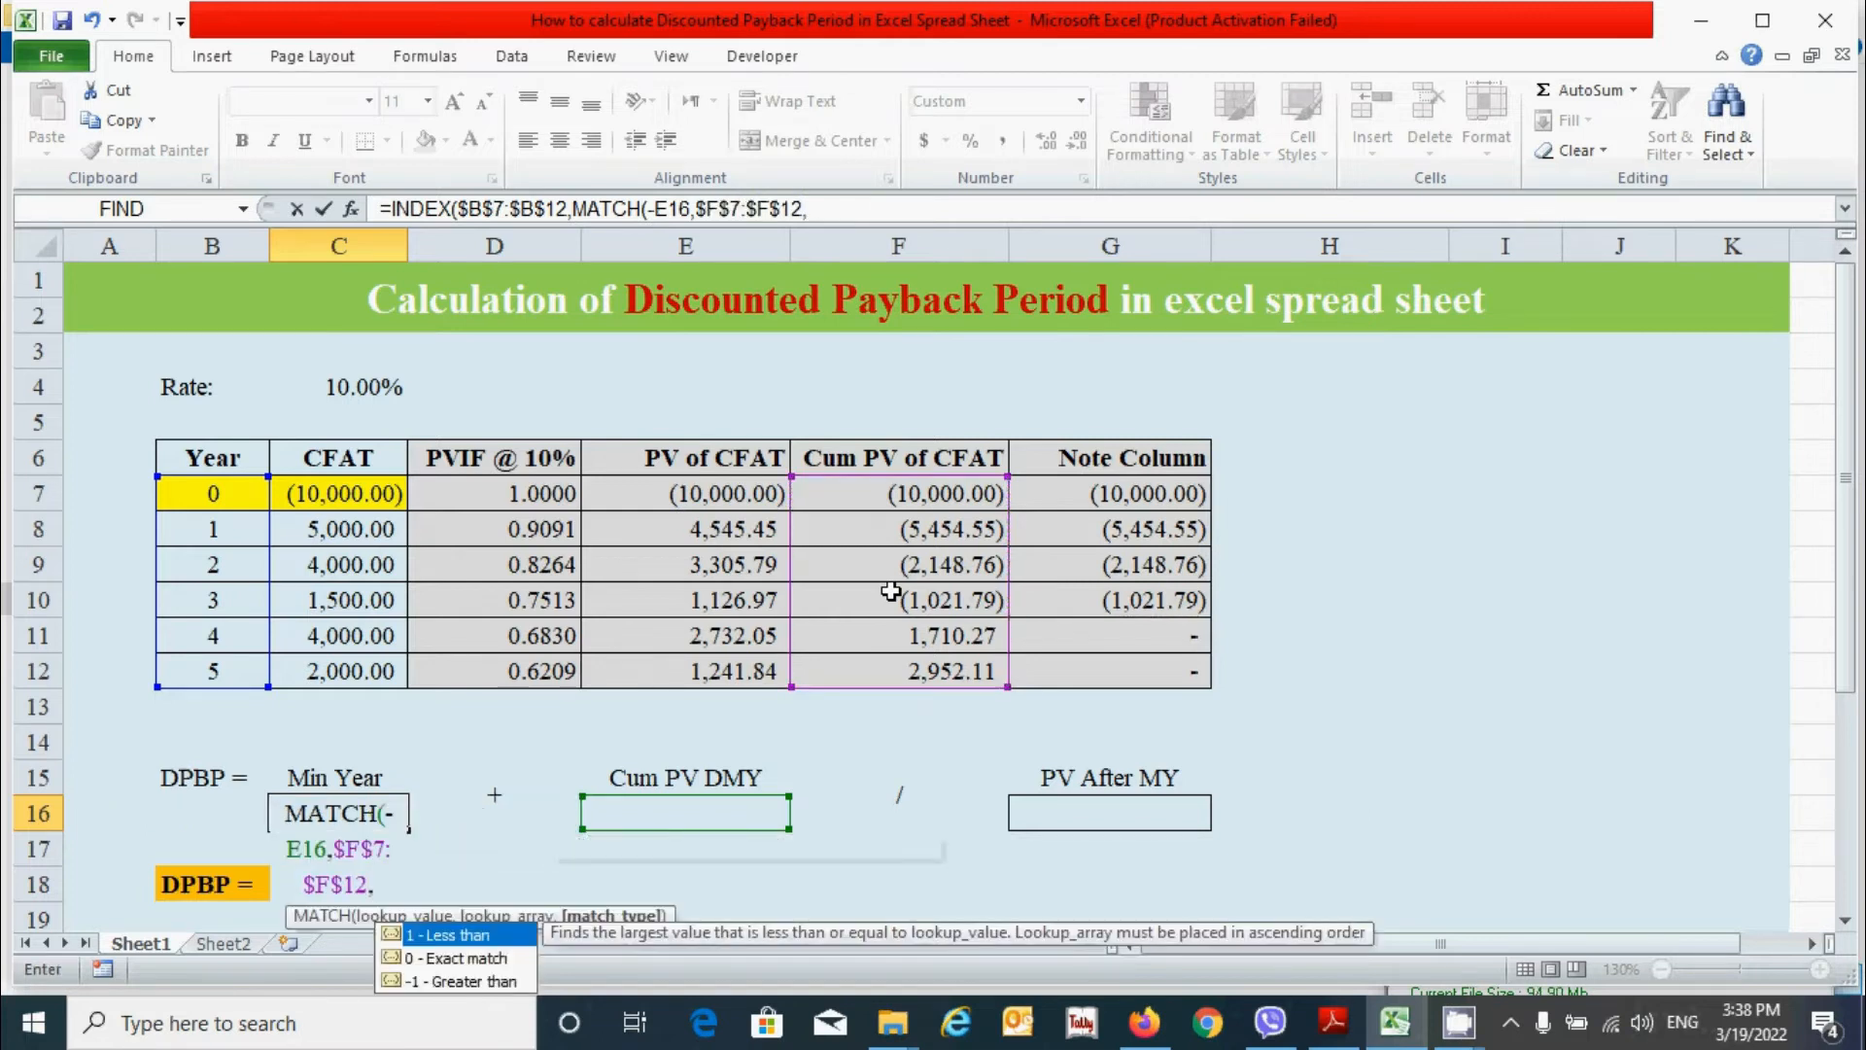
pyautogui.write('0)')
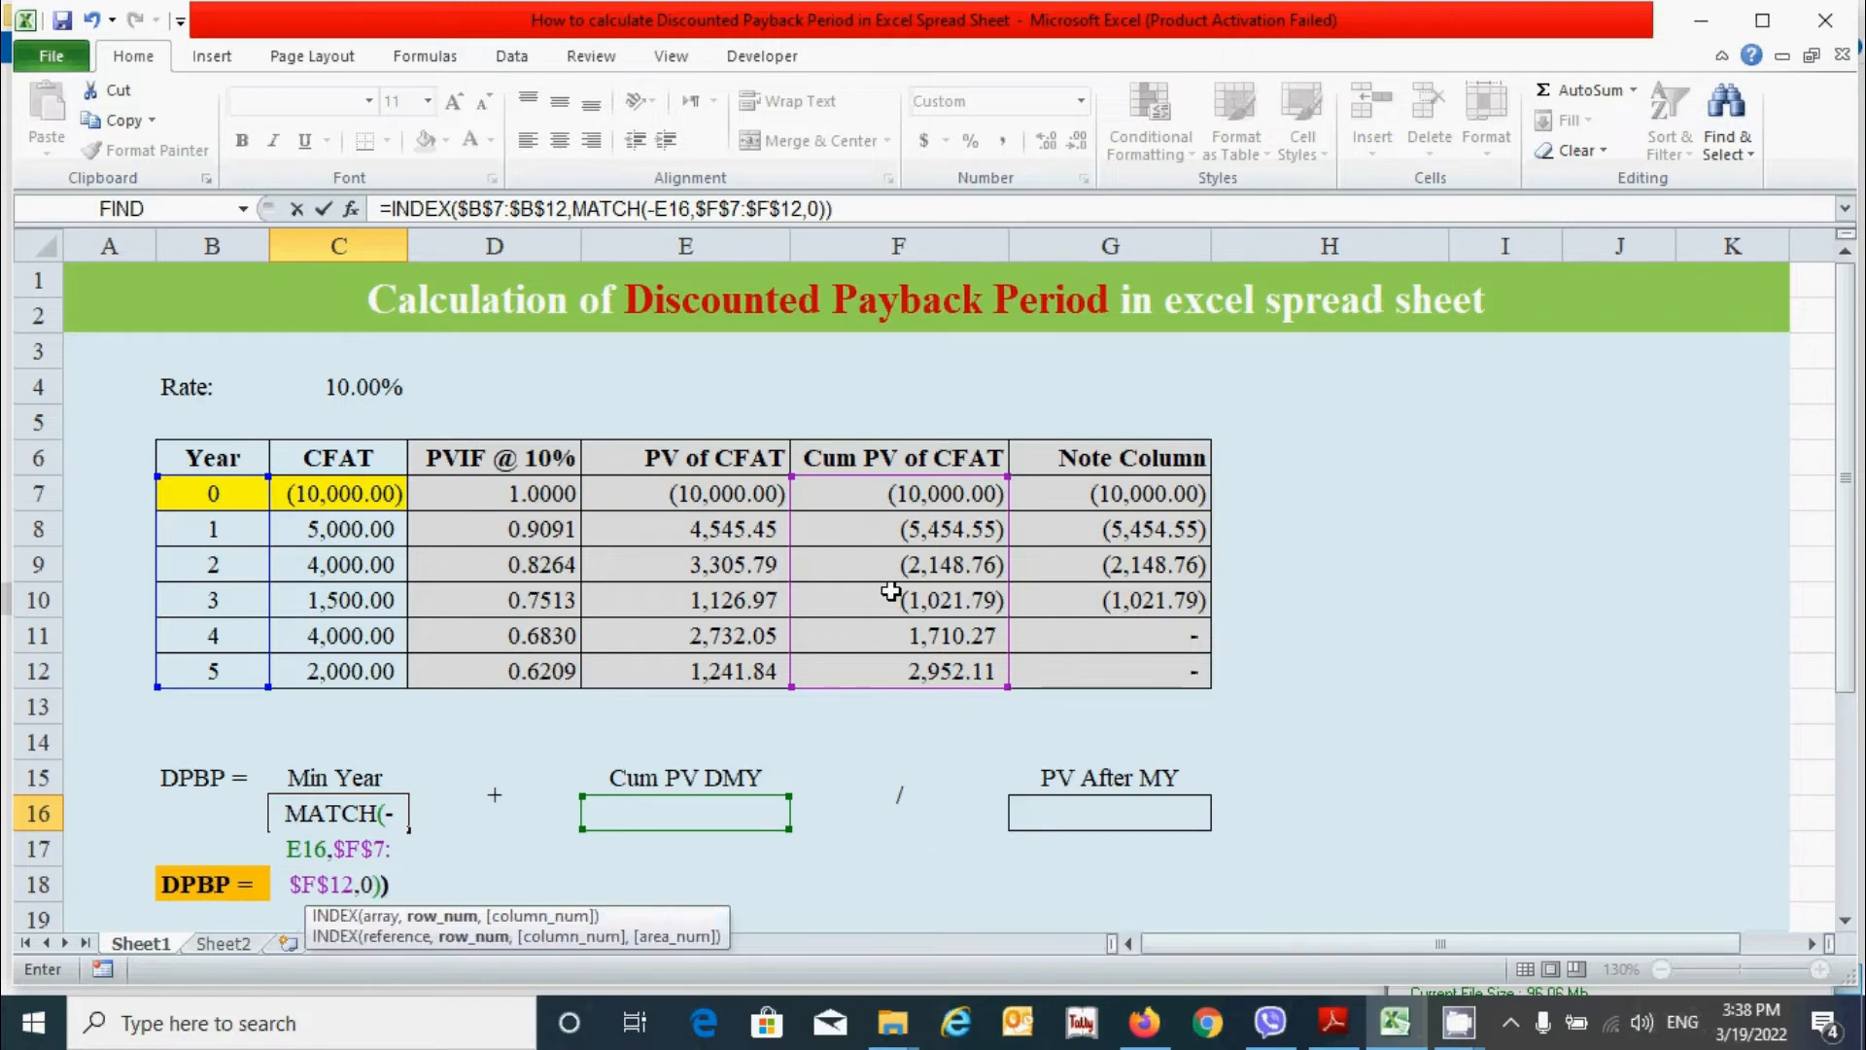
pyautogui.write(')')
pyautogui.press('Return')
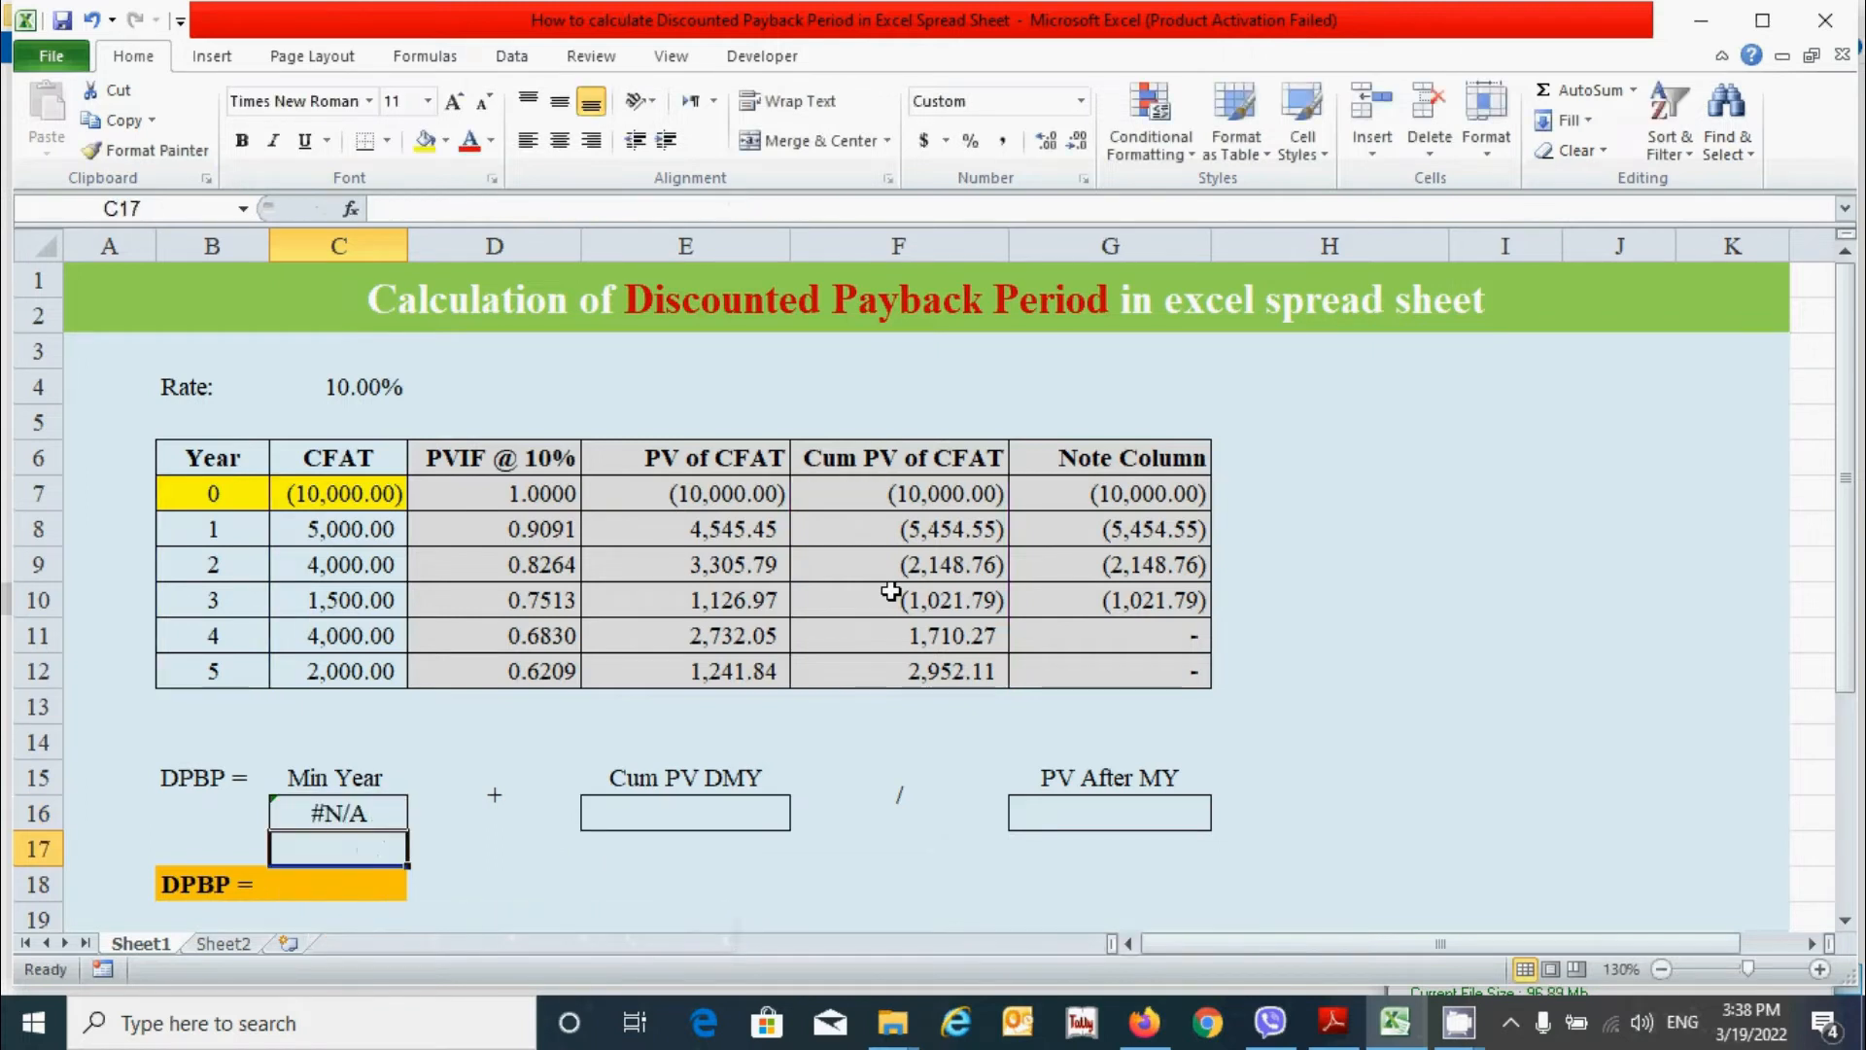
# Step: Wrap the Min Year formula in C16 in IFERROR with an empty string ("") as the value if error
pyautogui.click(387, 814)
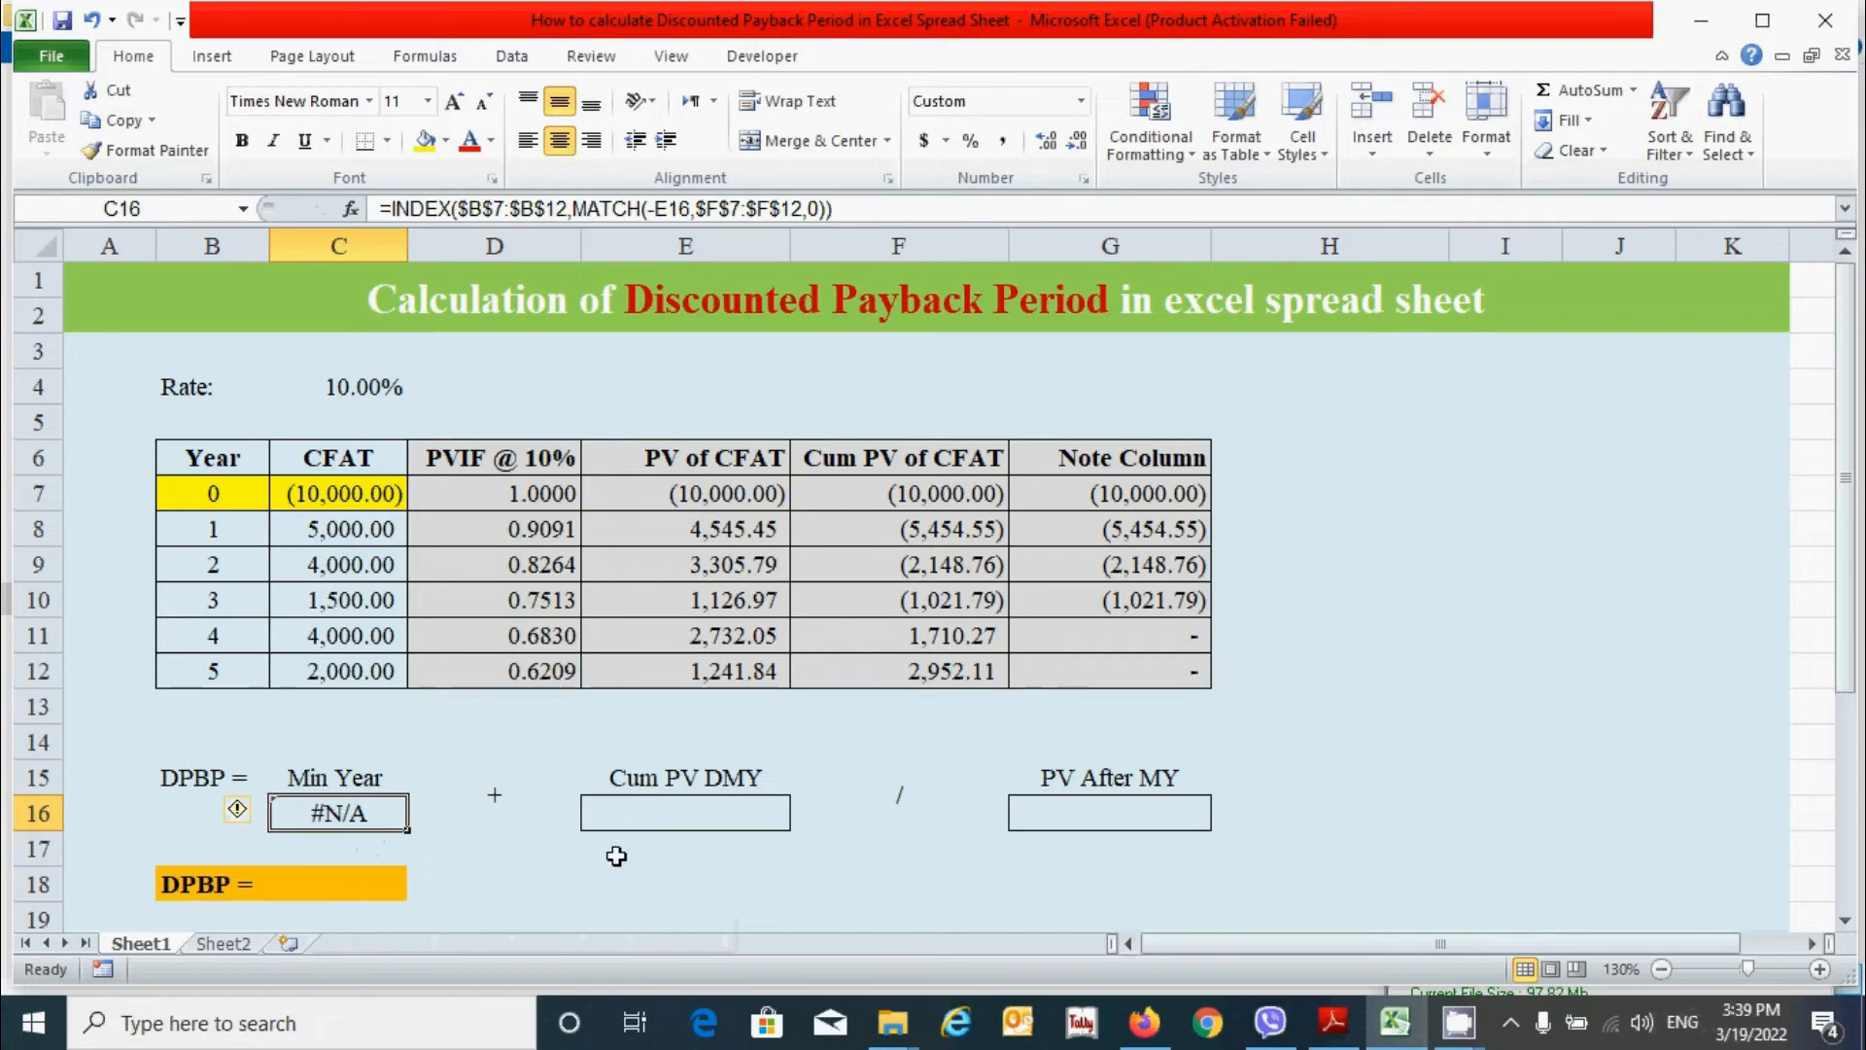
pyautogui.click(704, 822)
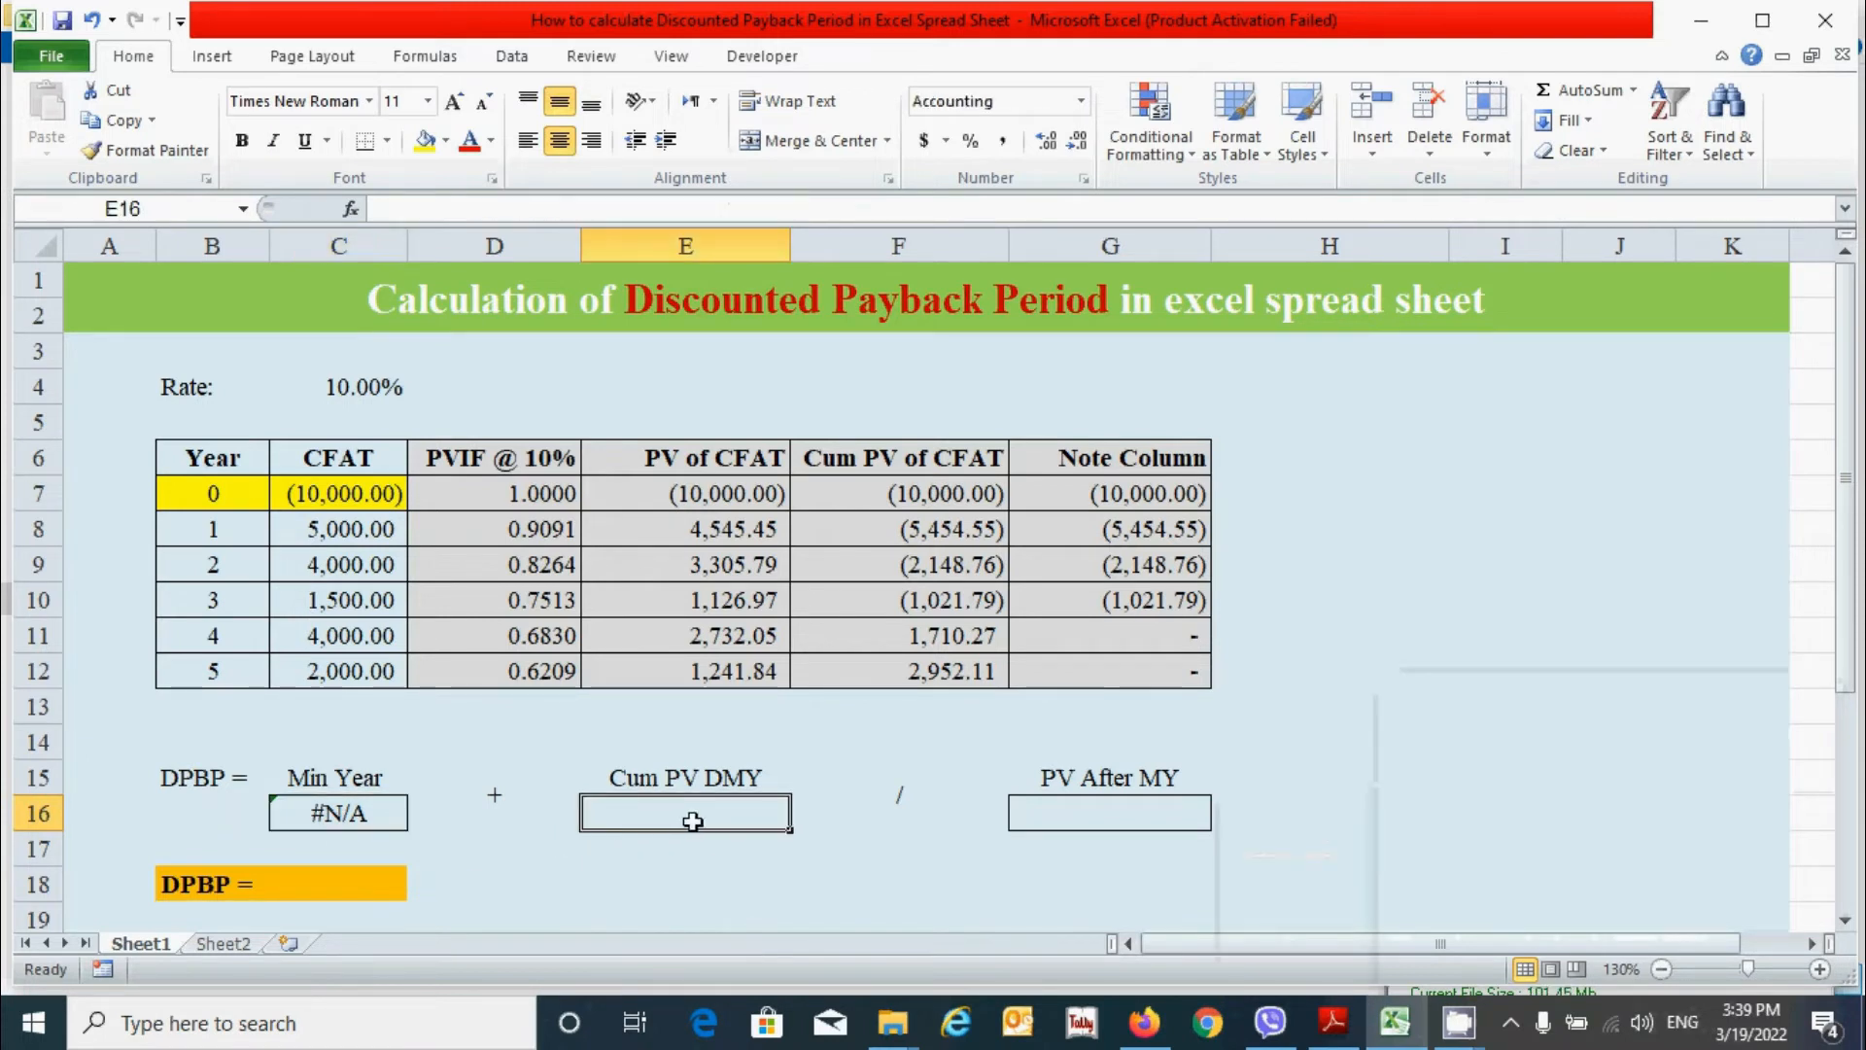
pyautogui.click(348, 816)
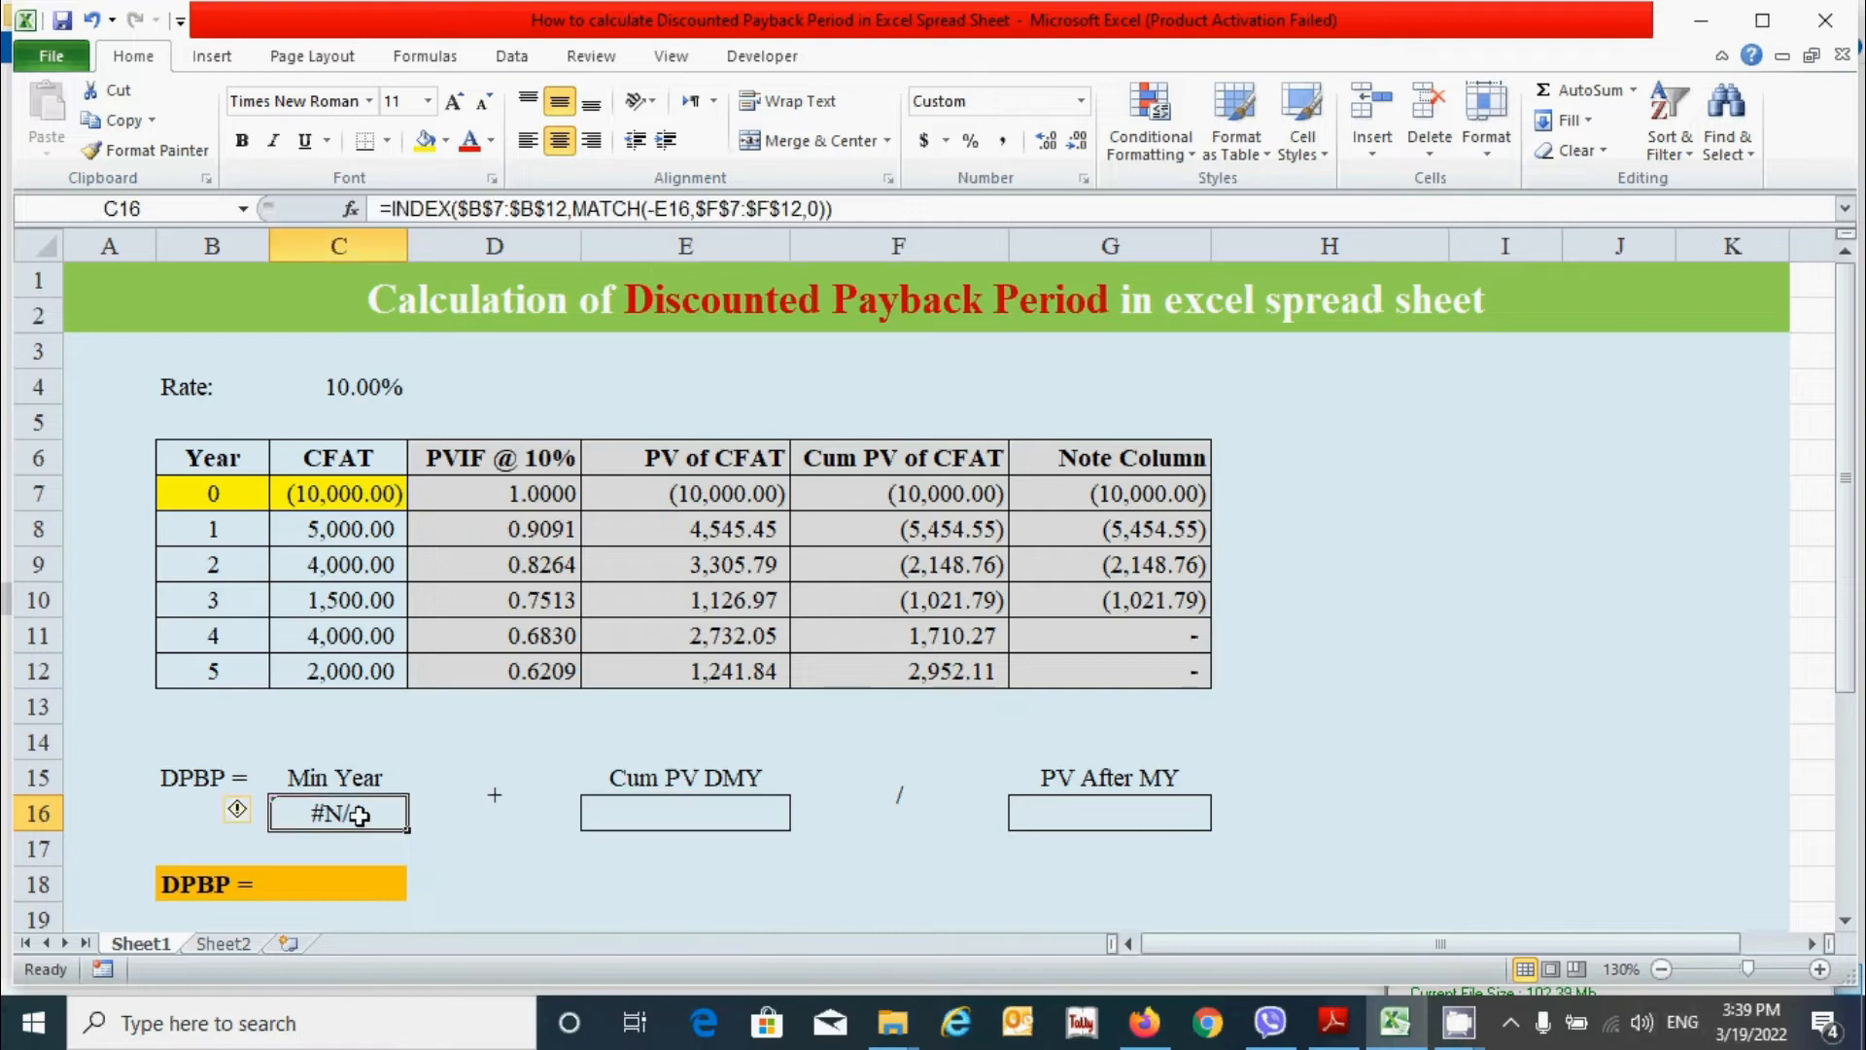
pyautogui.click(390, 209)
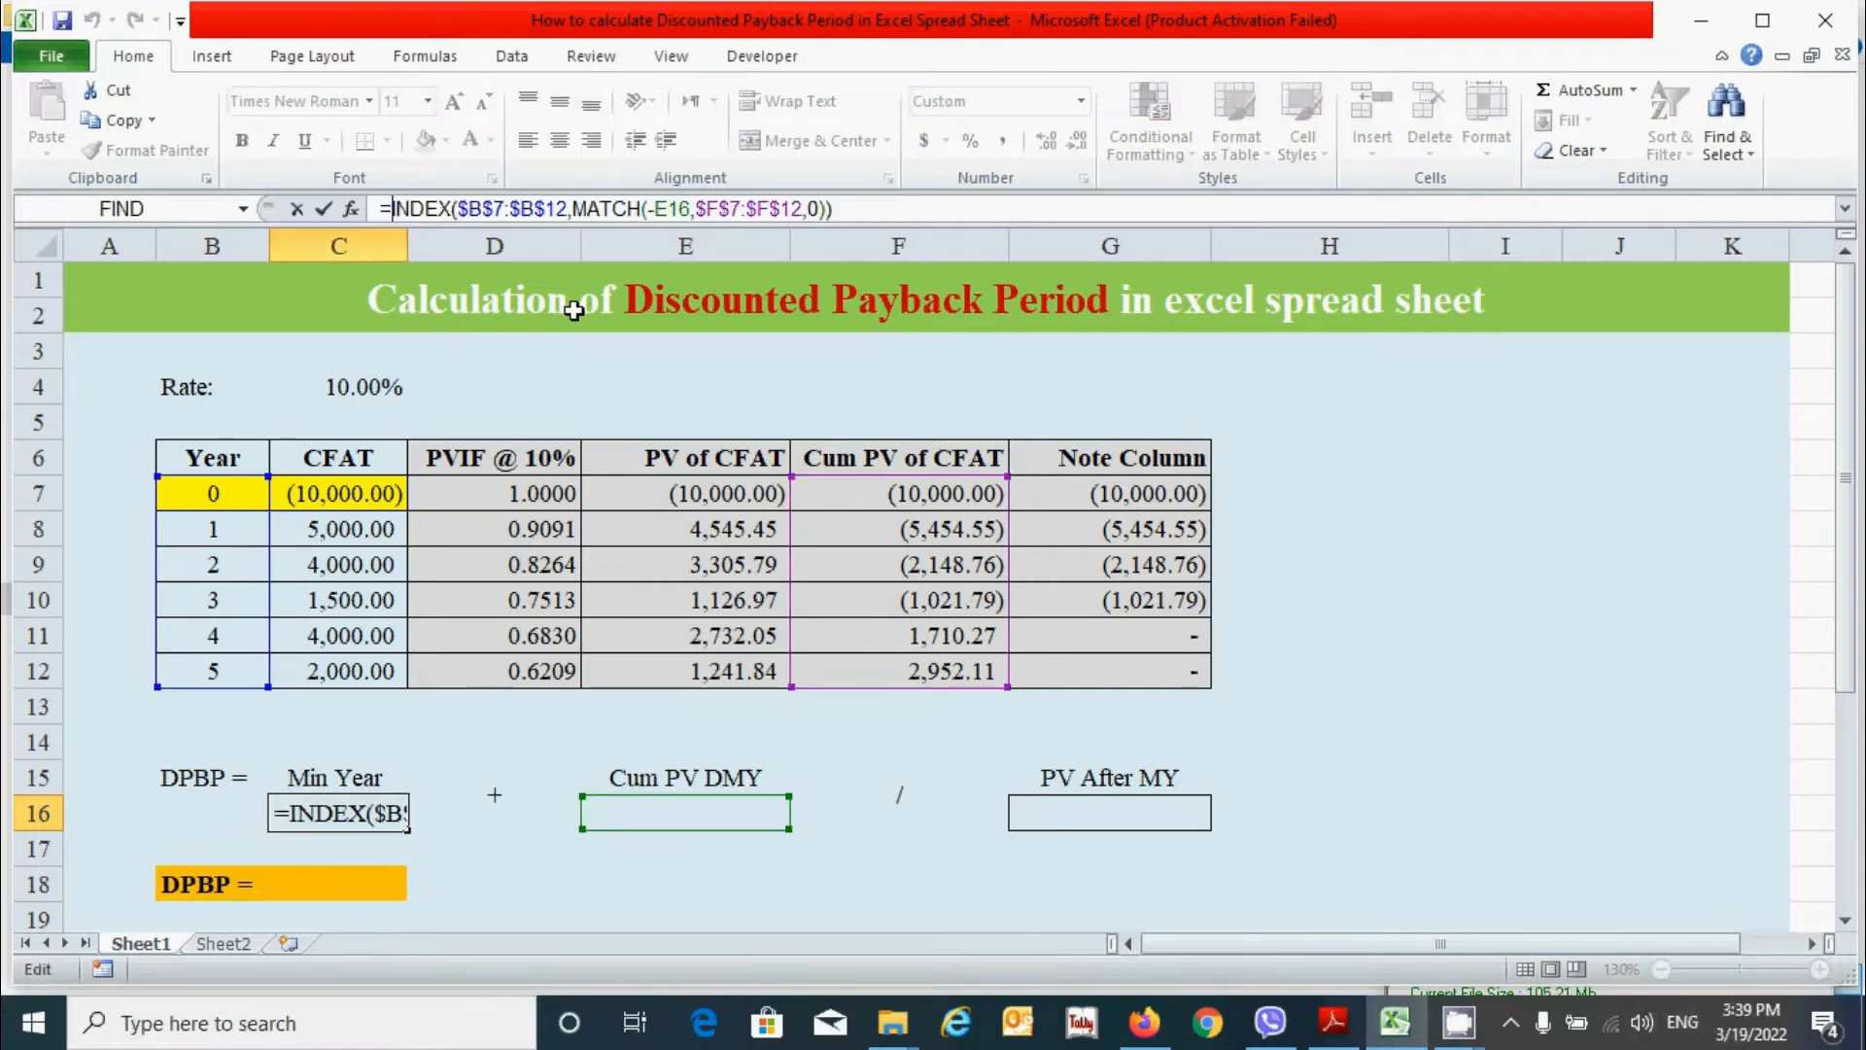
pyautogui.write('IFERROR(')
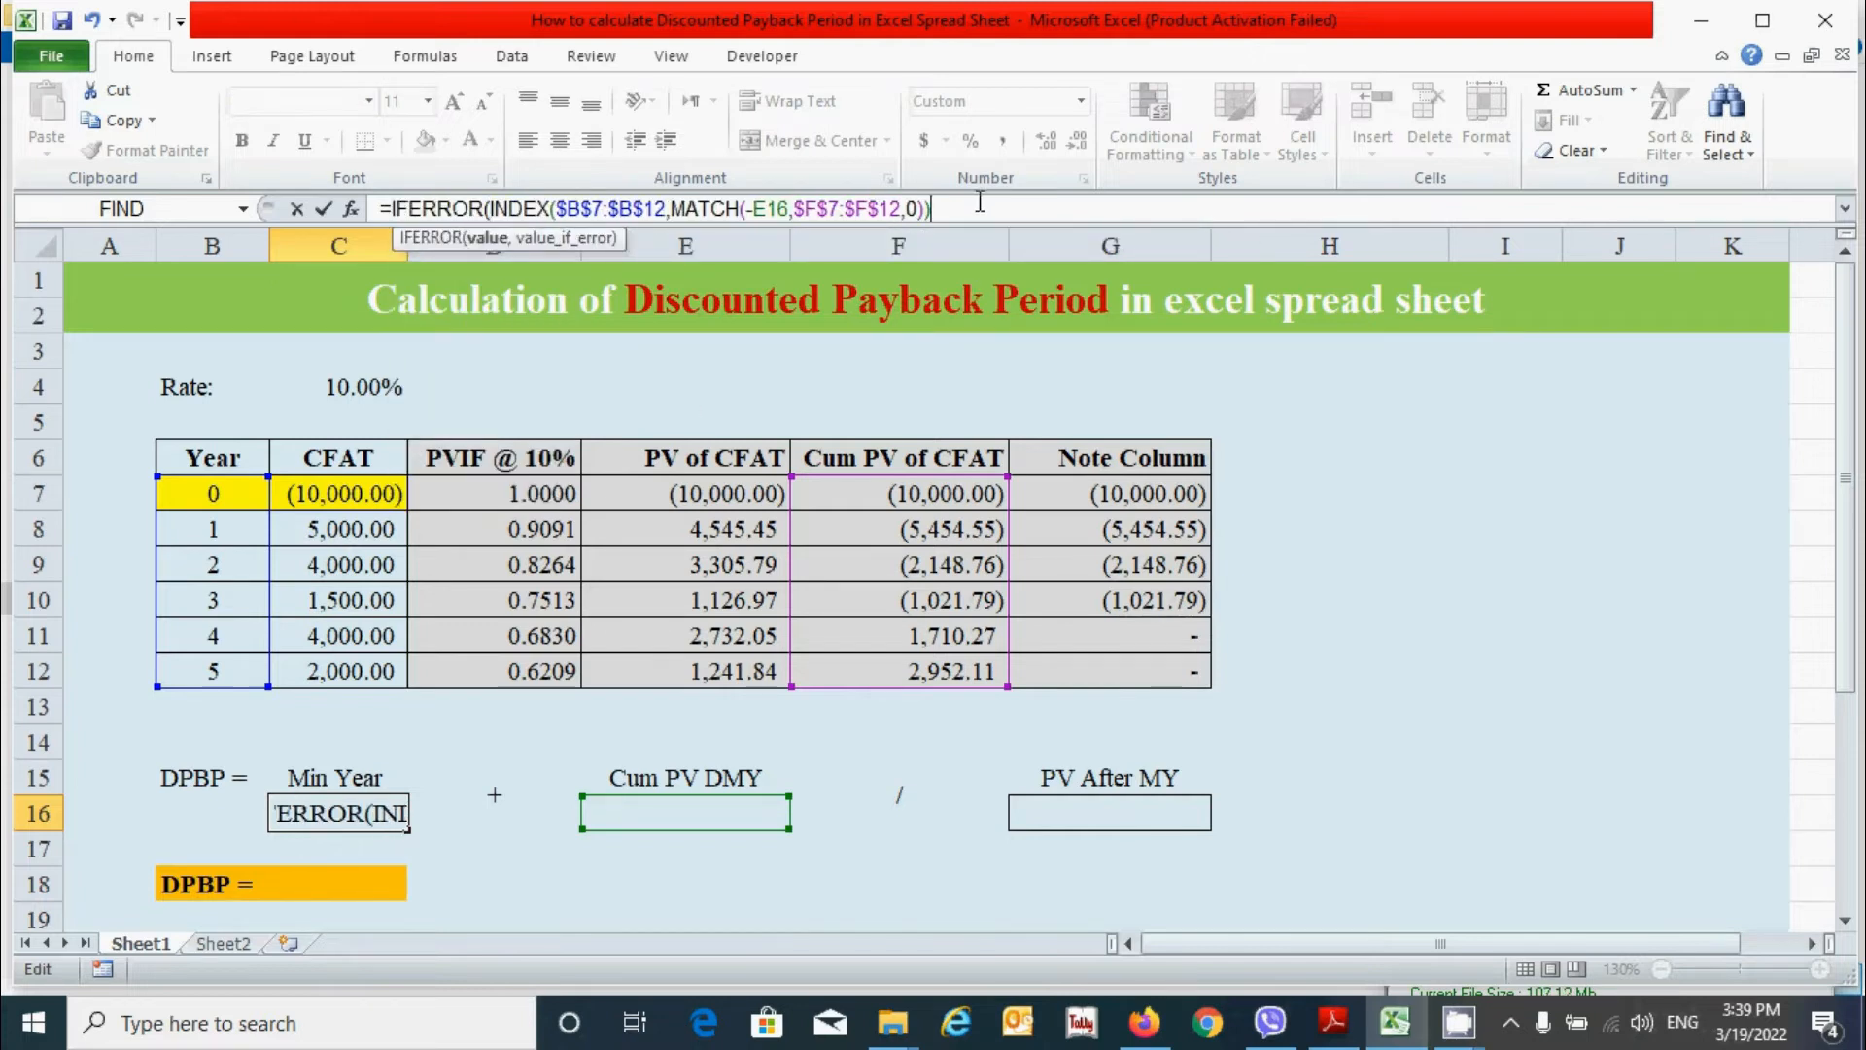
pyautogui.click(980, 201)
pyautogui.write(',""')
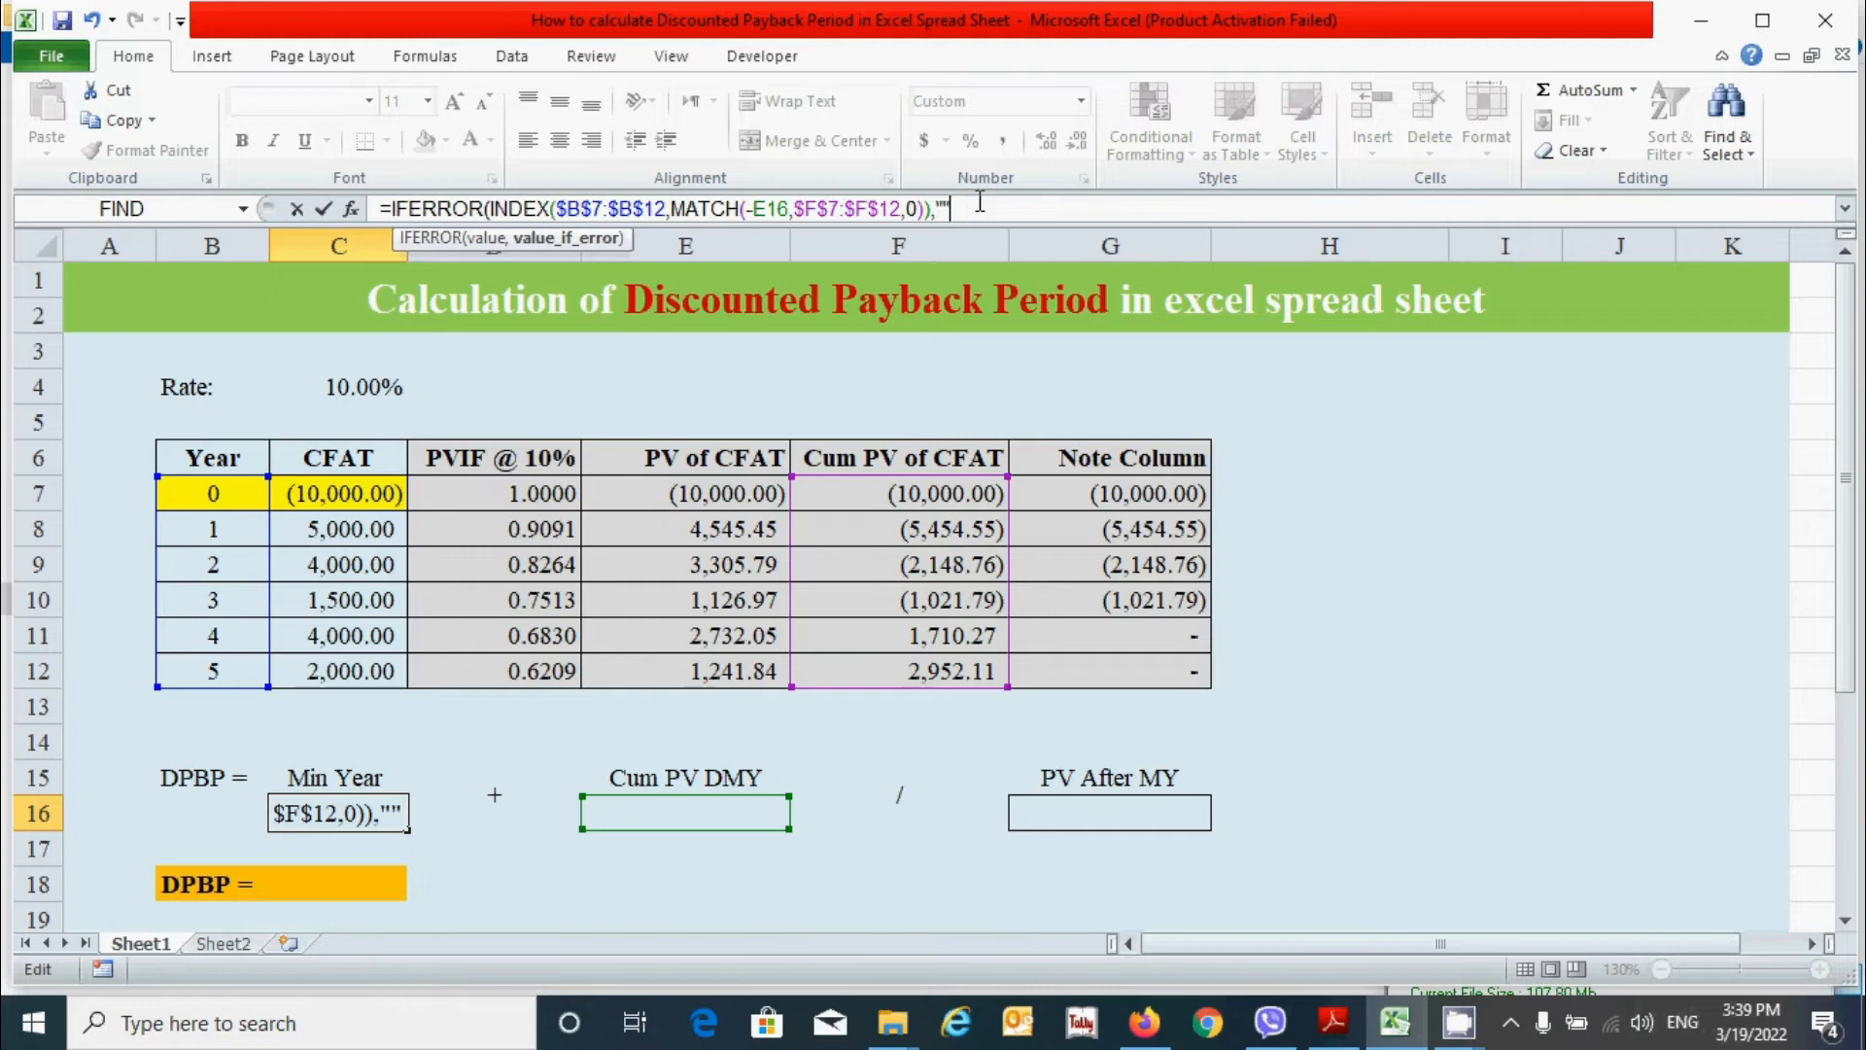
pyautogui.write(')')
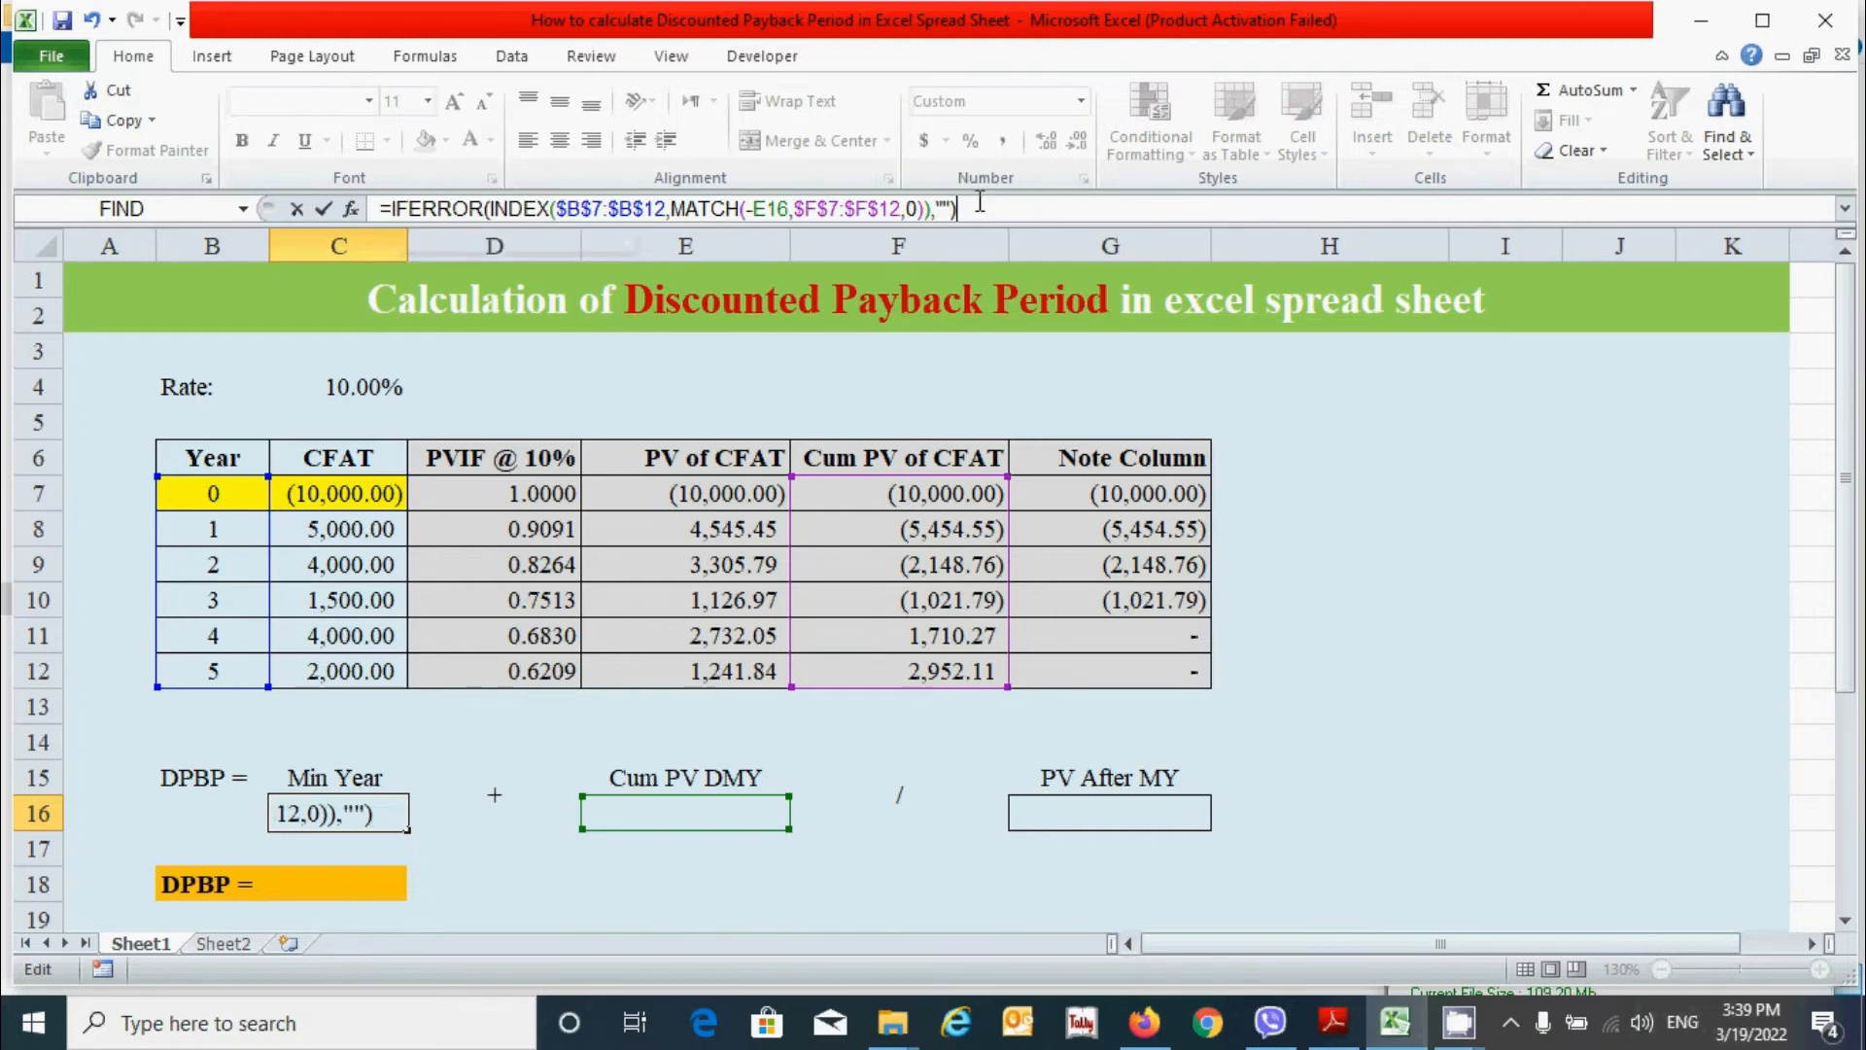
pyautogui.press('Return')
# Step: Enter =ABS(MAX($G$7:$G$12)) in E16, the Cum PV DMY cell
pyautogui.click(694, 814)
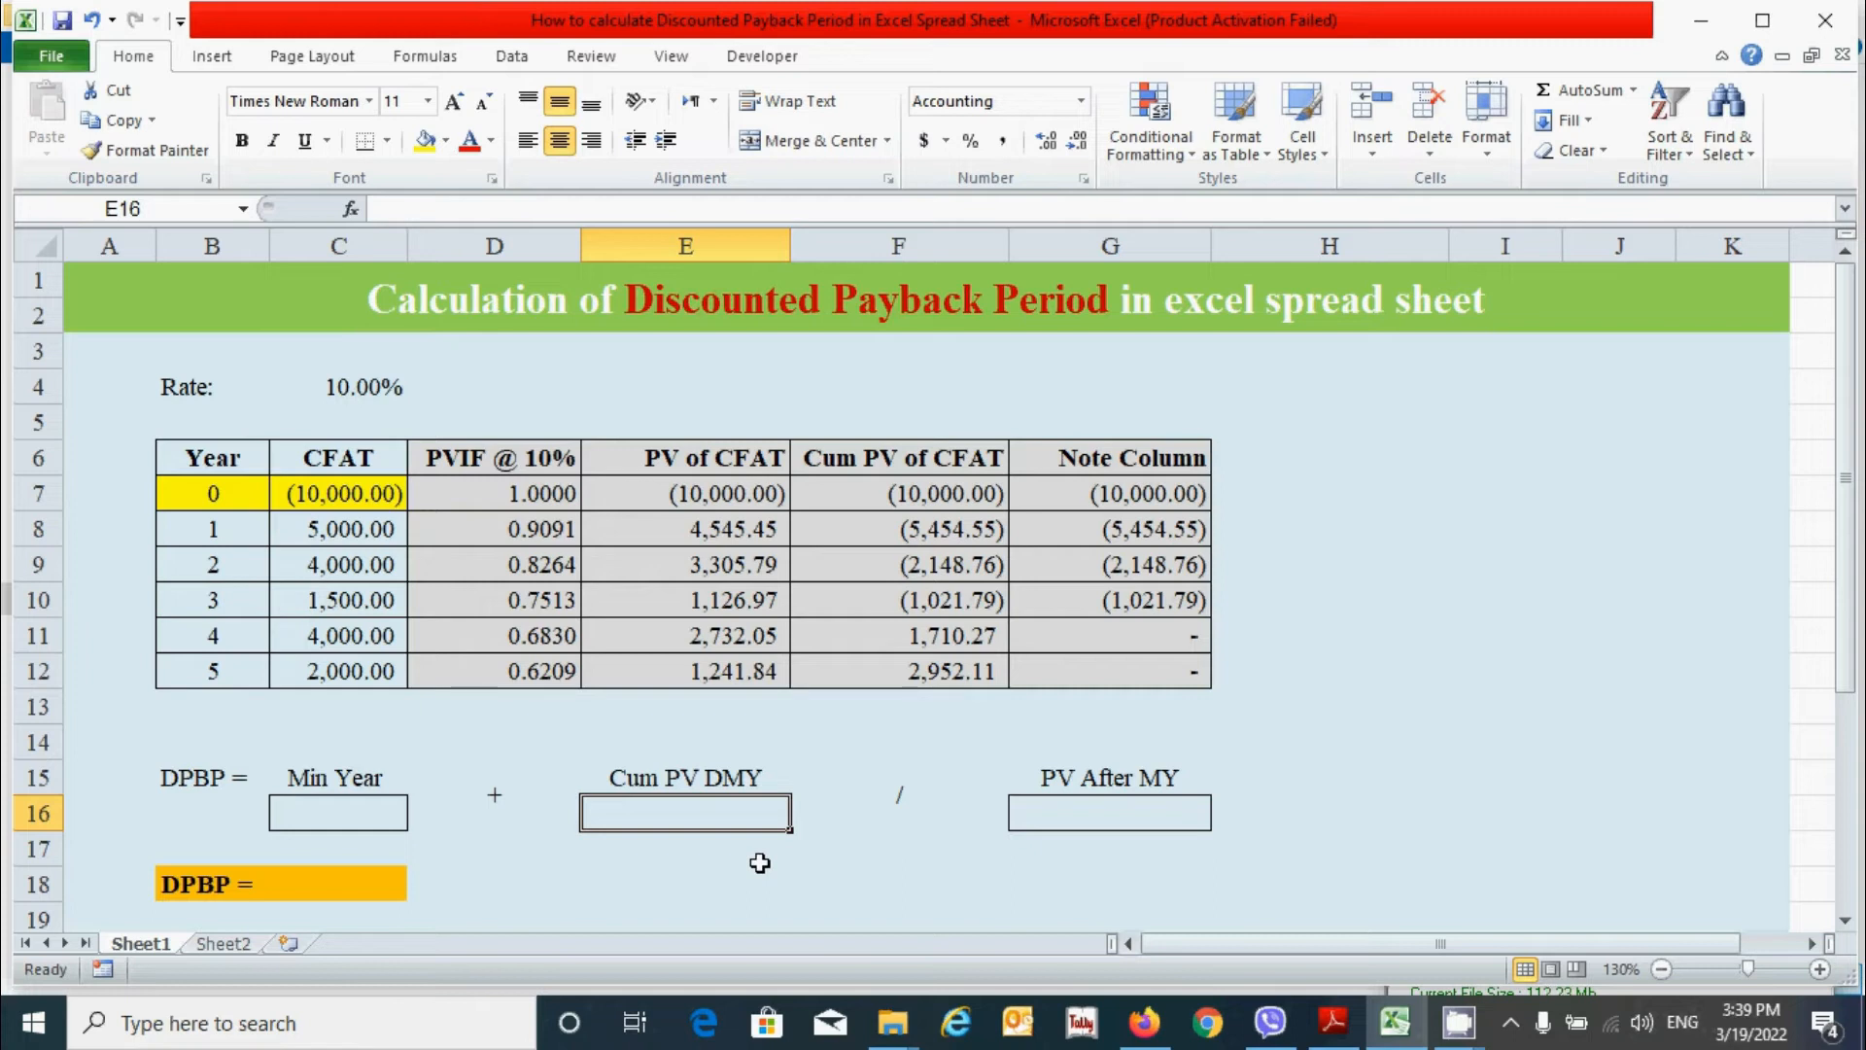
pyautogui.write('=max')
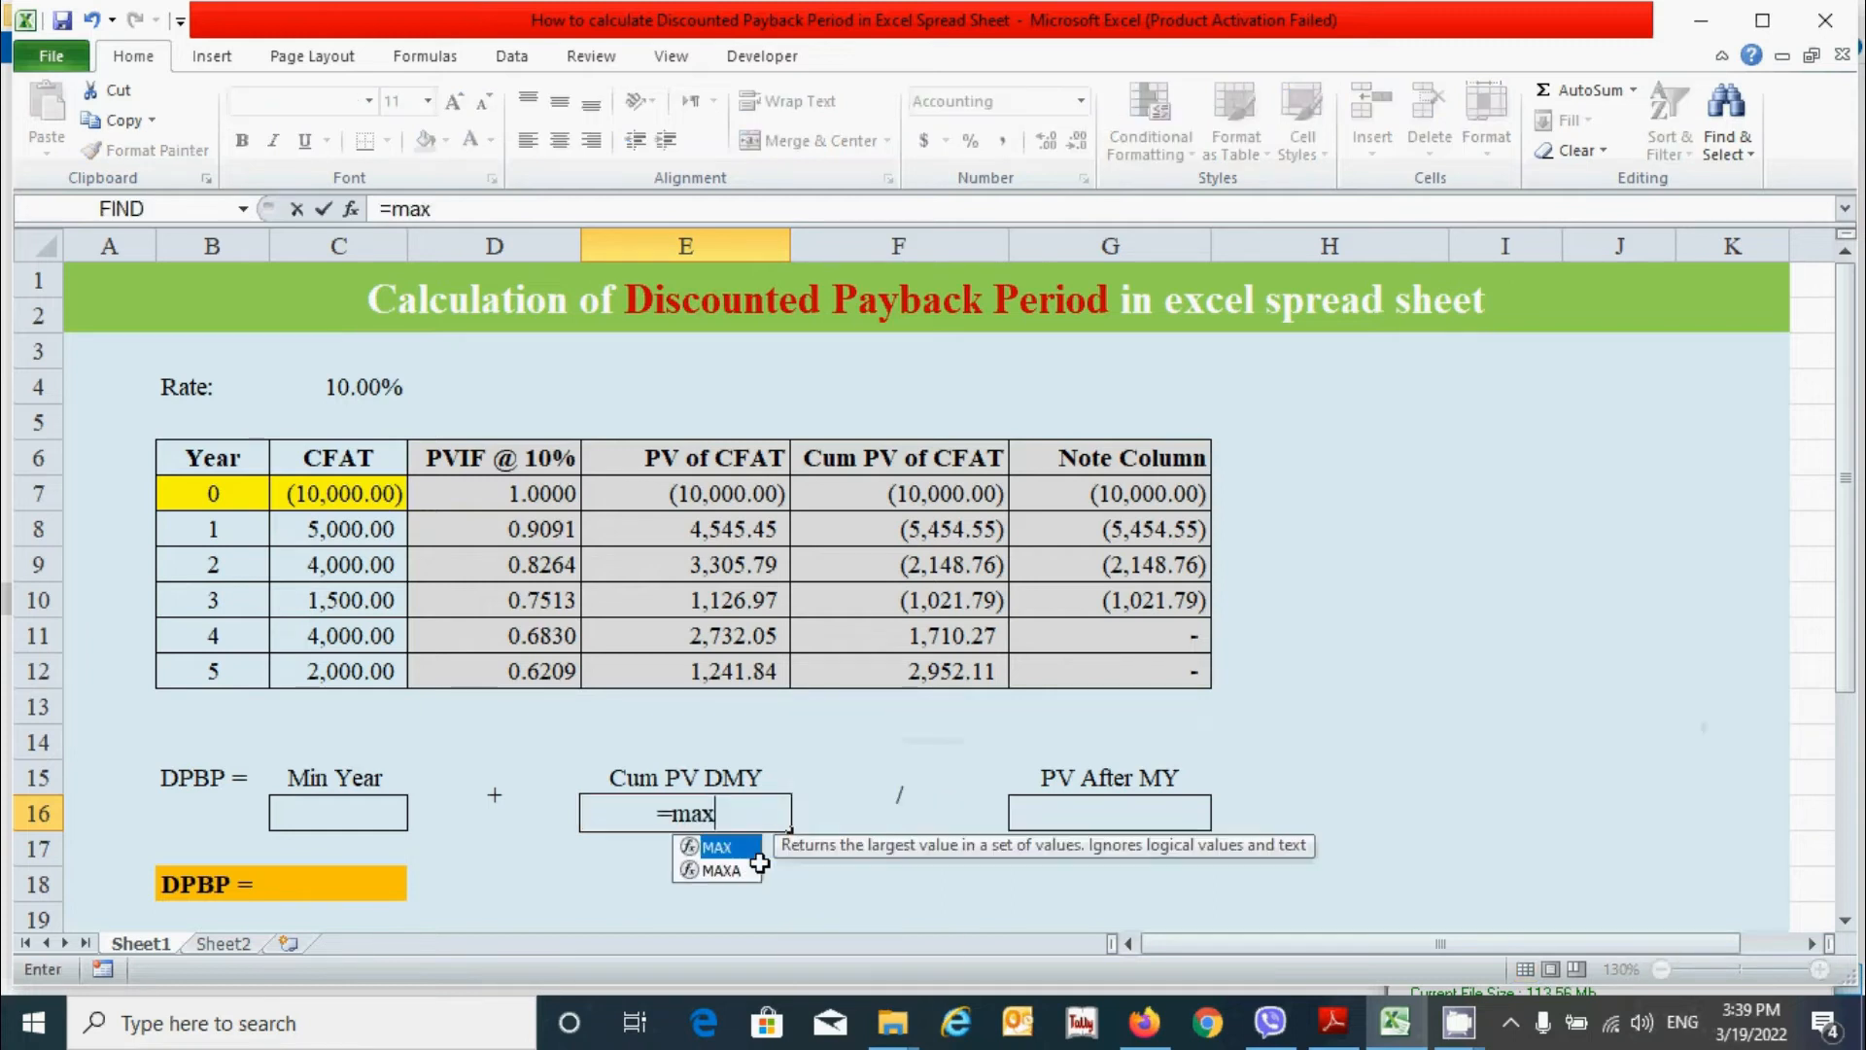
pyautogui.press('Tab')
pyautogui.moveTo(1108, 495); pyautogui.dragTo(1187, 678)
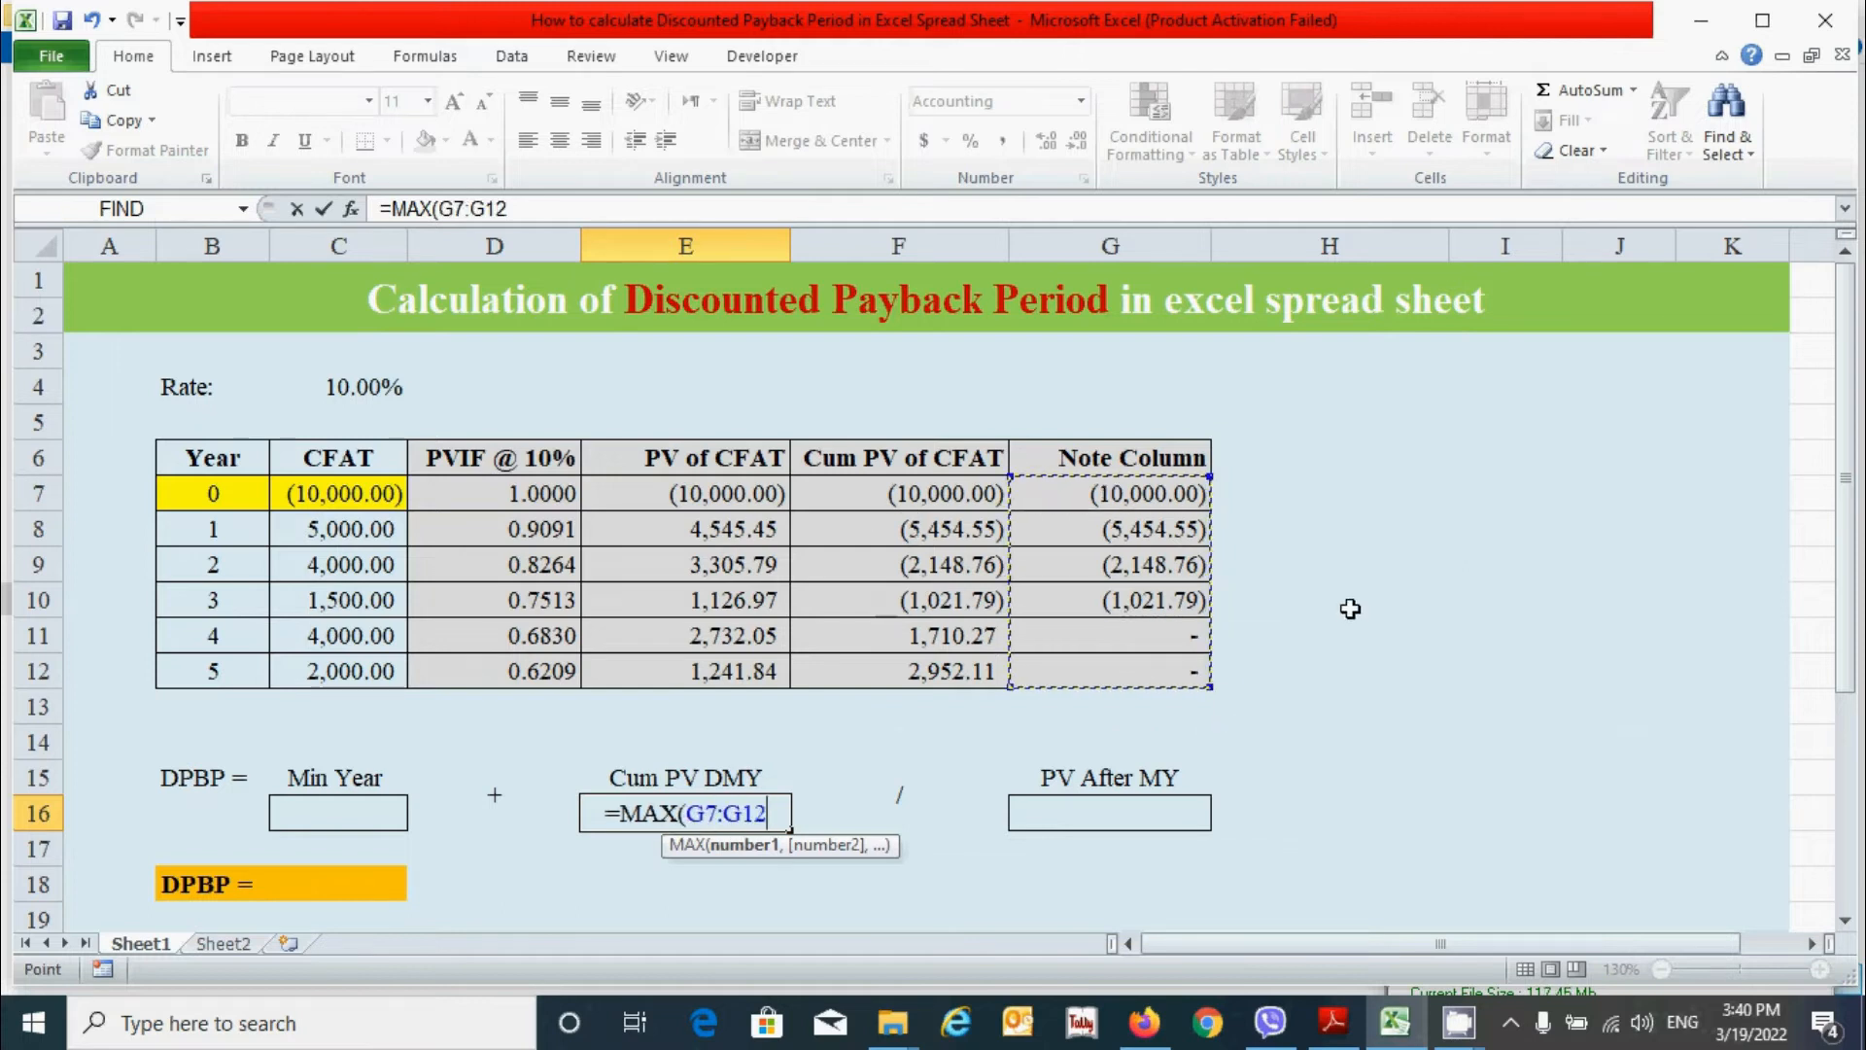
pyautogui.press('F4')
pyautogui.write(')')
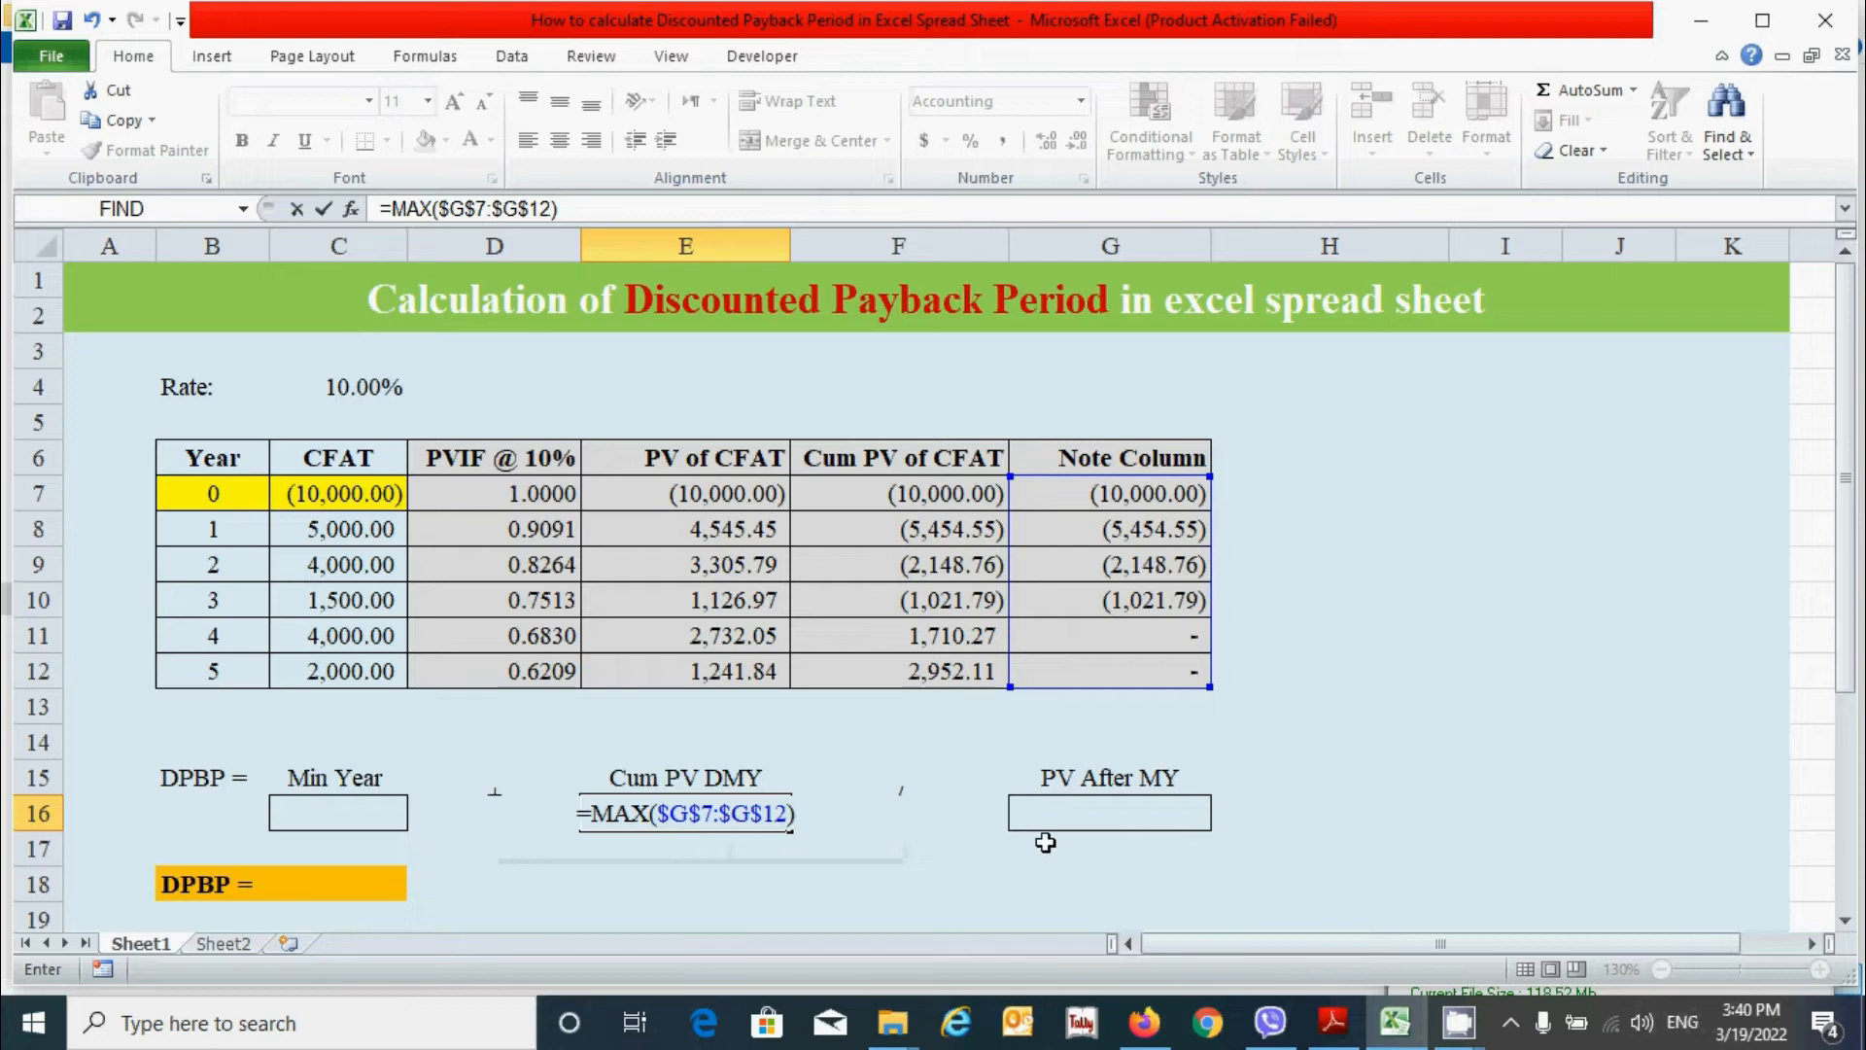
pyautogui.write('abs(')
pyautogui.press('End')
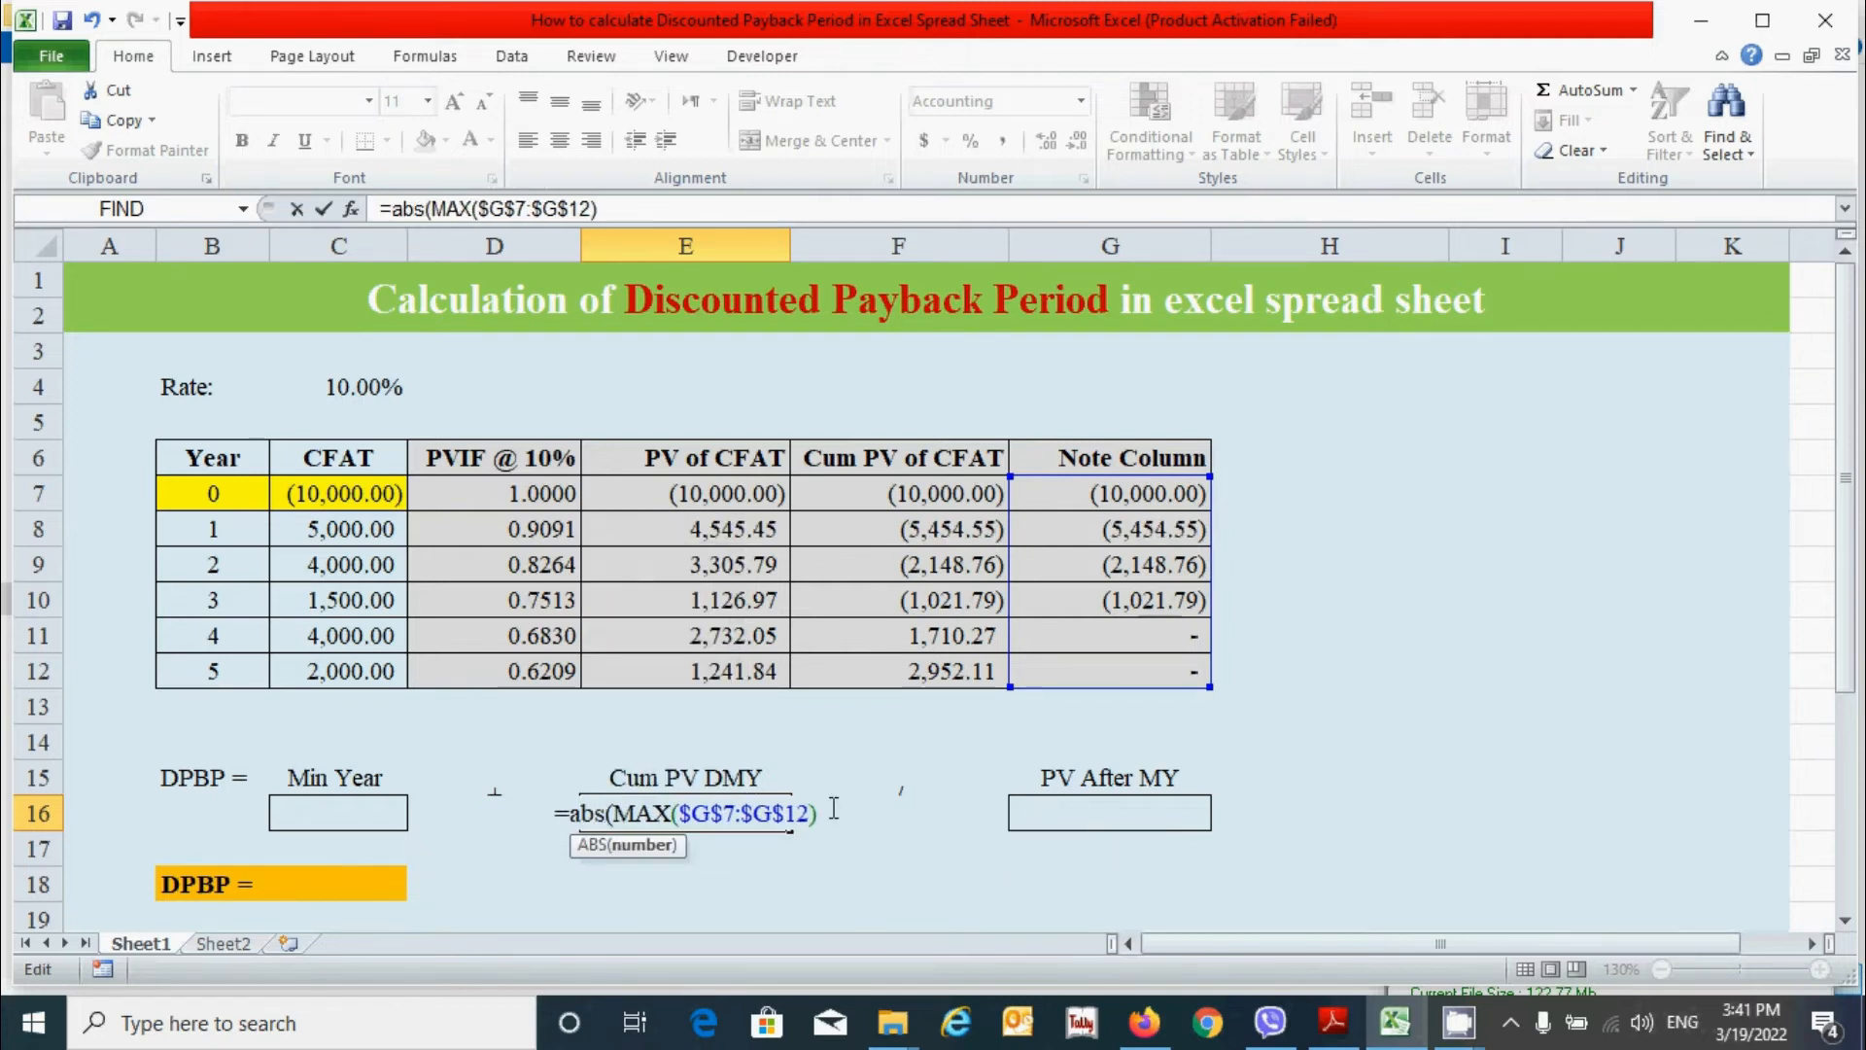
pyautogui.write(')')
pyautogui.press('BackSpace')
pyautogui.write(')')
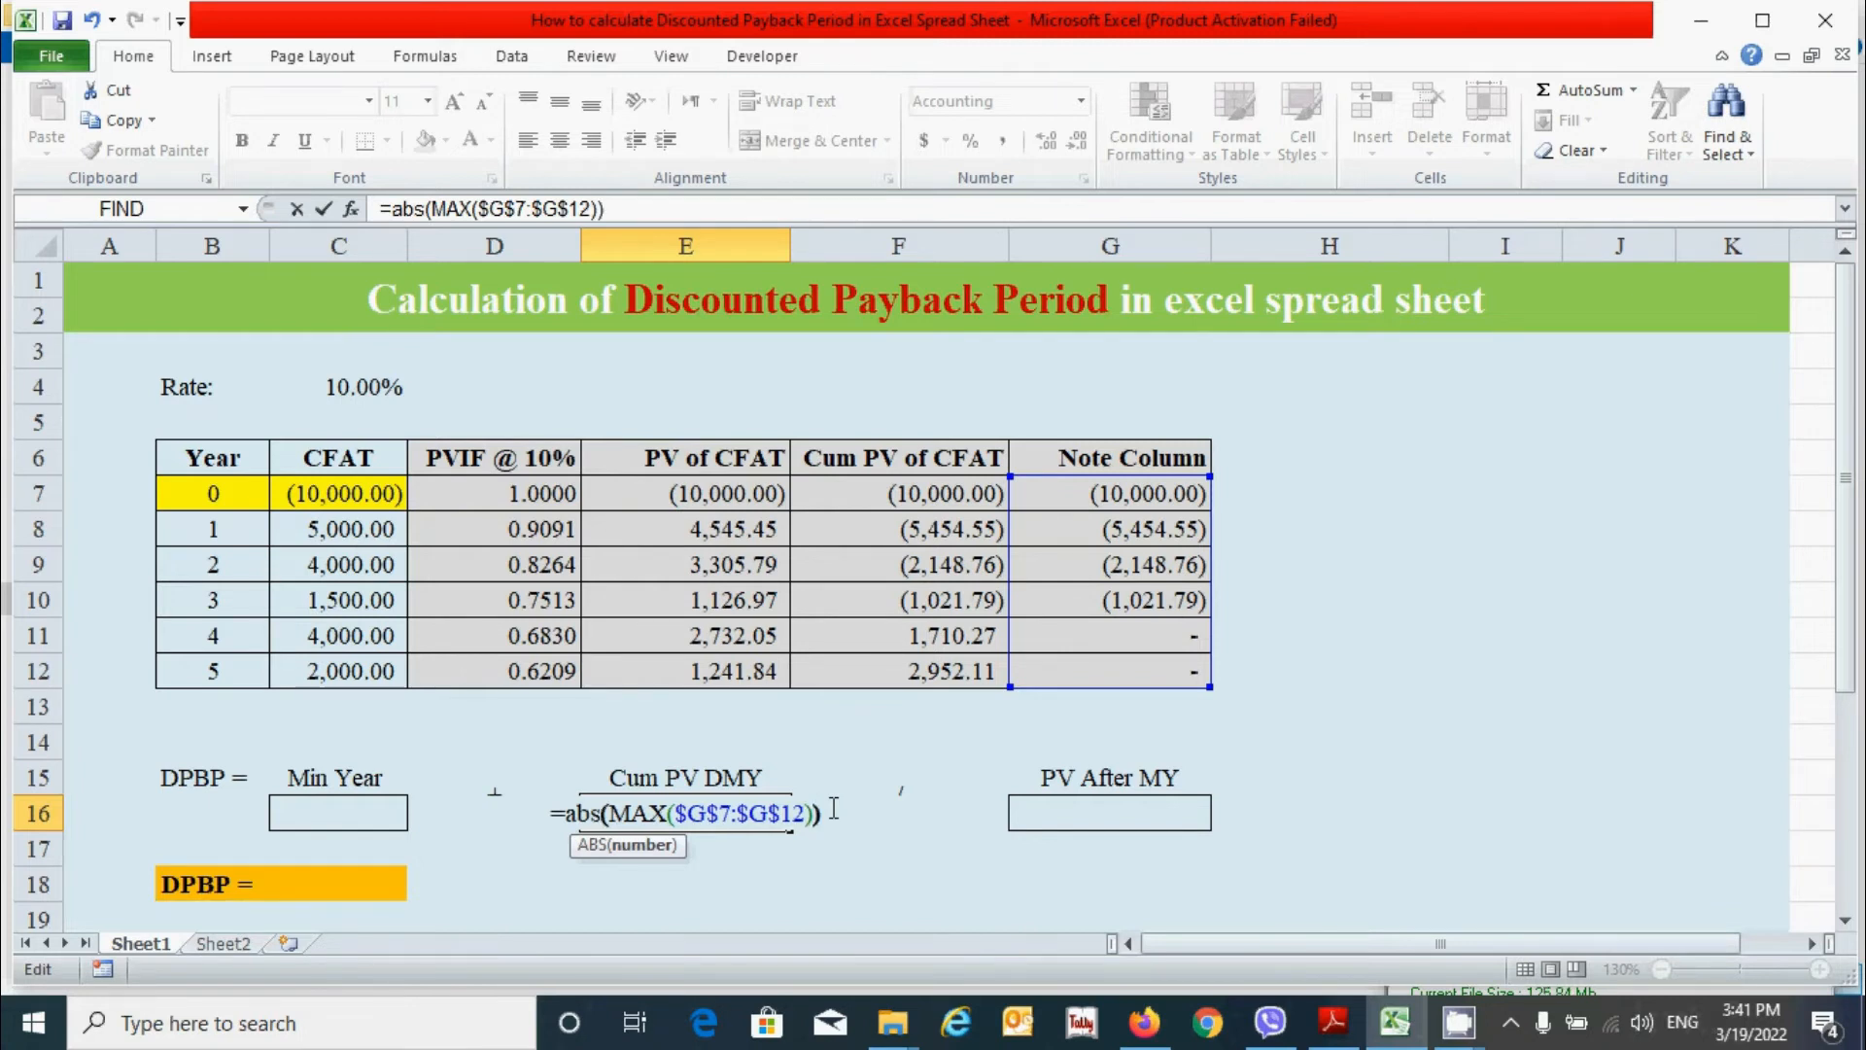
pyautogui.press('Return')
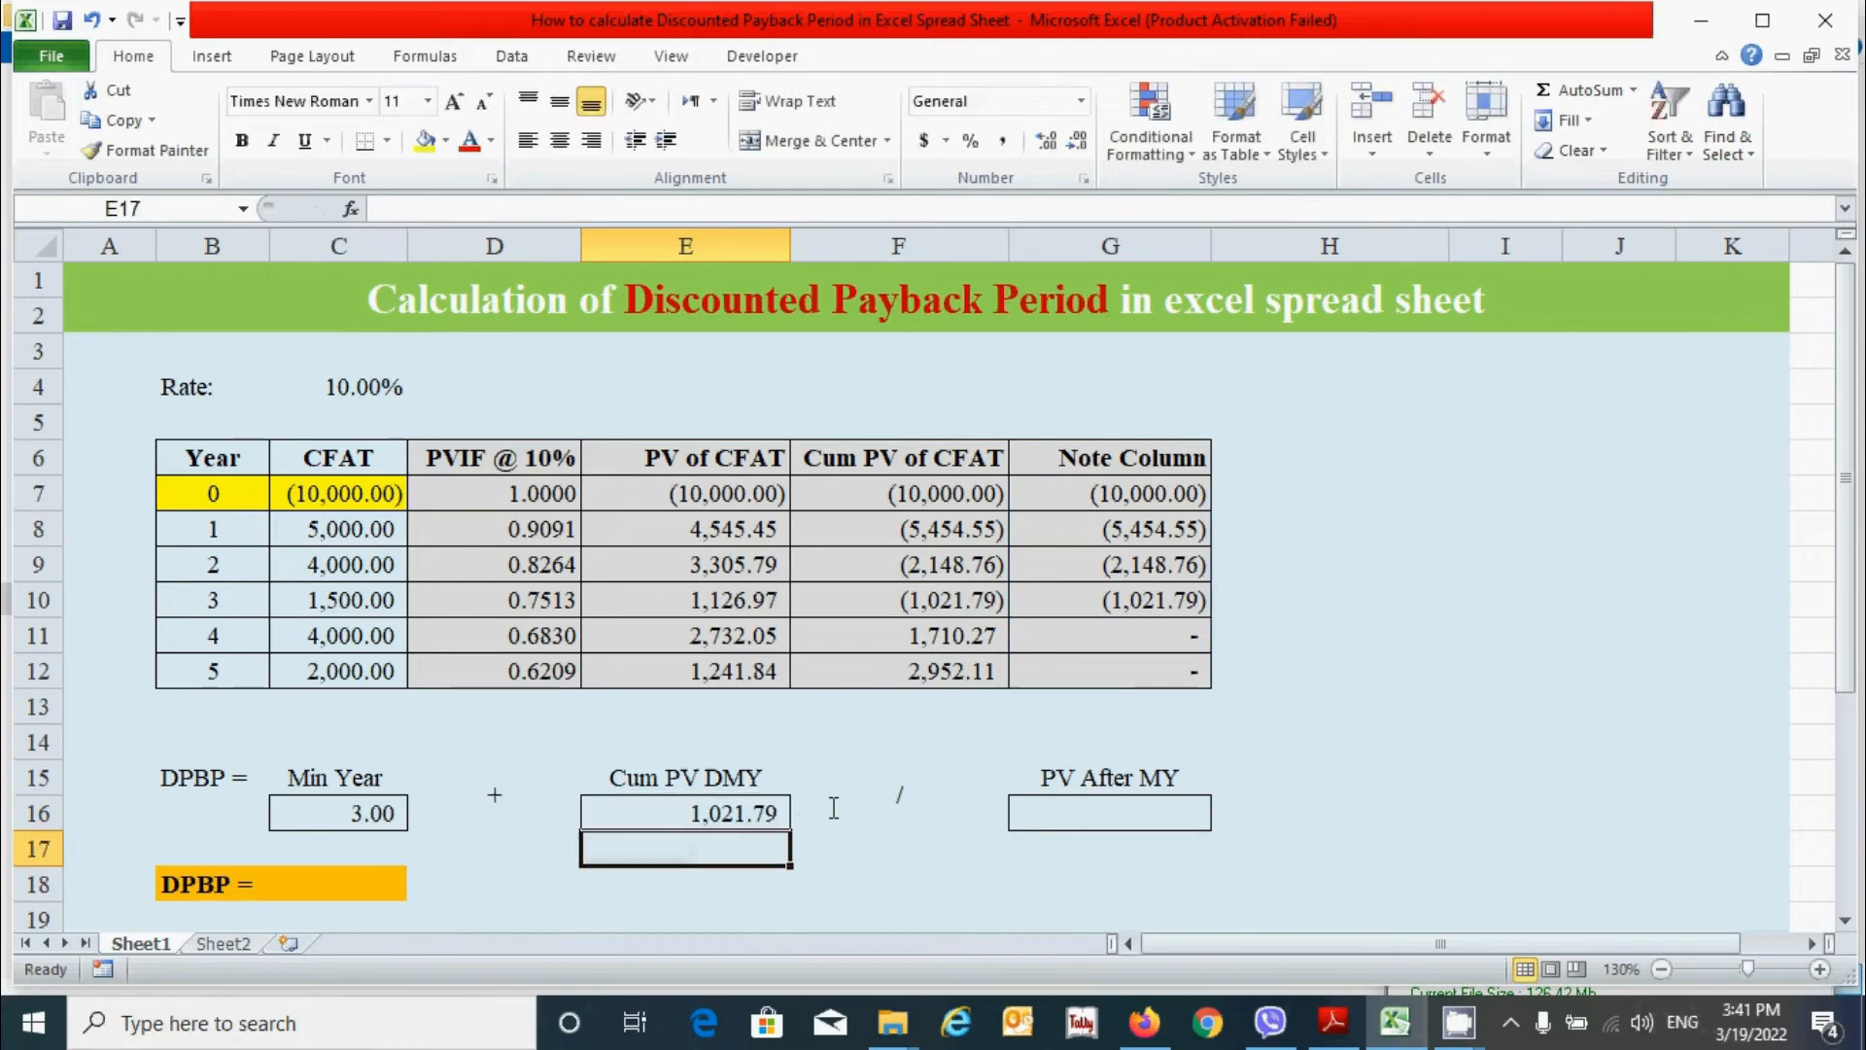
pyautogui.click(826, 805)
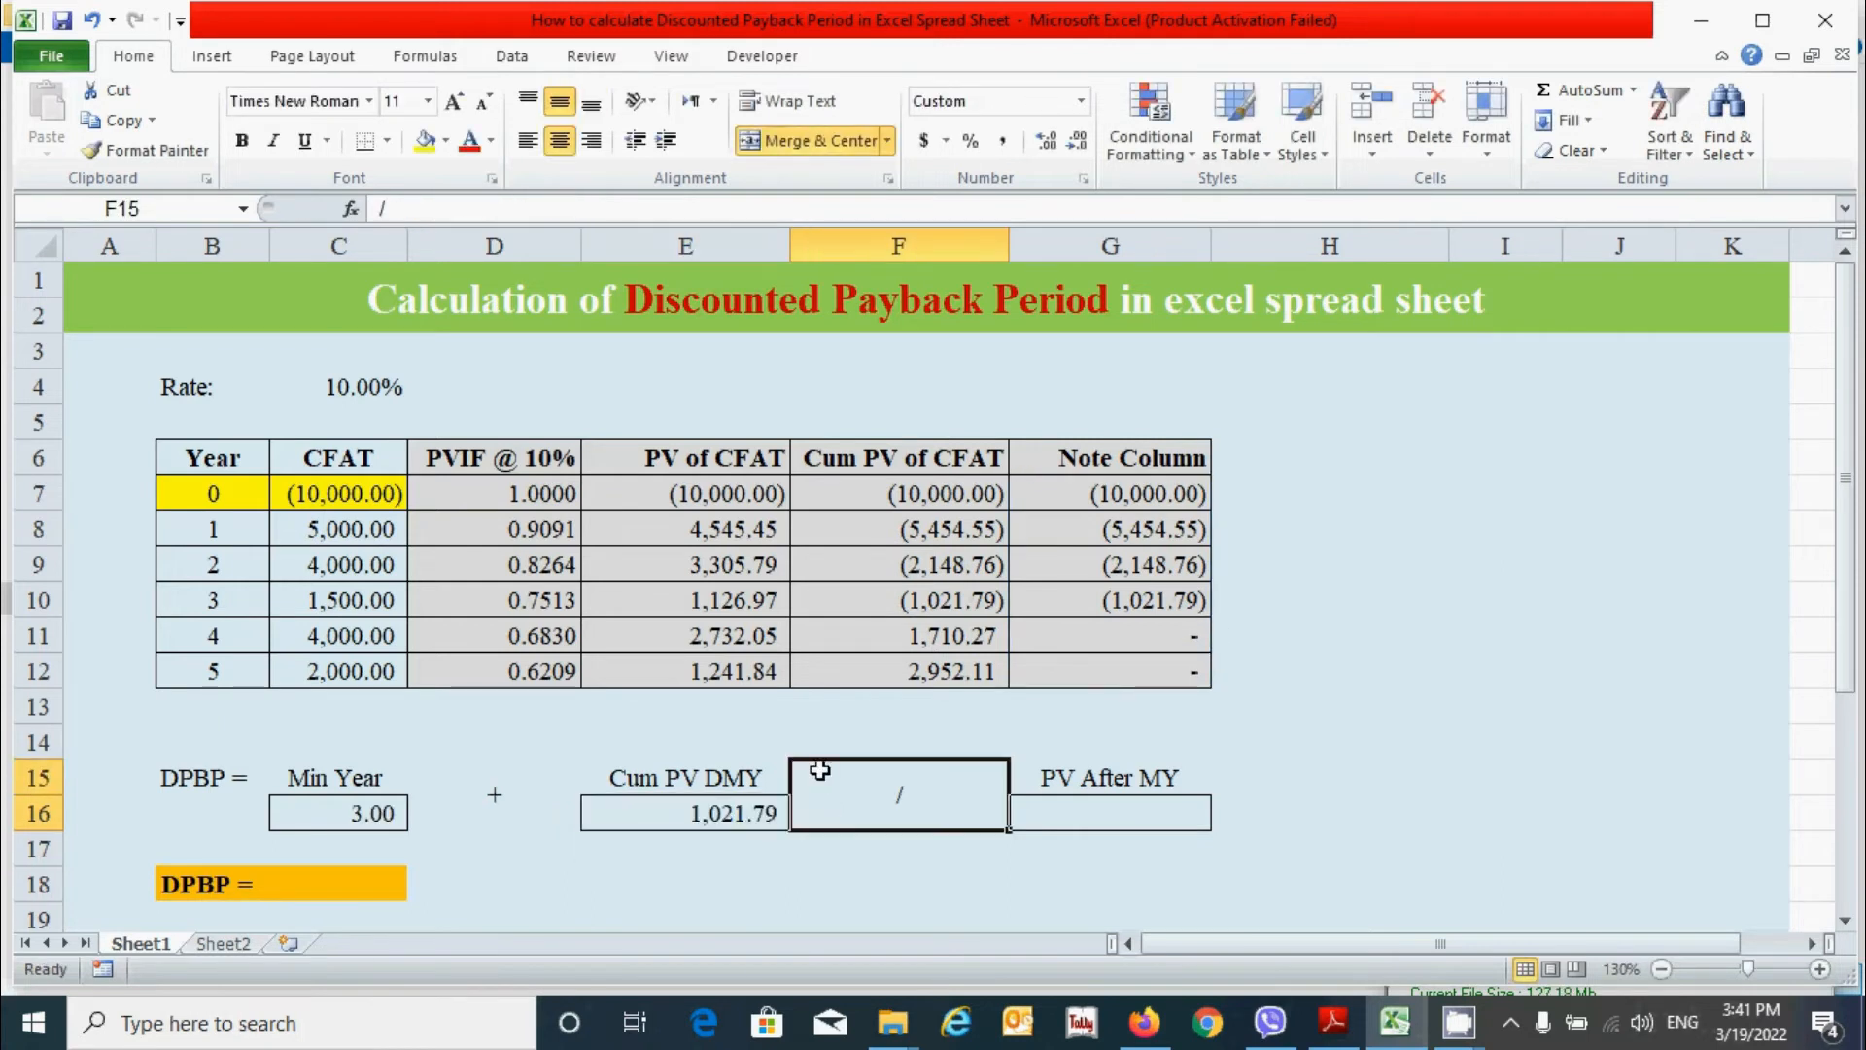
pyautogui.click(738, 822)
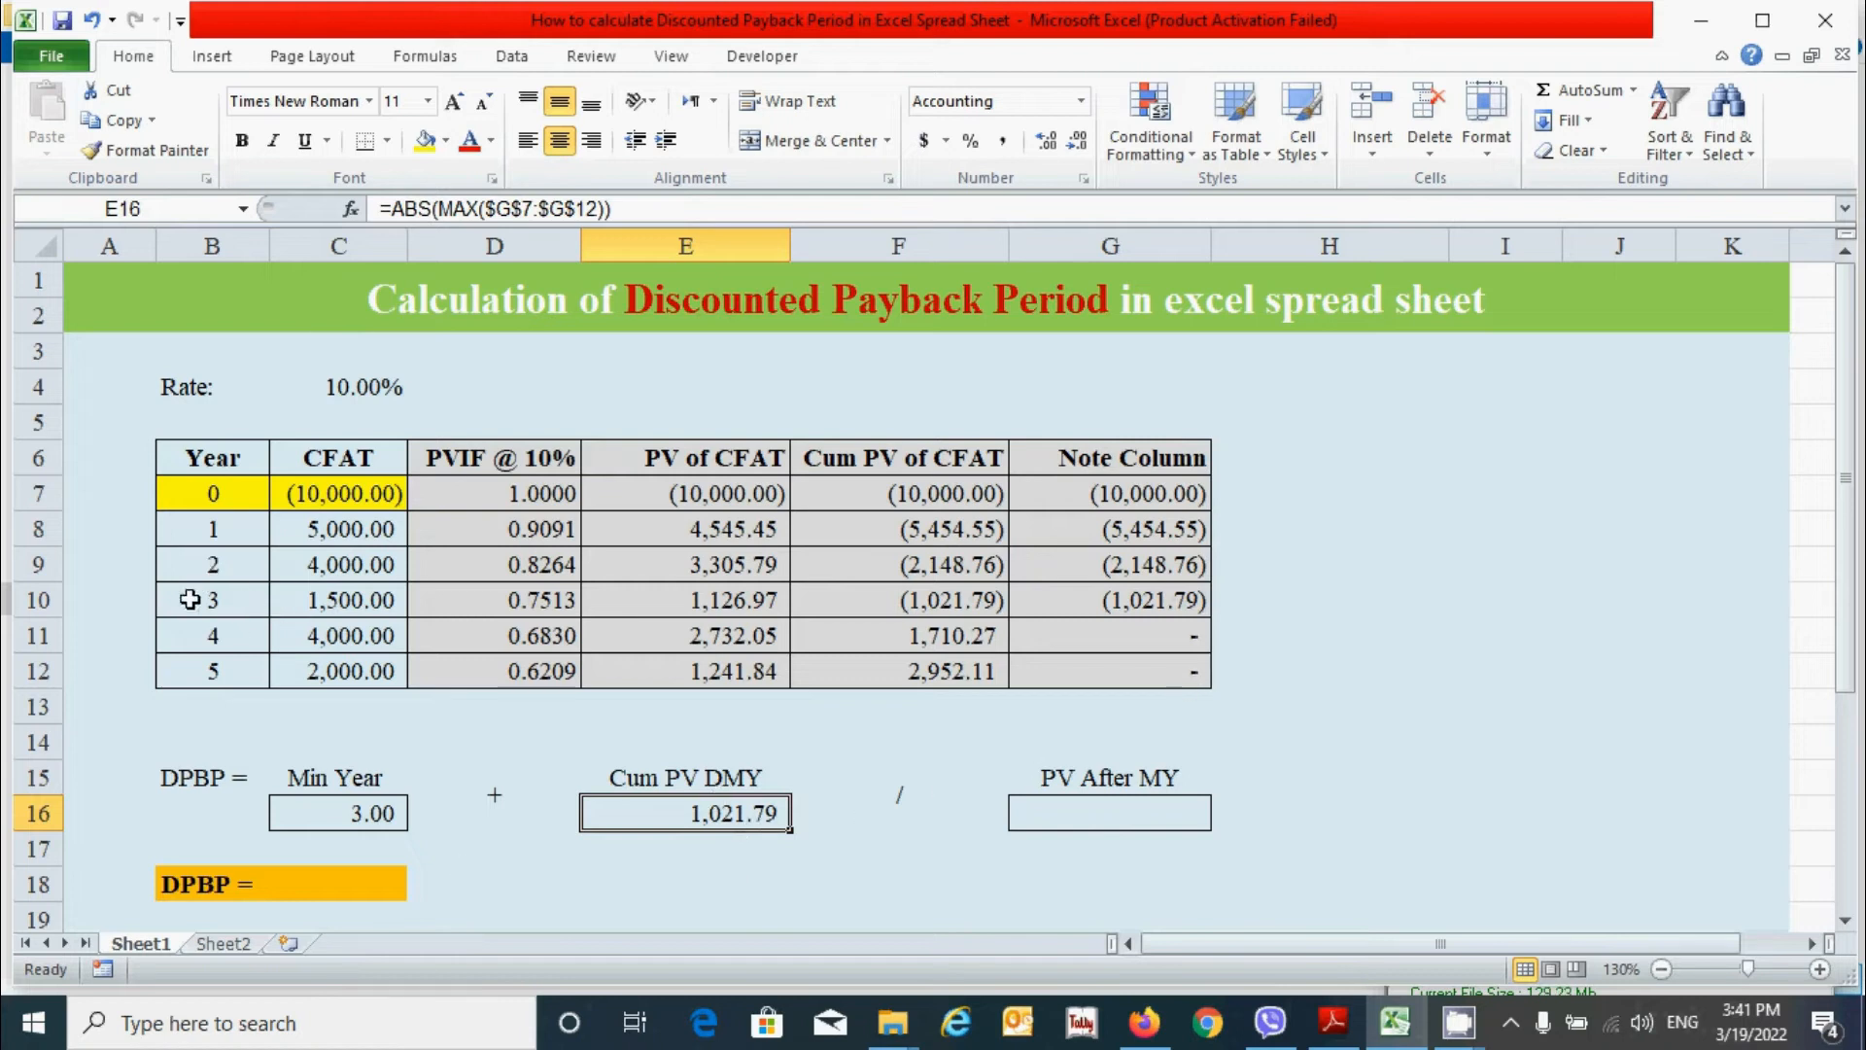
pyautogui.click(199, 601)
pyautogui.click(1173, 607)
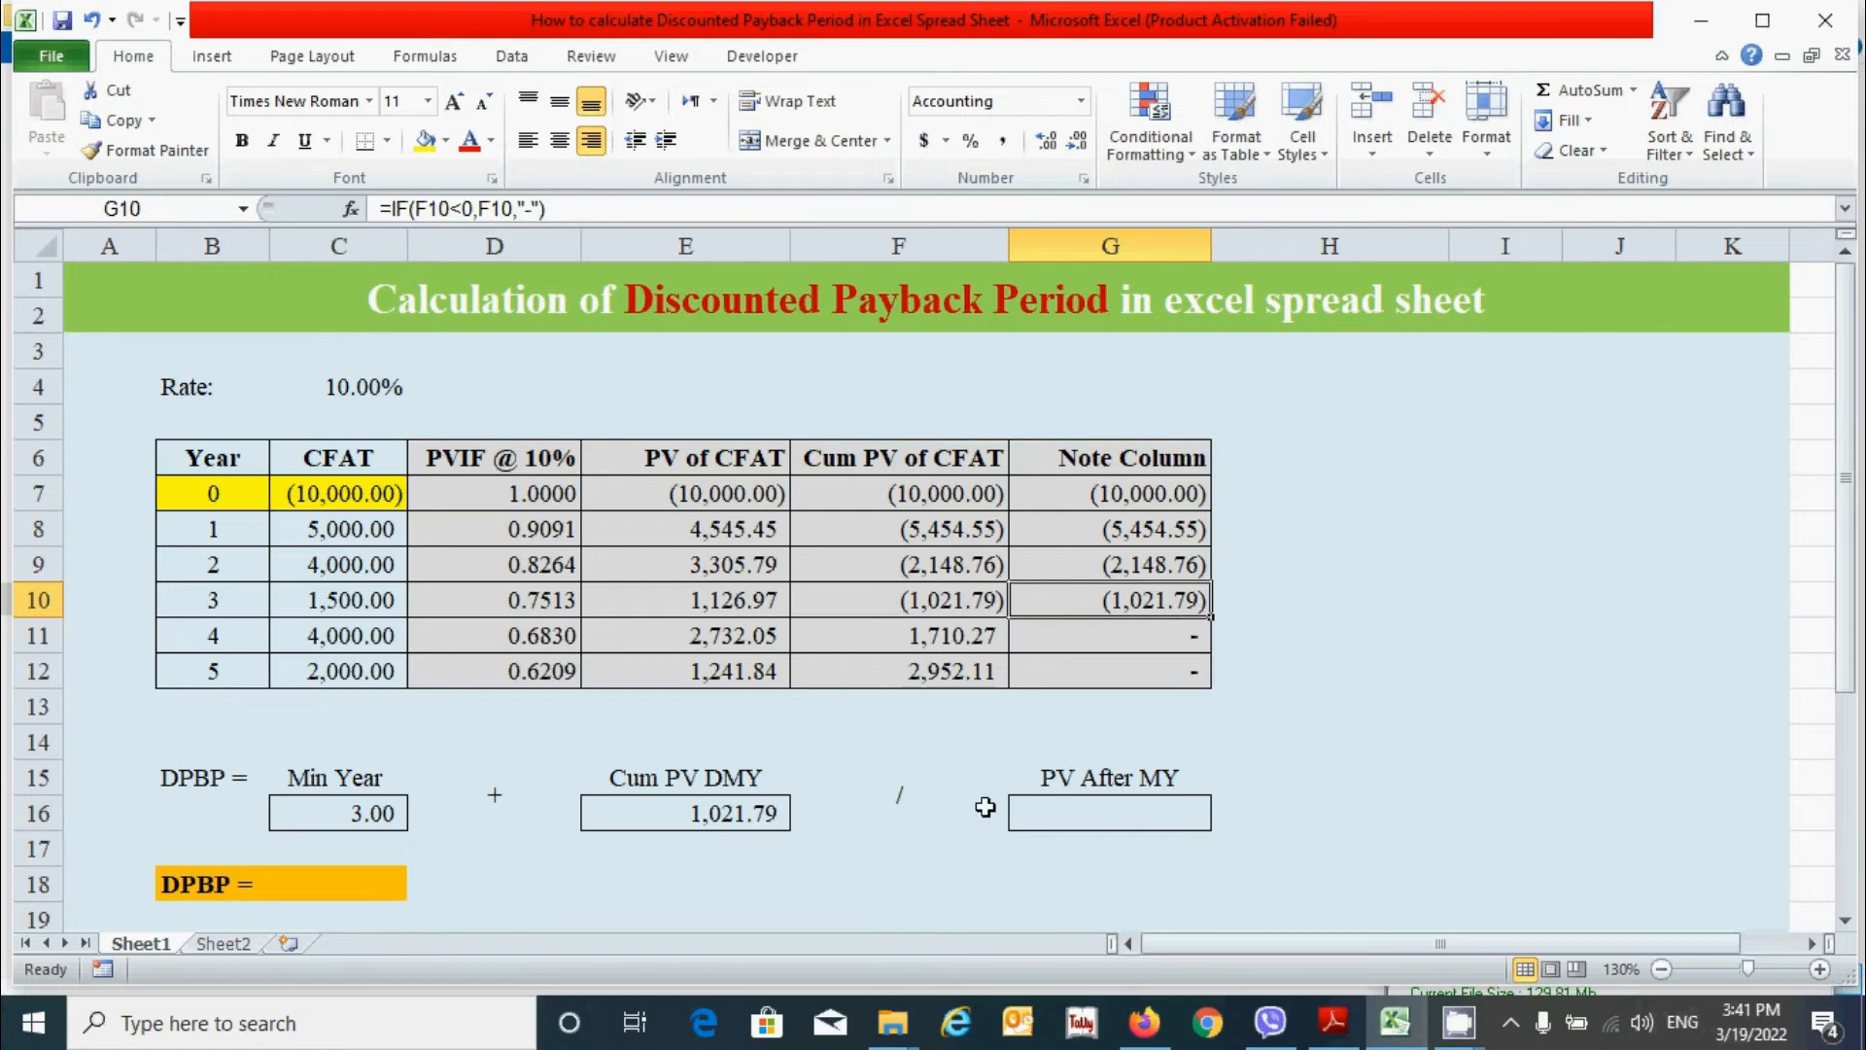
# Step: Begin the PV After MY formula in G16 with =IF(E16=ABS(F7),E8, so it returns year 1's PV when E16 matches year 0
pyautogui.click(1016, 812)
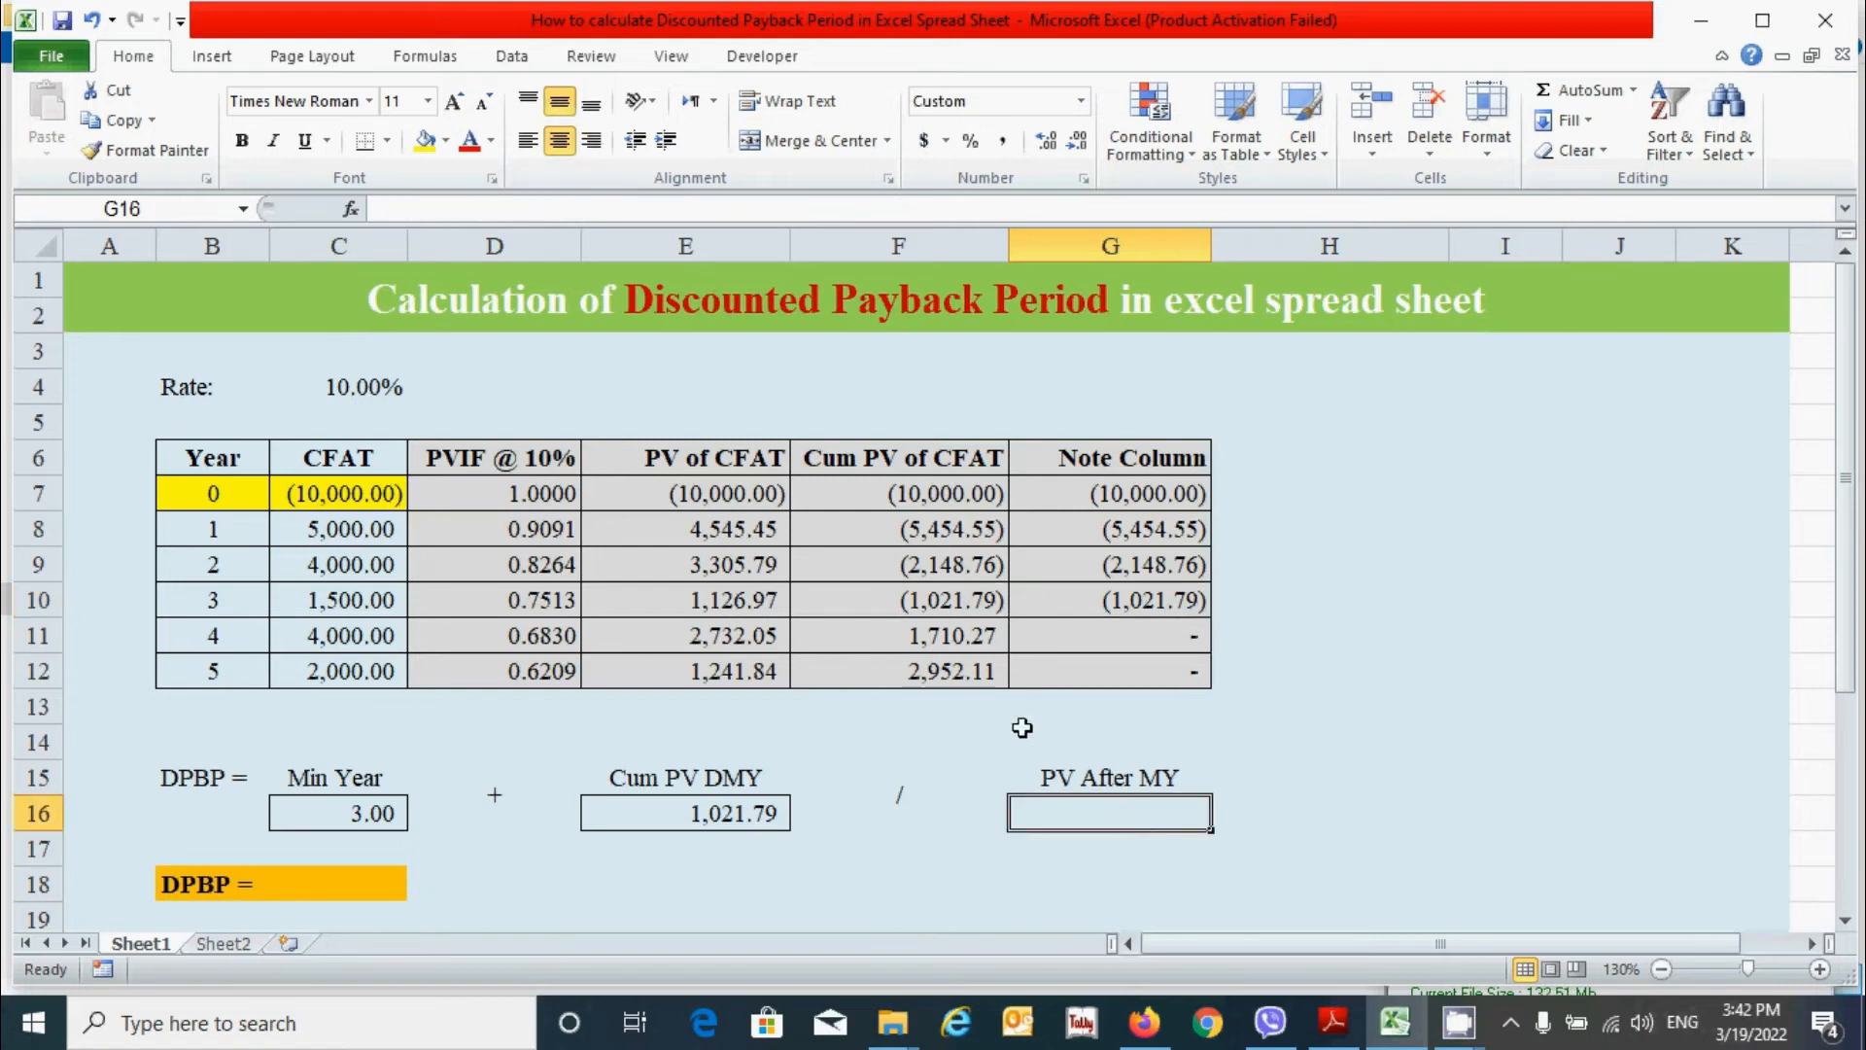
pyautogui.click(744, 636)
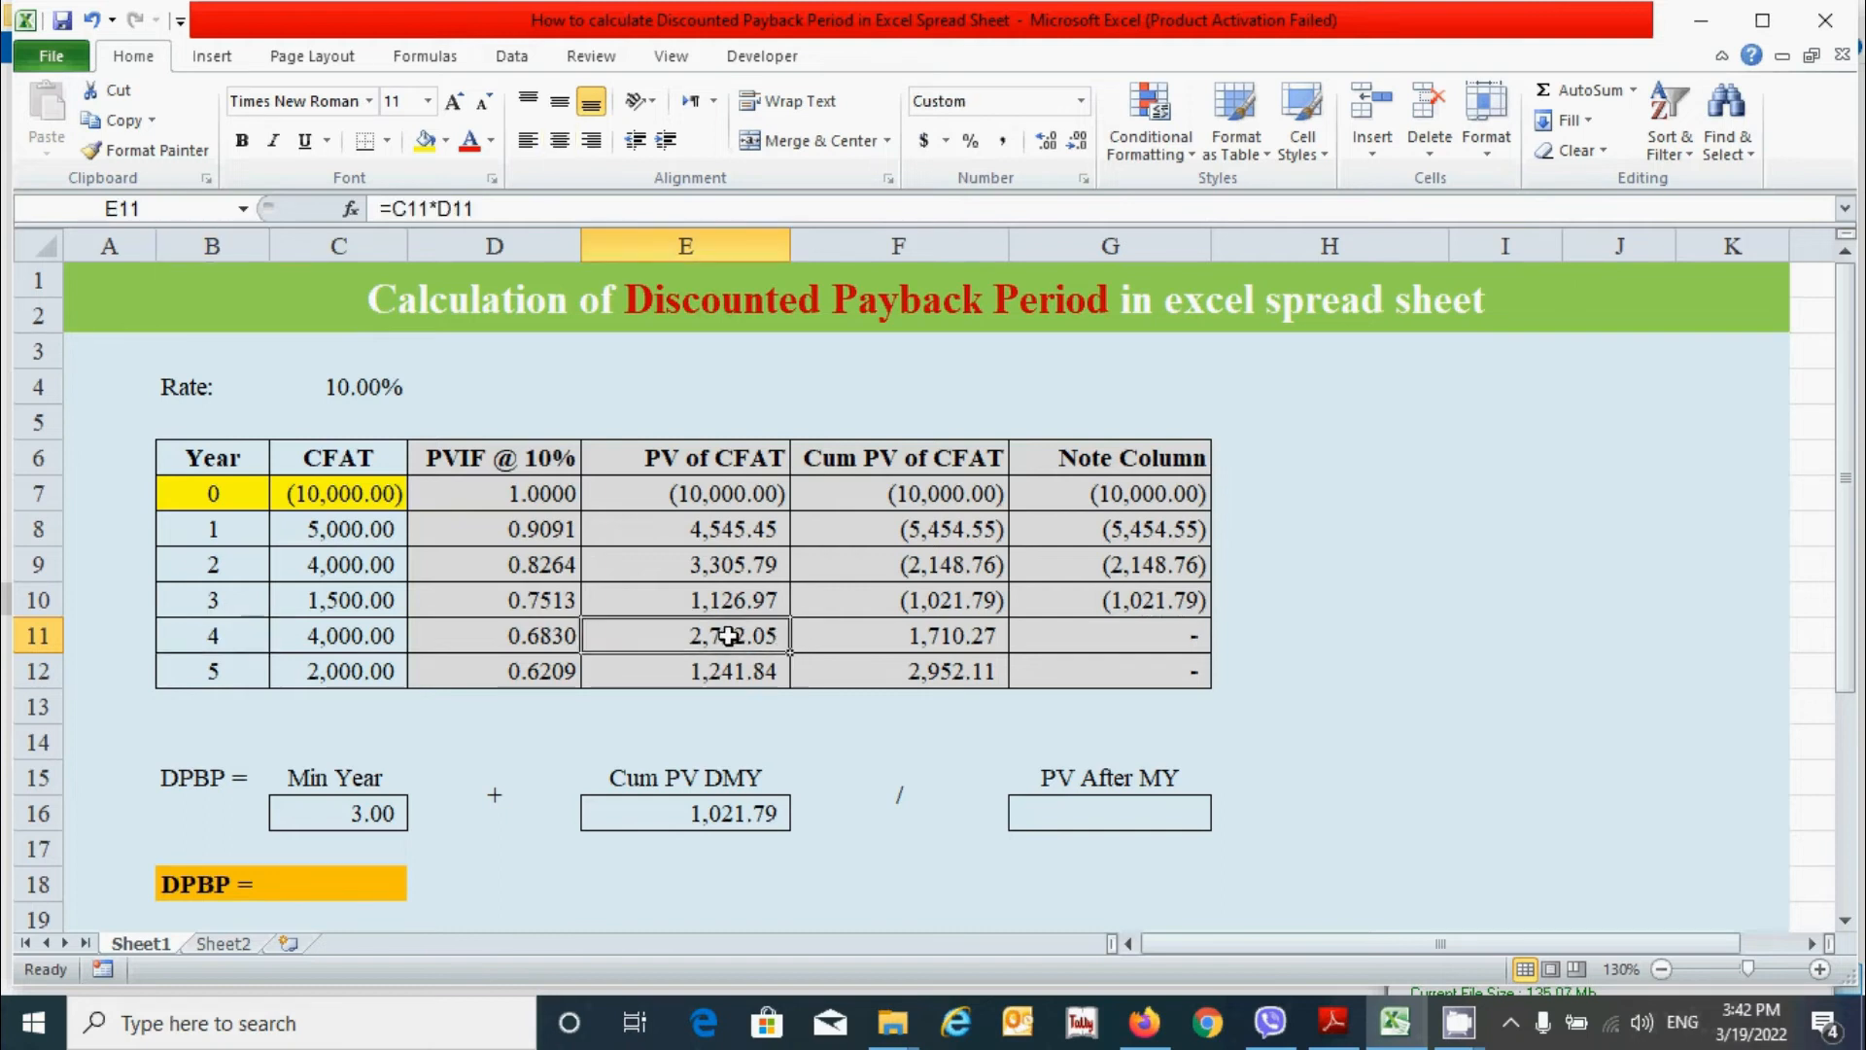
pyautogui.click(1098, 820)
pyautogui.write('=IF(')
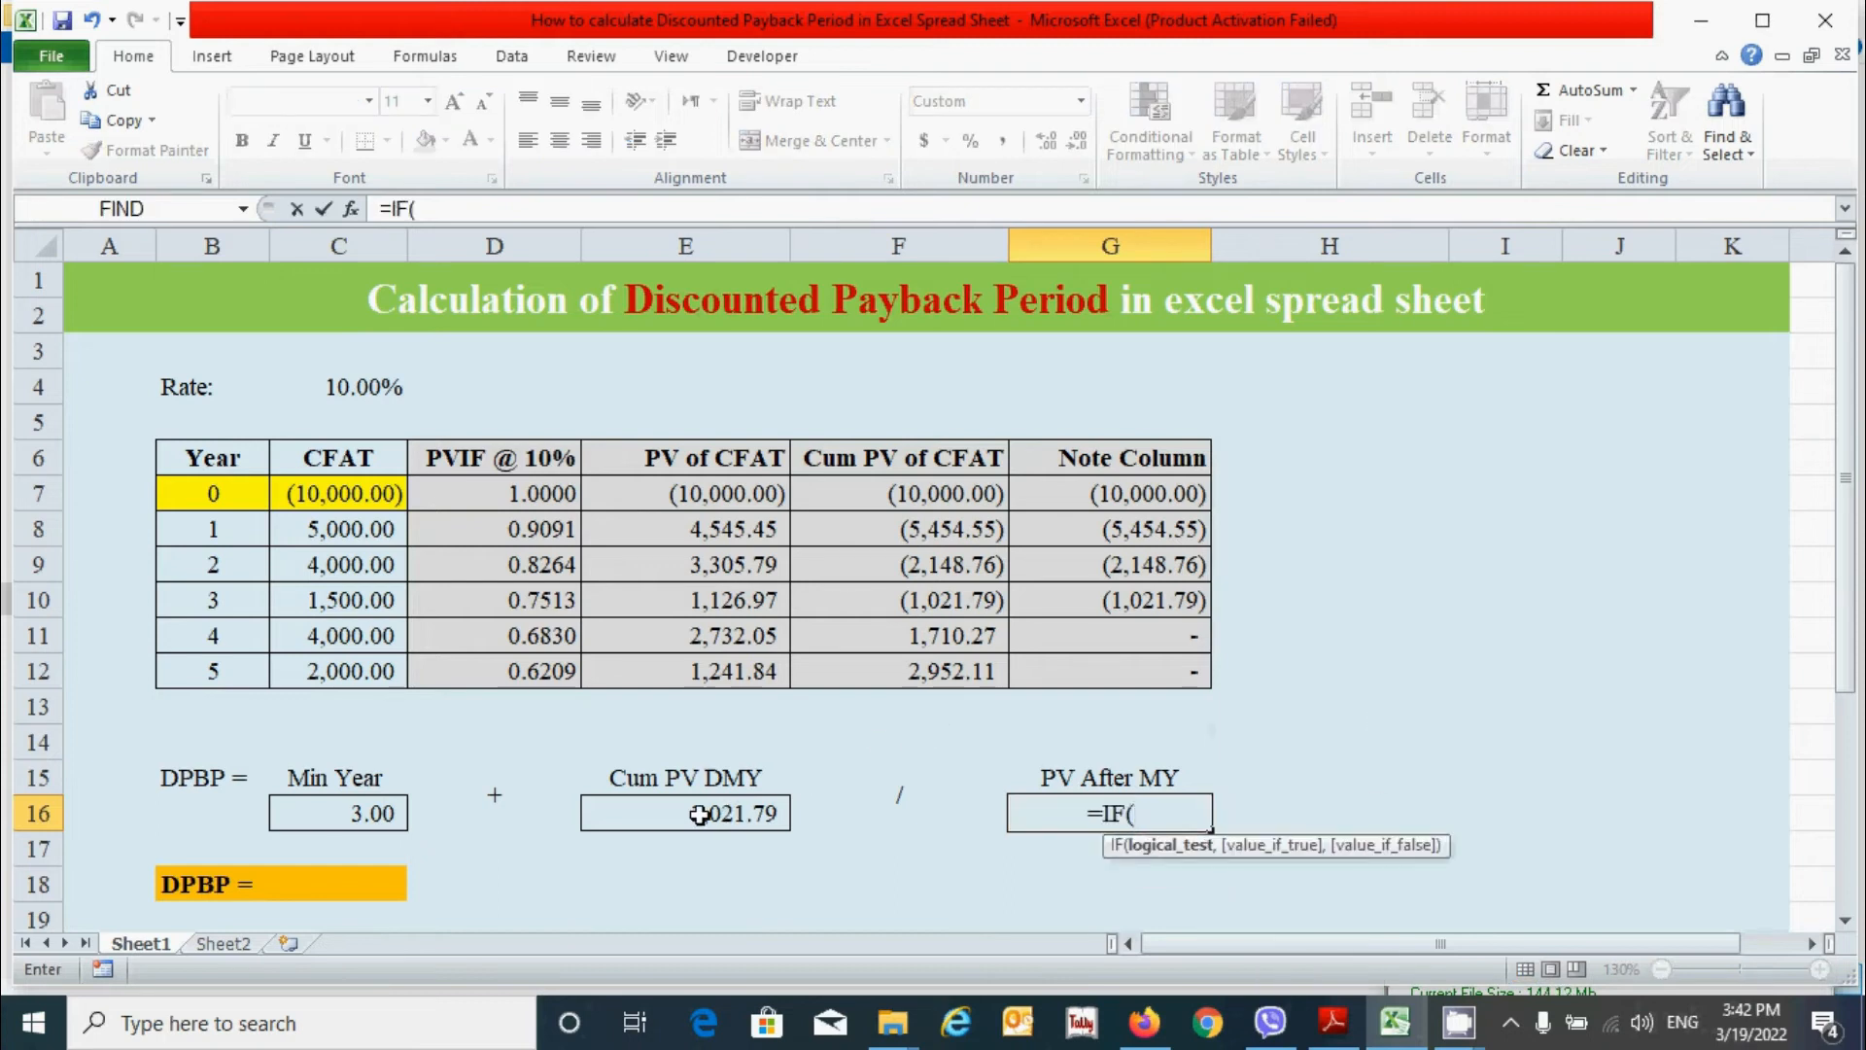
pyautogui.click(699, 815)
pyautogui.write('=')
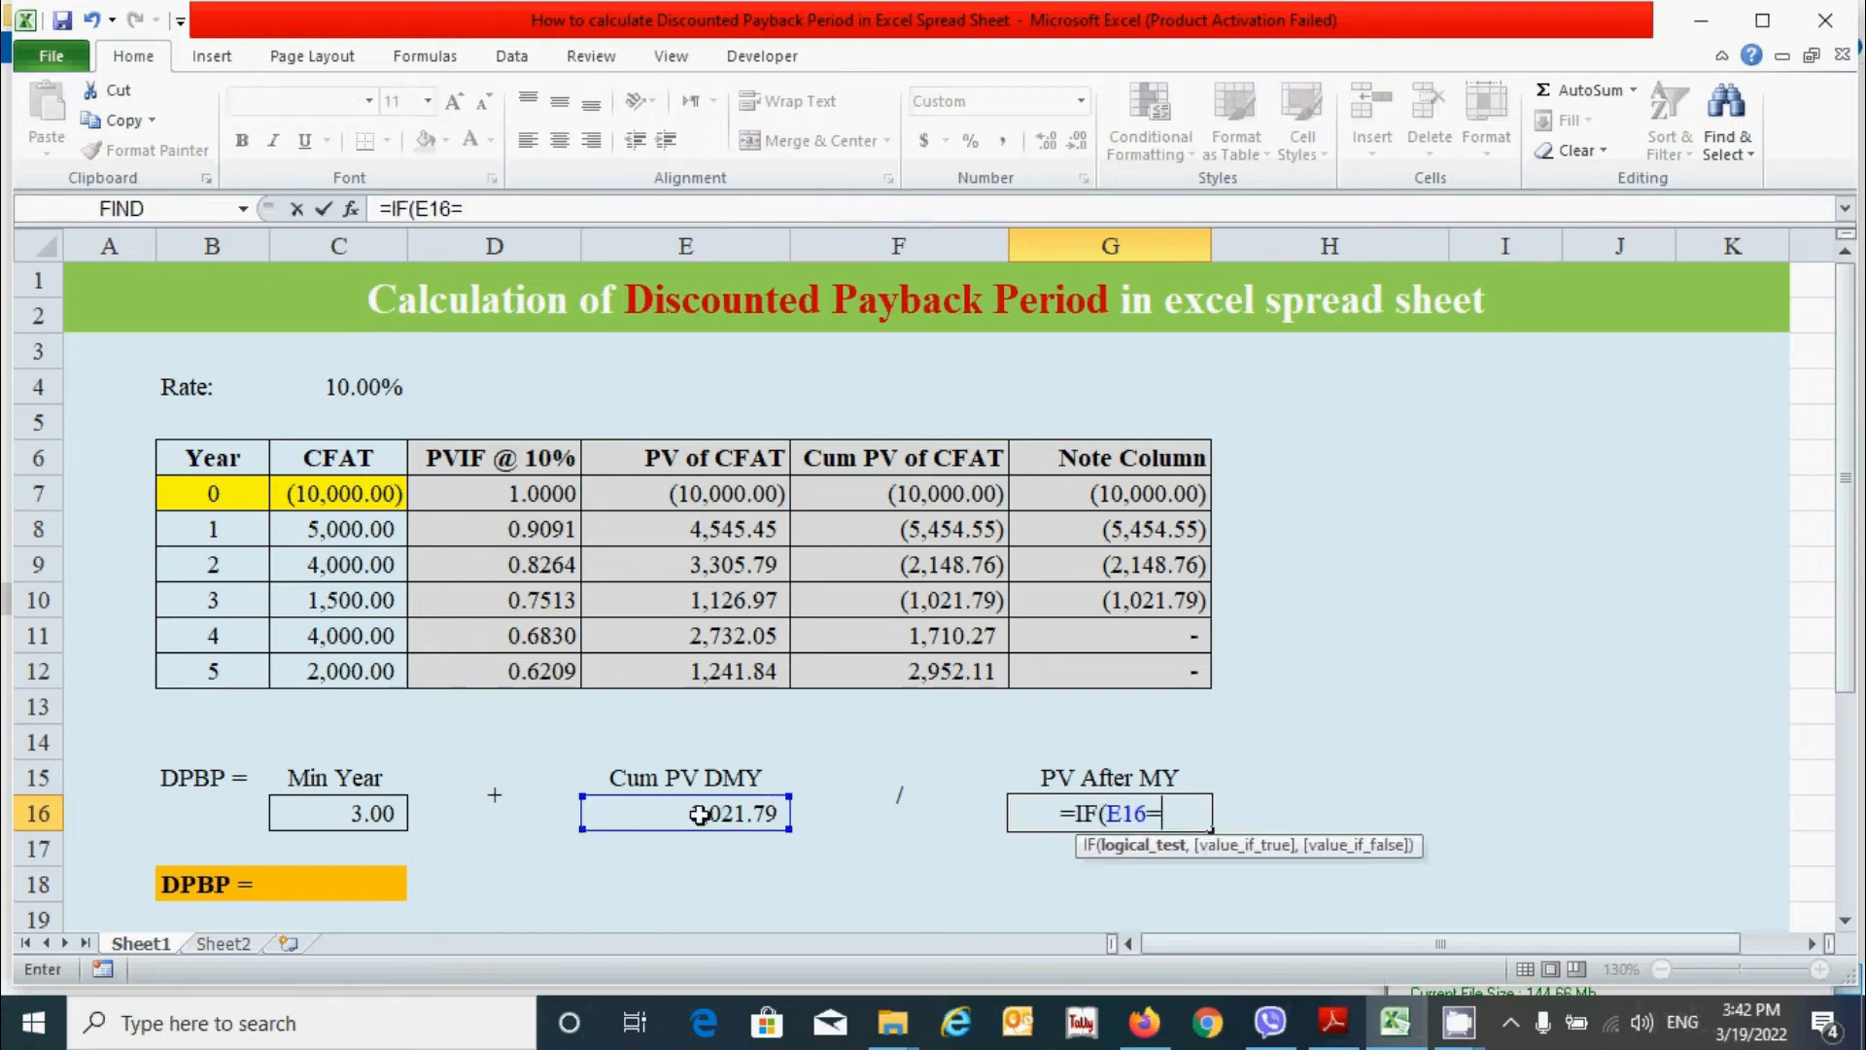
pyautogui.write('ABS')
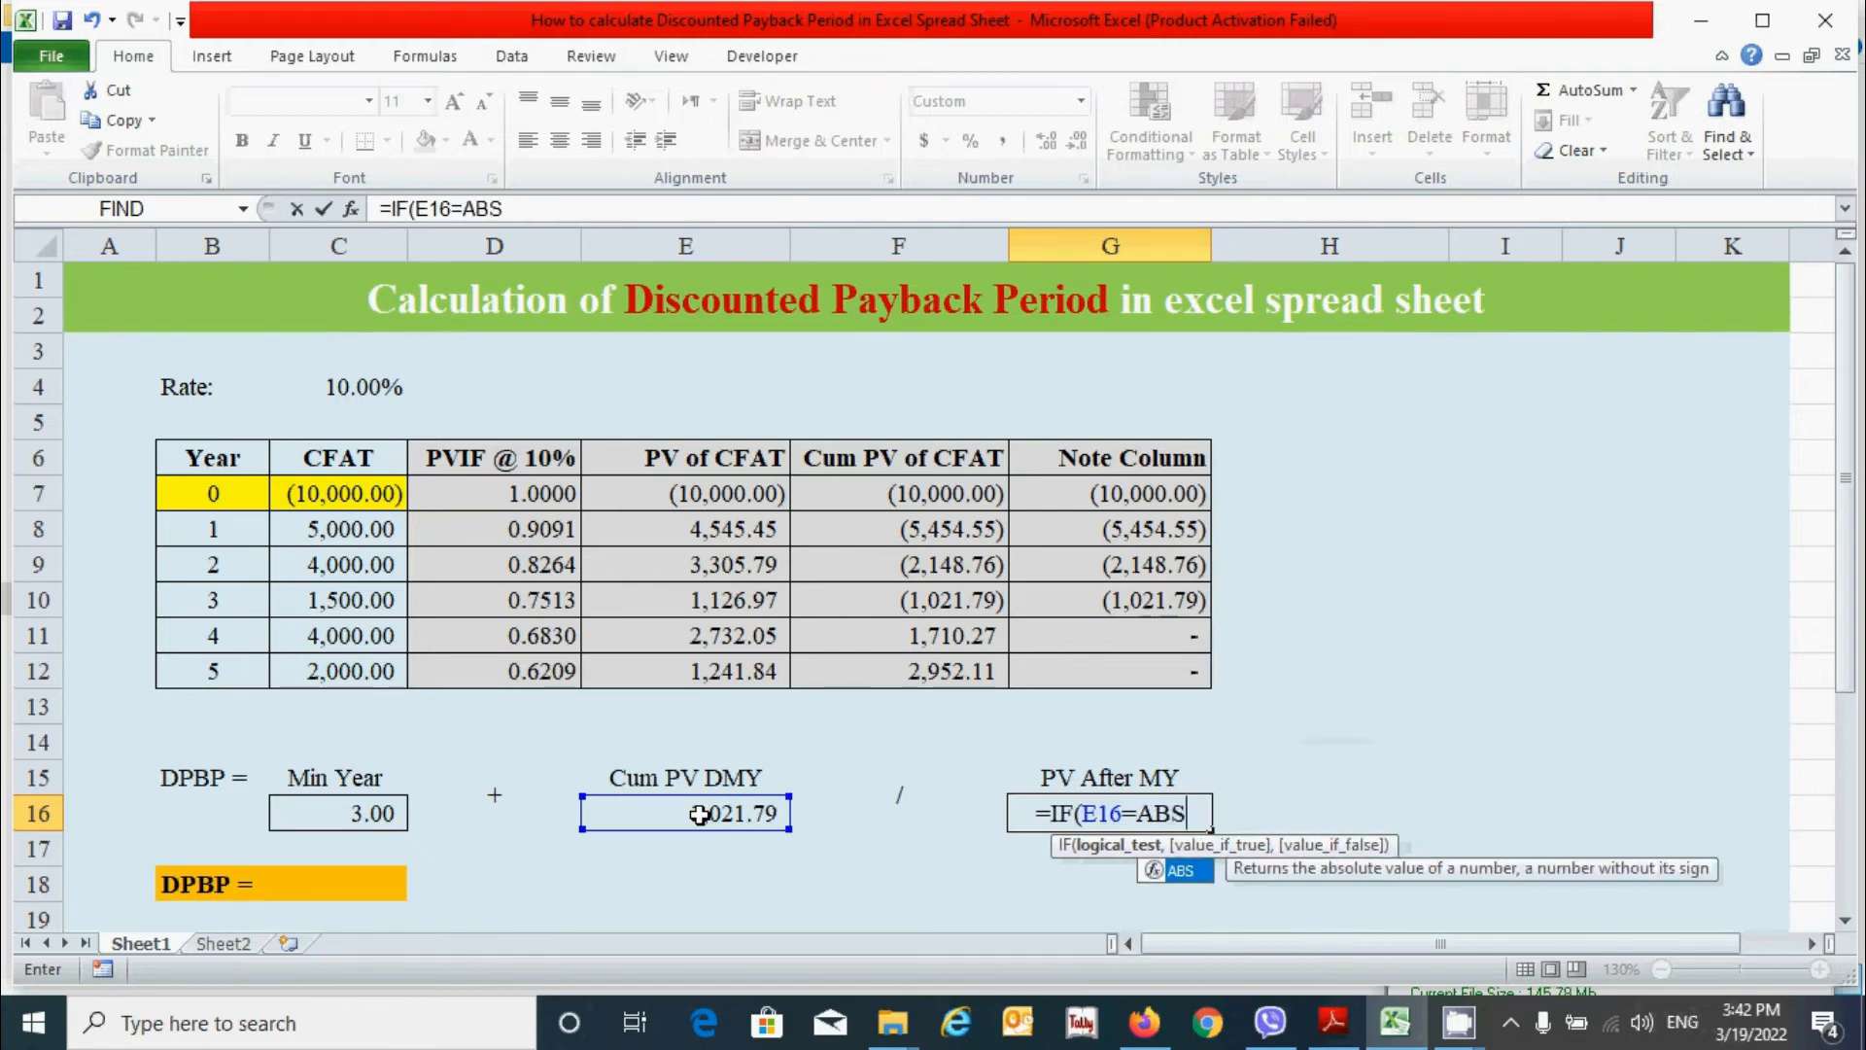
pyautogui.write('(')
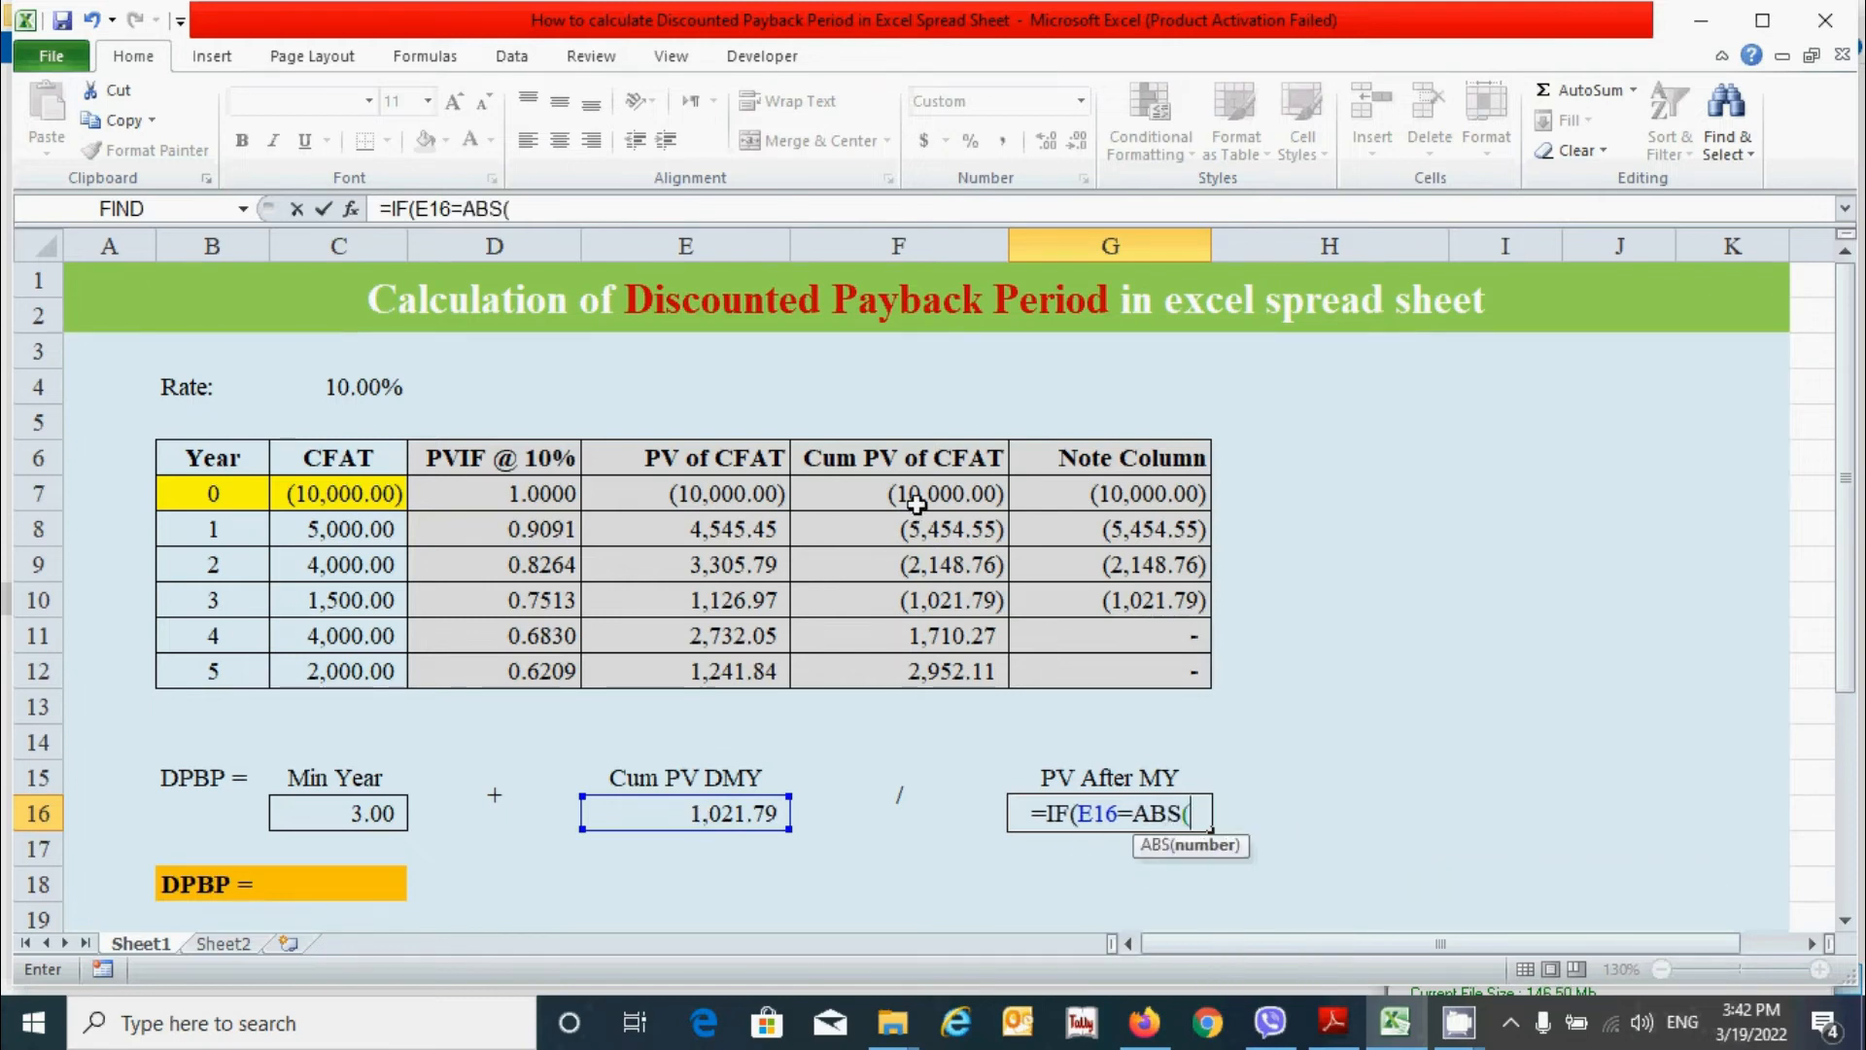
pyautogui.click(921, 496)
pyautogui.write('),')
pyautogui.click(695, 531)
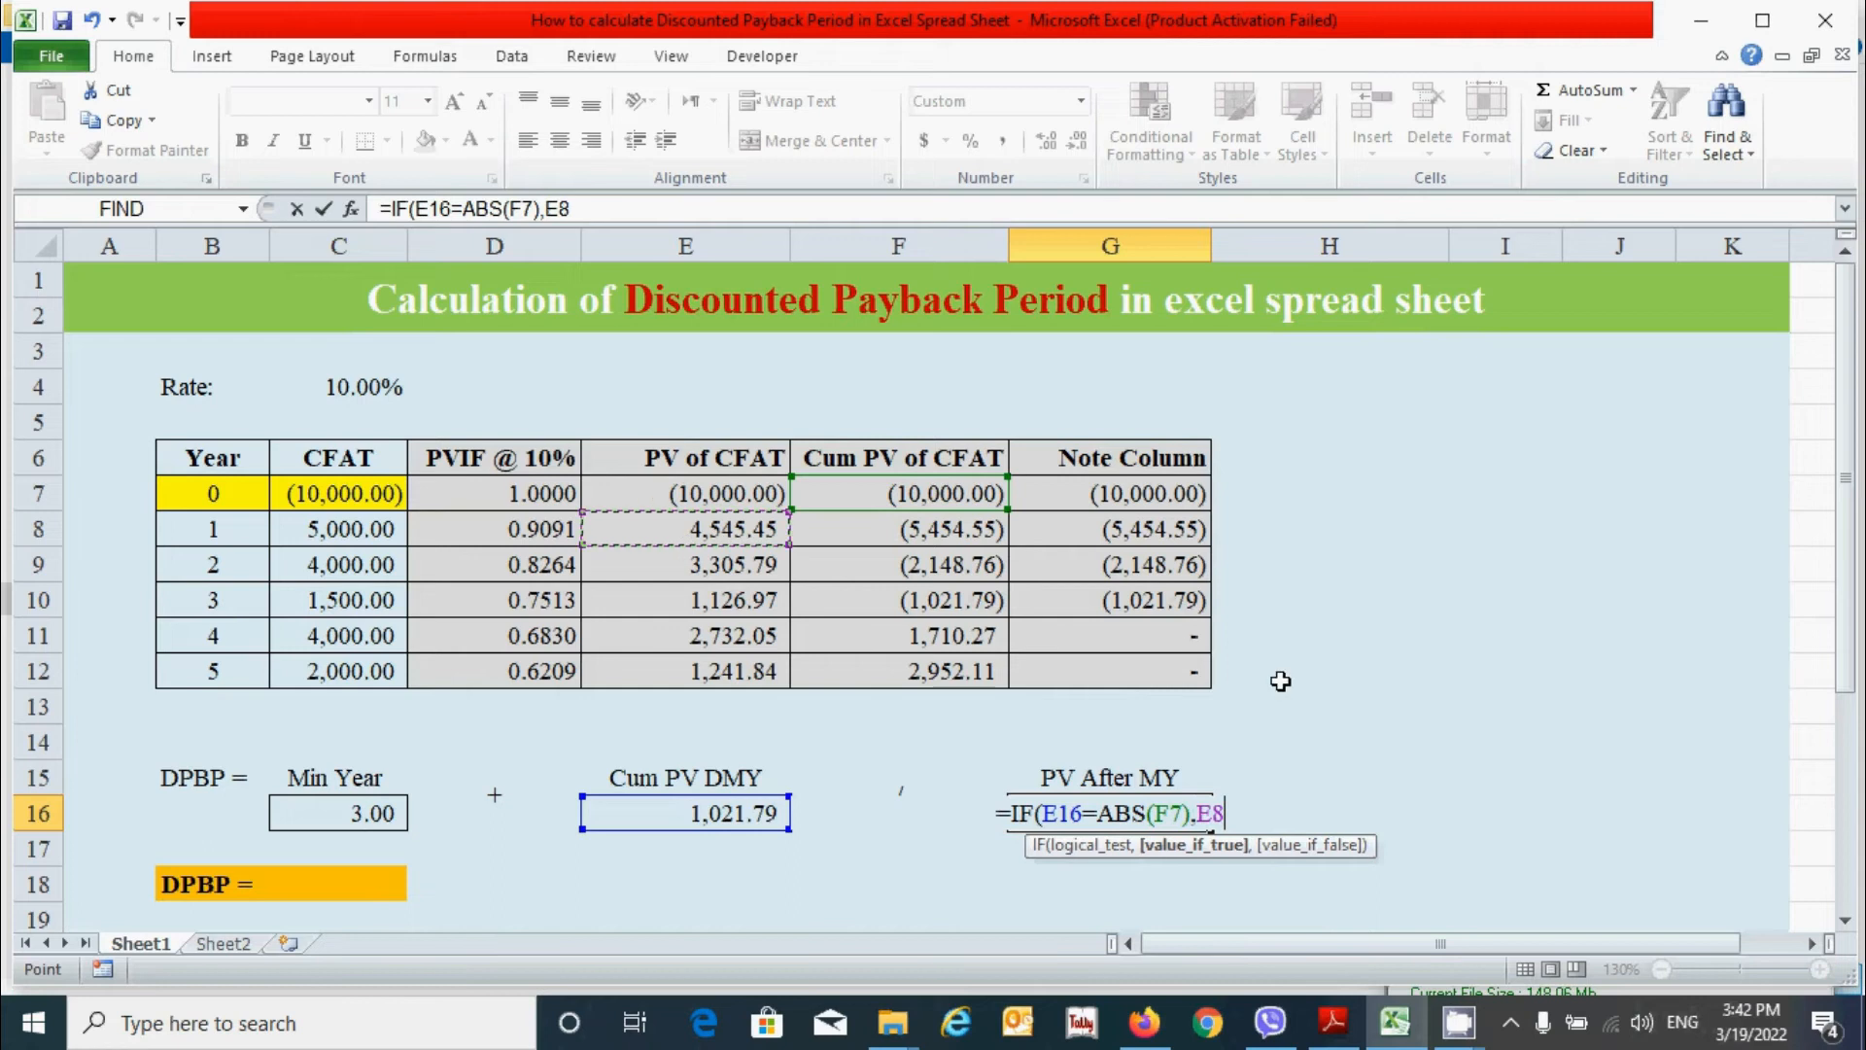
# Step: Extend the G16 formula with a nested IF(E16=ABS(F8),E9, as its value if false
pyautogui.write(',if(')
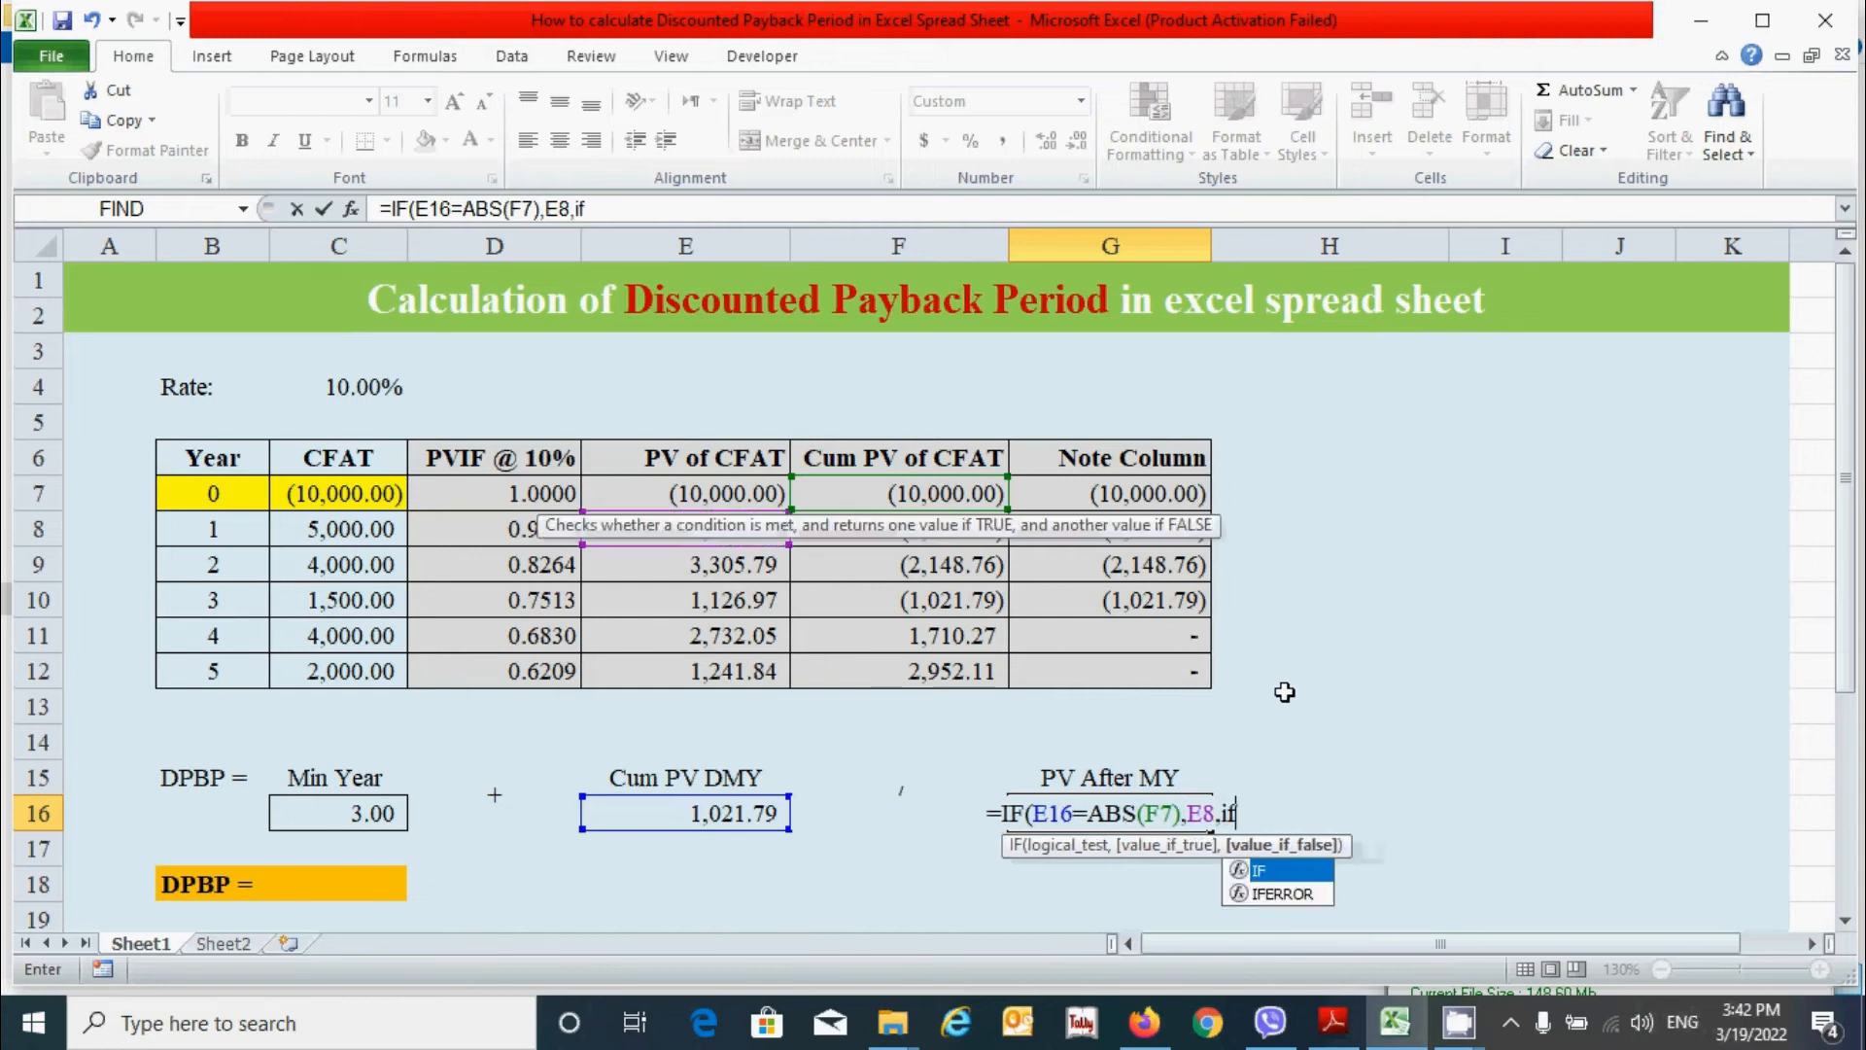
pyautogui.click(734, 812)
pyautogui.write('=a')
pyautogui.press('Tab')
pyautogui.click(869, 534)
pyautogui.write('),')
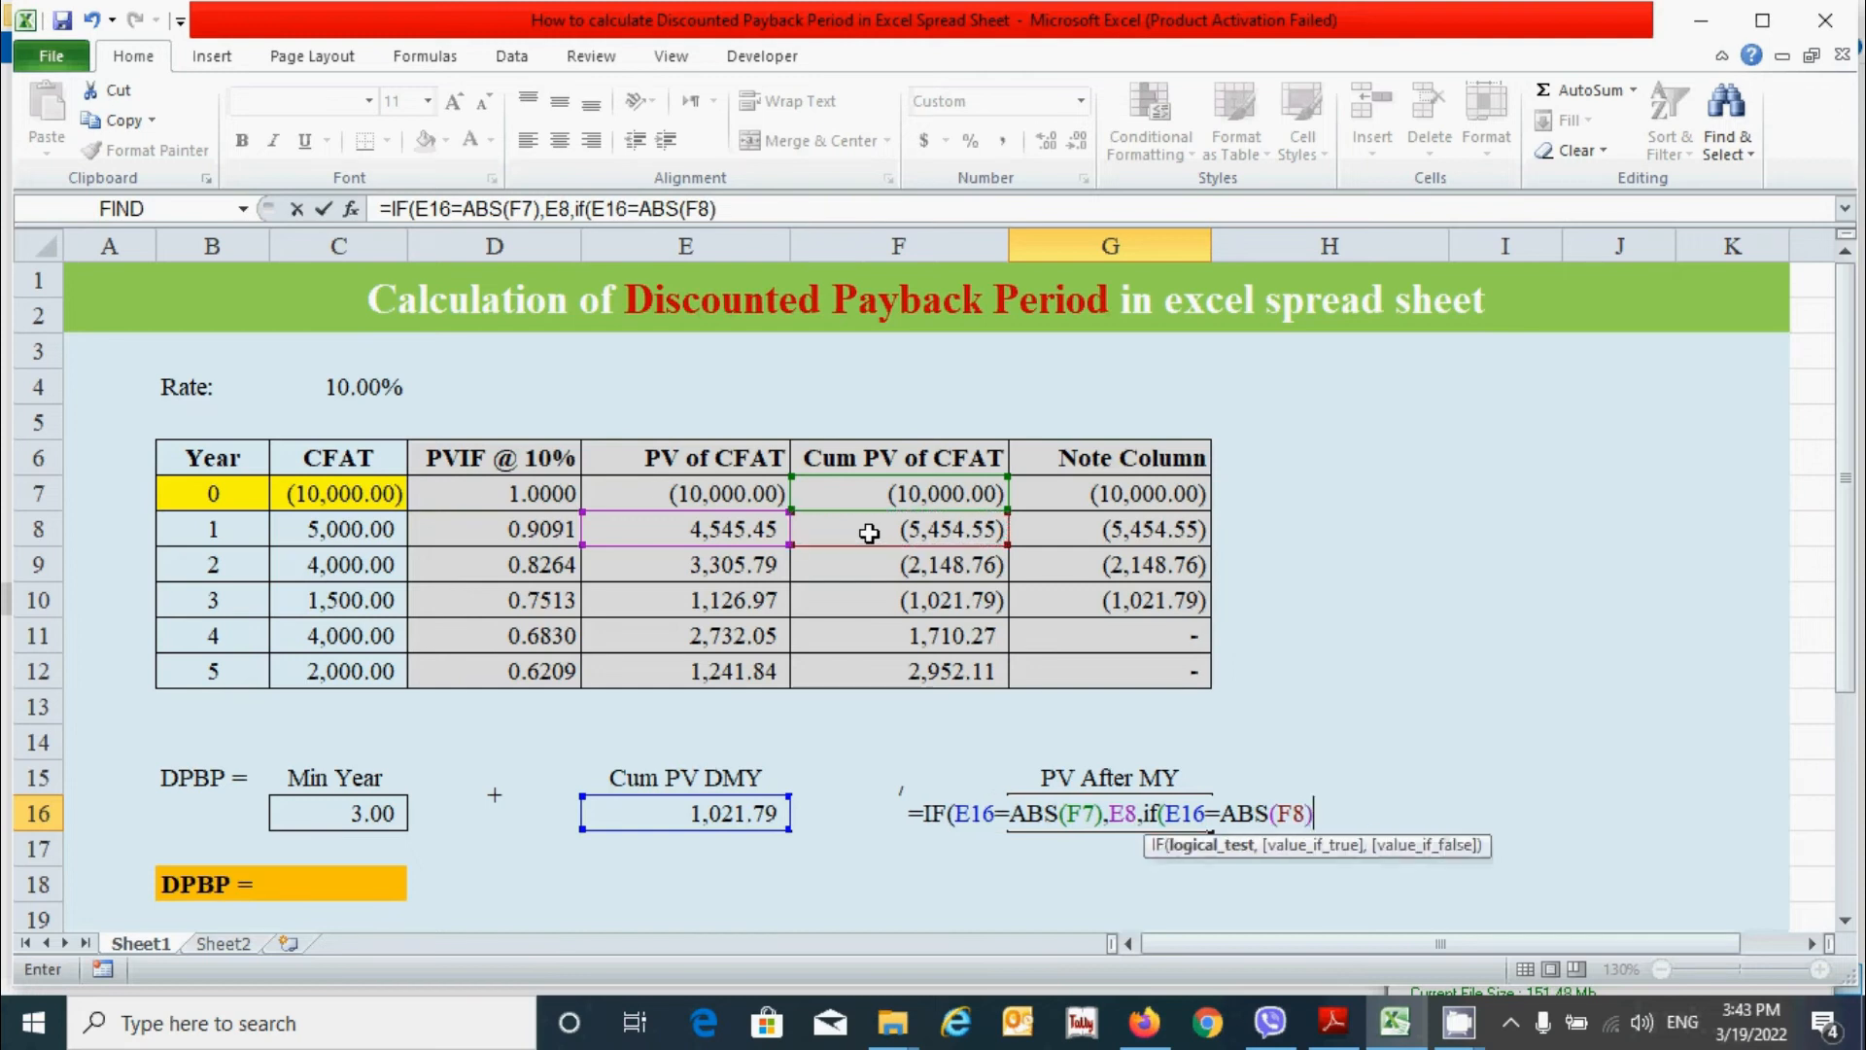
pyautogui.click(700, 566)
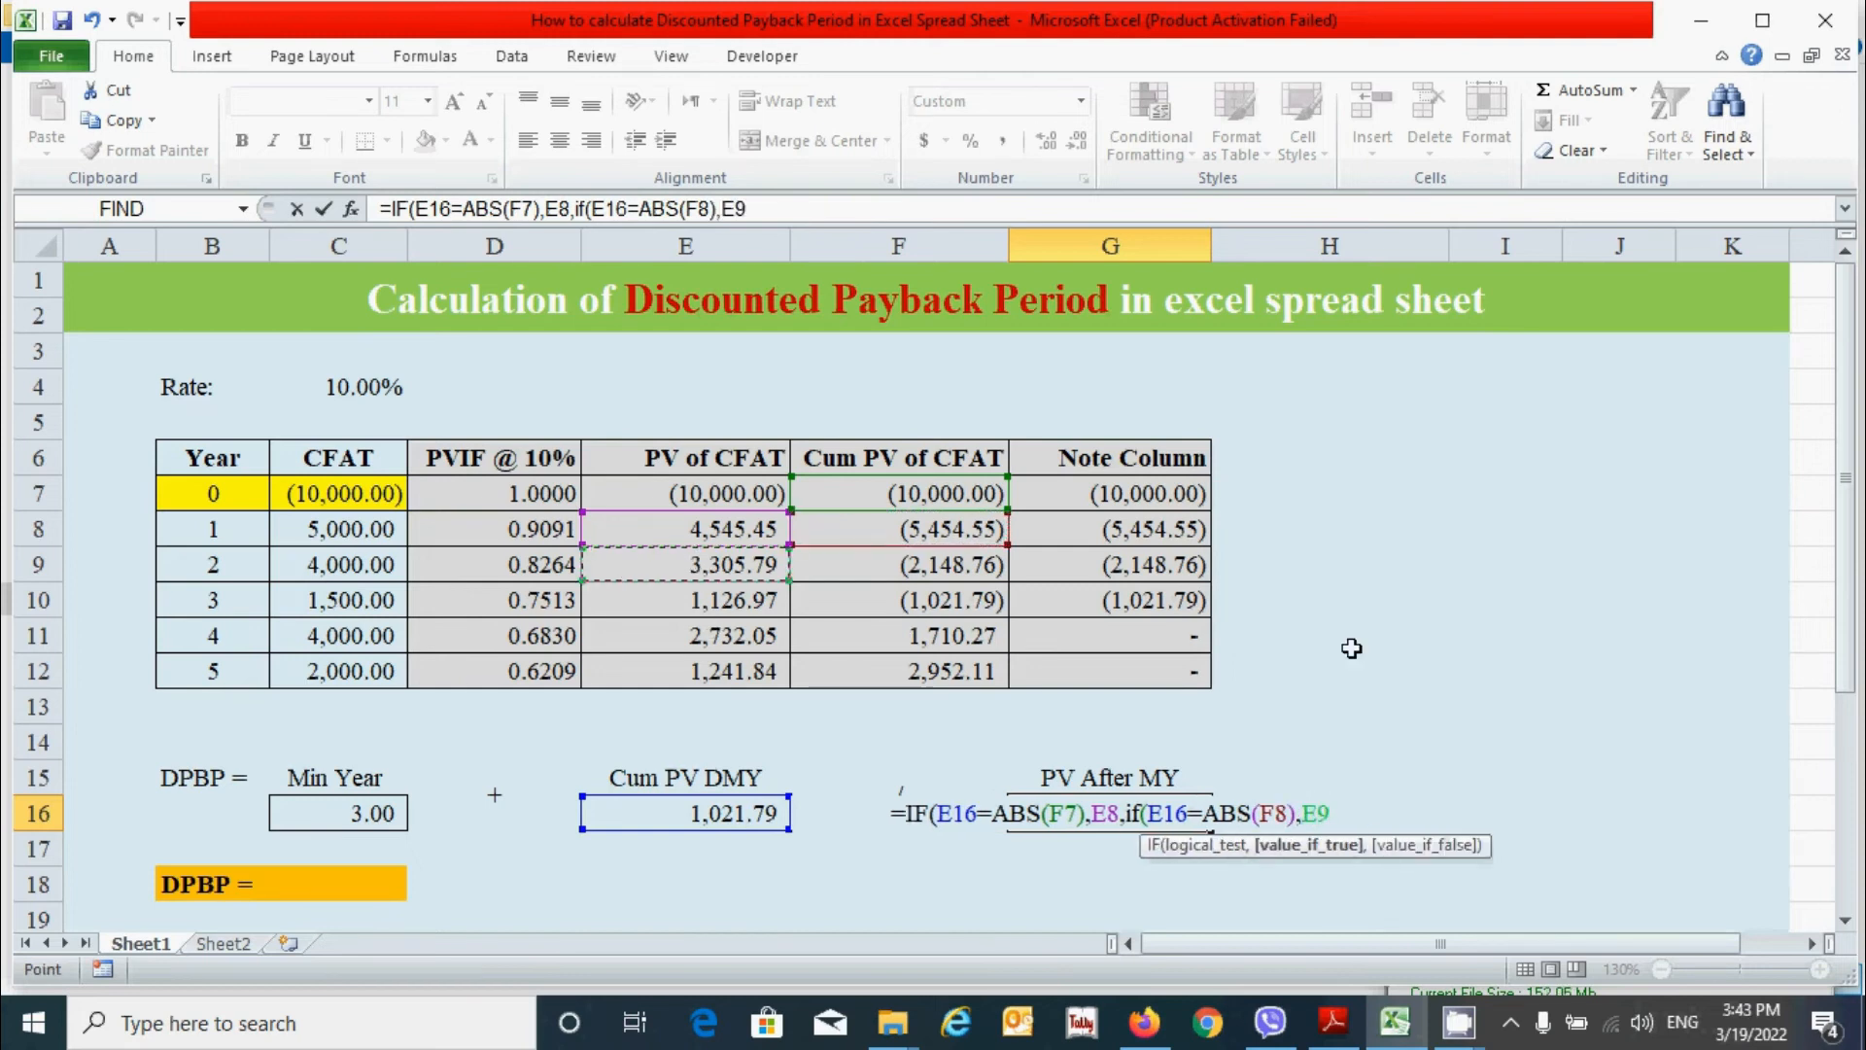
pyautogui.write(',')
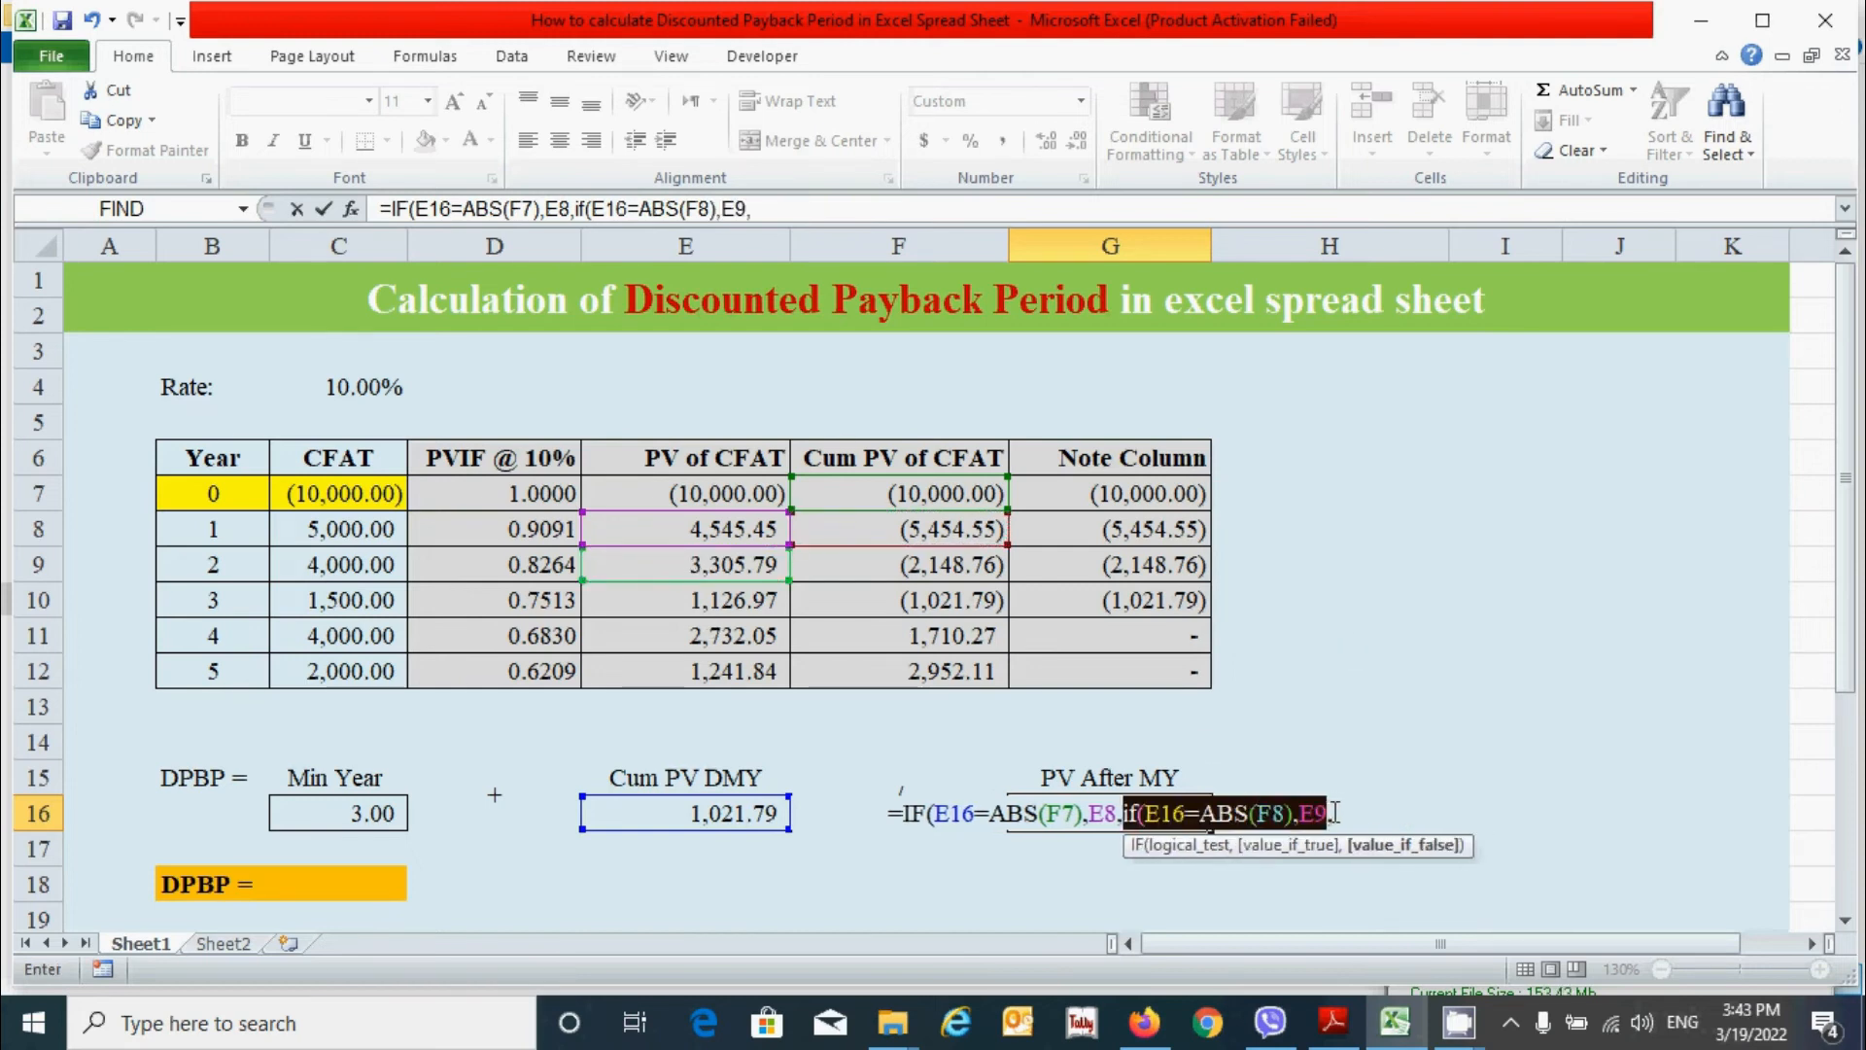
# Step: Complete the G16 formula with nested IFs matching E16 to ABS of F9, F10 and F11, returning E10, E11 and E12, otherwise "Not Available"
pyautogui.write('if(E16=ABS(F9),E10,')
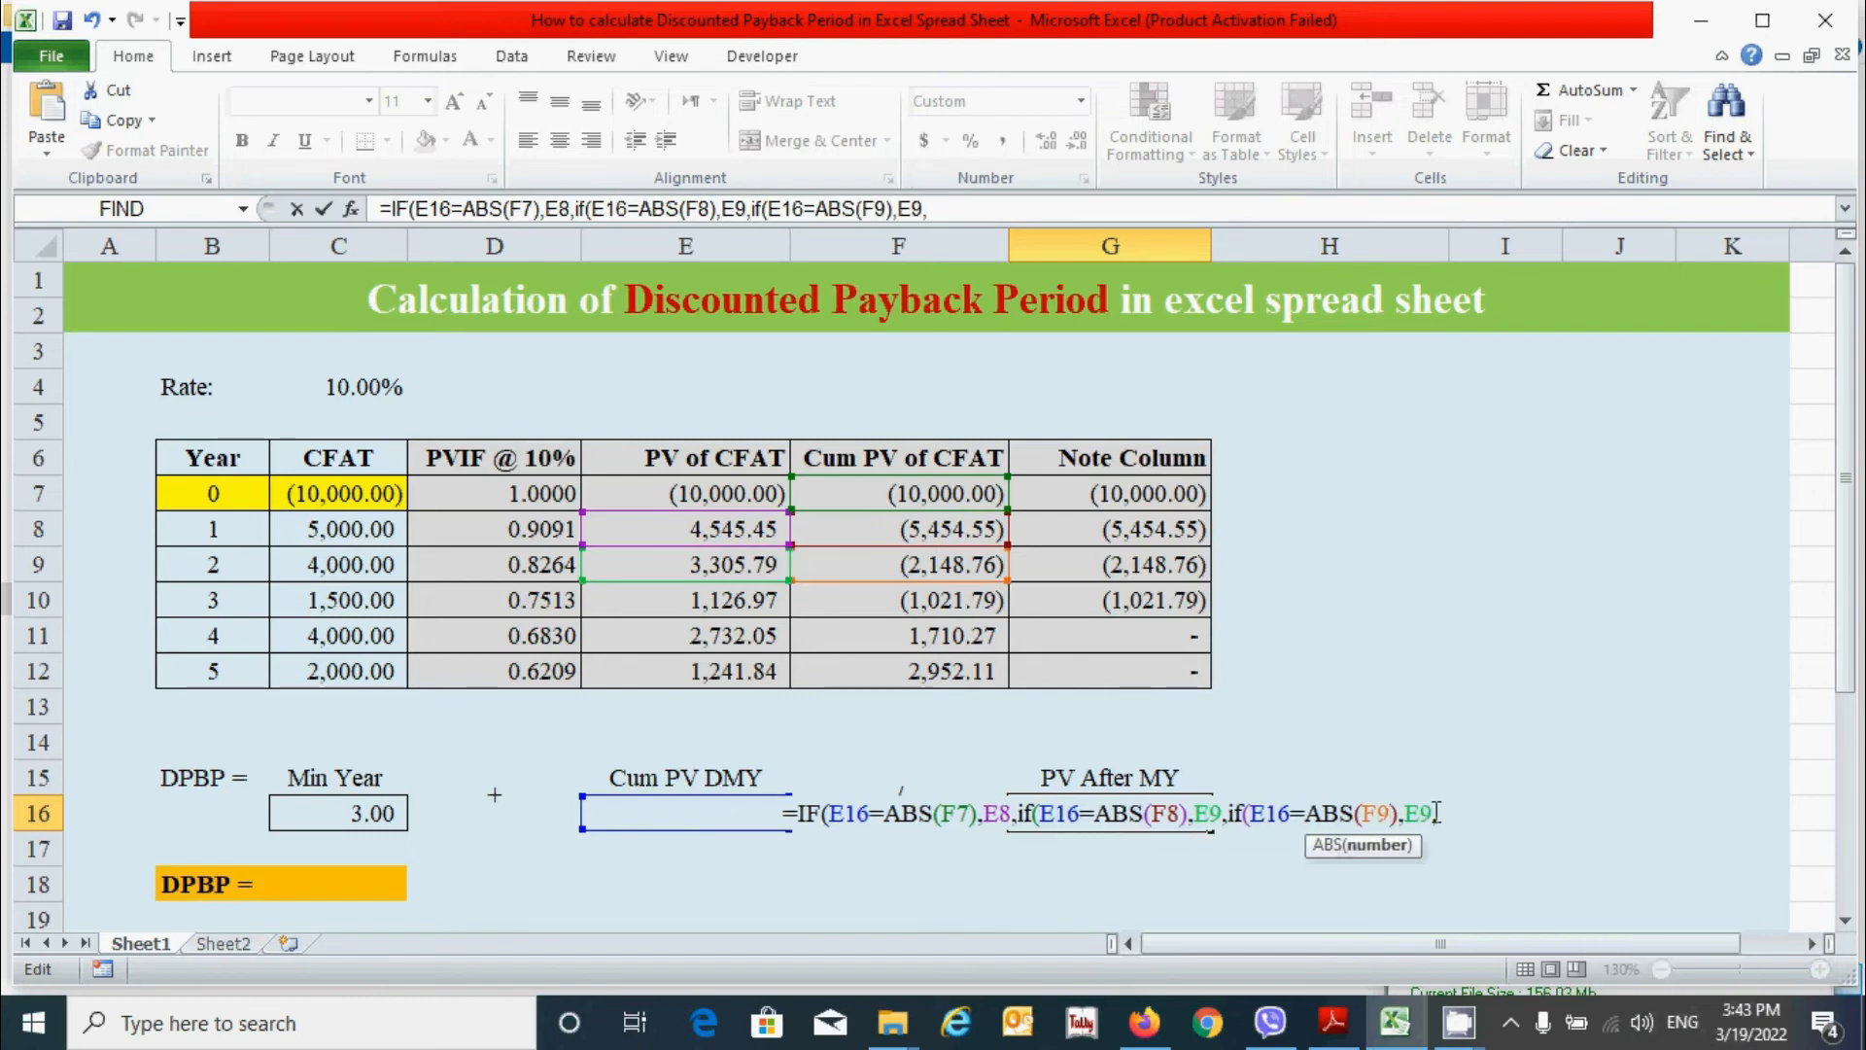
pyautogui.write('if(E16=ABS(F10),E11,')
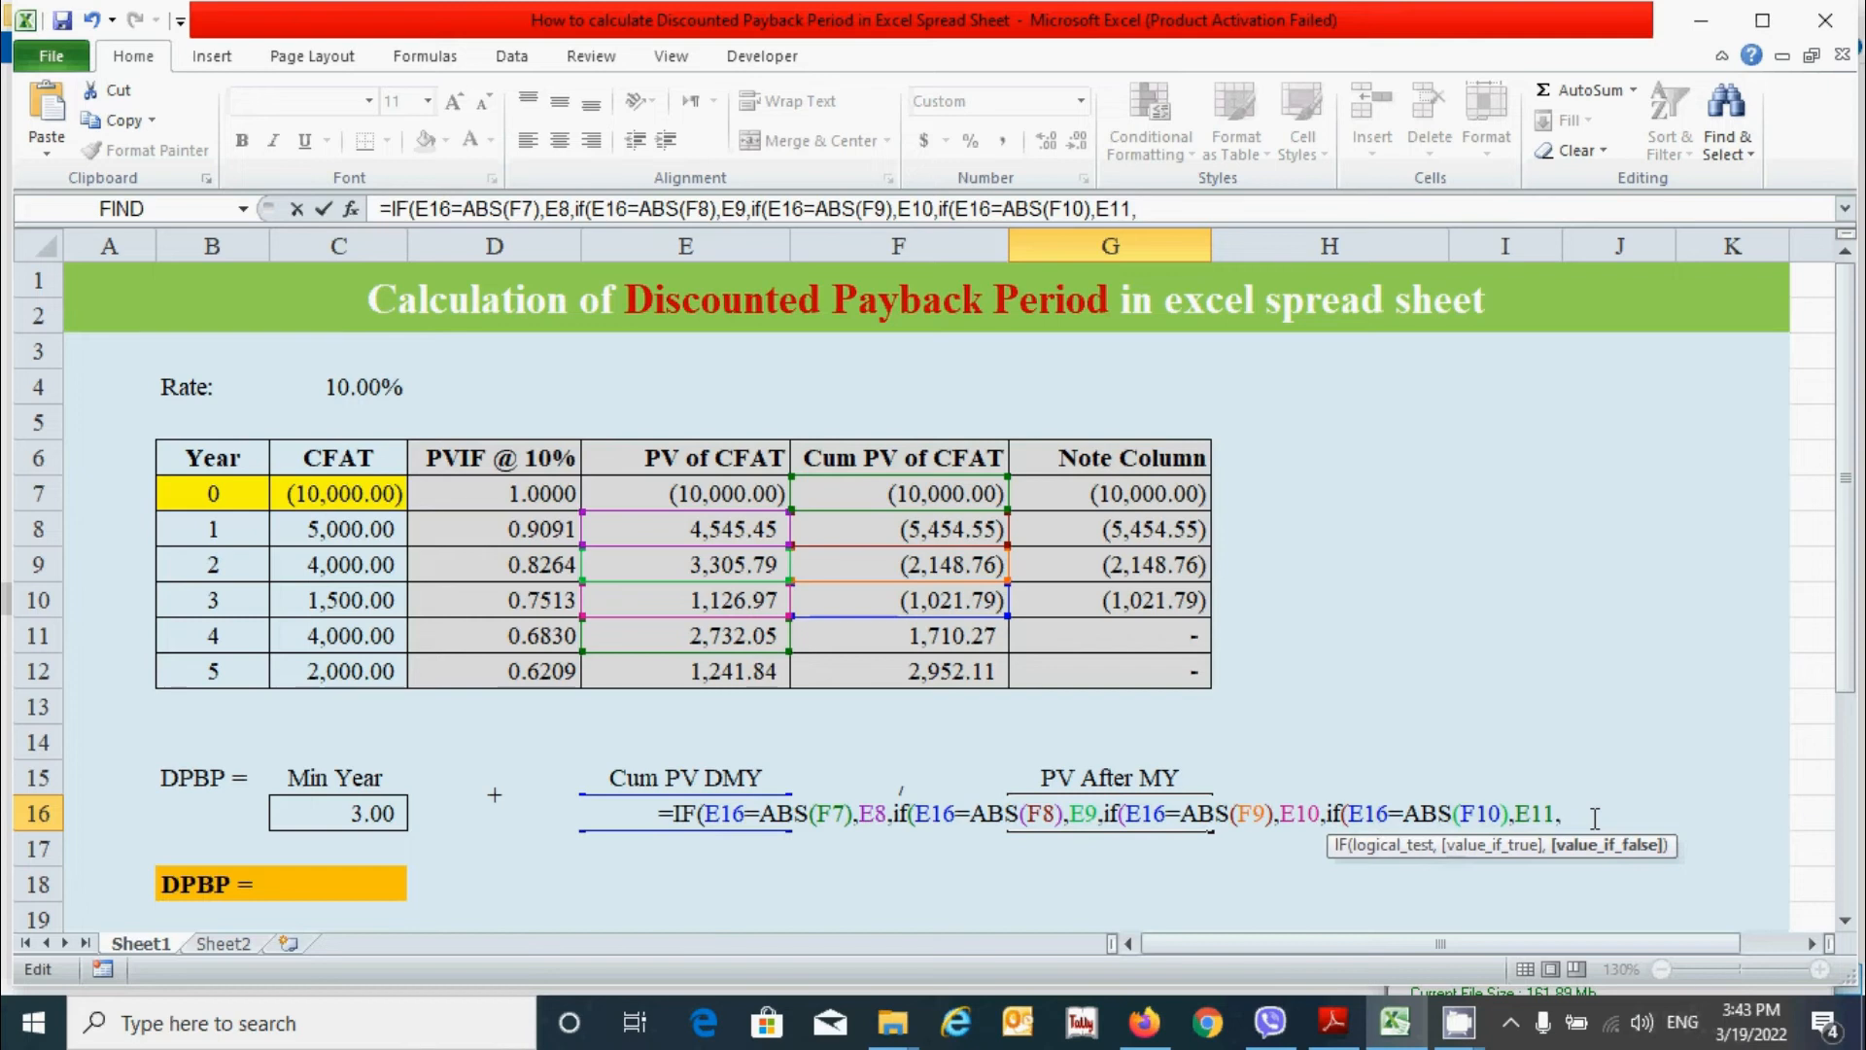
pyautogui.write('if(E16=ABS(F11),E9,')
pyautogui.press('BackSpace')
pyautogui.press('BackSpace')
pyautogui.press('BackSpace')
pyautogui.write('E12,"Not Available')
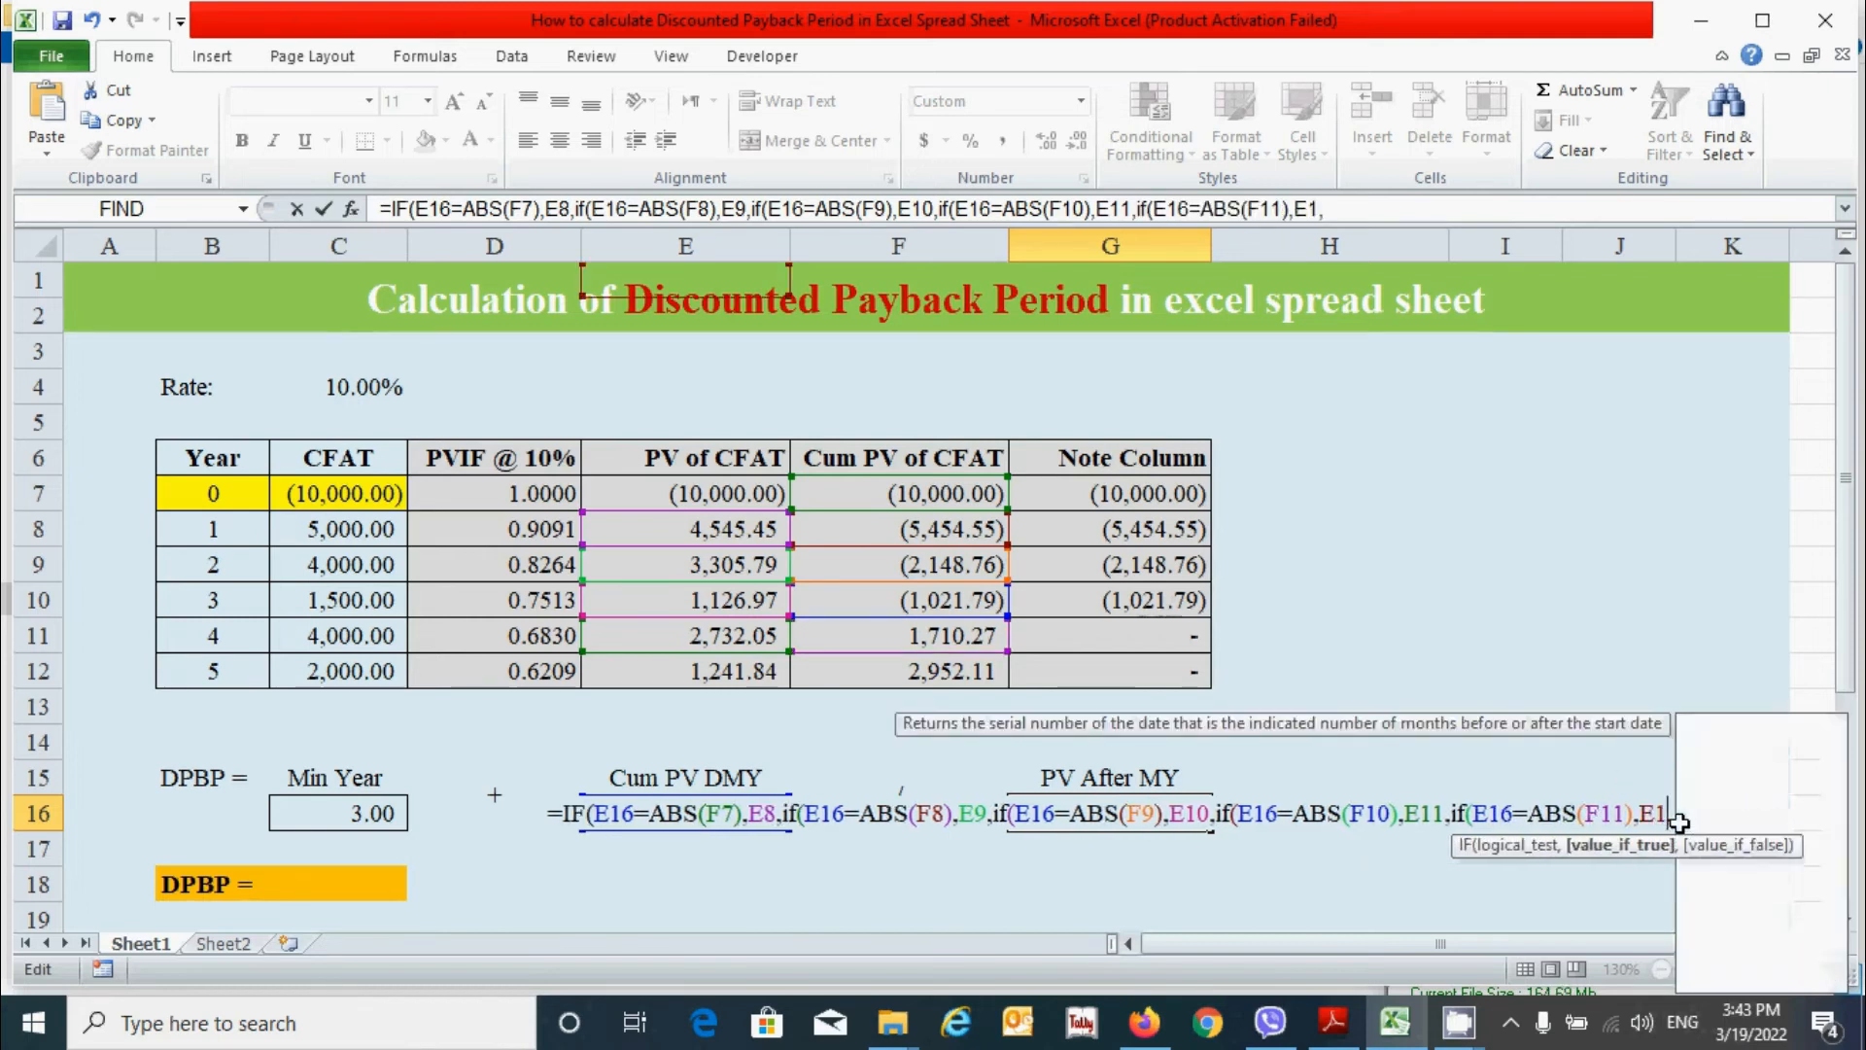
pyautogui.write('")))))')
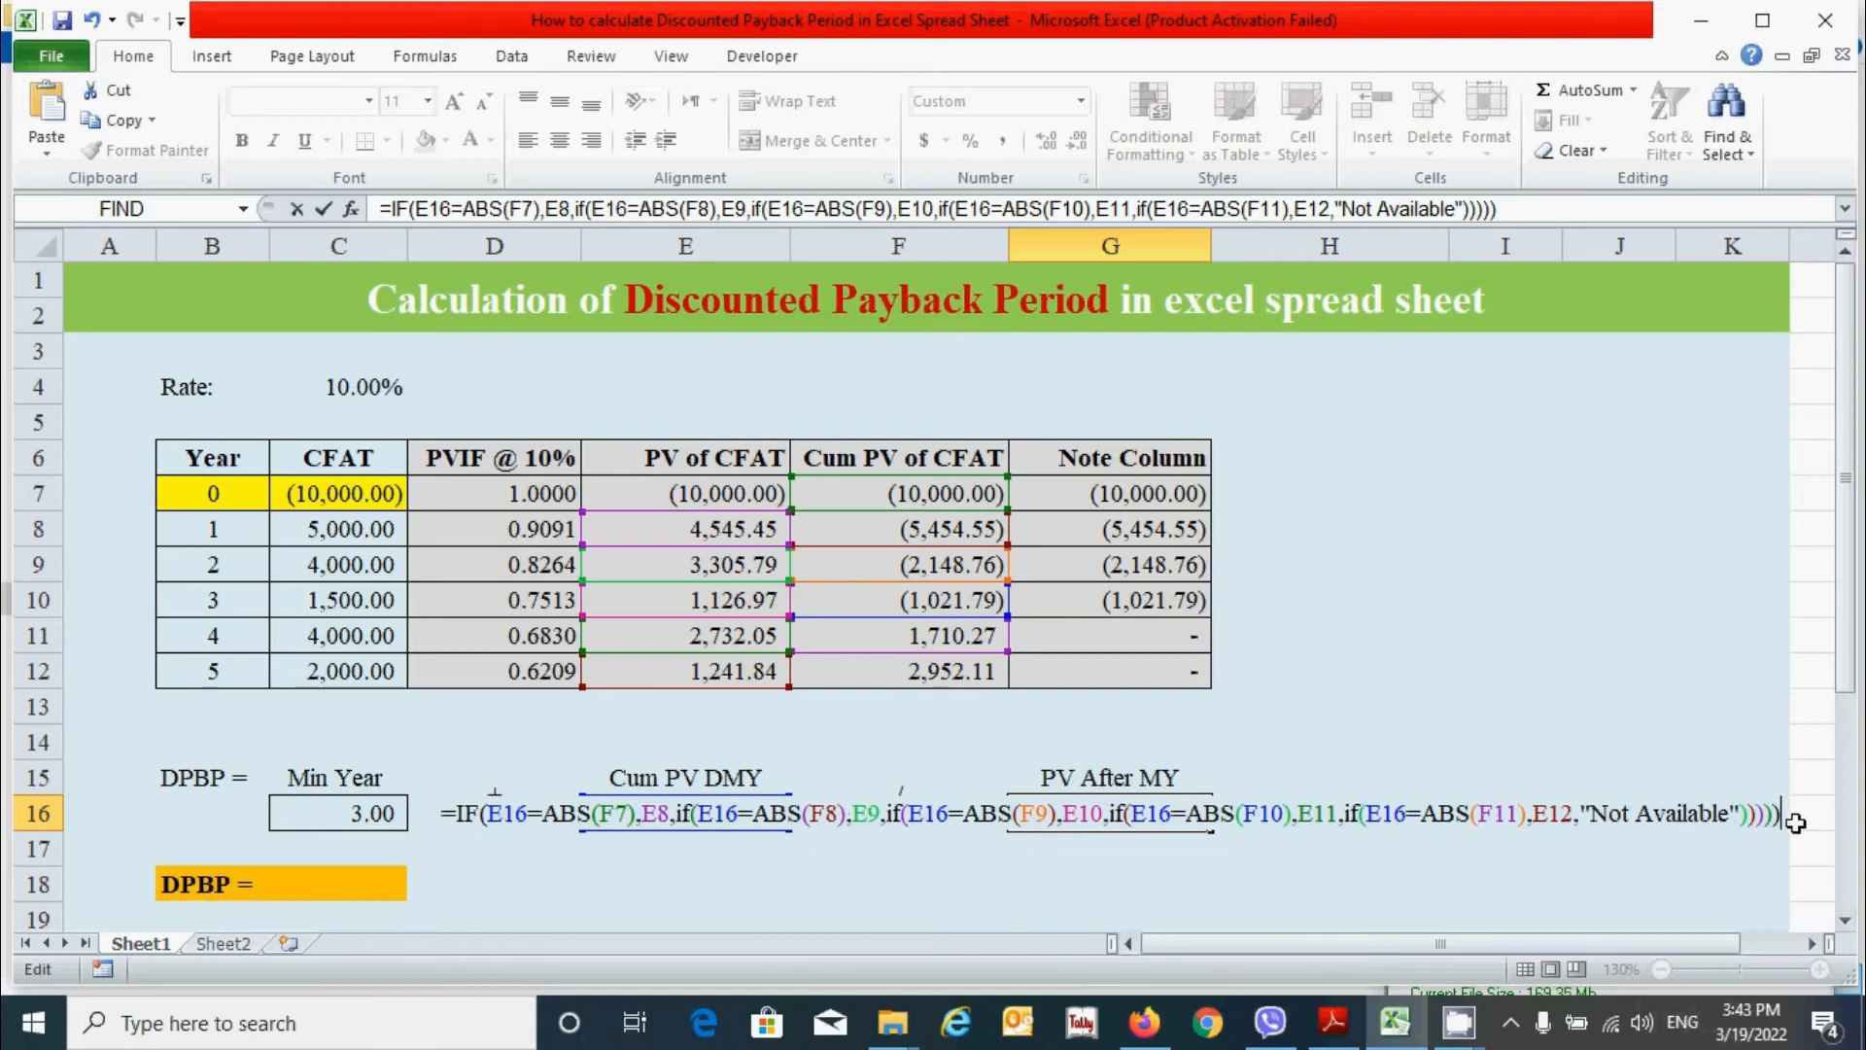
pyautogui.press('Return')
# Step: Check the PV After MY result in G16 against the year 4 PV in E11 and the cumulative PVs in E16 and F10
pyautogui.click(1227, 877)
pyautogui.click(1145, 809)
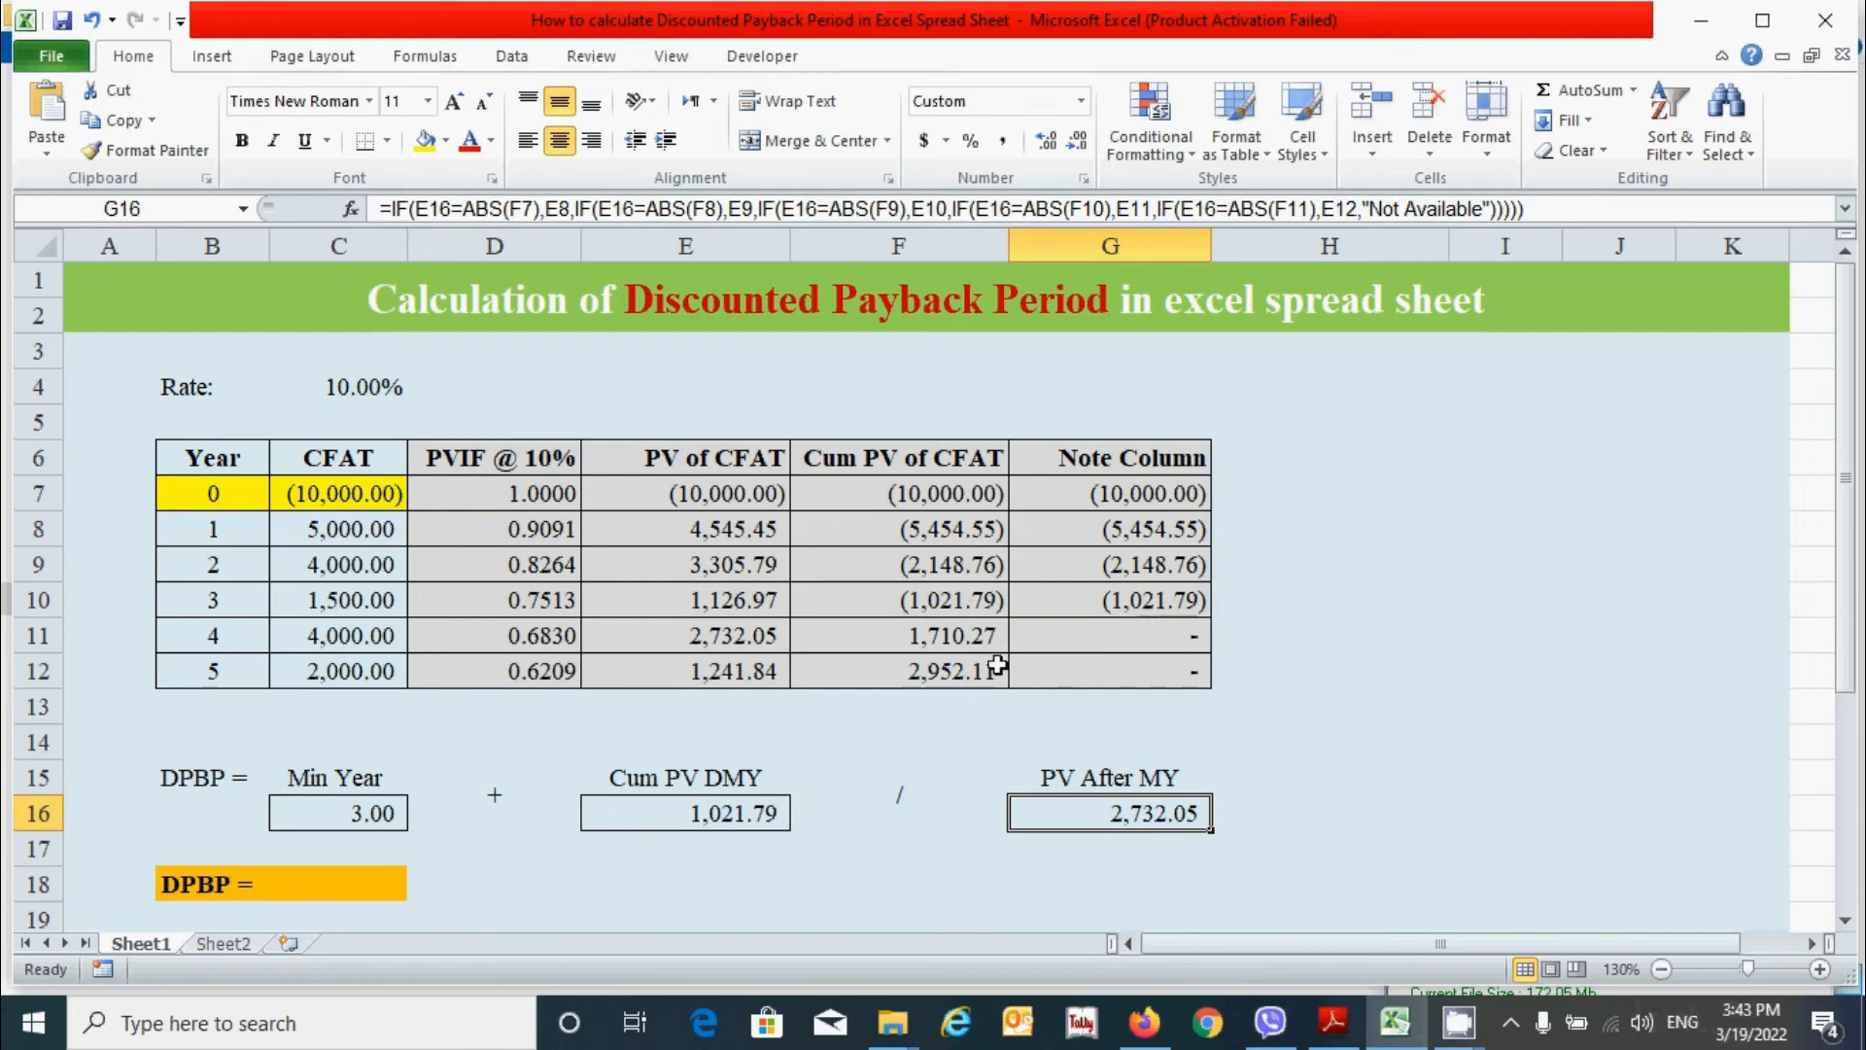
pyautogui.click(746, 640)
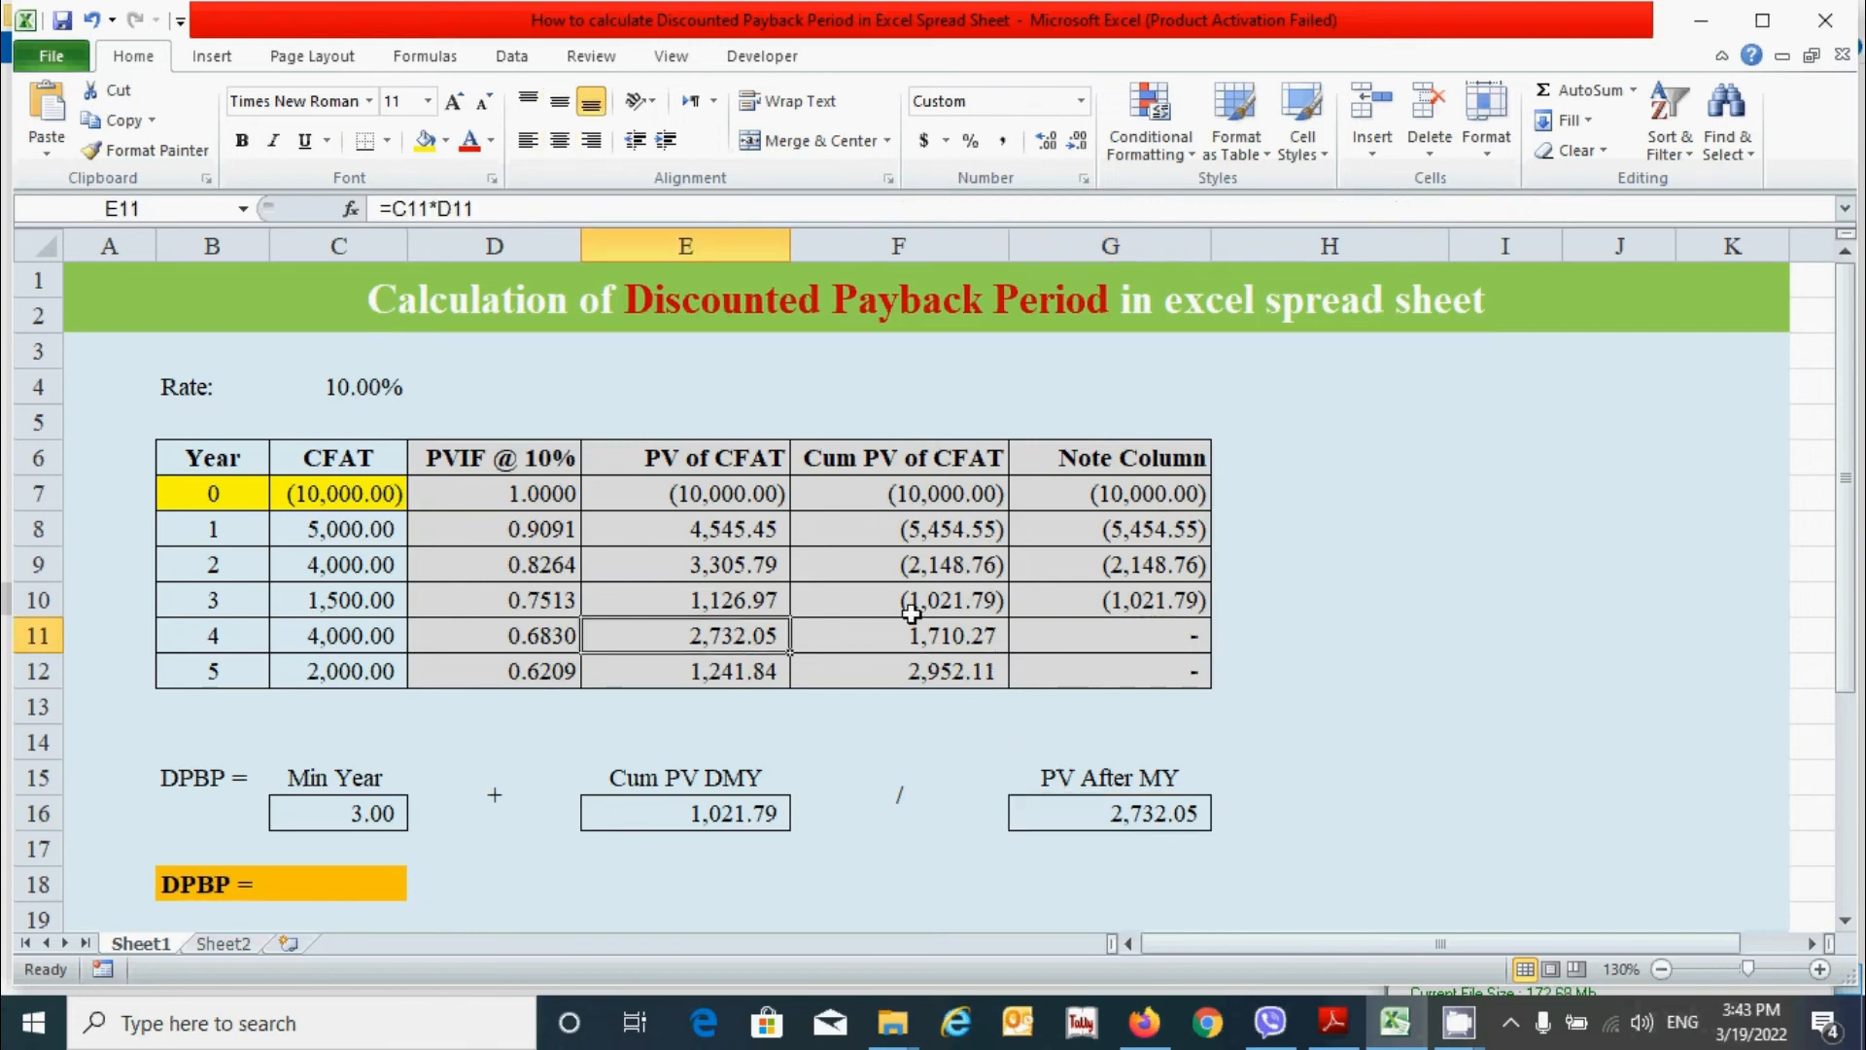
pyautogui.click(752, 816)
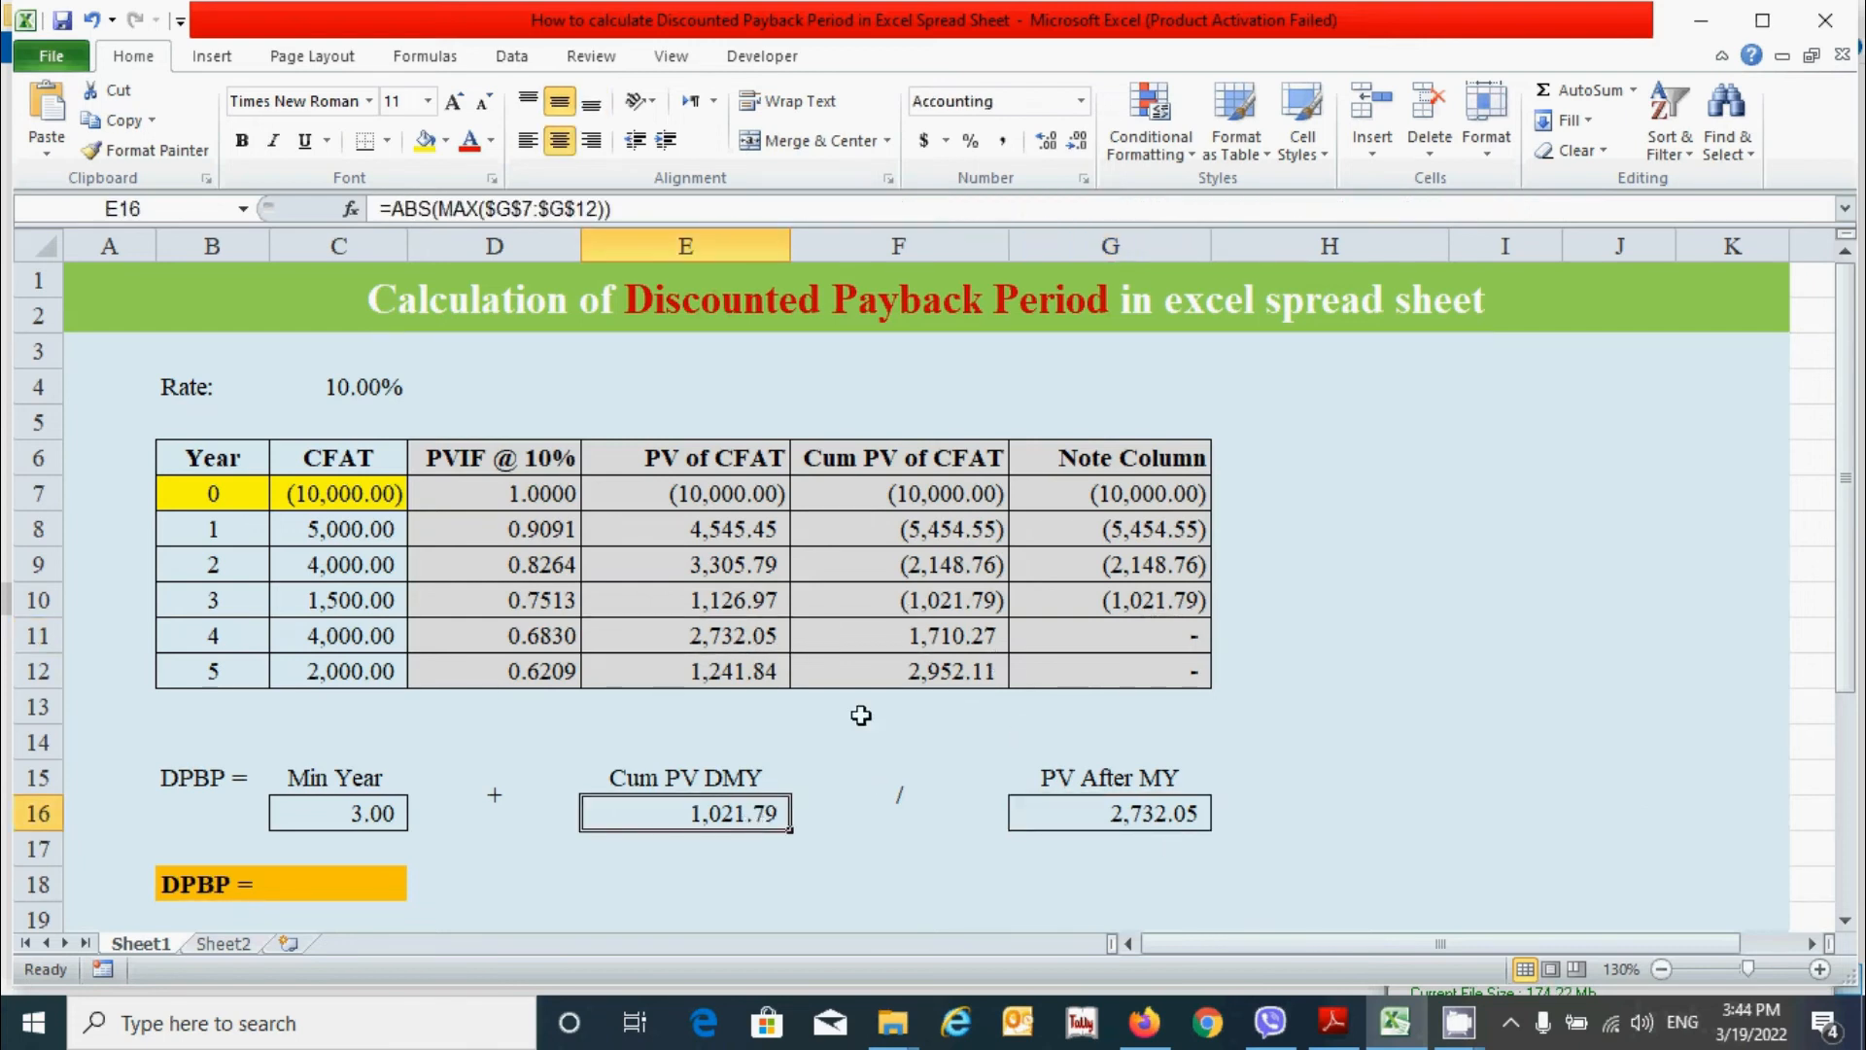
pyautogui.click(924, 603)
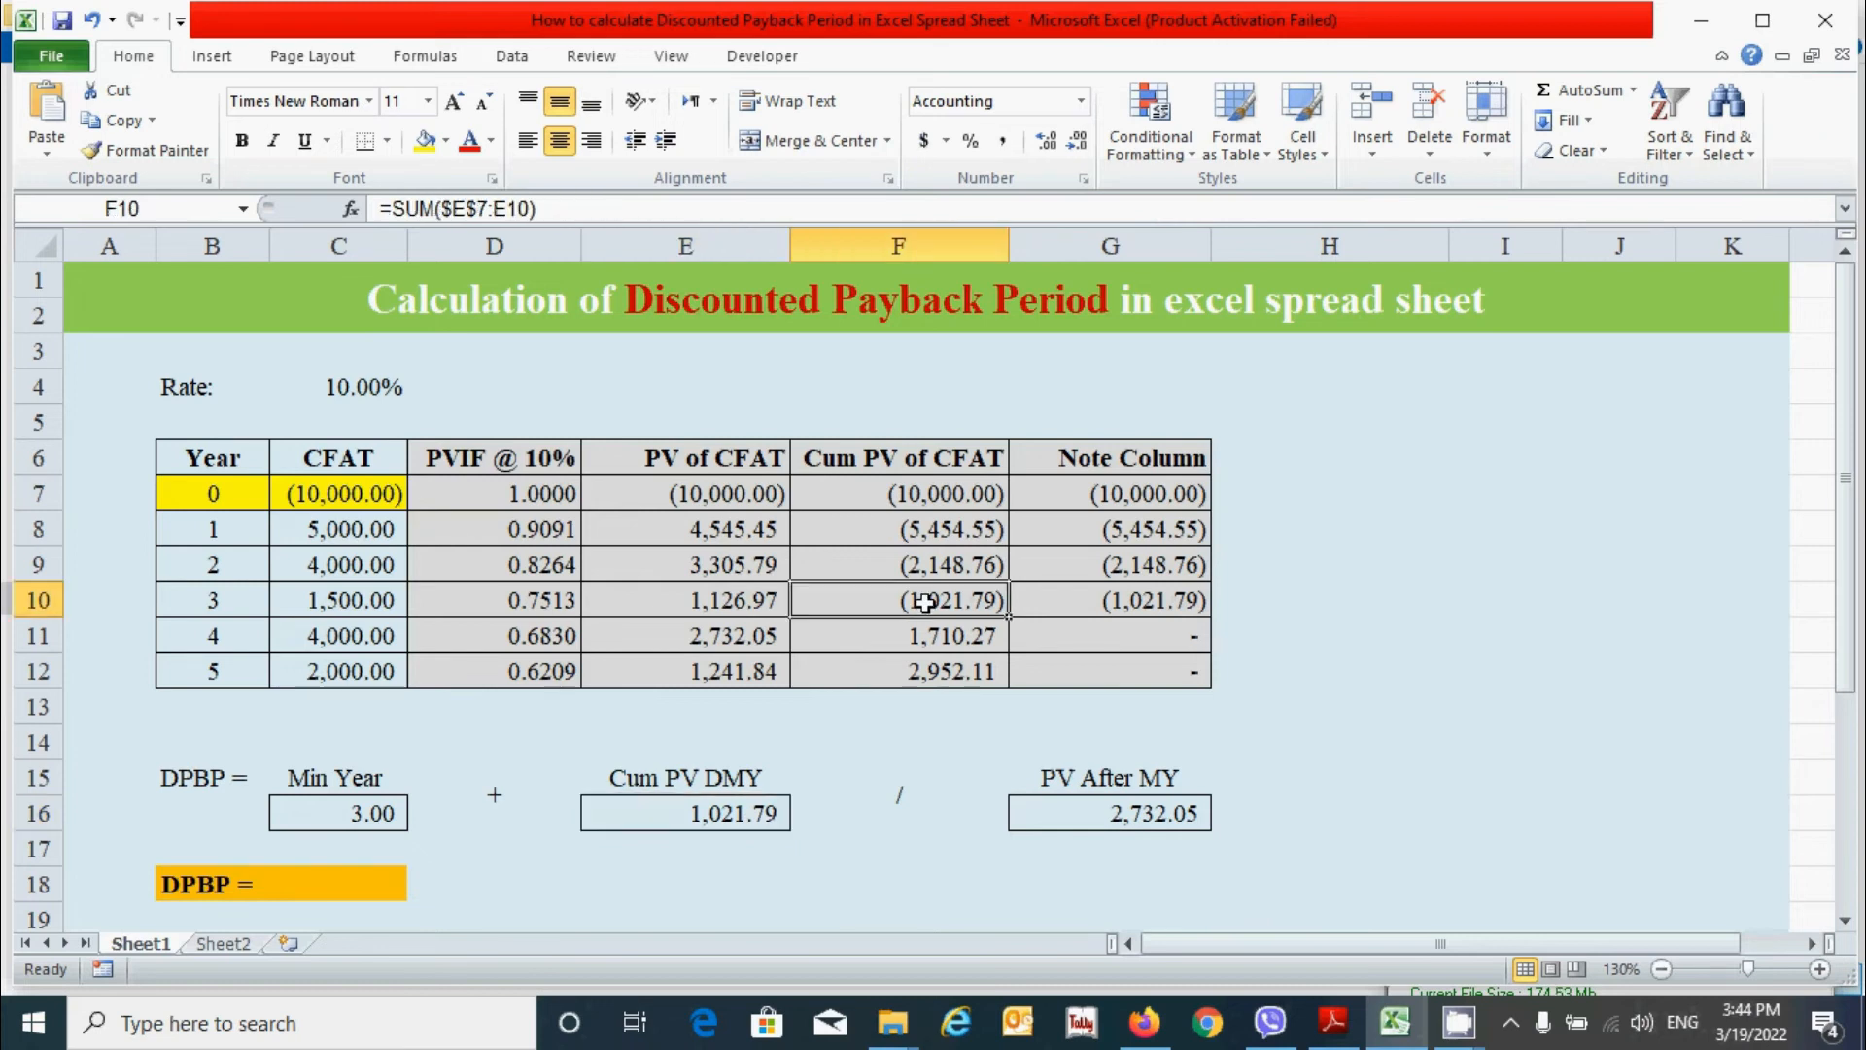
pyautogui.click(734, 640)
pyautogui.click(1111, 822)
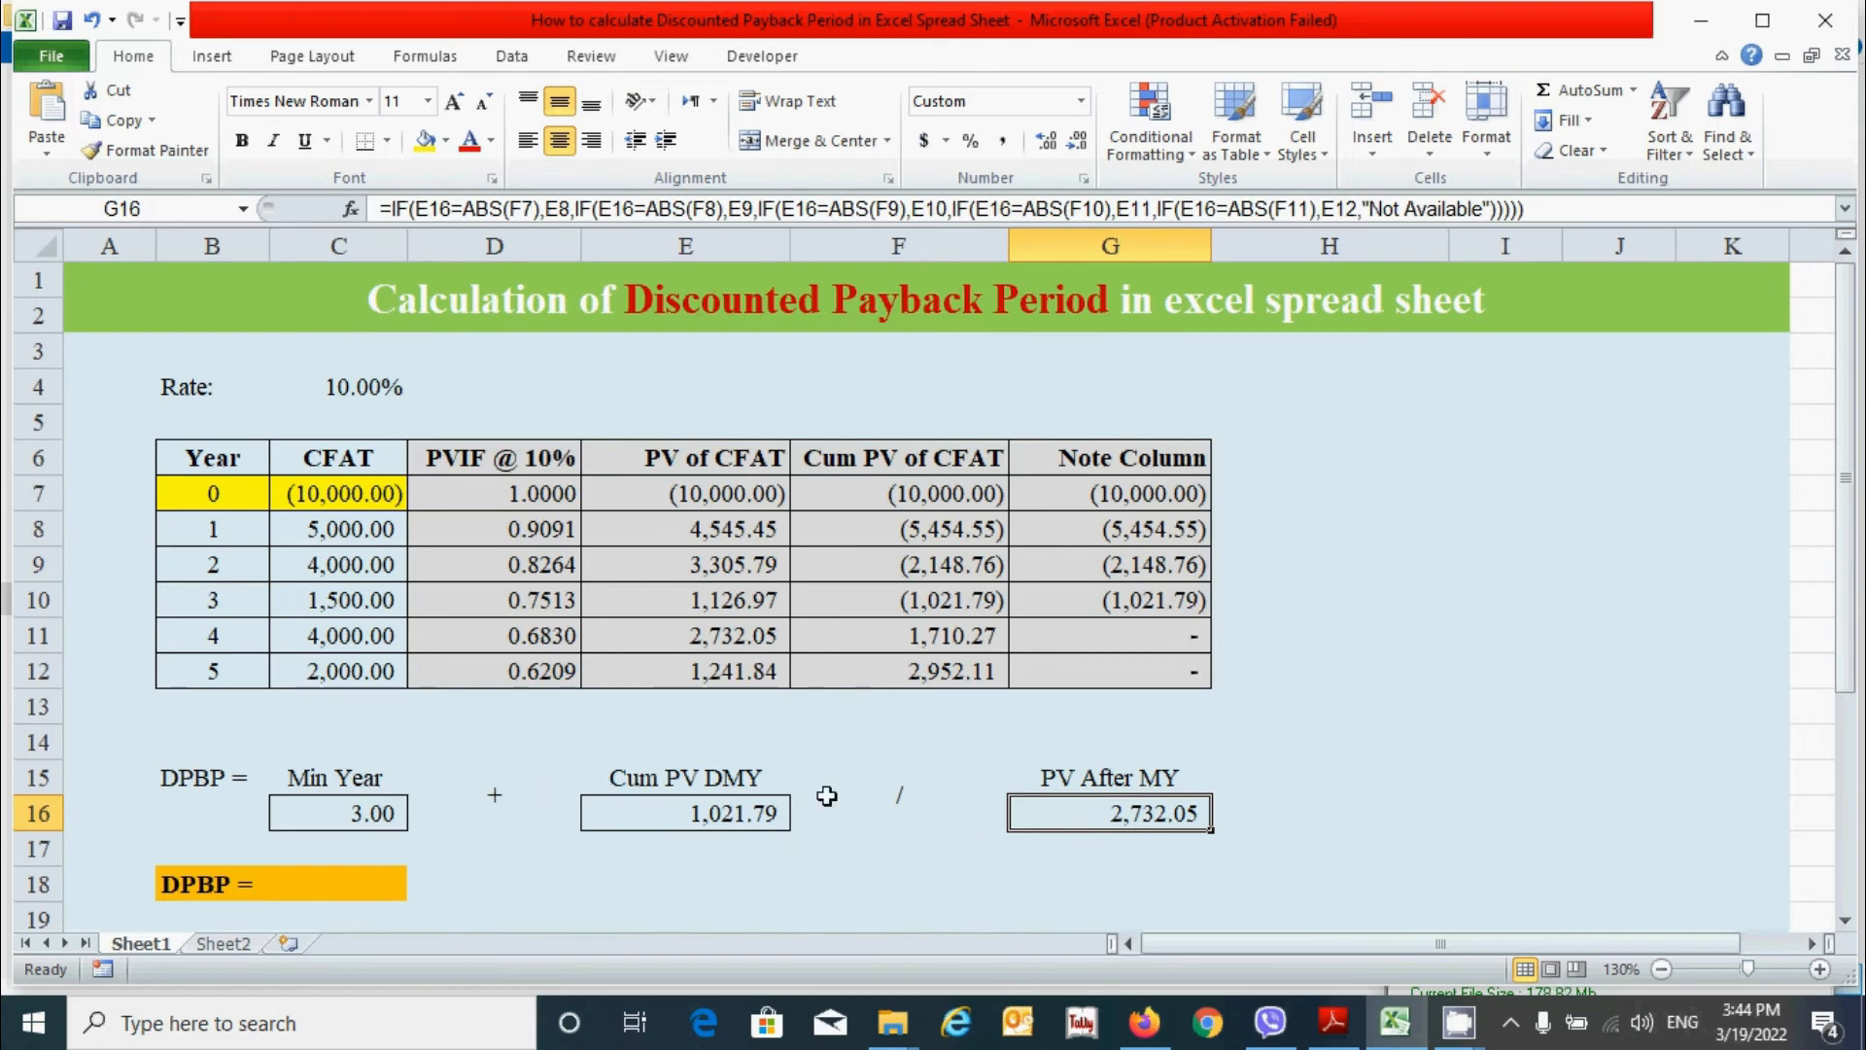
# Step: Write =(C16+(E16/G16)) in C18, the DPBP cell, adding Min Year to Cum PV DMY divided by PV After MY
pyautogui.click(373, 882)
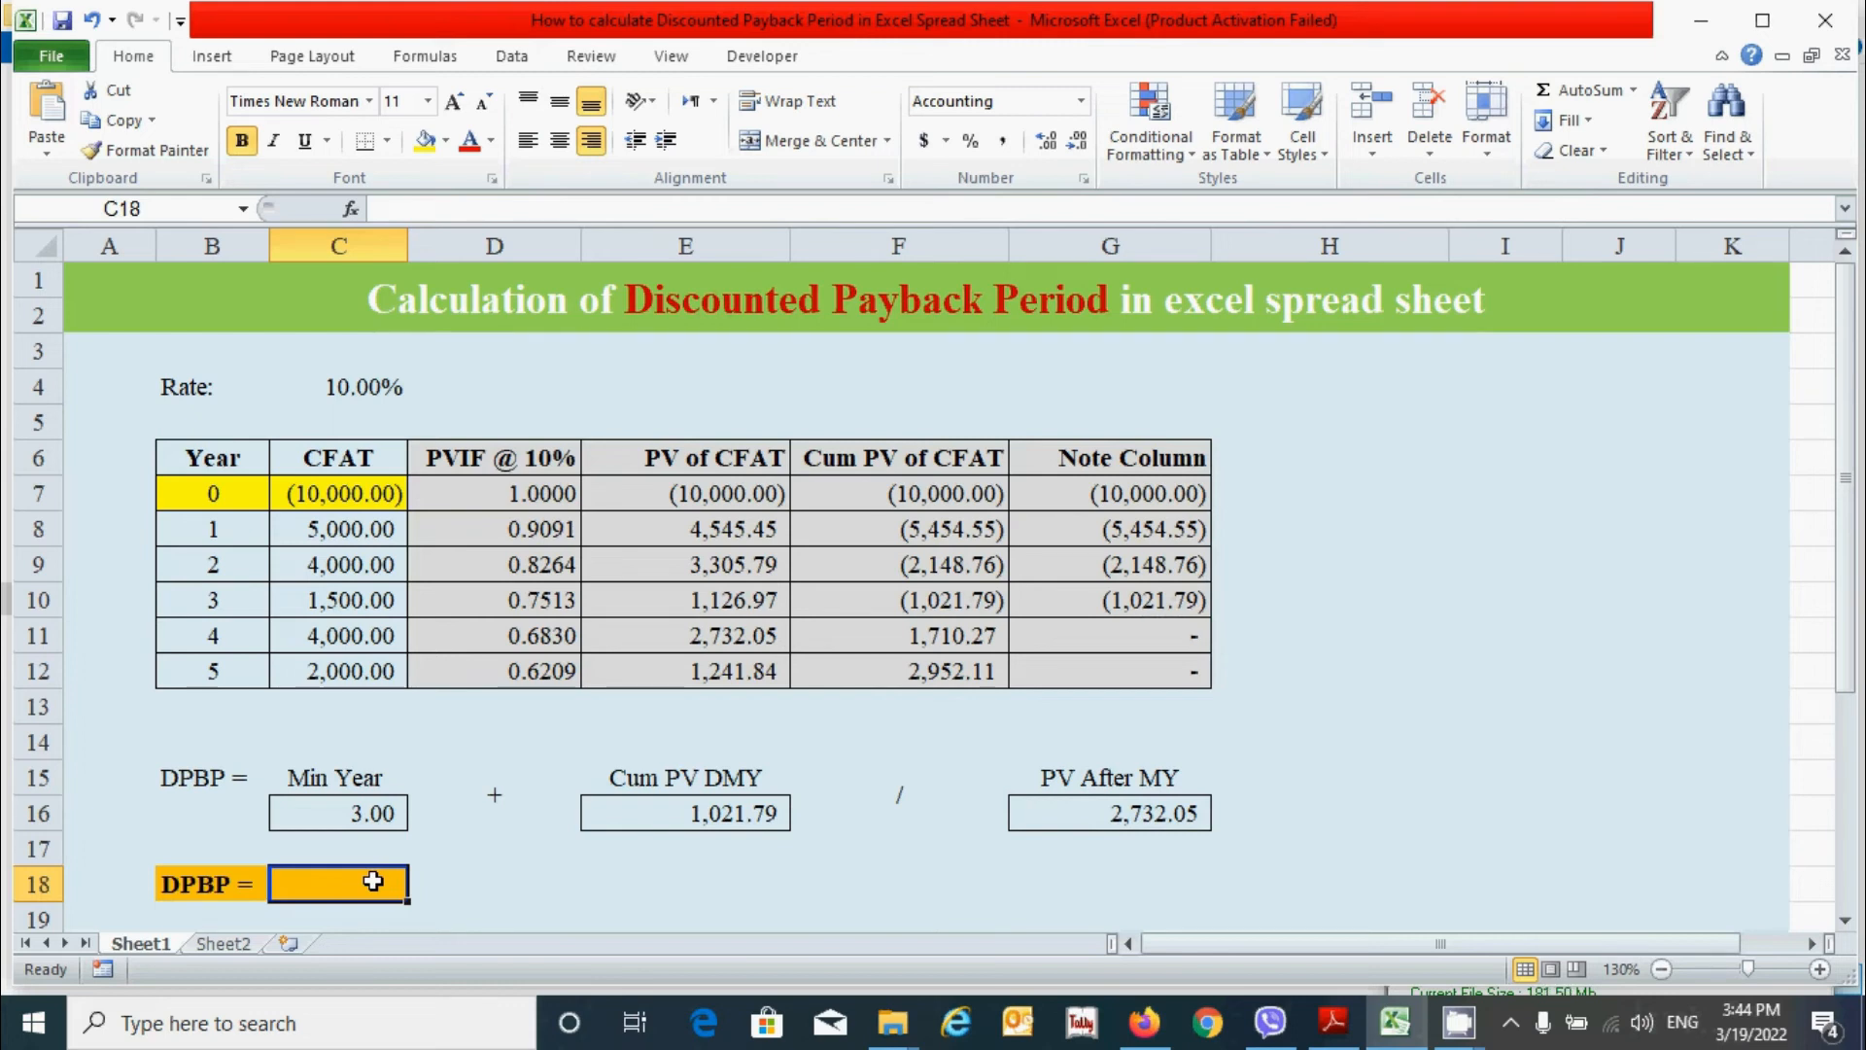
pyautogui.write('=(')
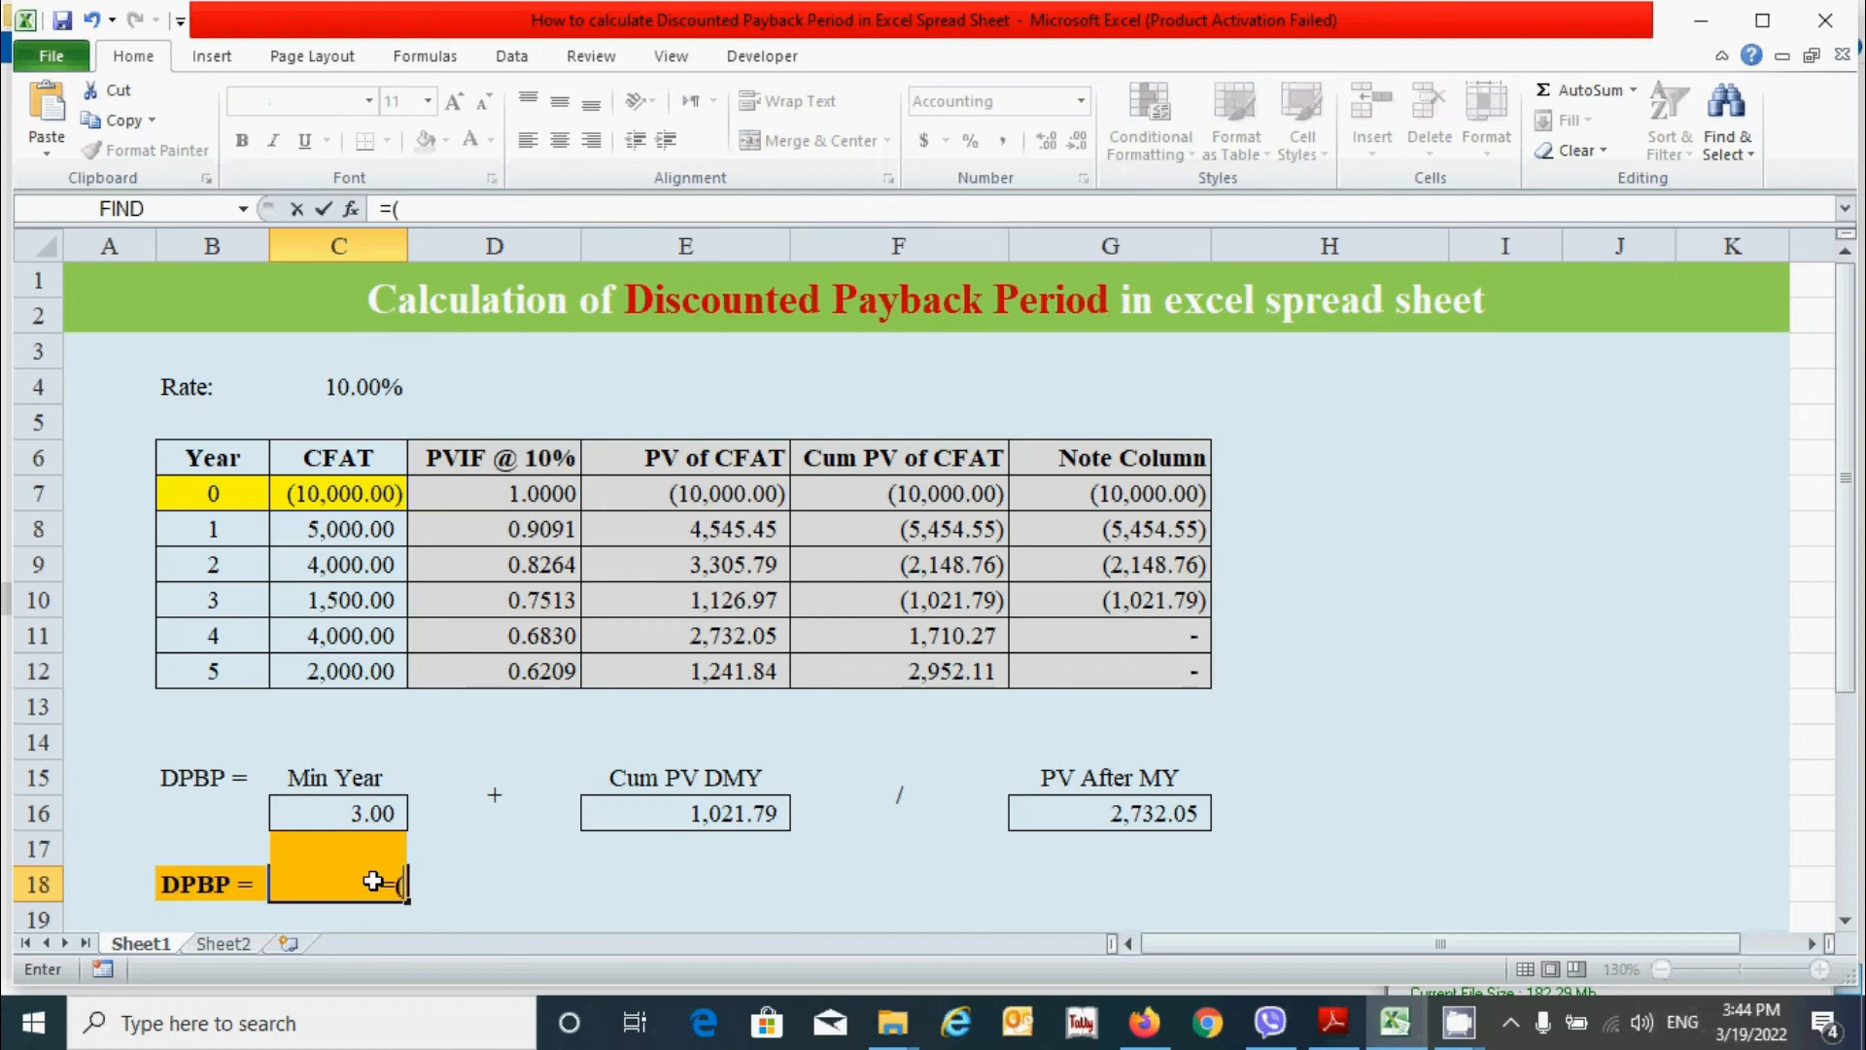
pyautogui.click(371, 813)
pyautogui.write('+(')
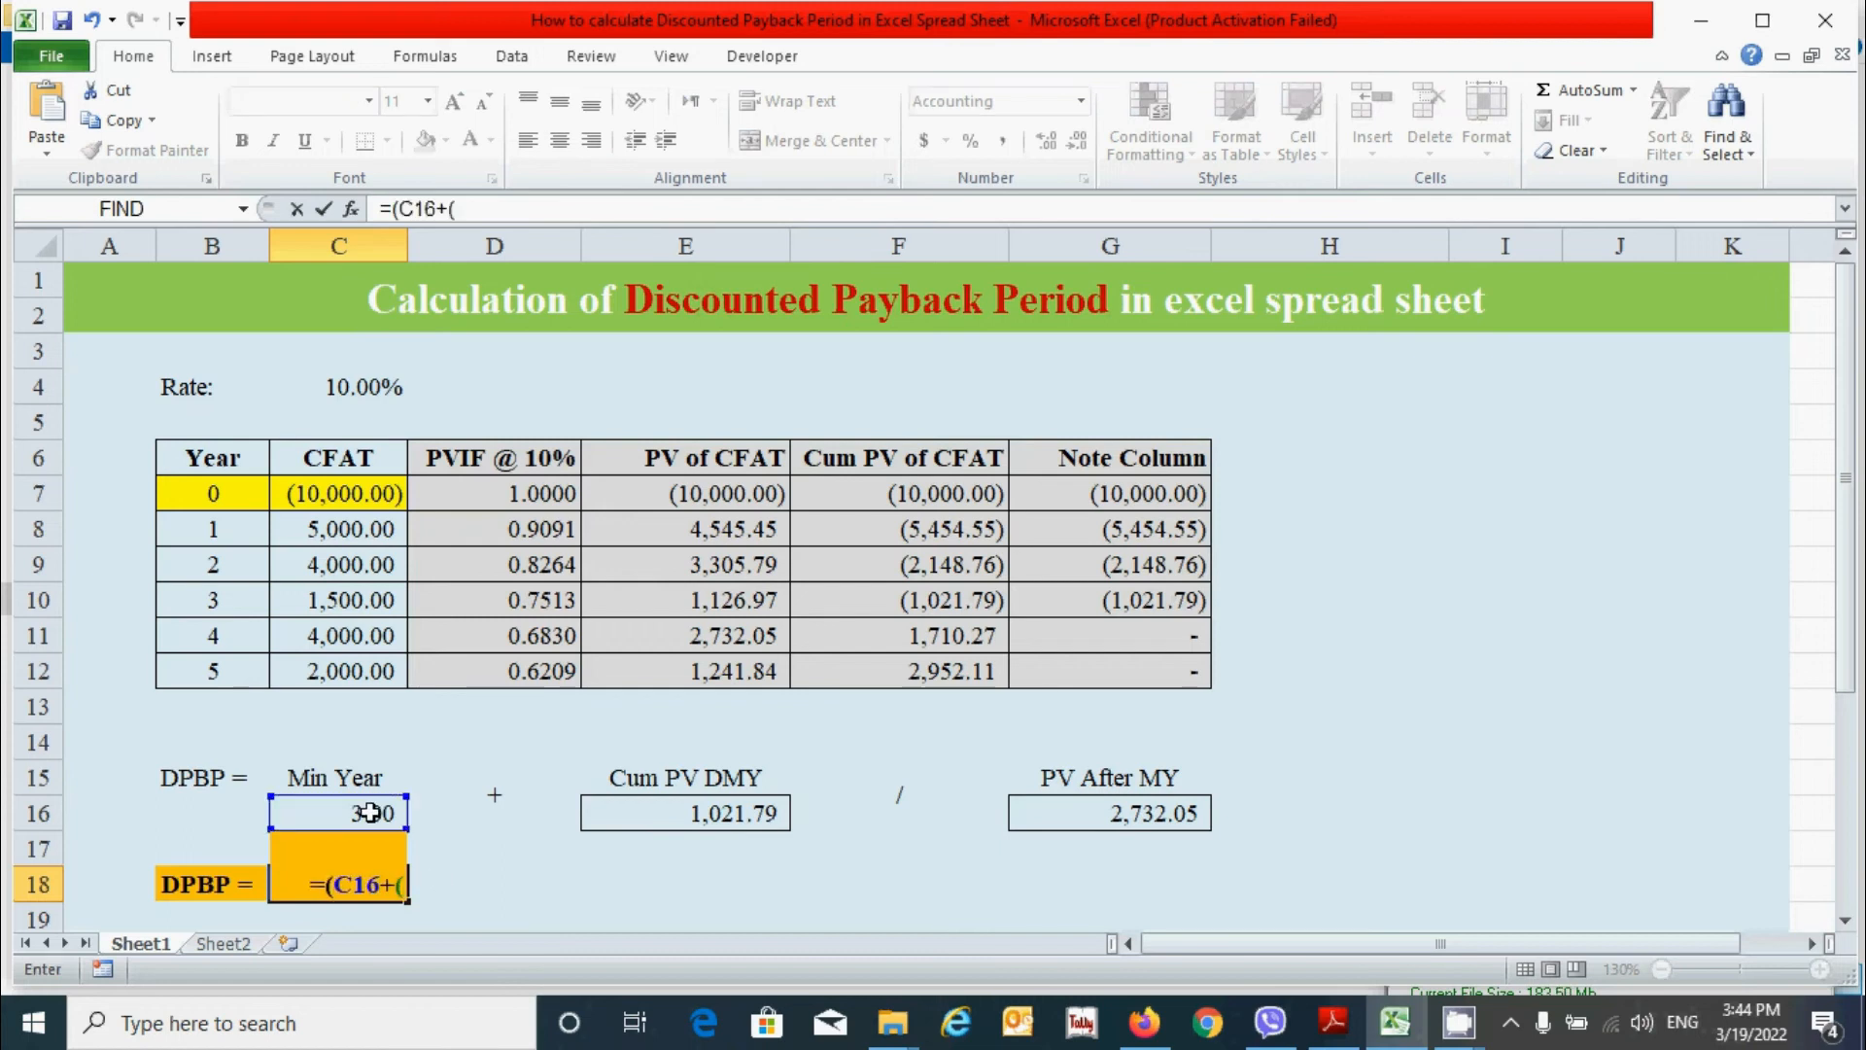
pyautogui.click(716, 815)
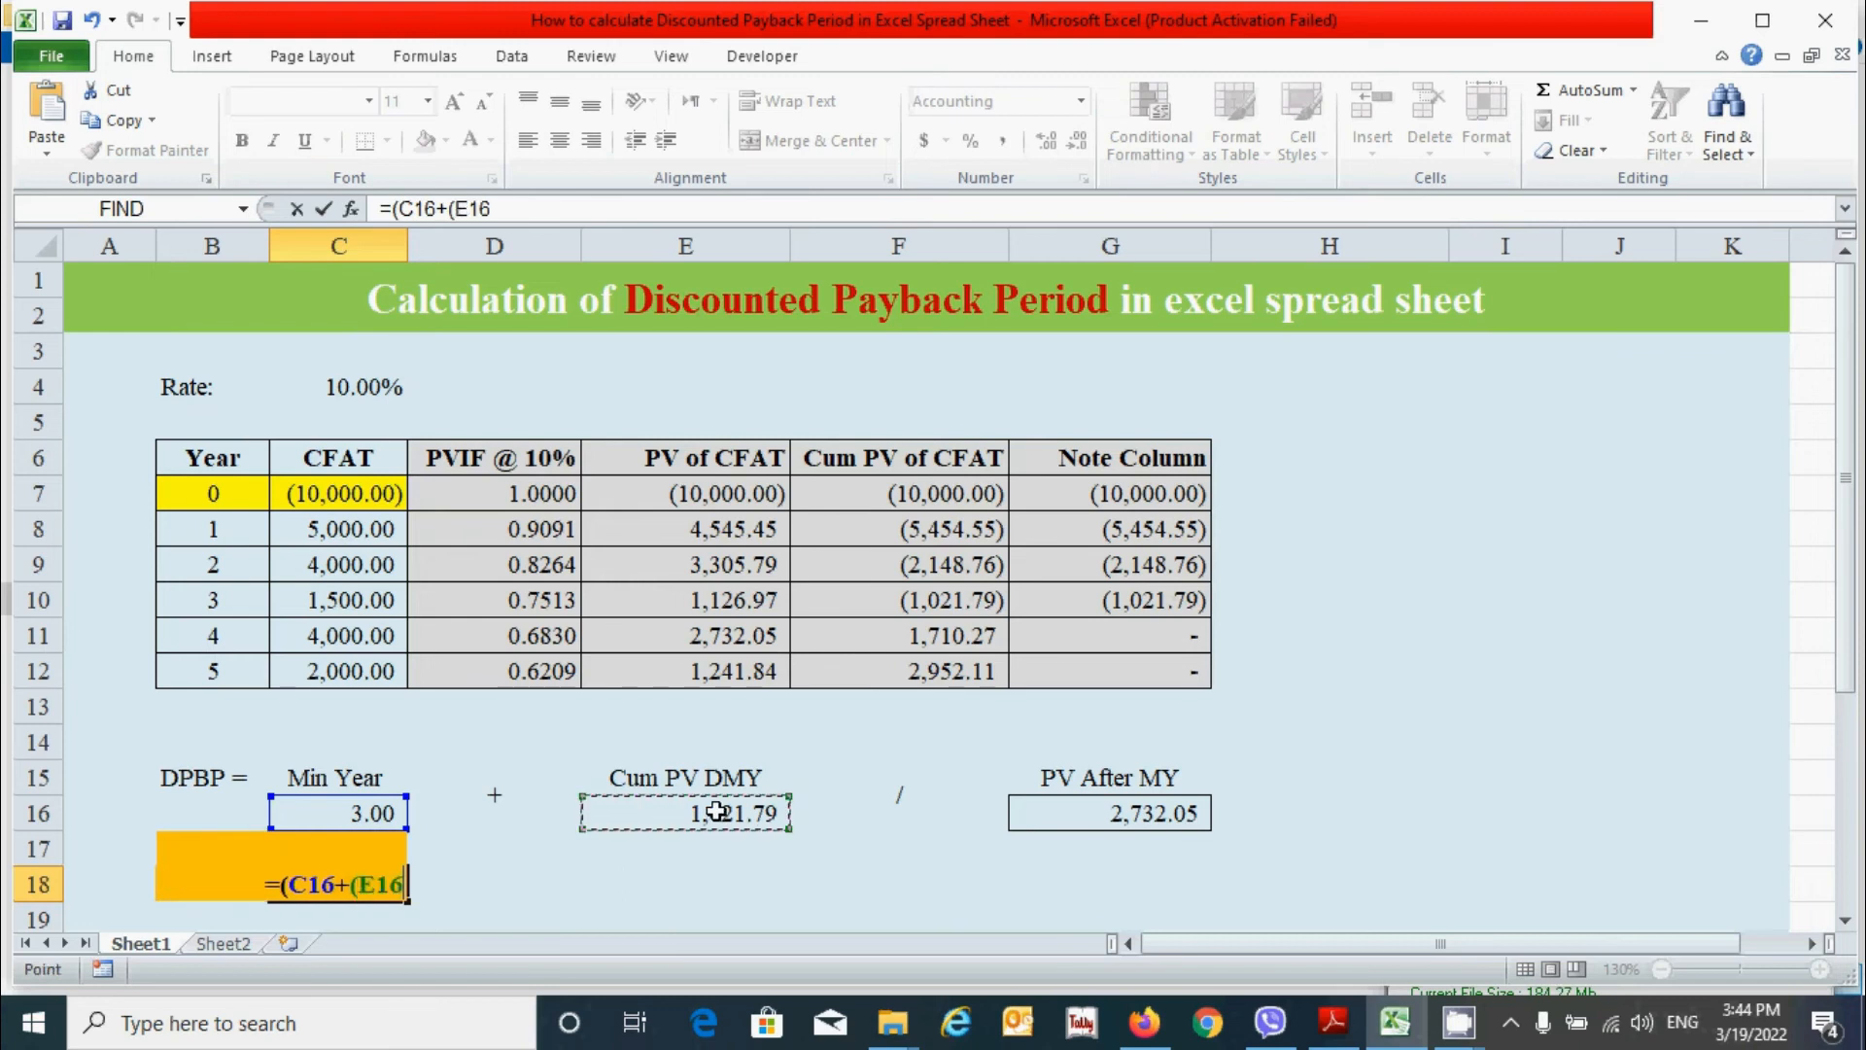
pyautogui.write('/')
pyautogui.click(1014, 819)
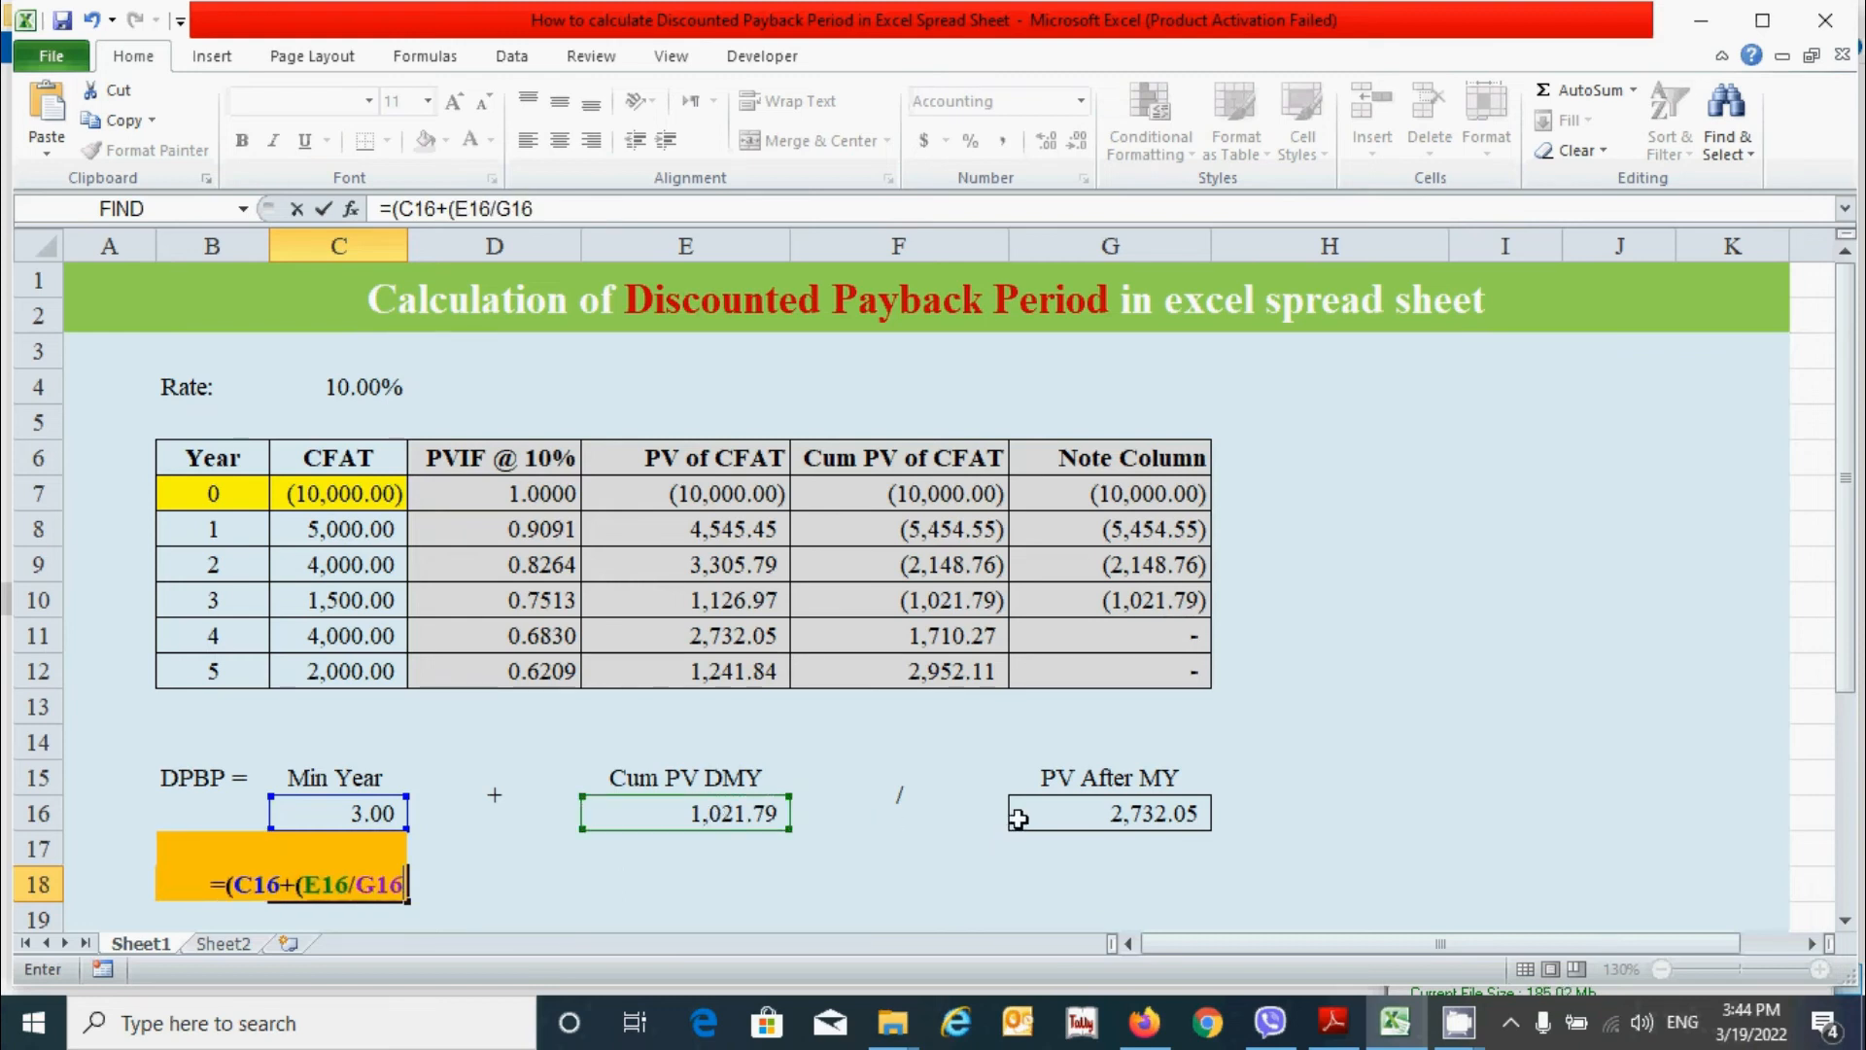
pyautogui.write(')')
pyautogui.write(')')
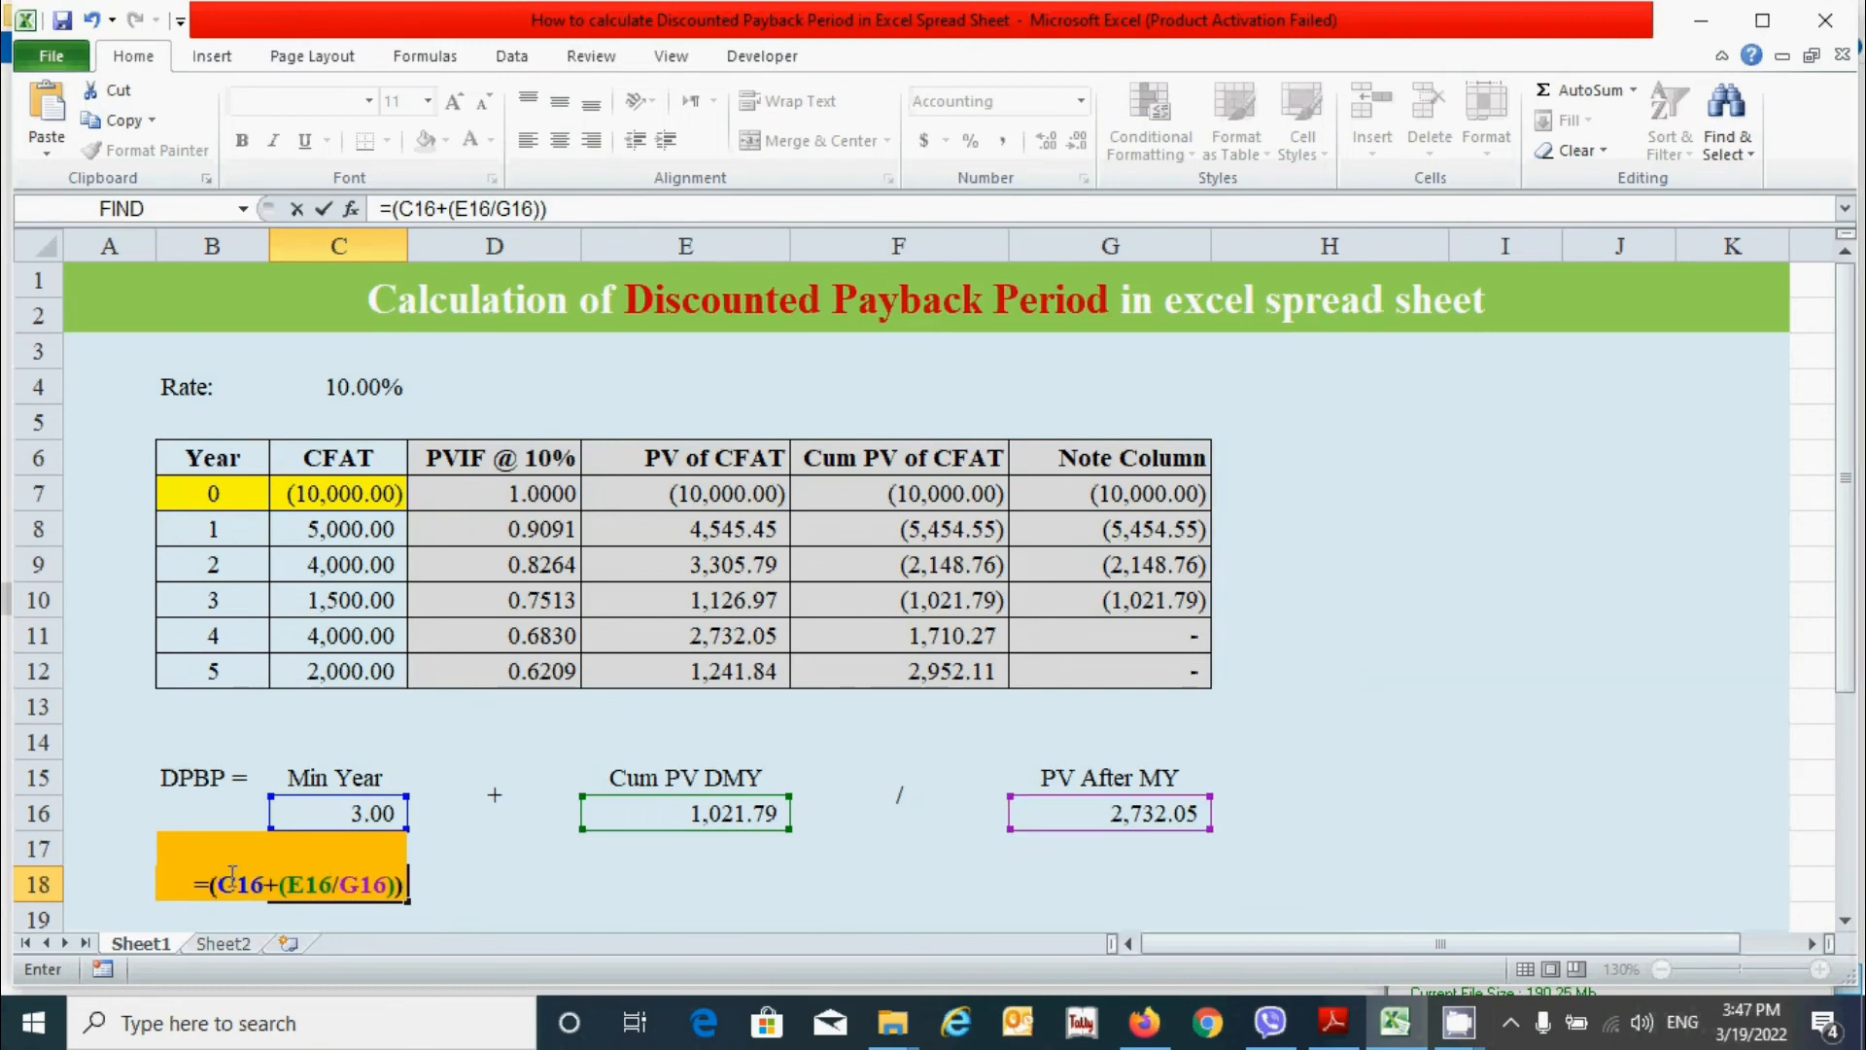
# Step: Wrap the DPBP formula in C18 in ROUND with 2 decimal digits
pyautogui.click(212, 884)
pyautogui.write('ROUND(')
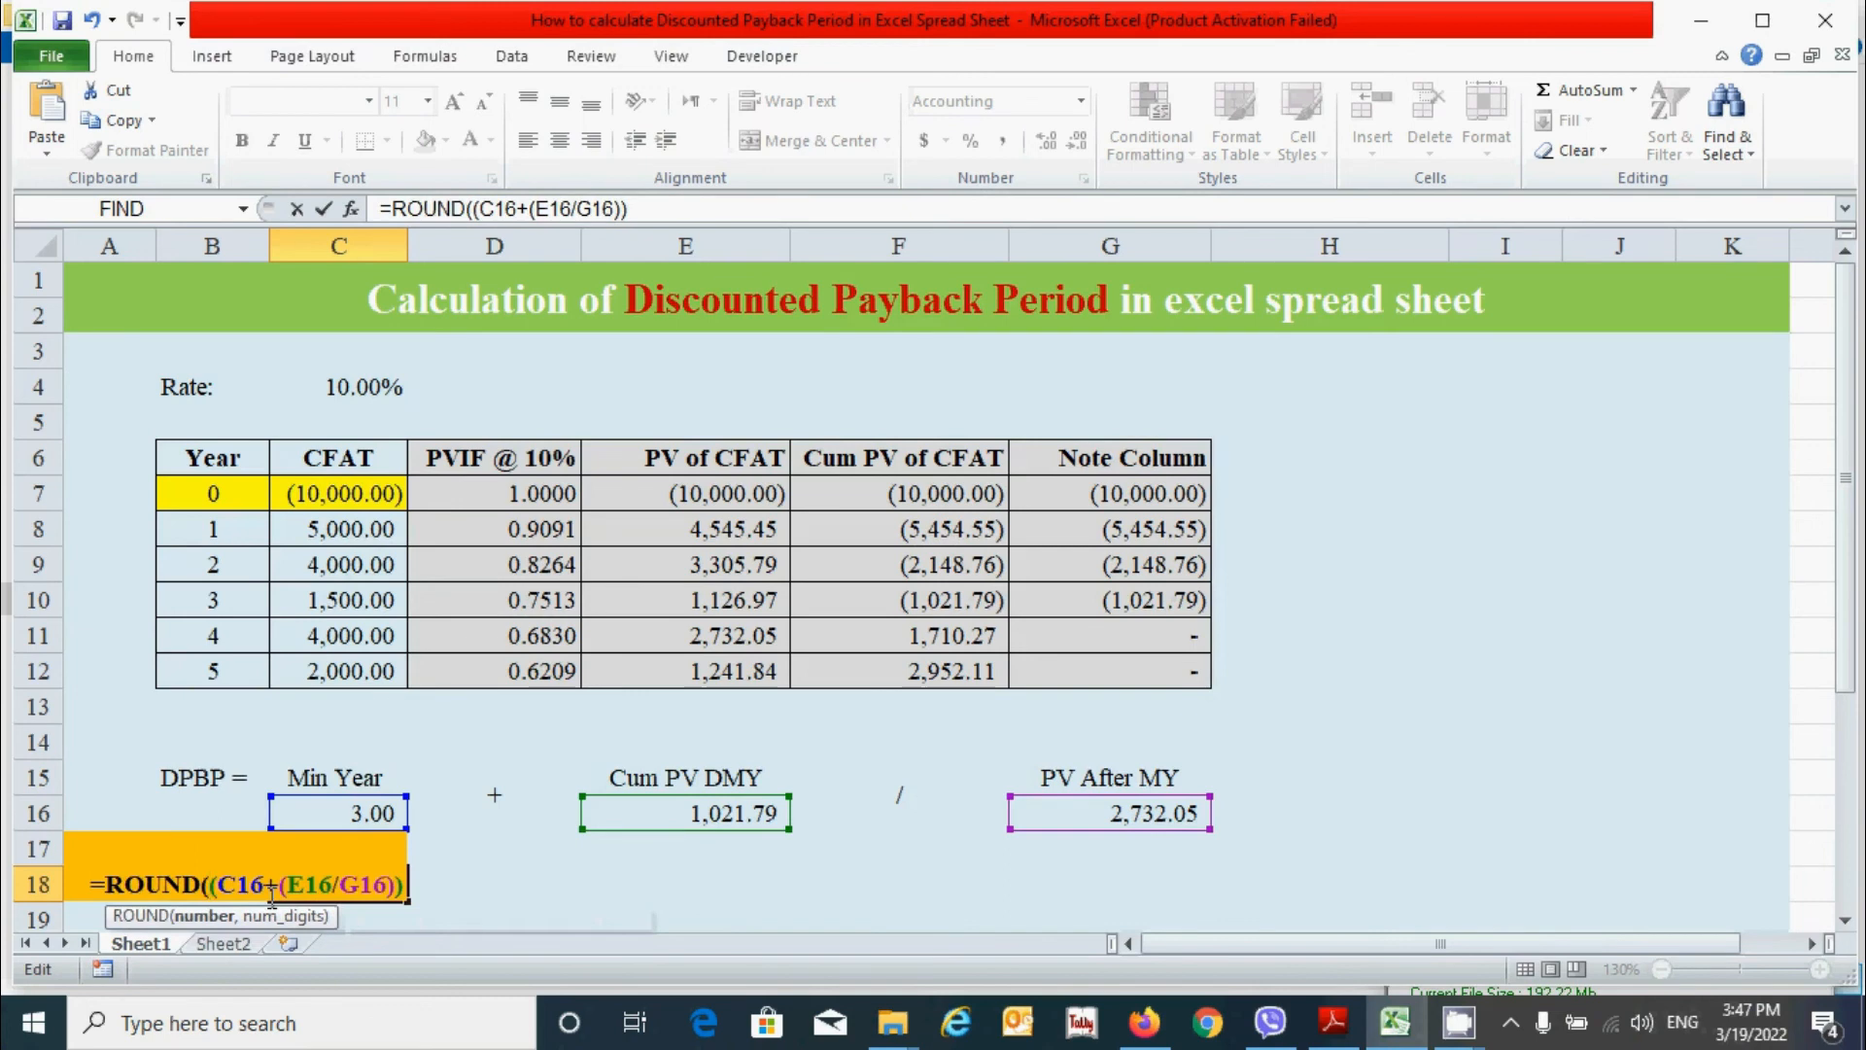
pyautogui.click(407, 884)
pyautogui.write(',')
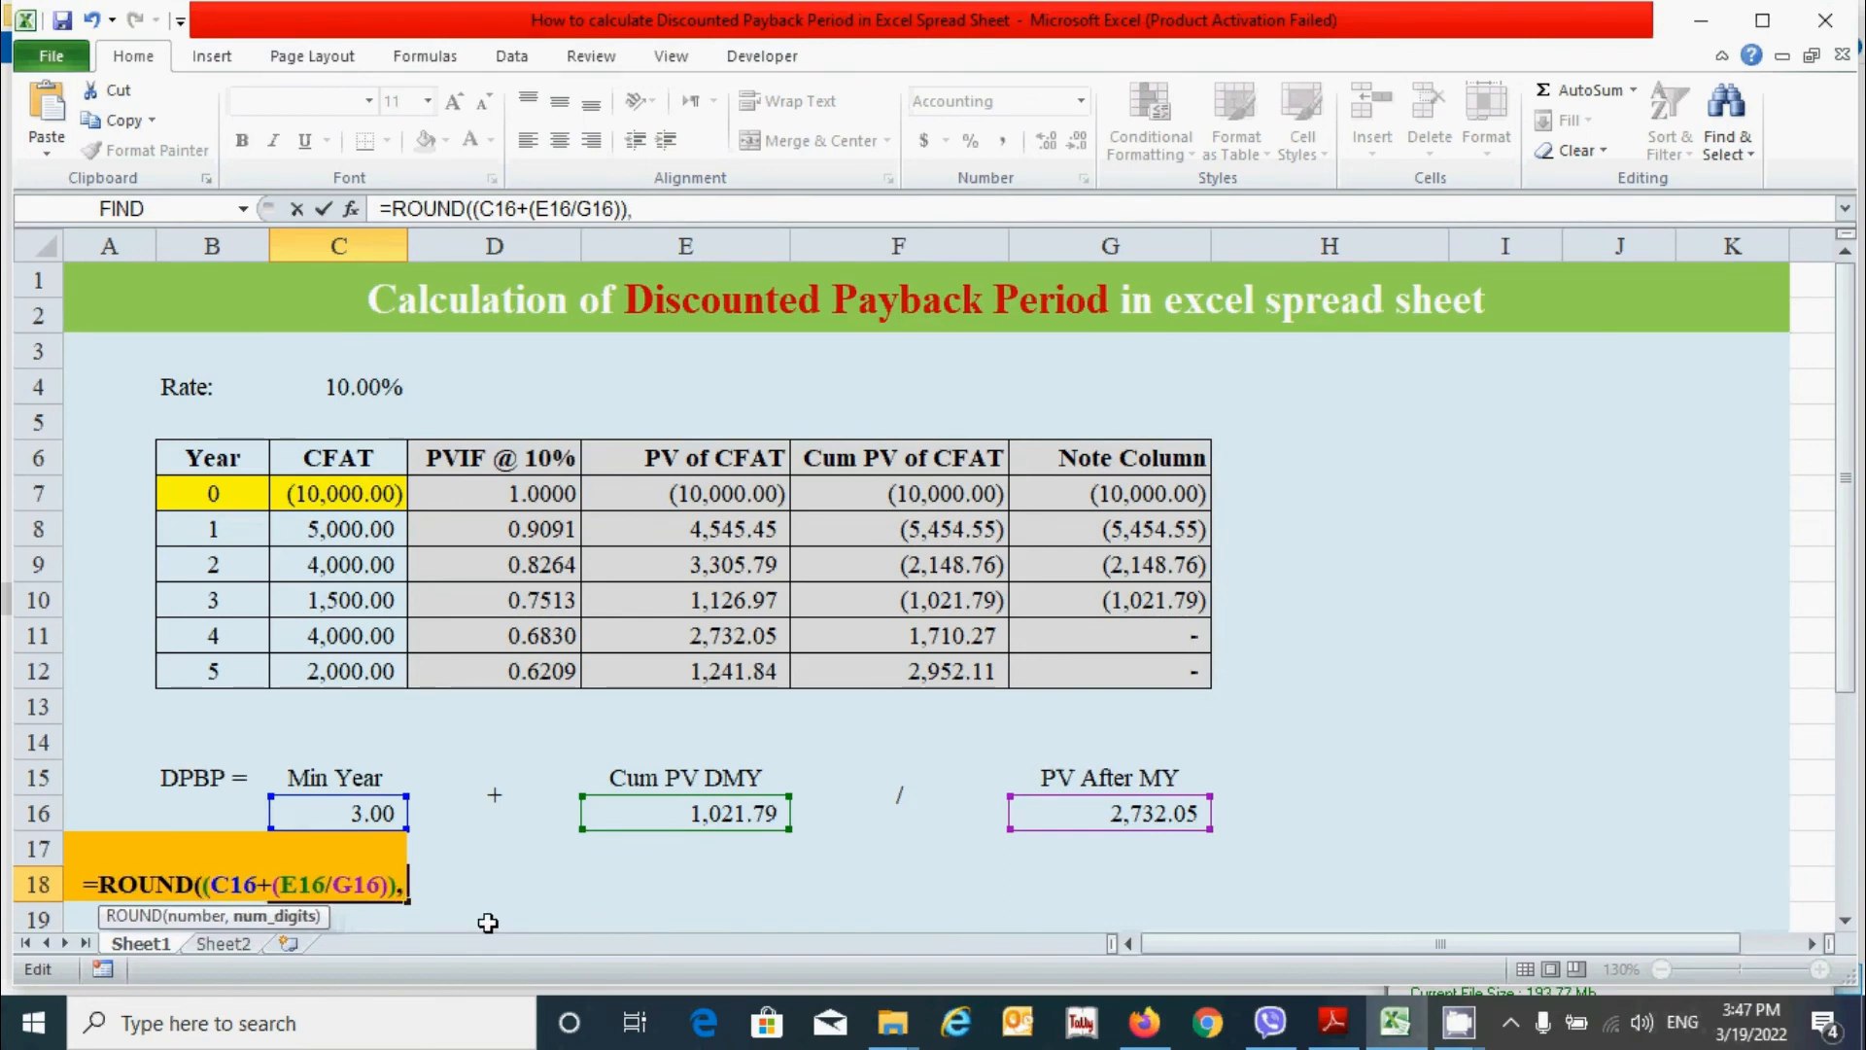
pyautogui.write('2)')
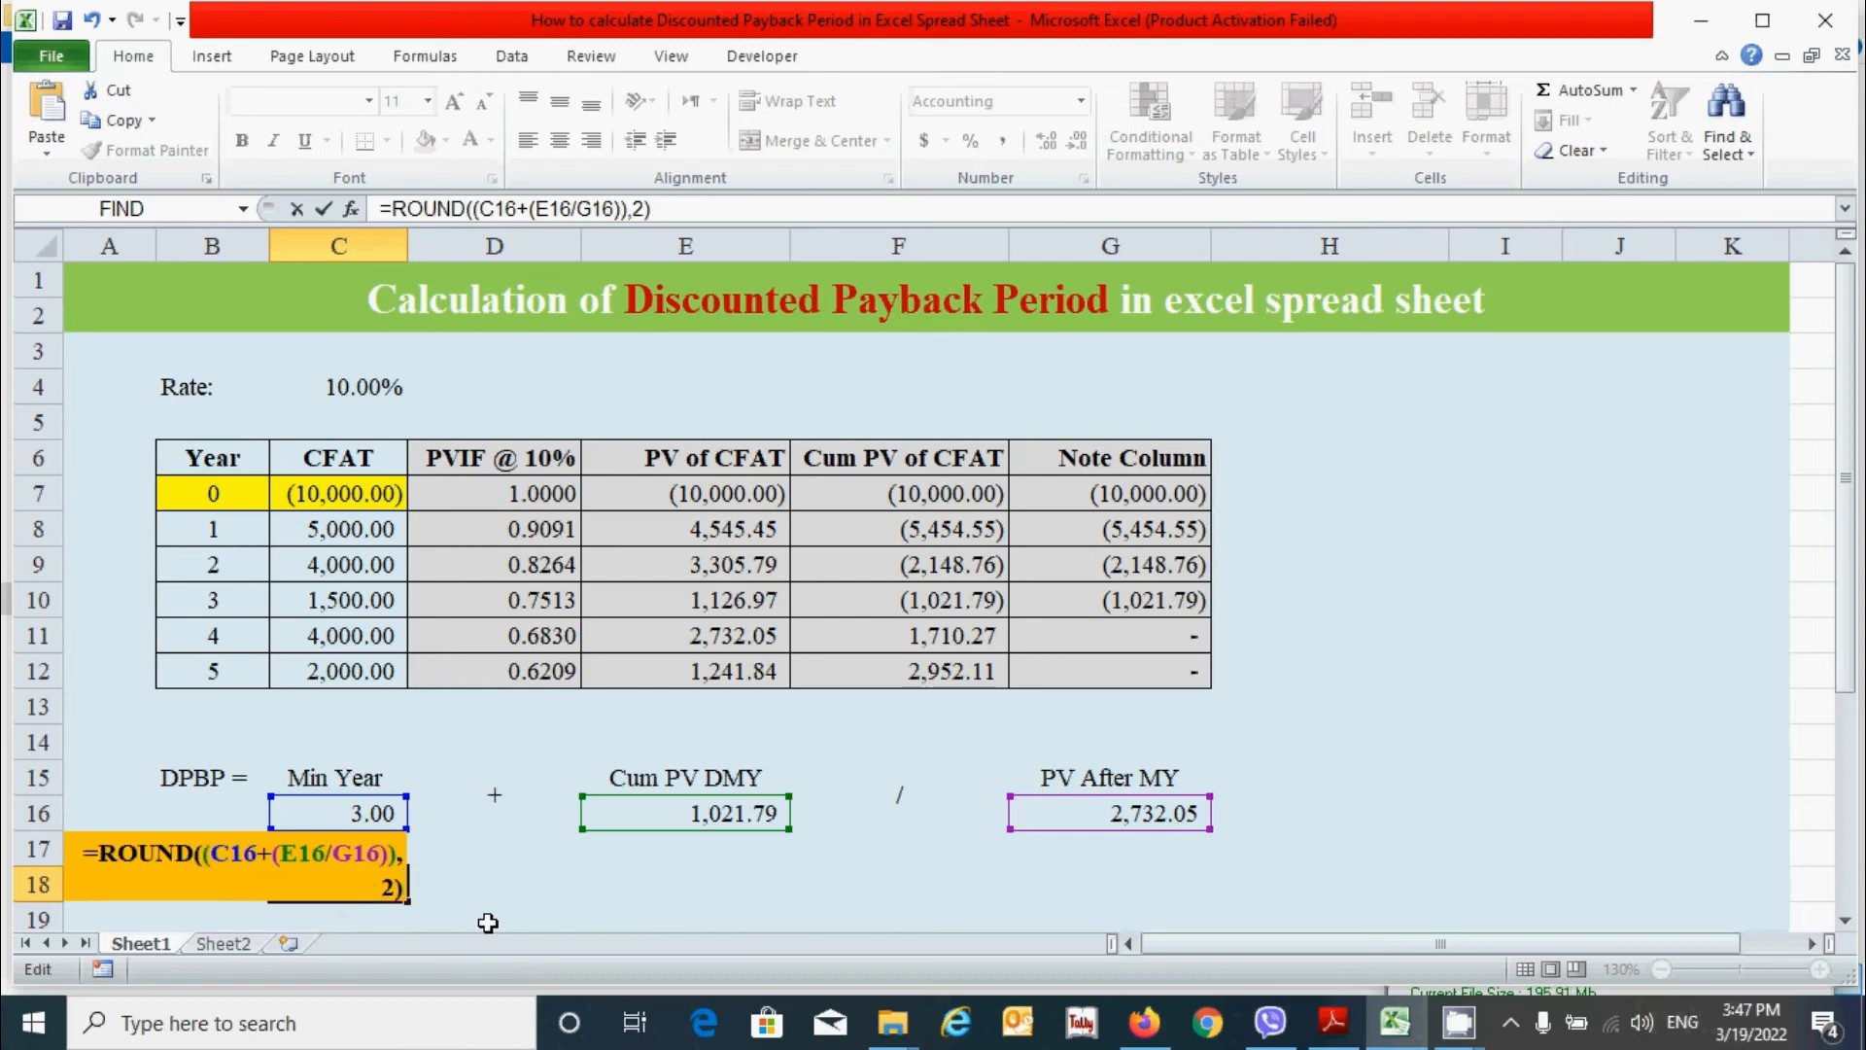
# Step: Append & " years" to the ROUND formula in C18 and enter the formula
pyautogui.write(' & "')
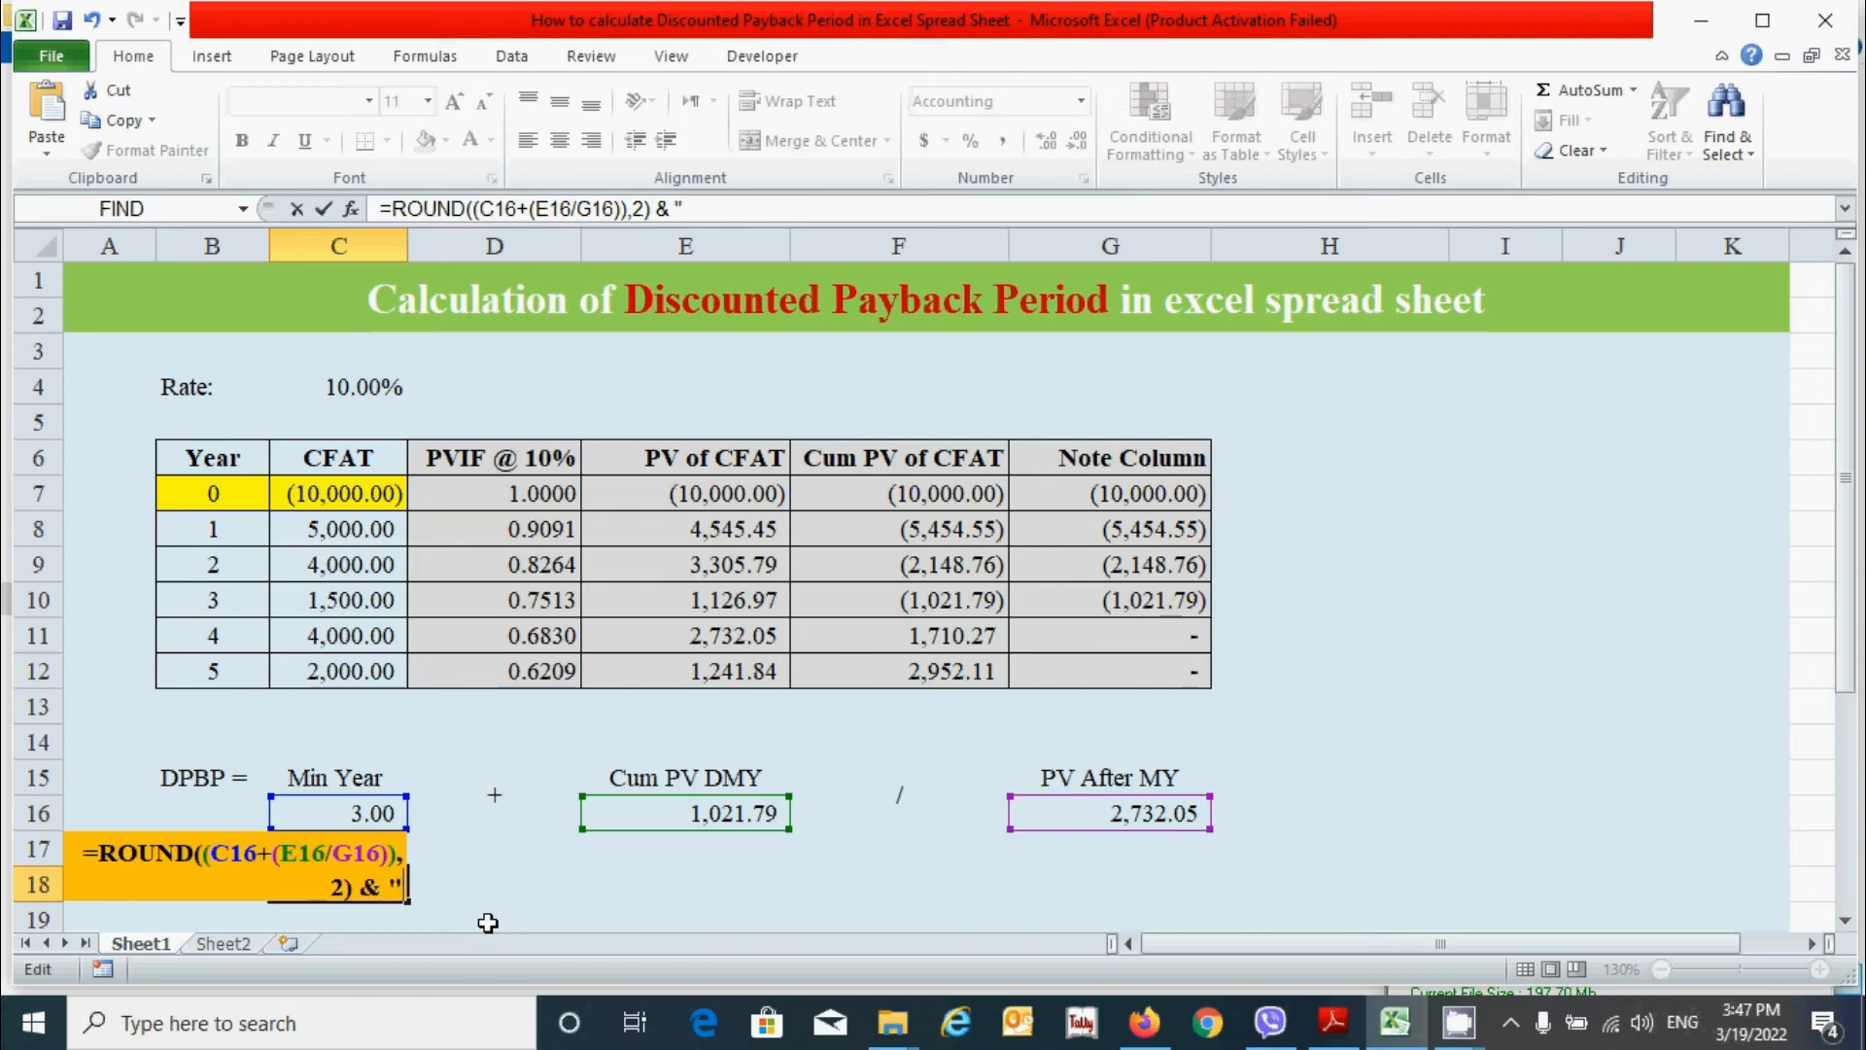
pyautogui.write(' years')
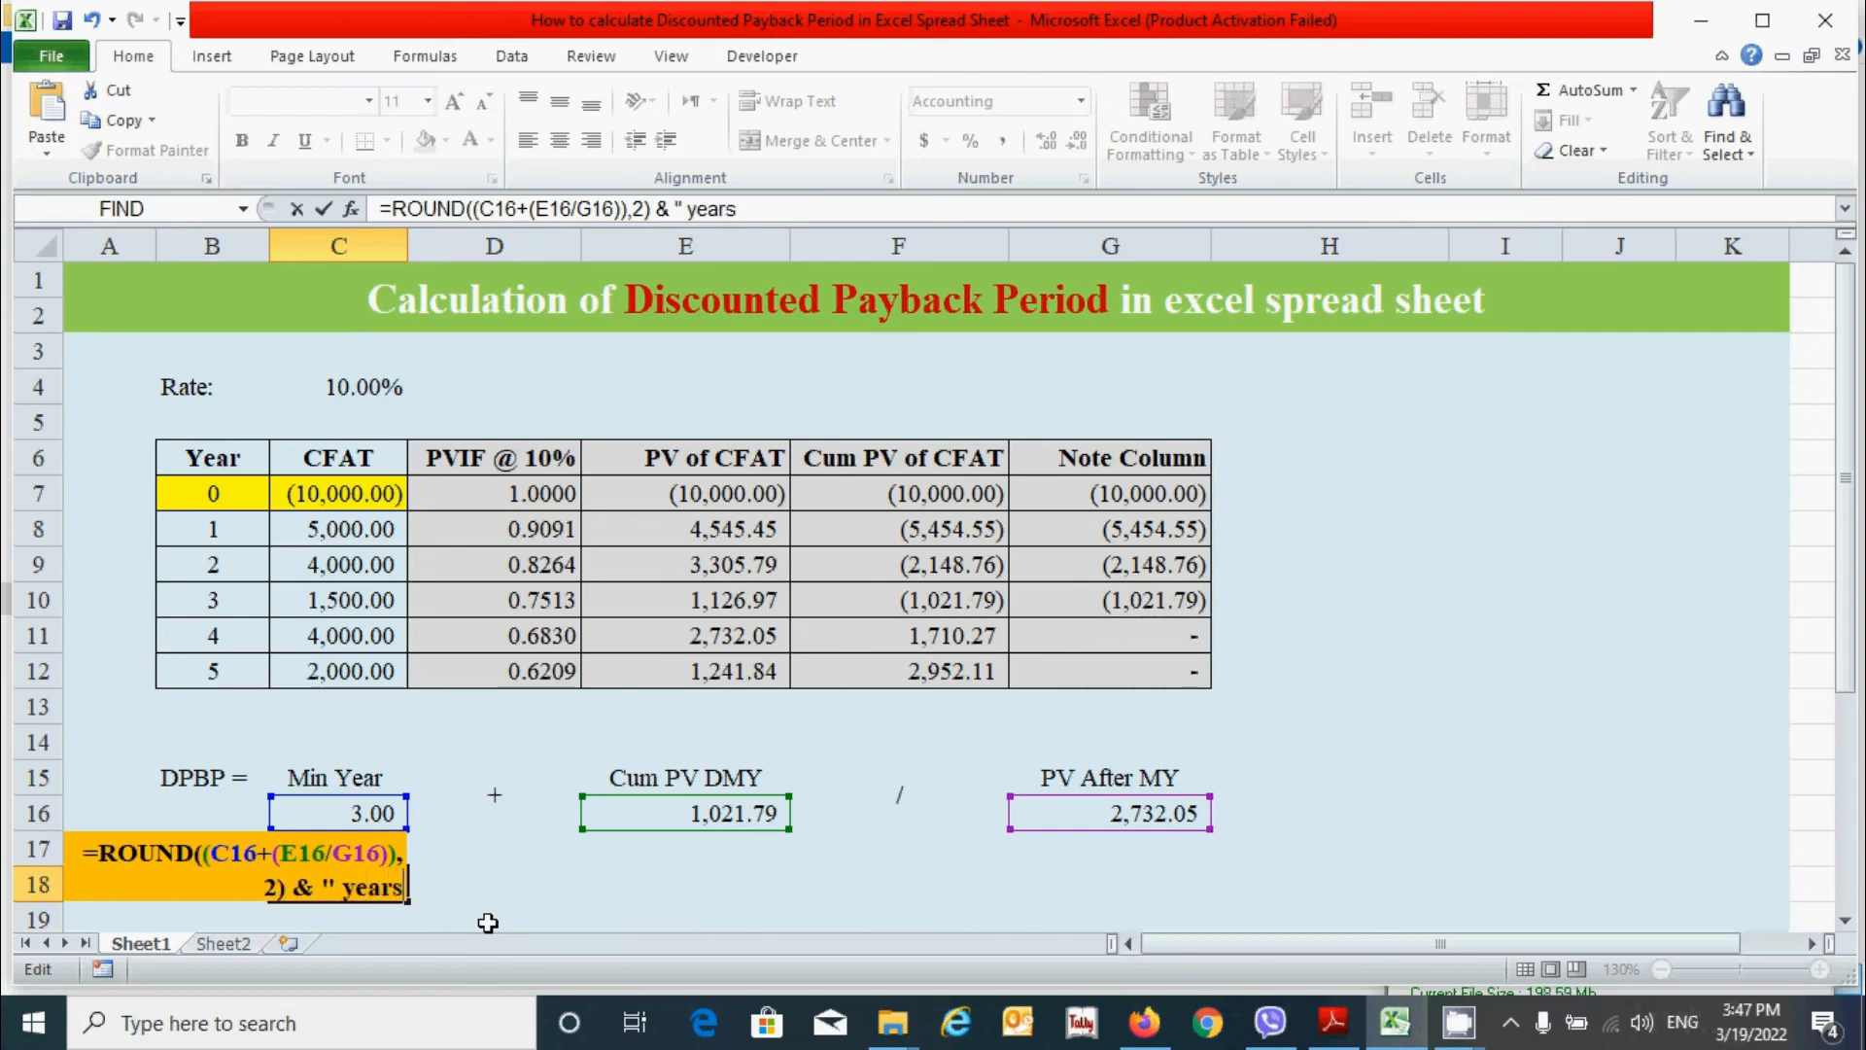
pyautogui.write('"')
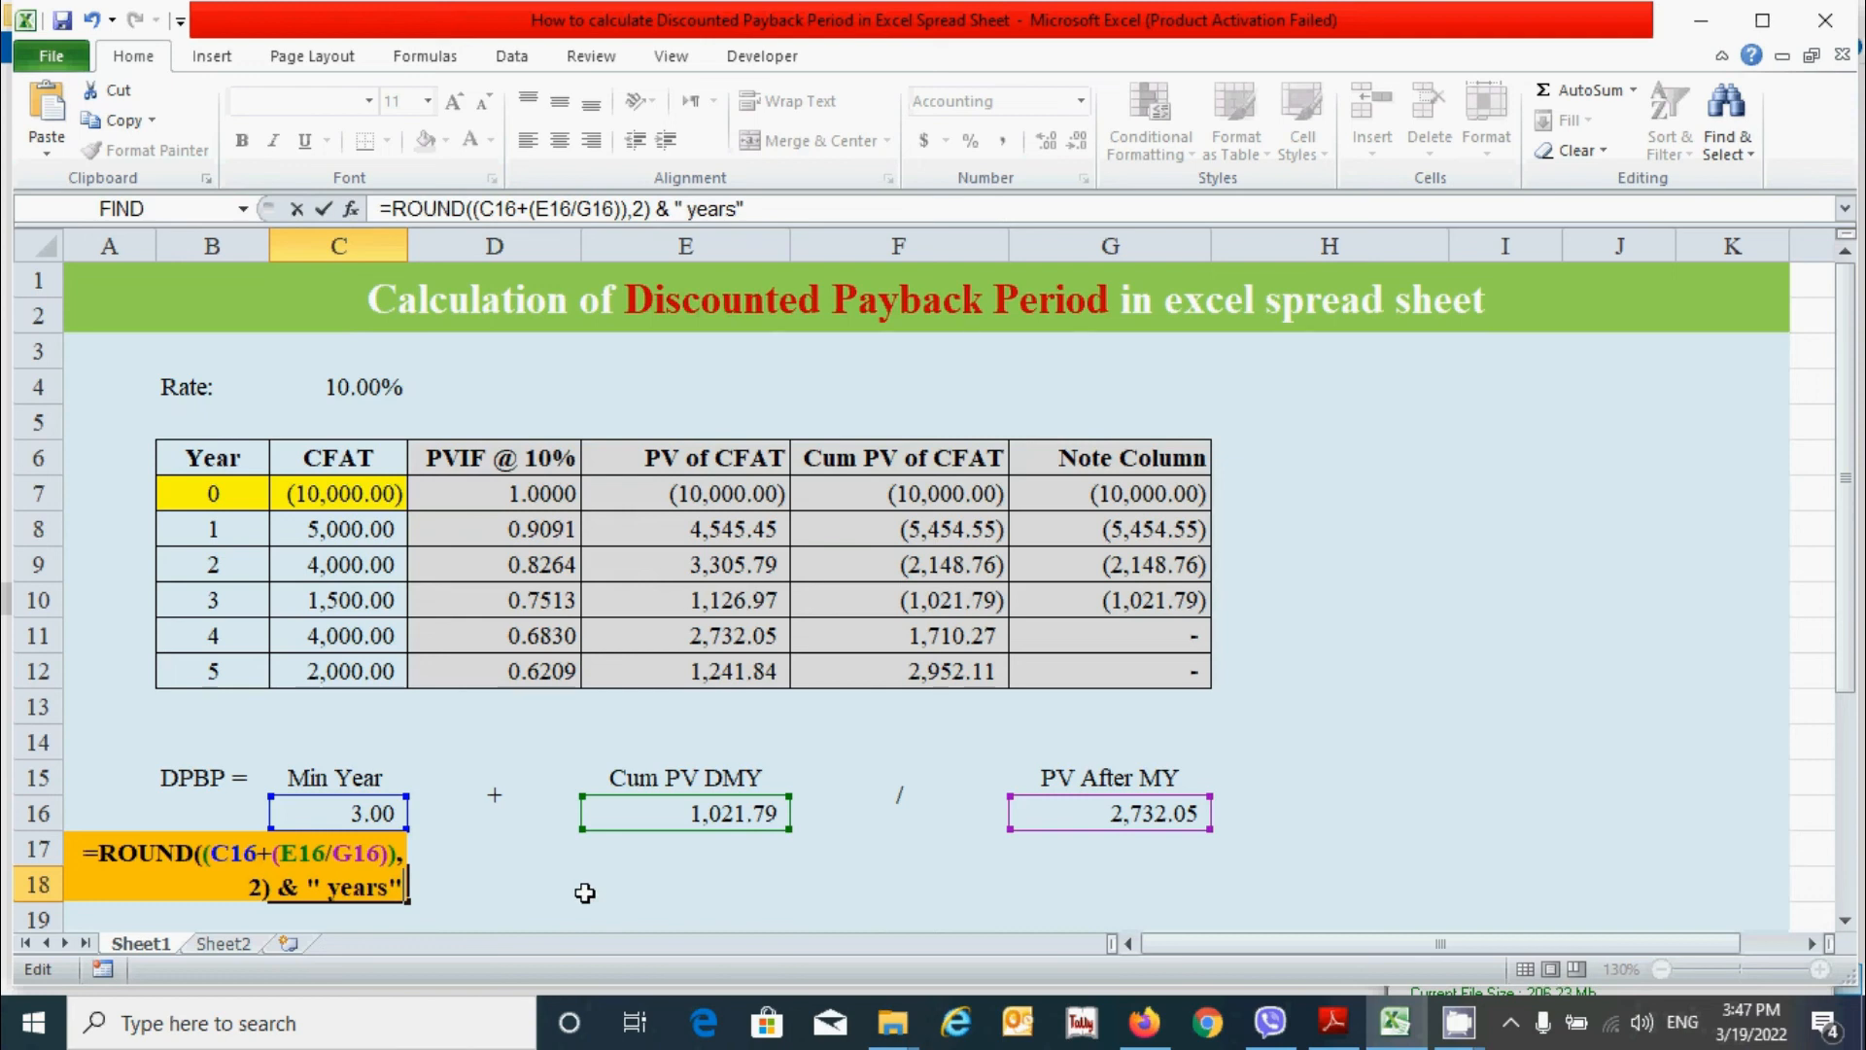
pyautogui.press('Return')
pyautogui.click(584, 892)
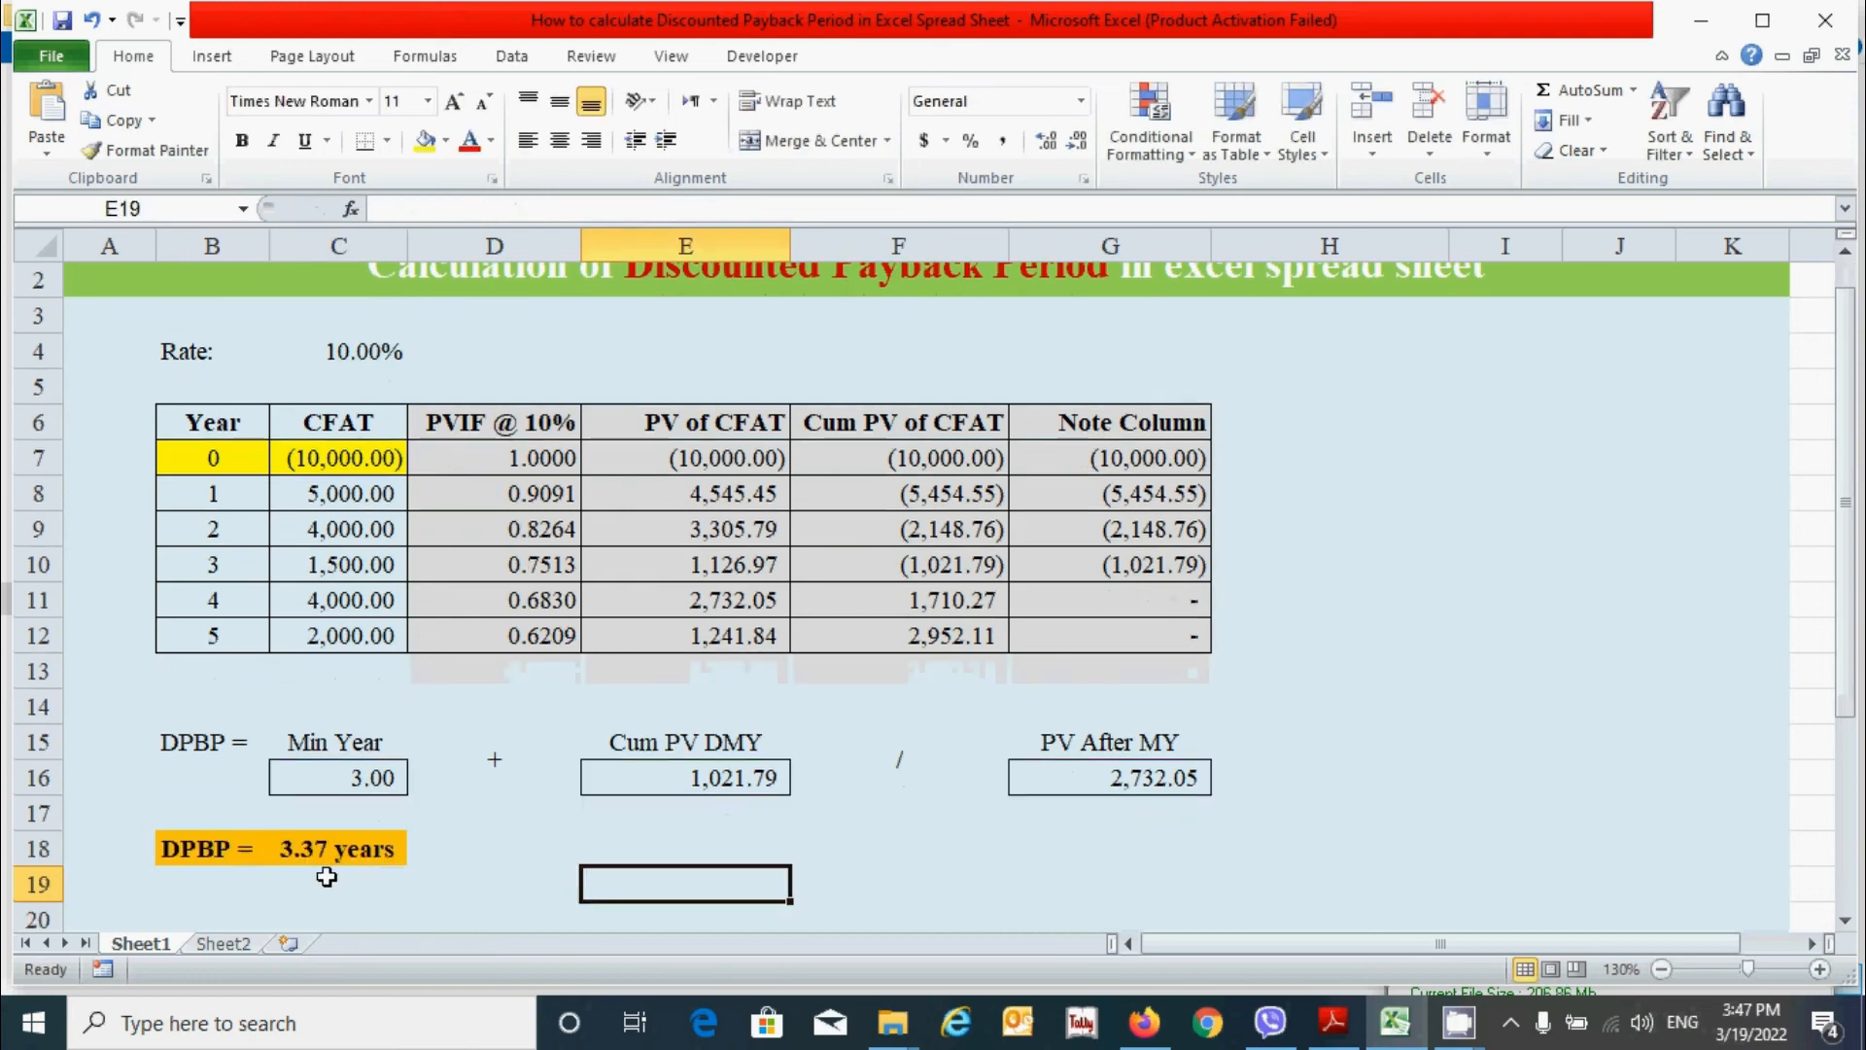
pyautogui.scroll(1, 389, 894)
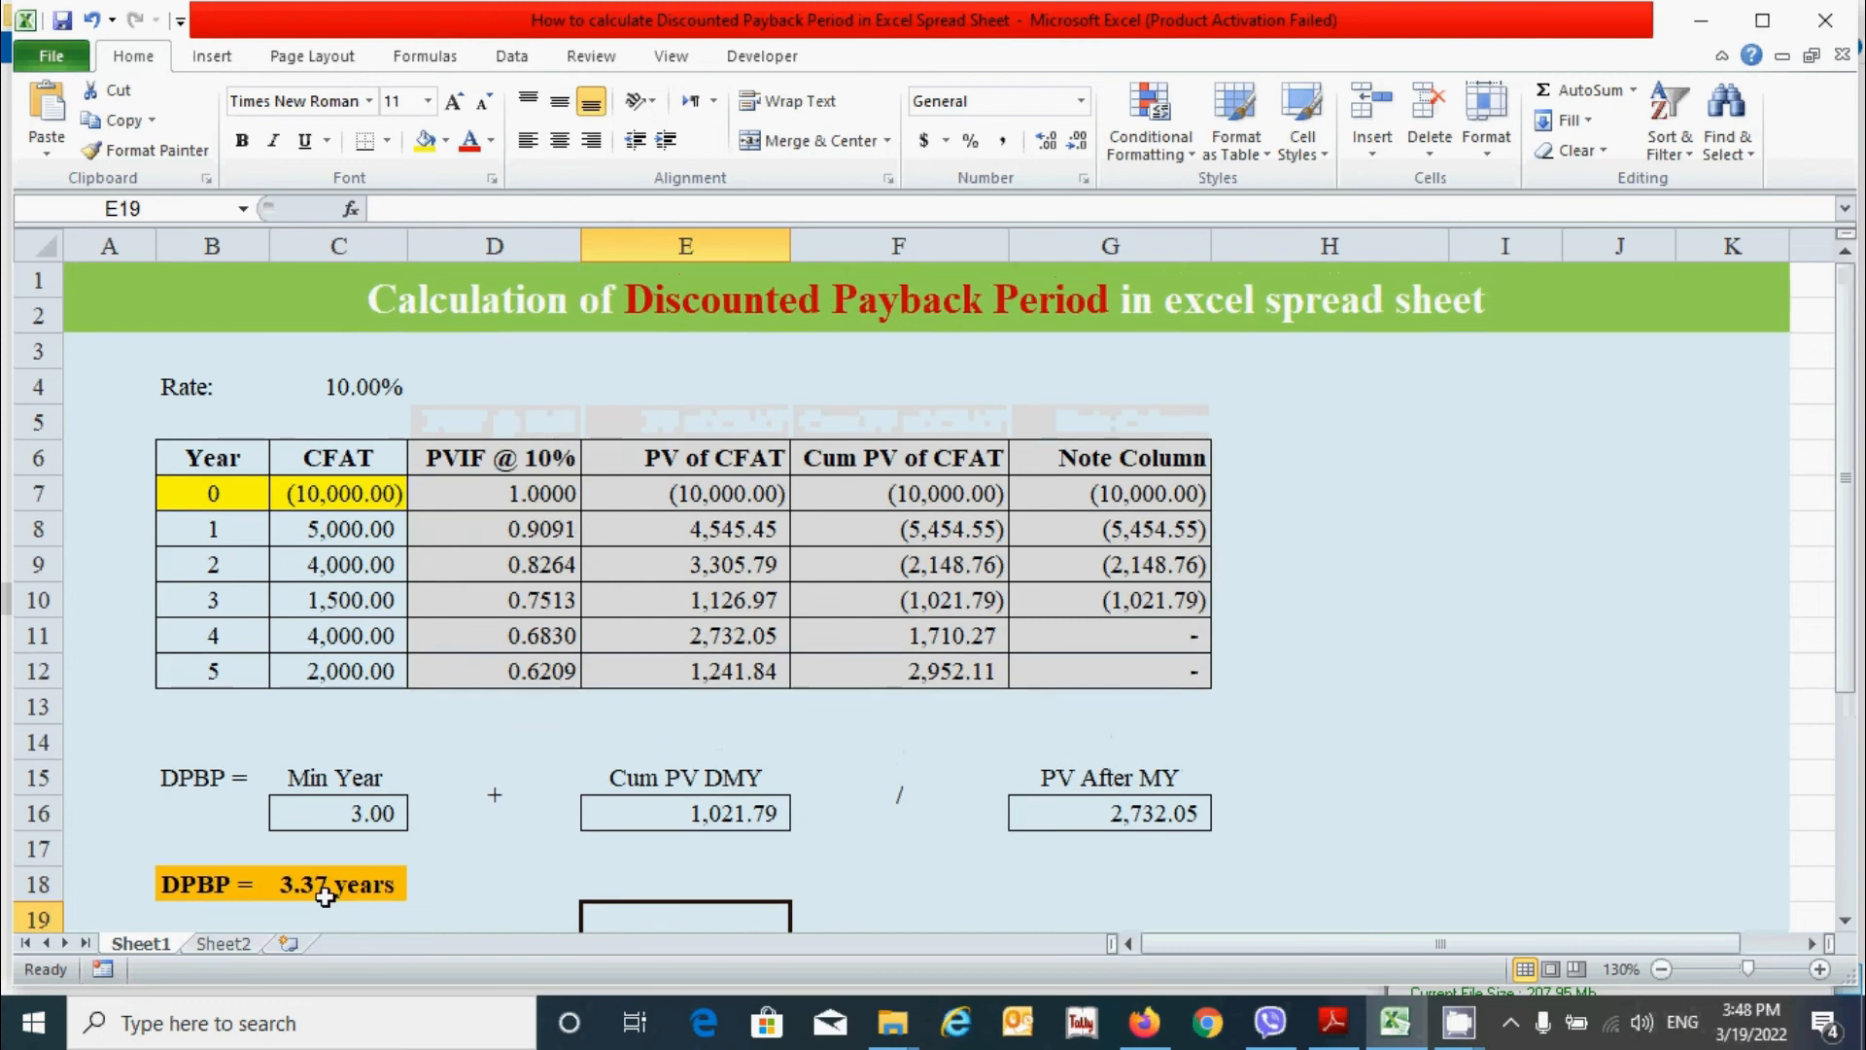
pyautogui.click(505, 913)
pyautogui.click(899, 886)
pyautogui.click(1512, 898)
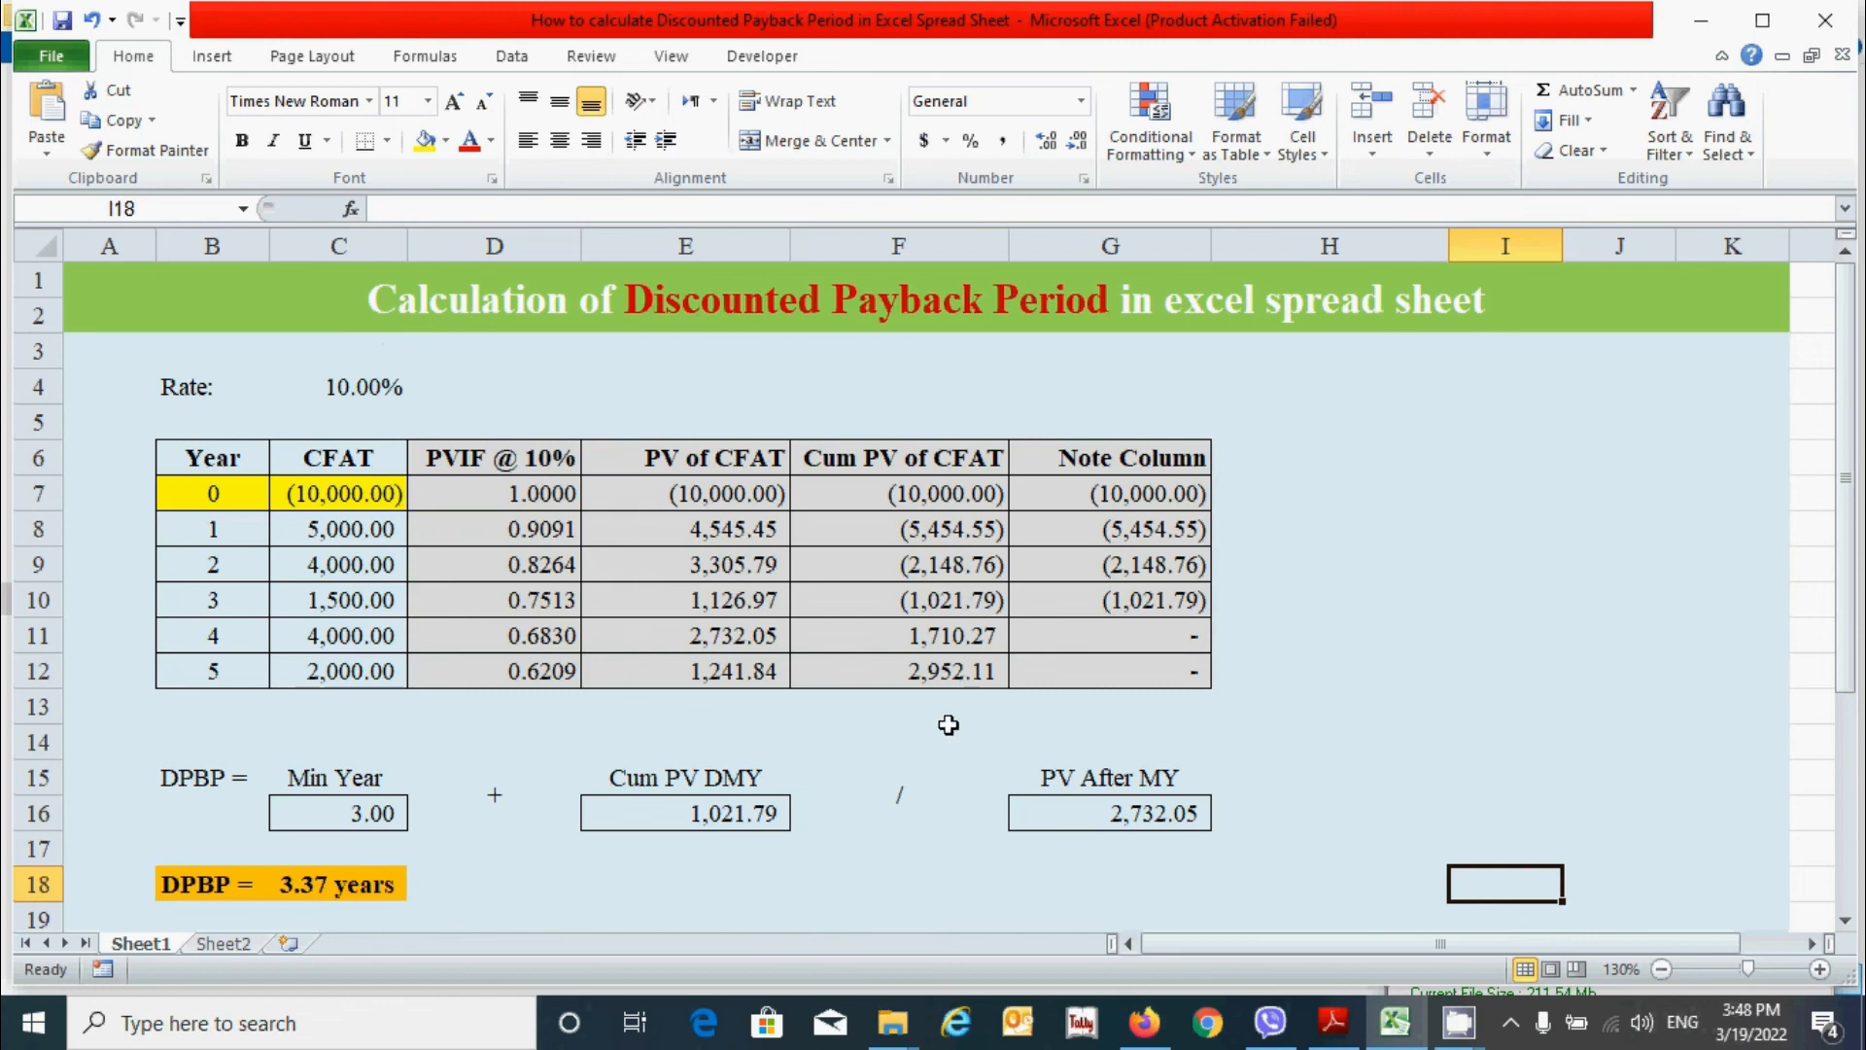
# Step: Change the discount rate in C4 to 15% to recalculate the discounted payback table
pyautogui.click(379, 397)
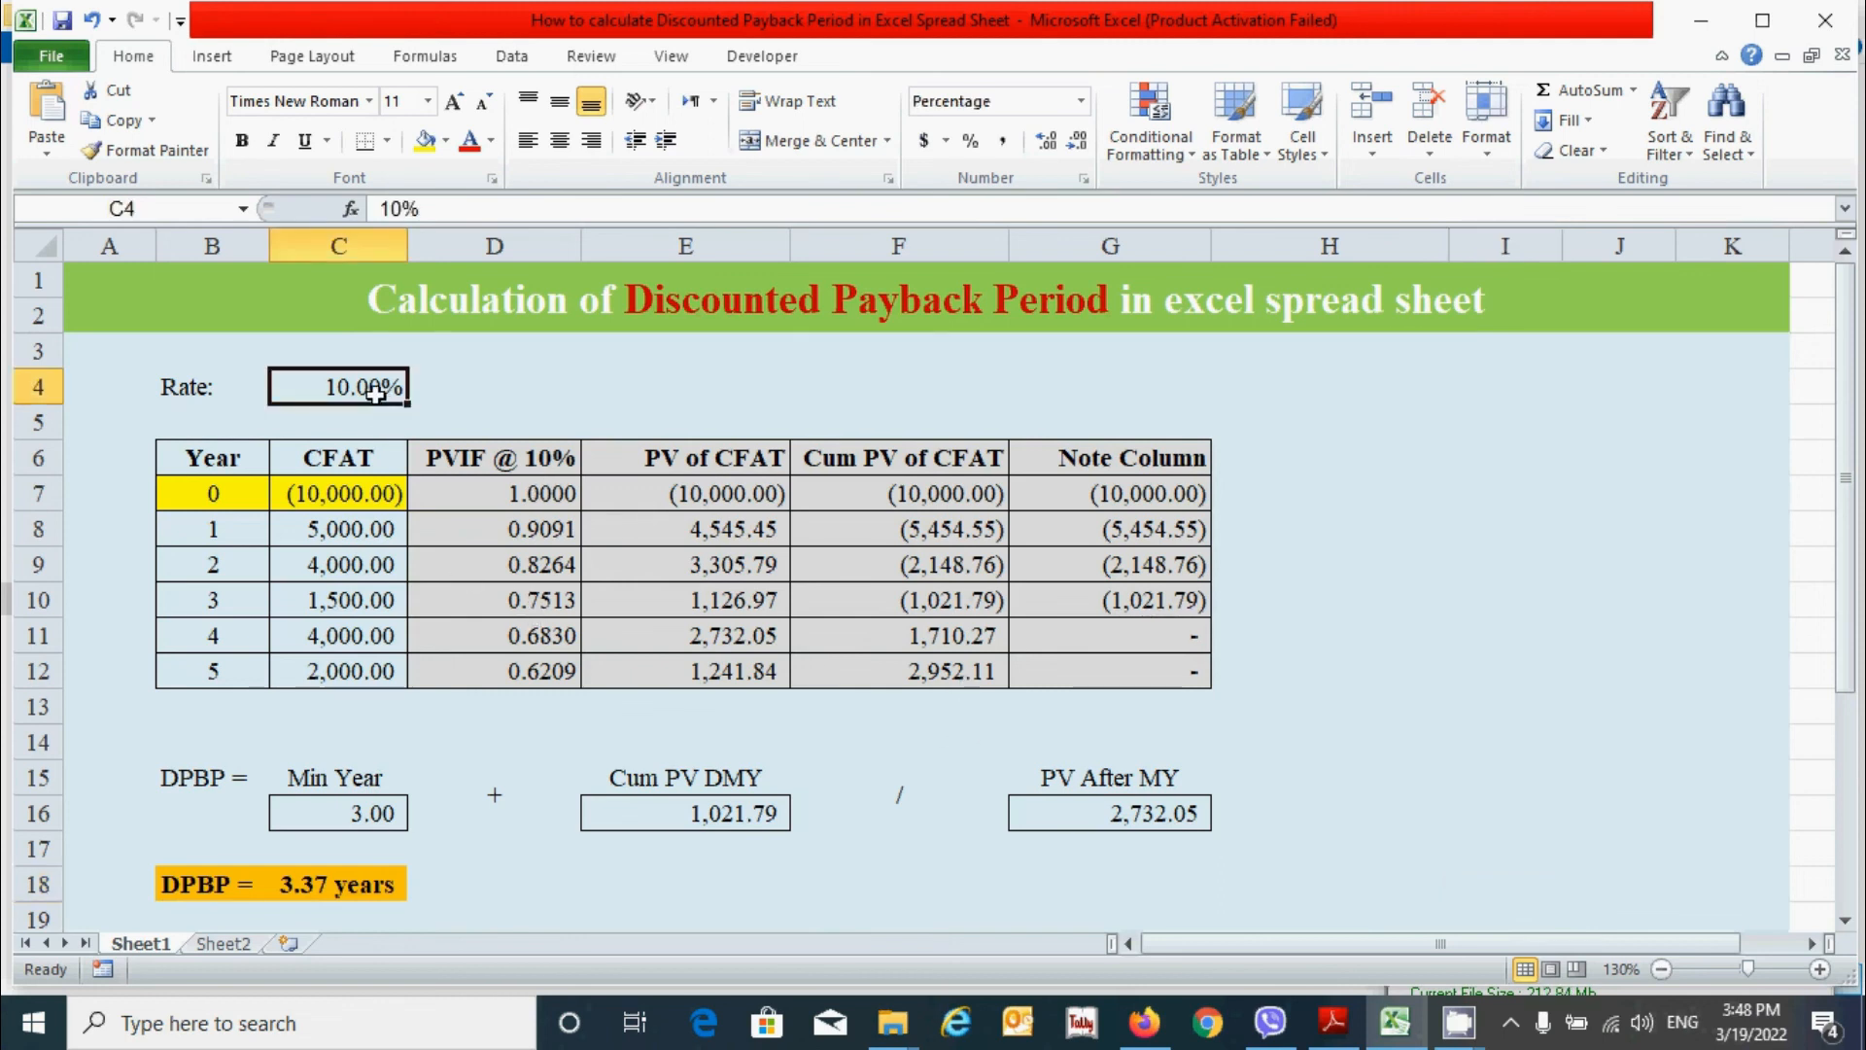
pyautogui.click(380, 490)
pyautogui.click(365, 541)
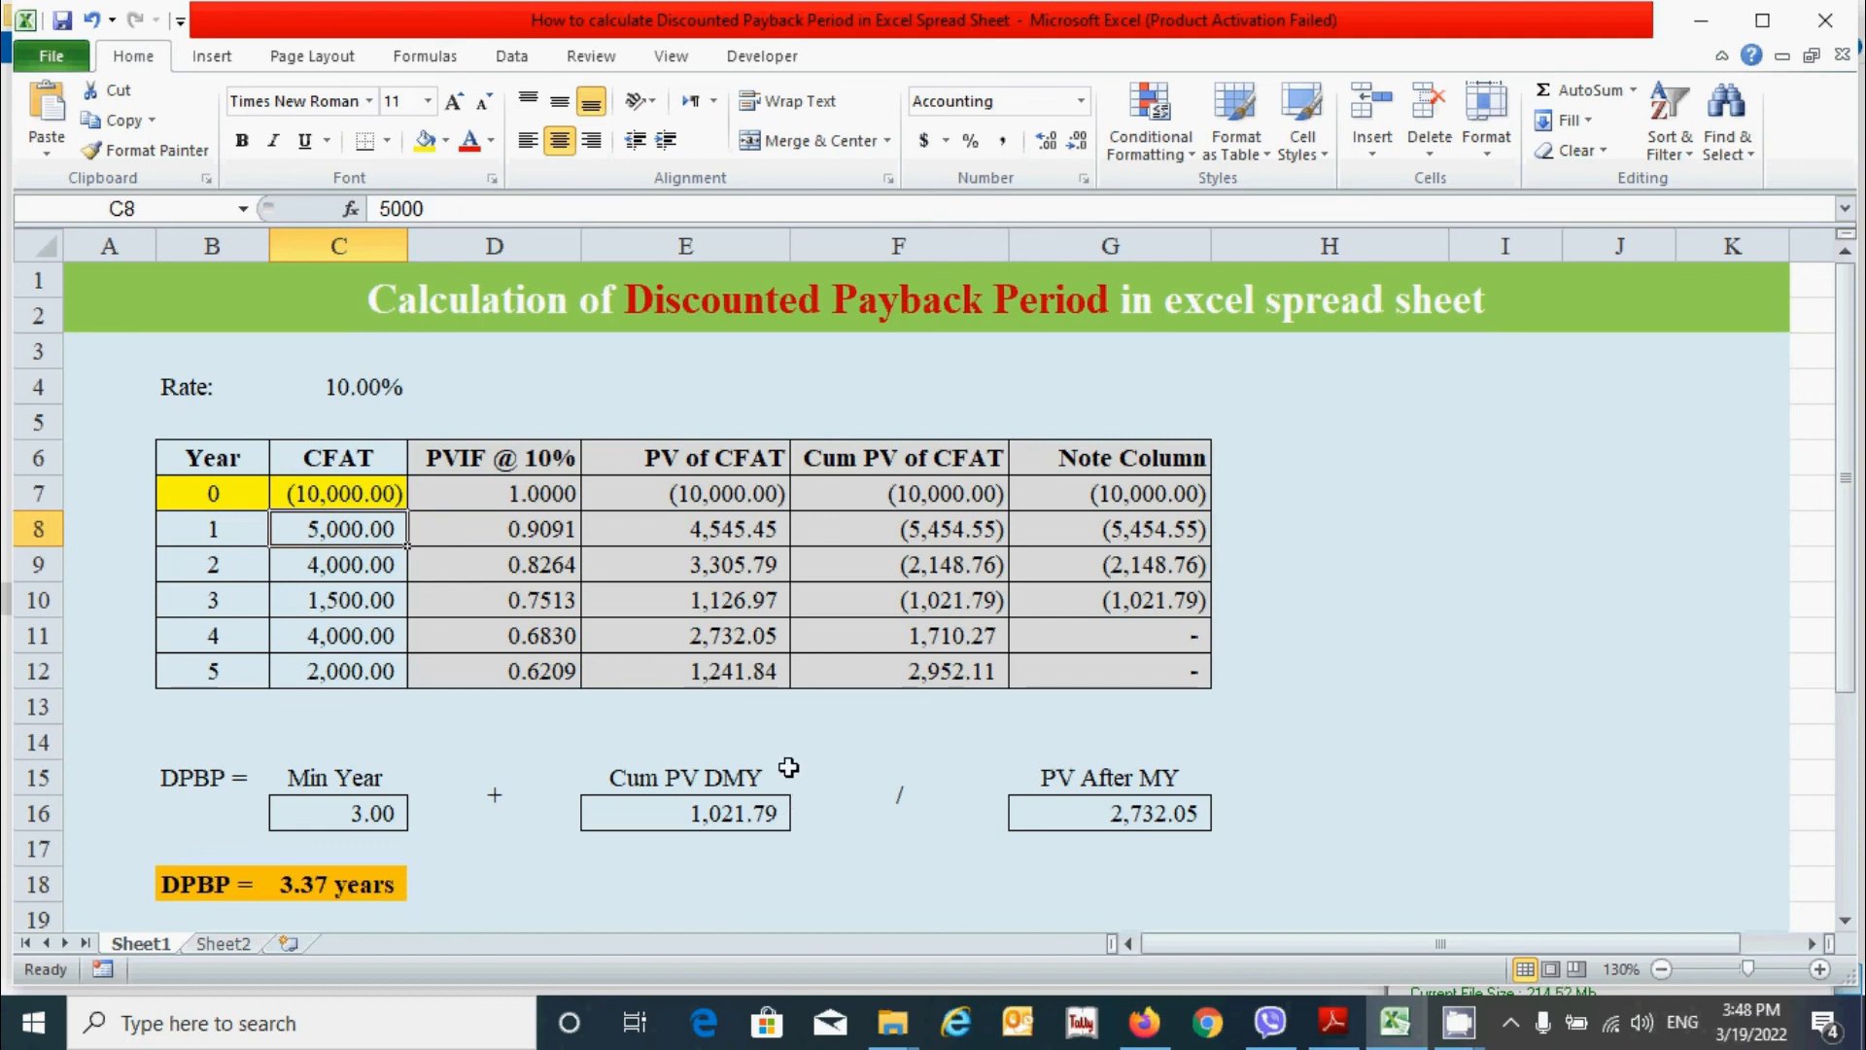
pyautogui.click(361, 390)
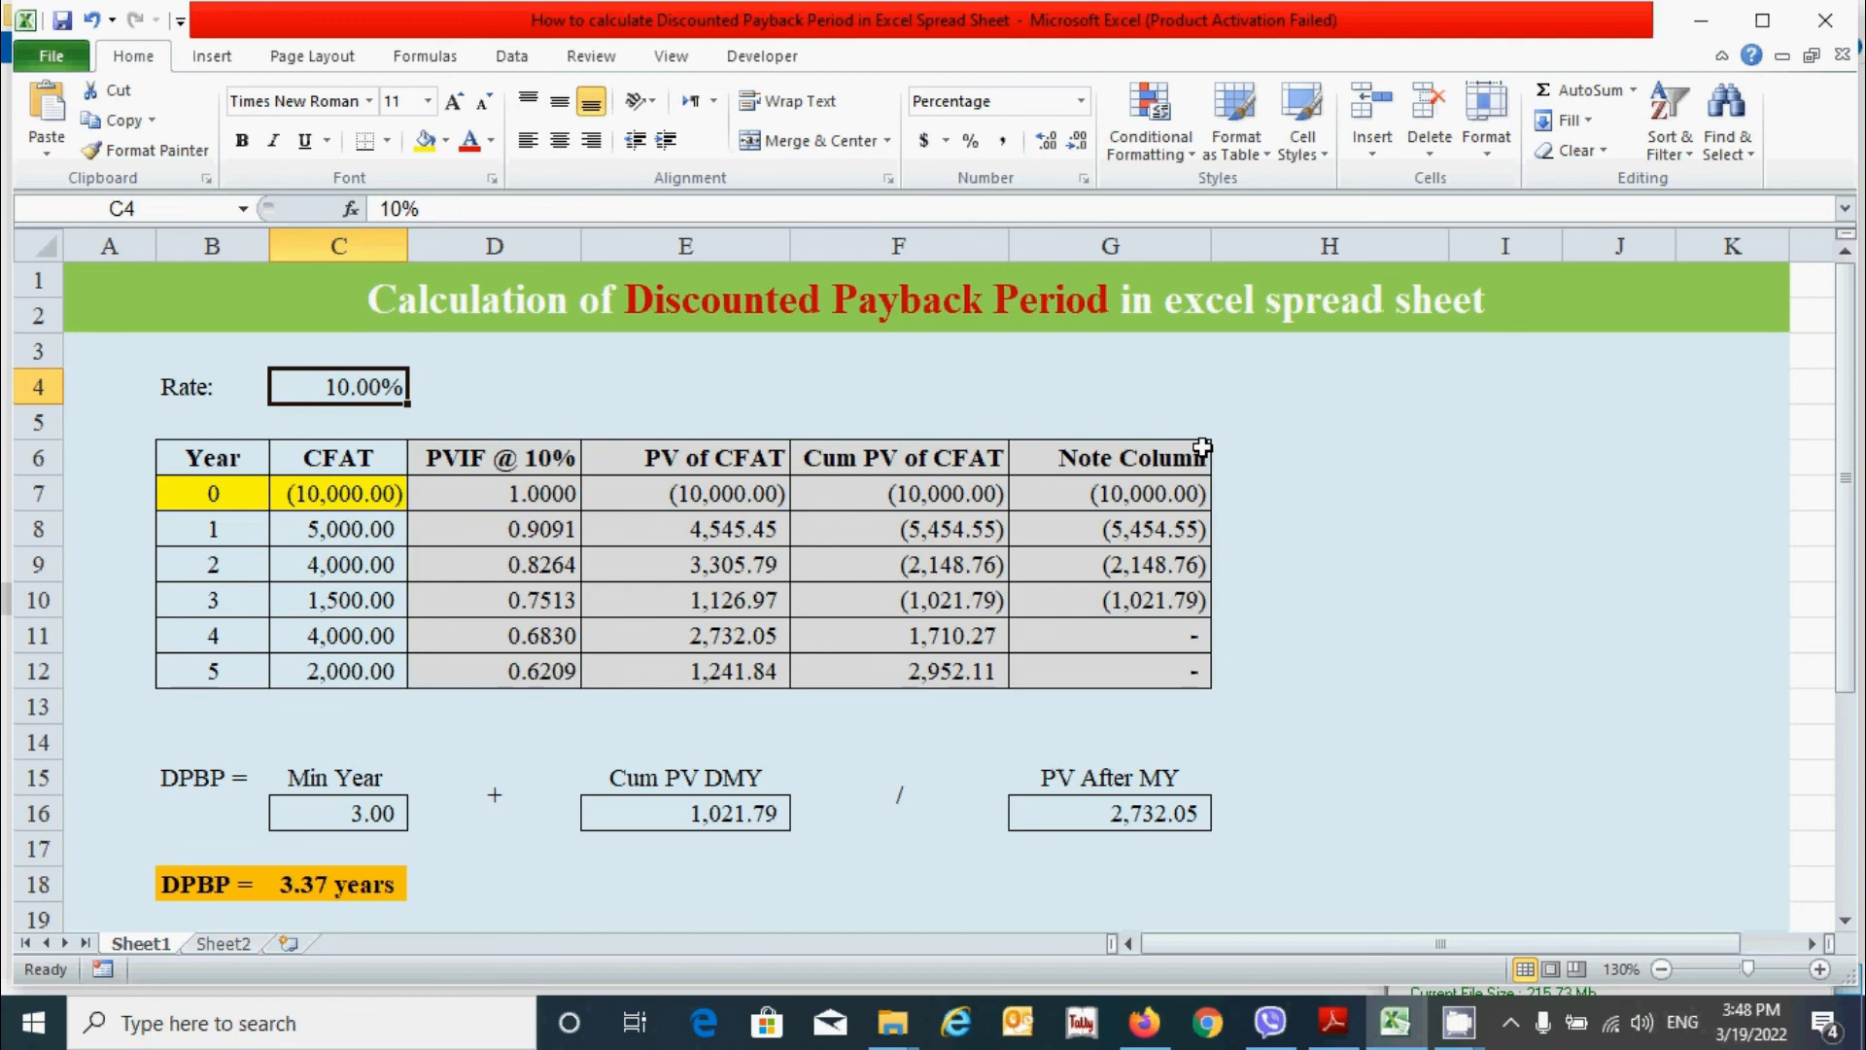
pyautogui.write('15')
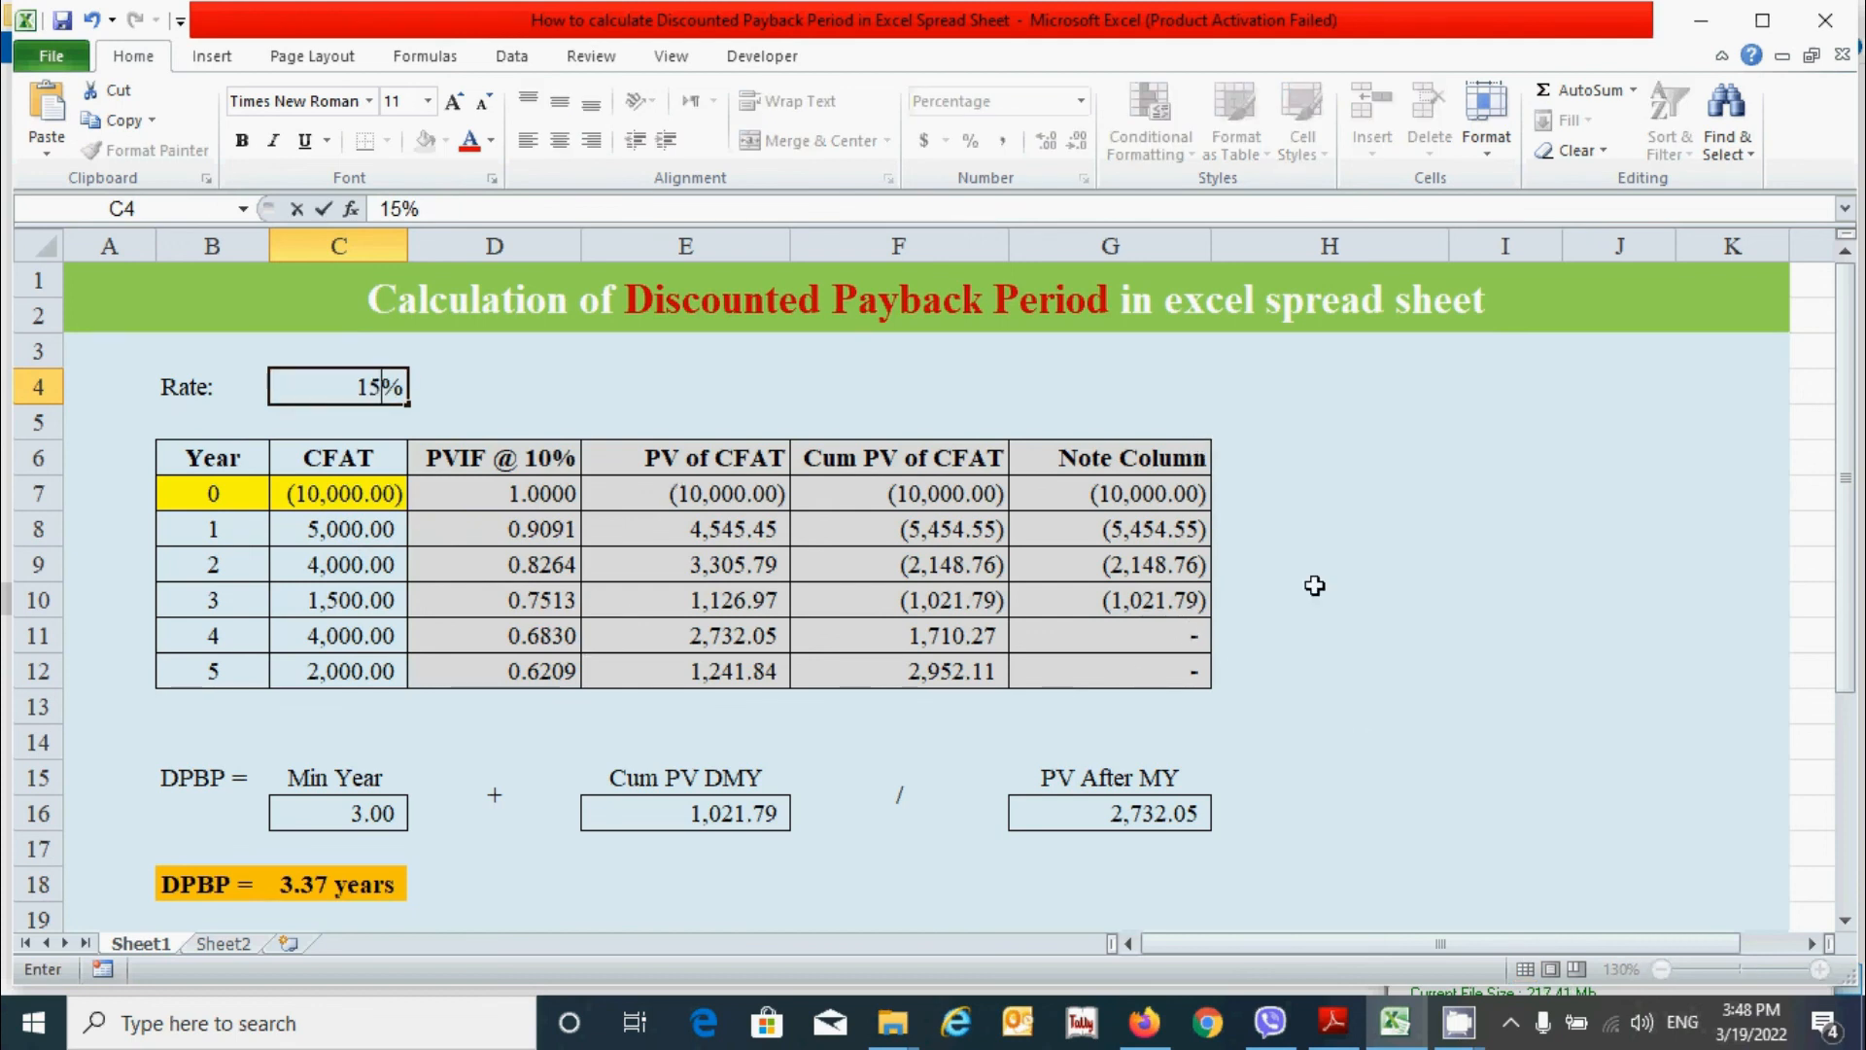
pyautogui.press('Return')
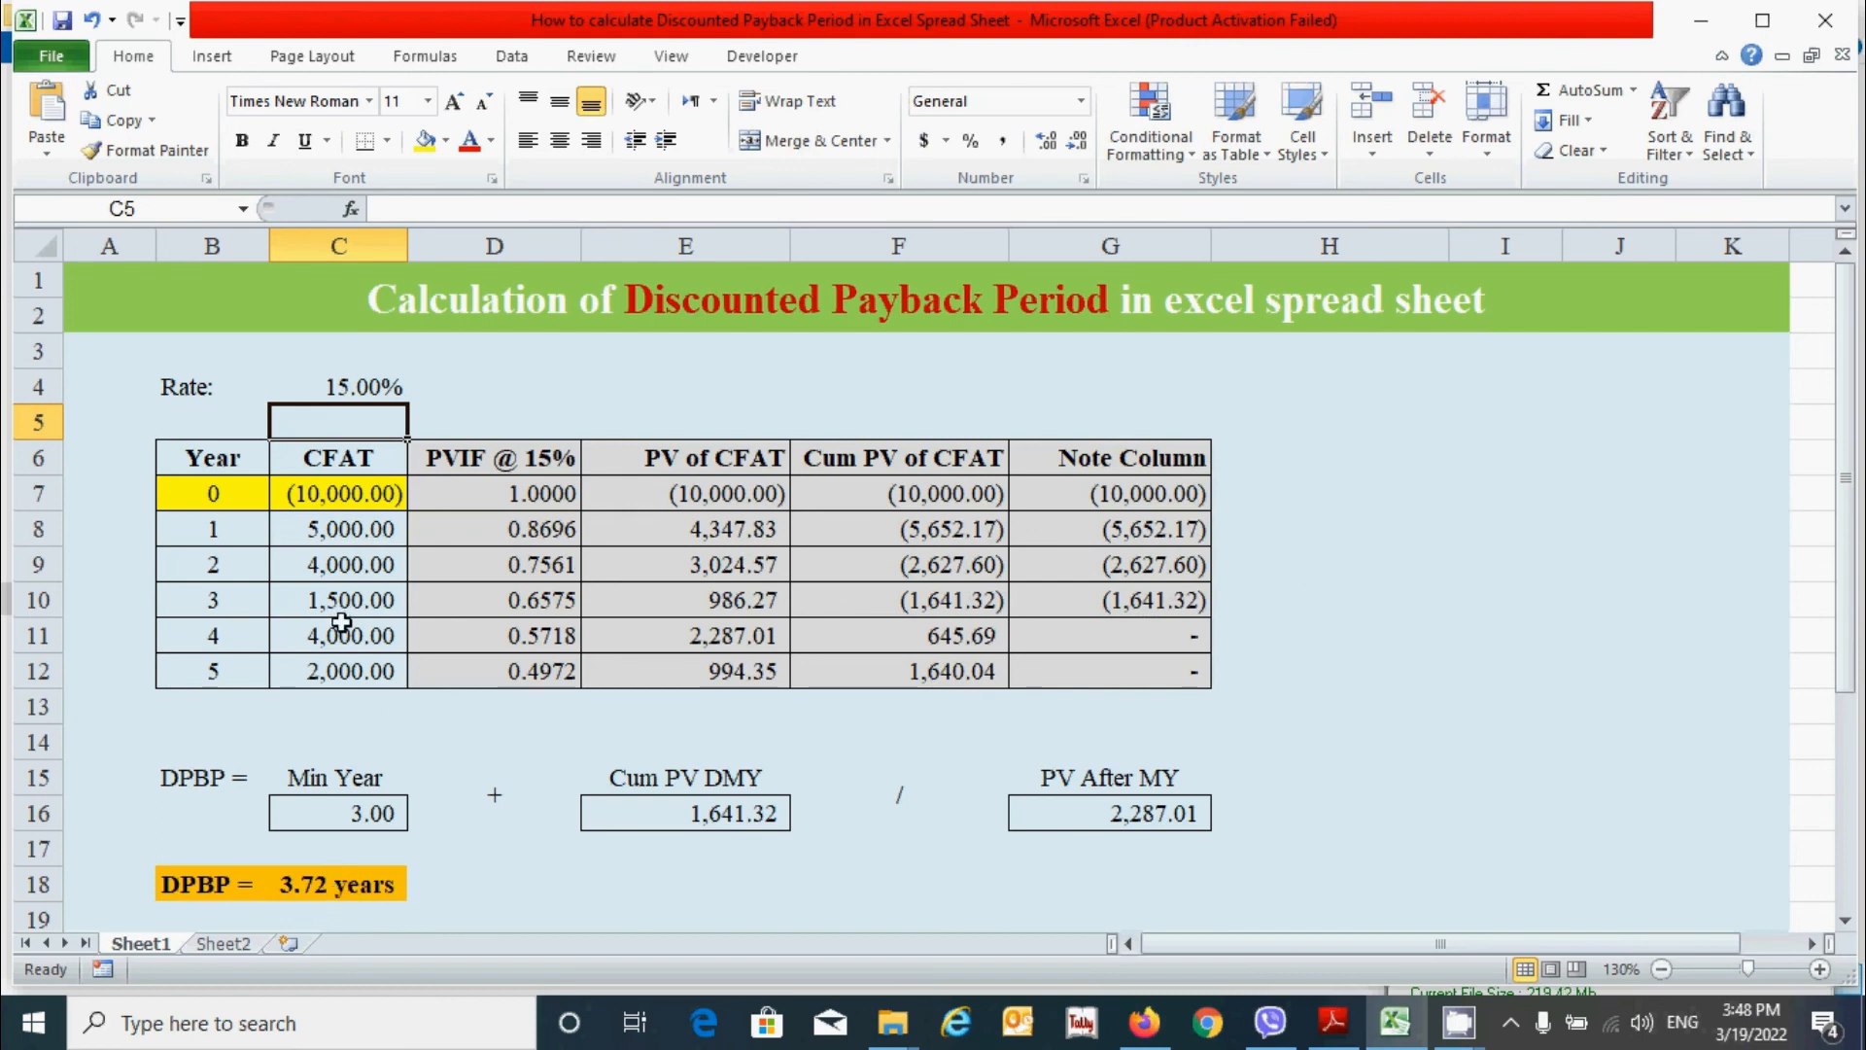
# Step: Check the recalculated Min Year in C16 and PV After MY in G16 against the table's F10 and E11
pyautogui.click(382, 816)
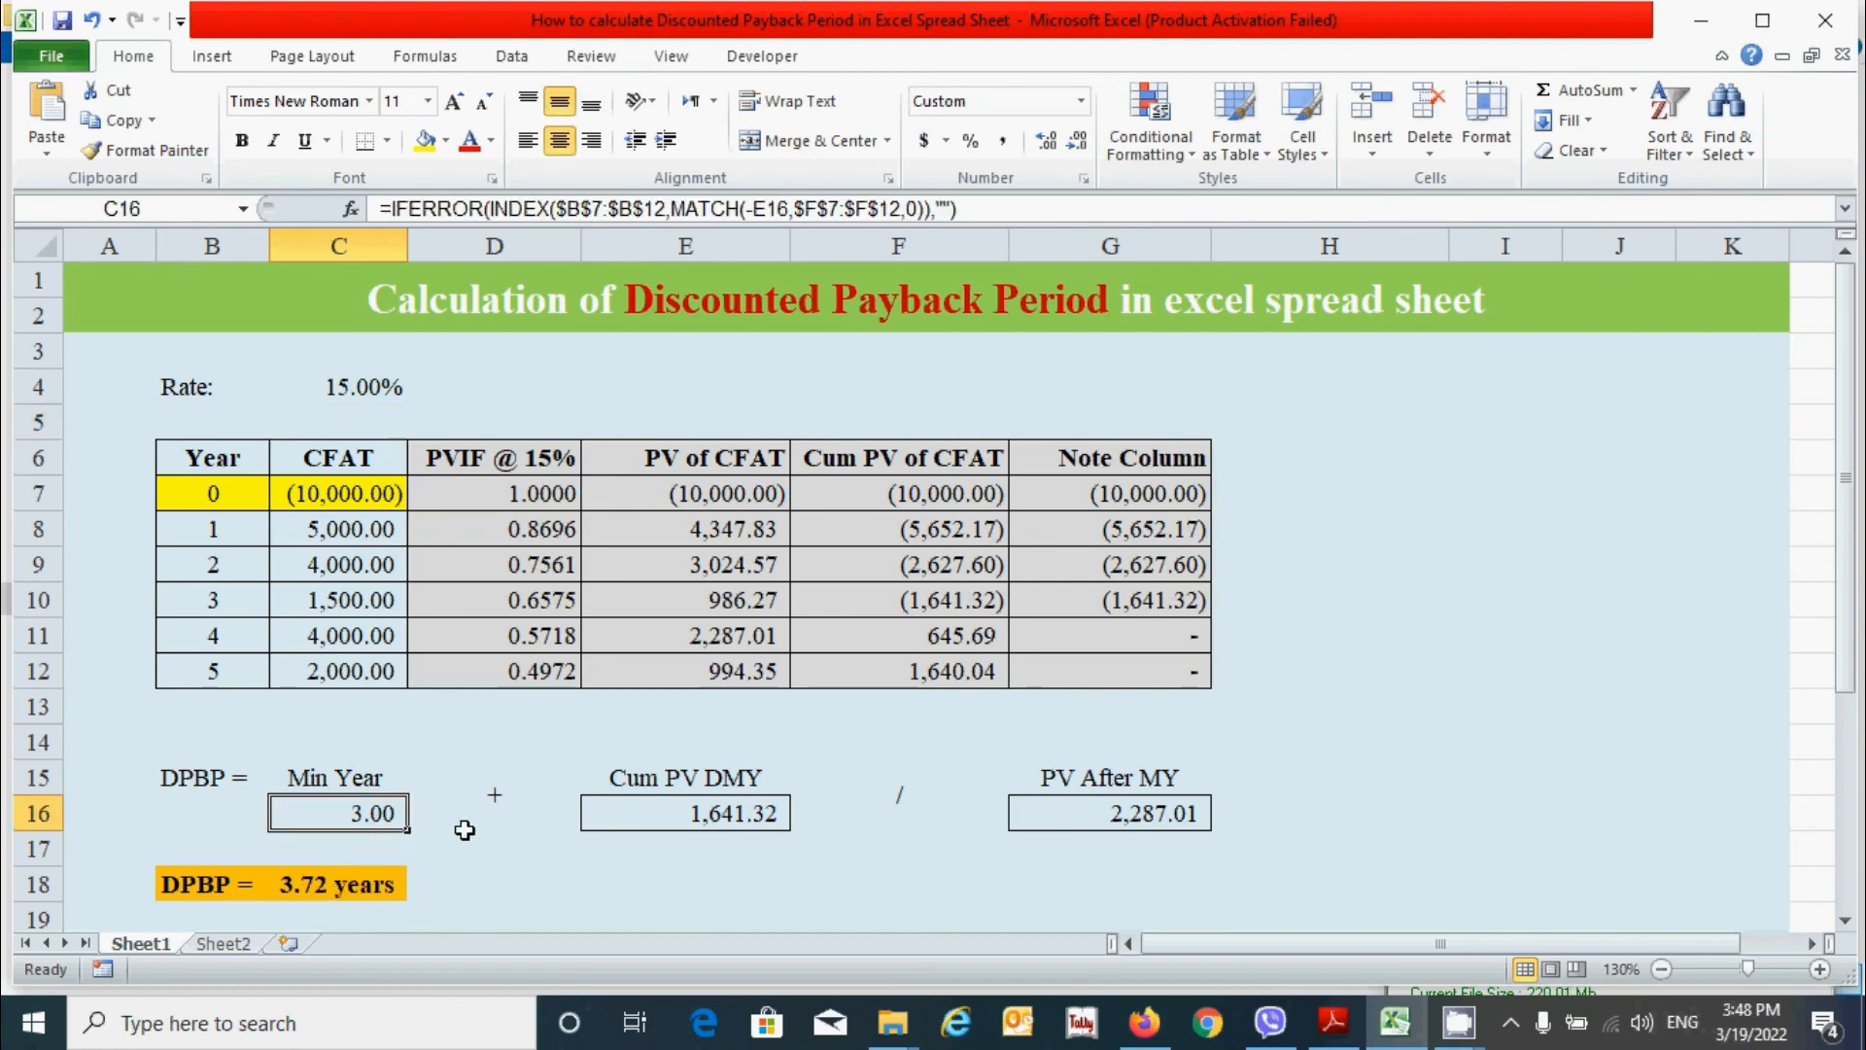
pyautogui.click(815, 608)
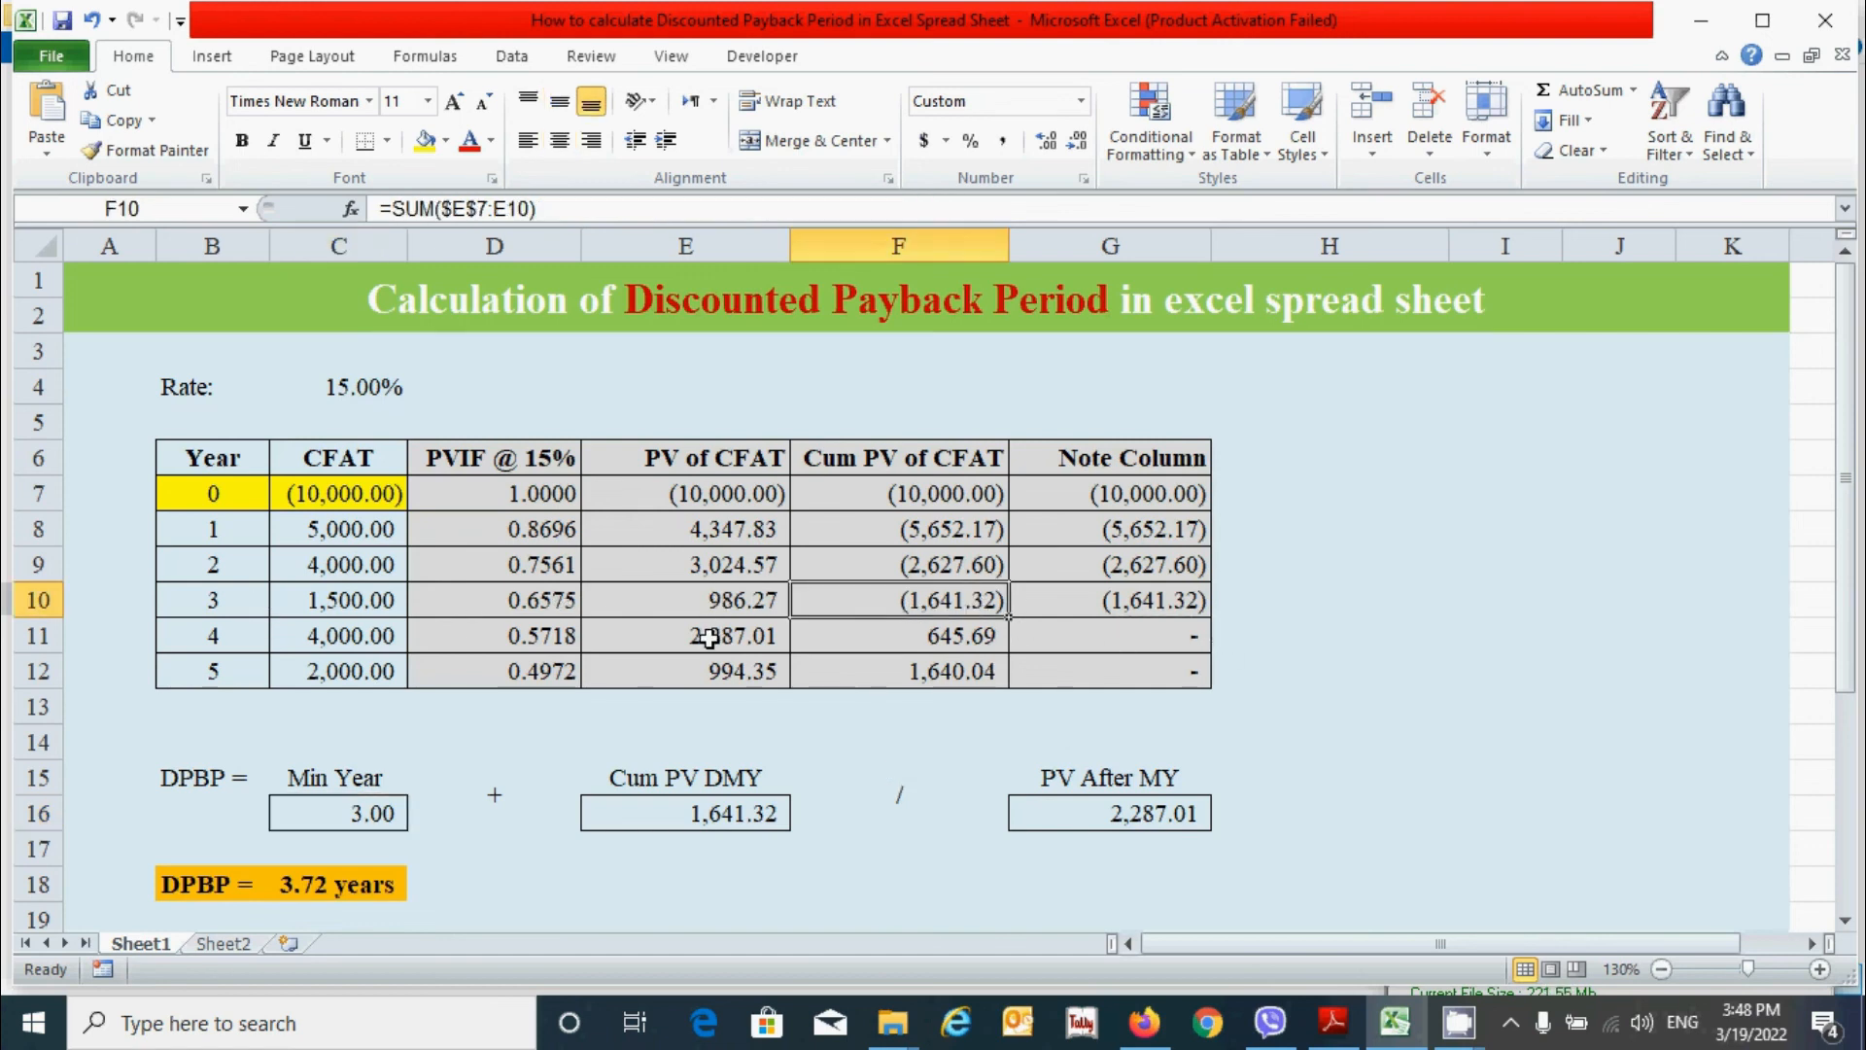
pyautogui.click(709, 639)
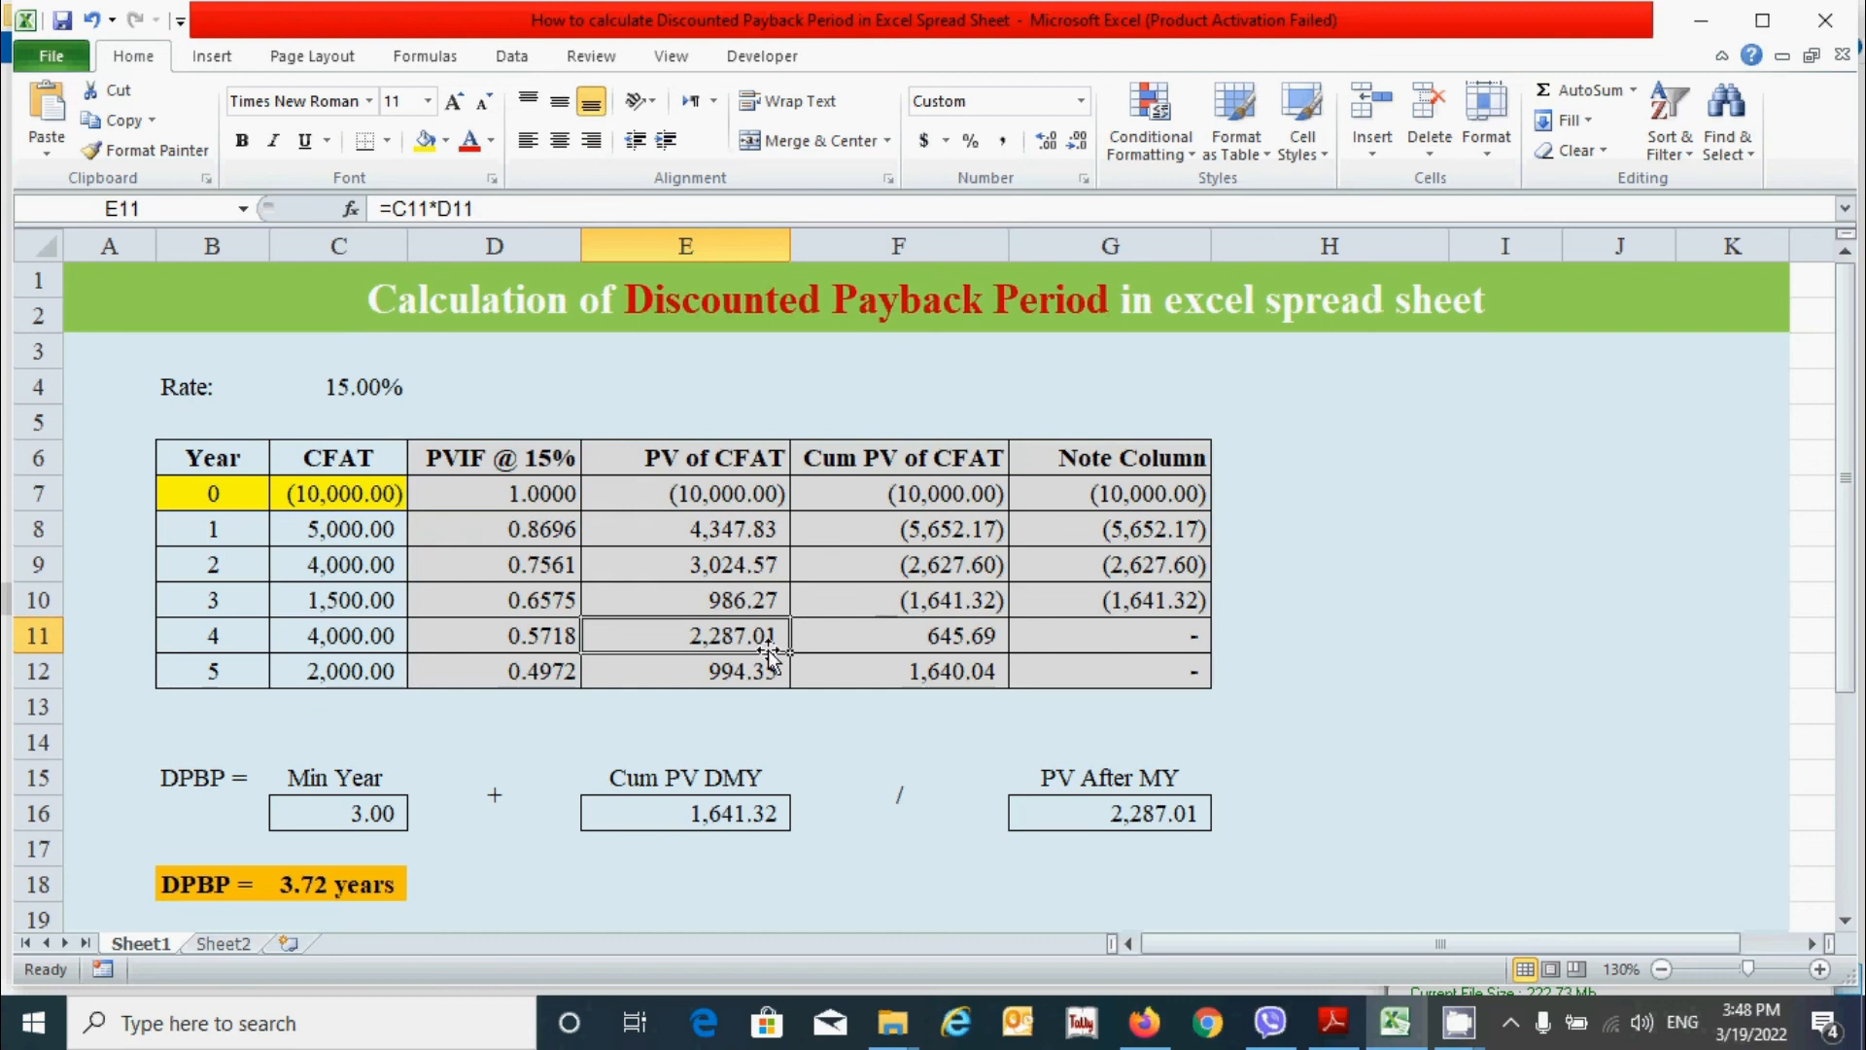
pyautogui.click(1076, 808)
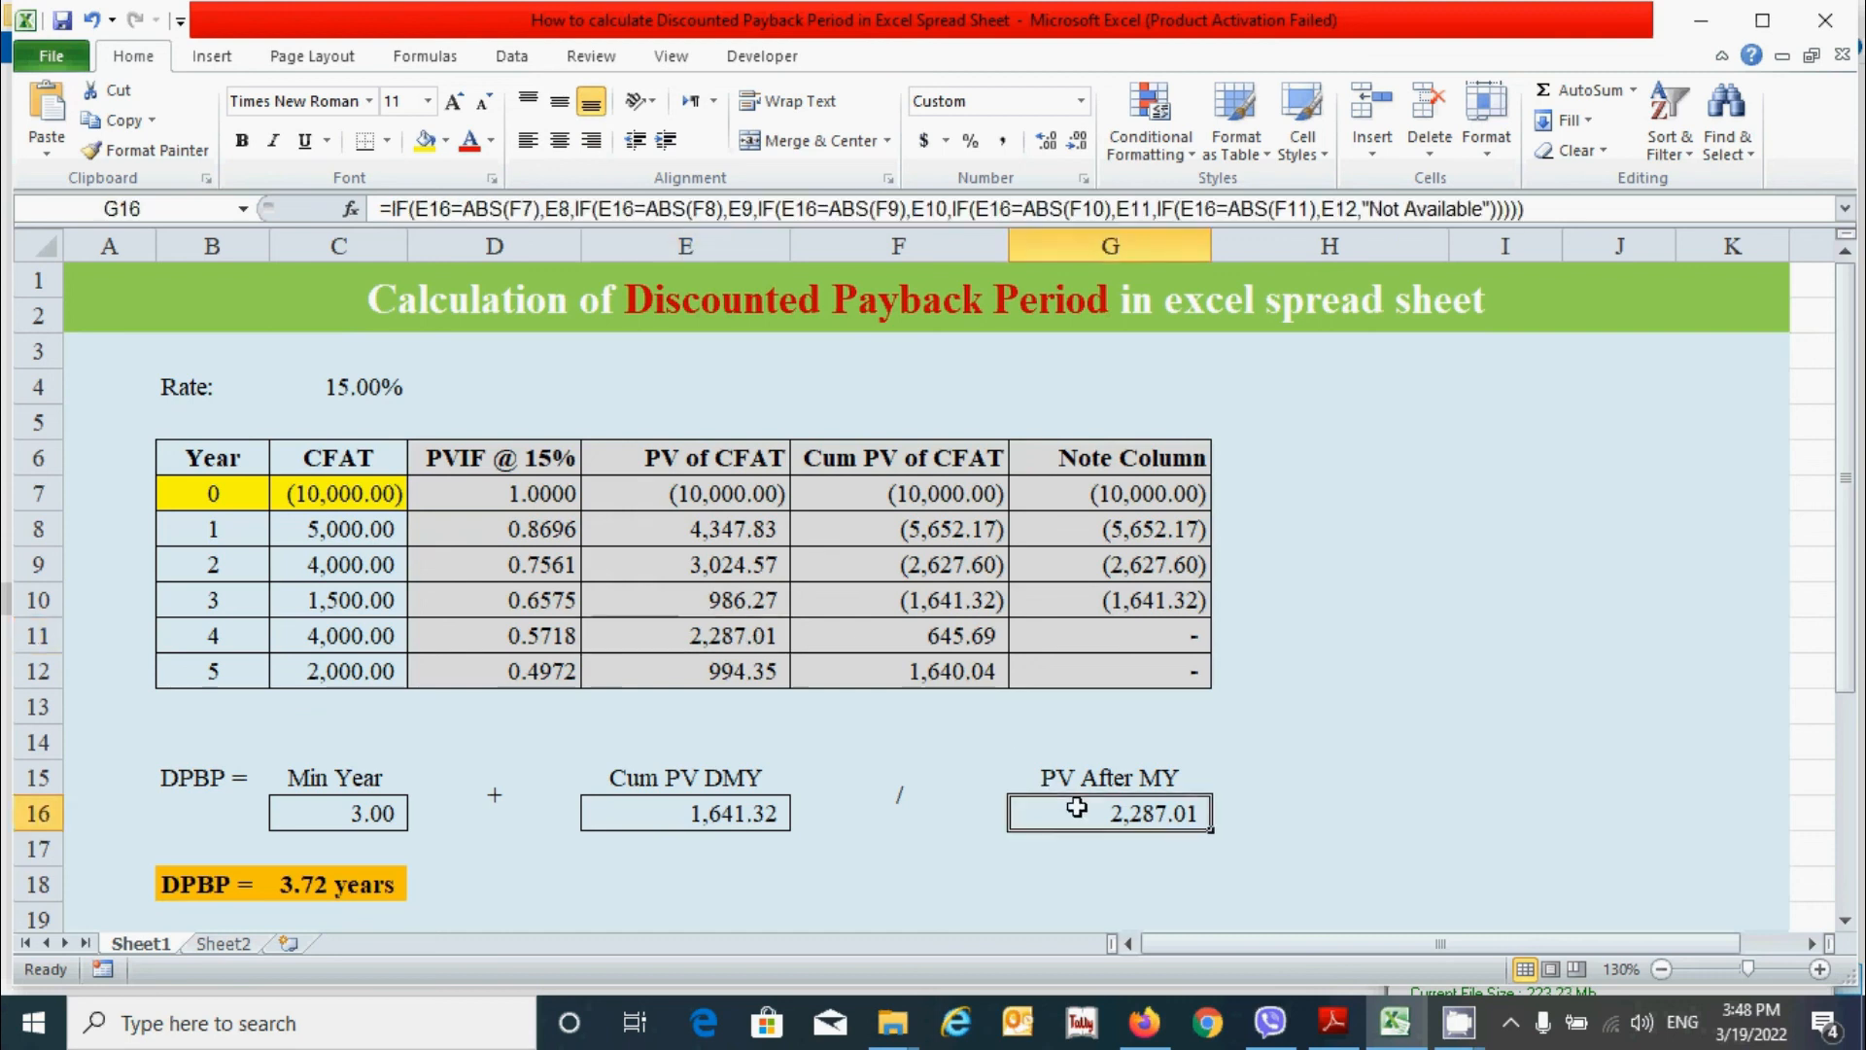
pyautogui.click(1301, 799)
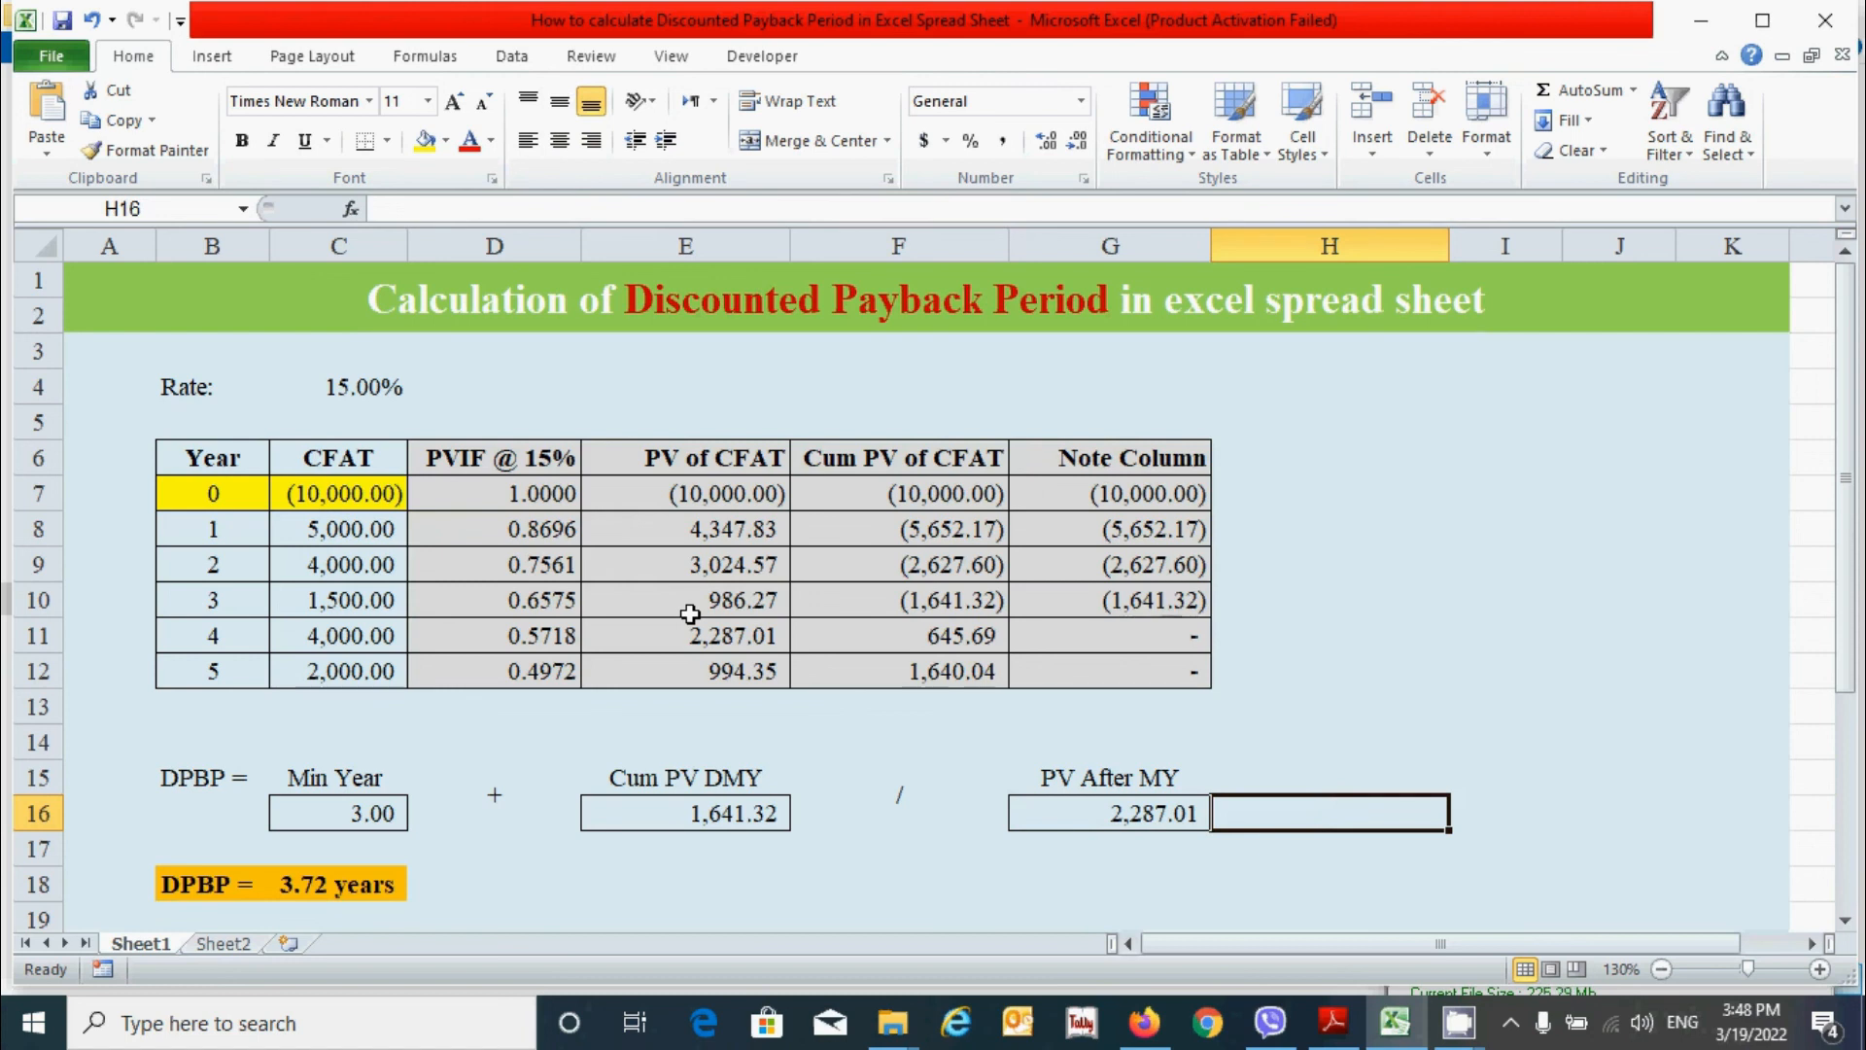
pyautogui.click(1572, 897)
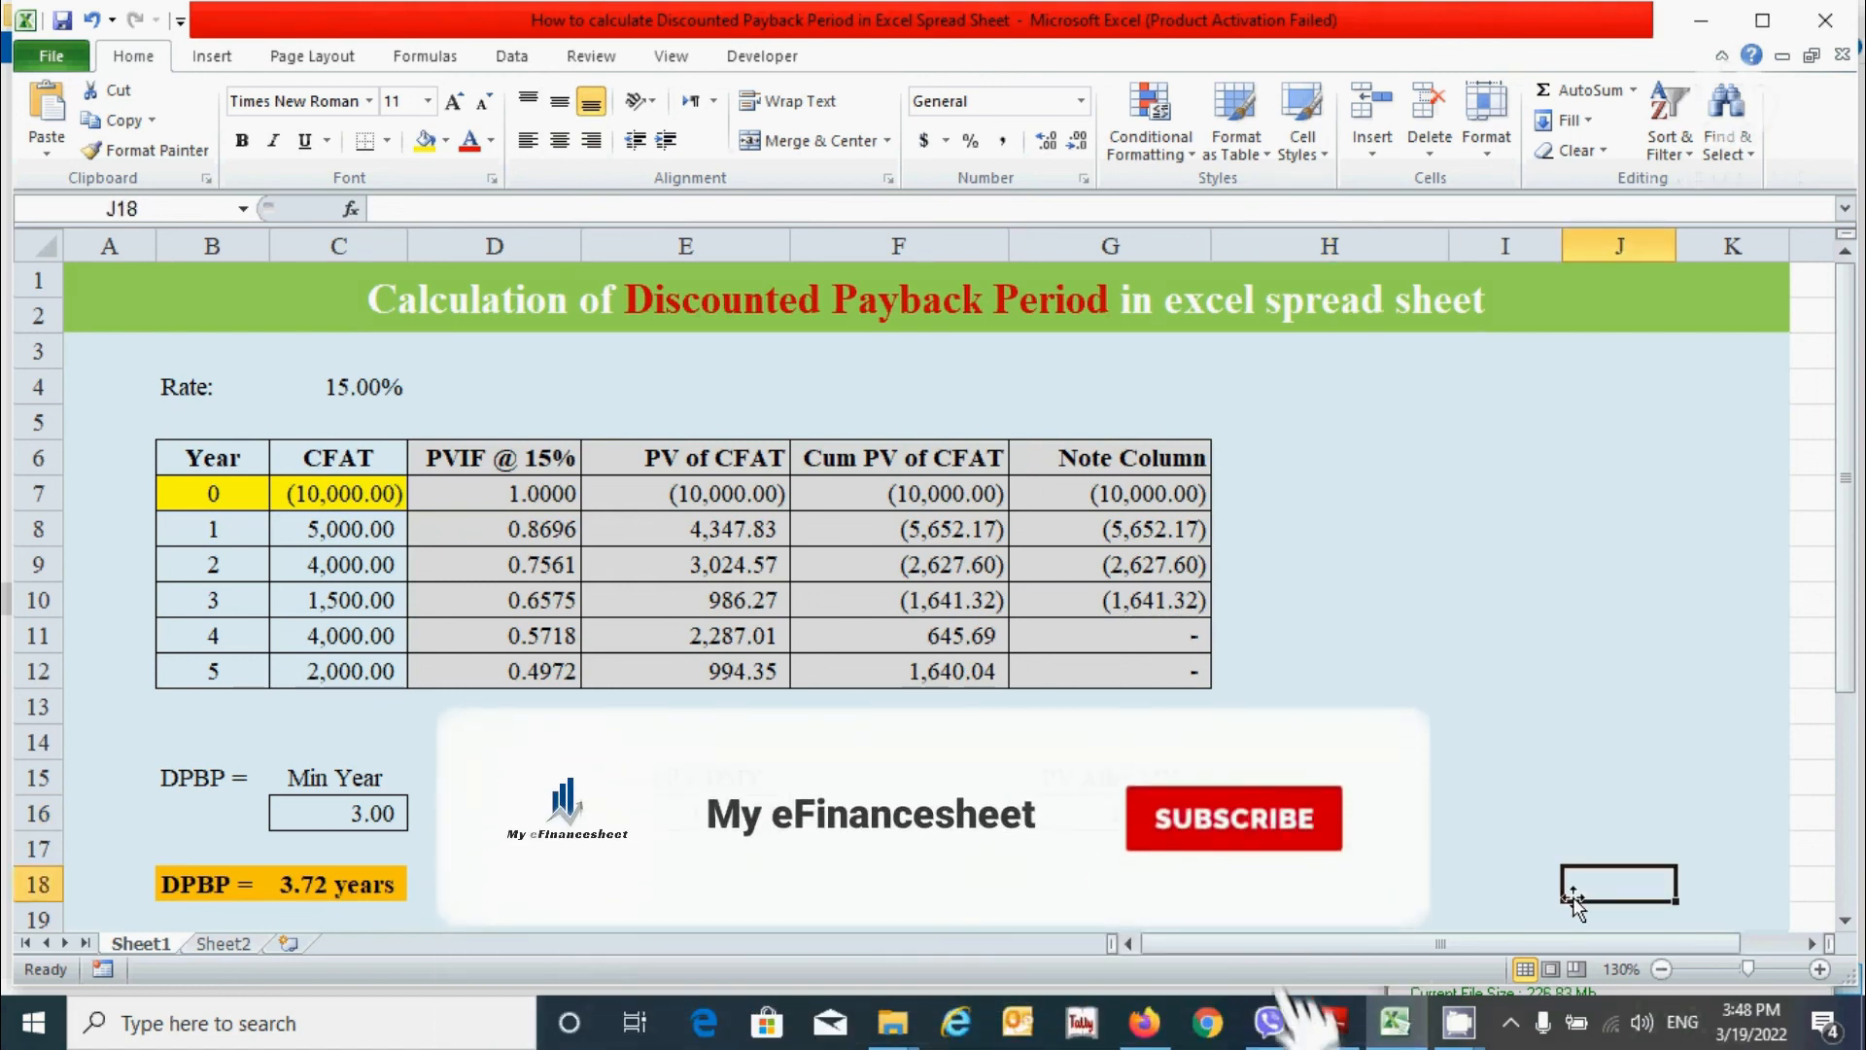